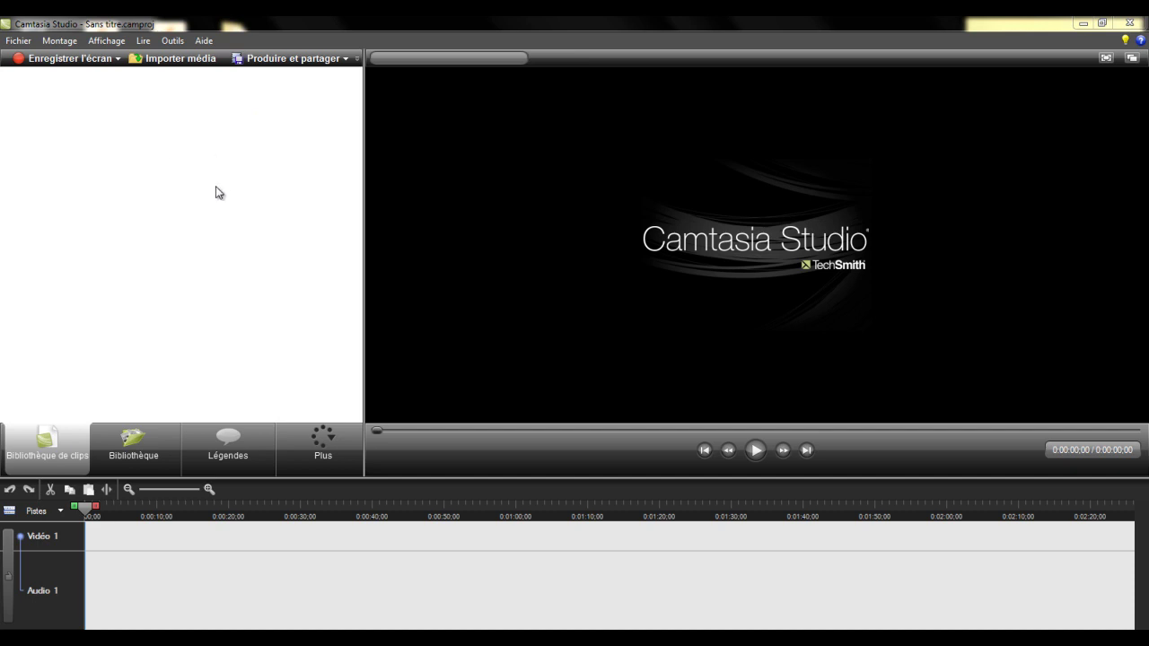
{"action": "left_click", "coordinate": [118, 58]}
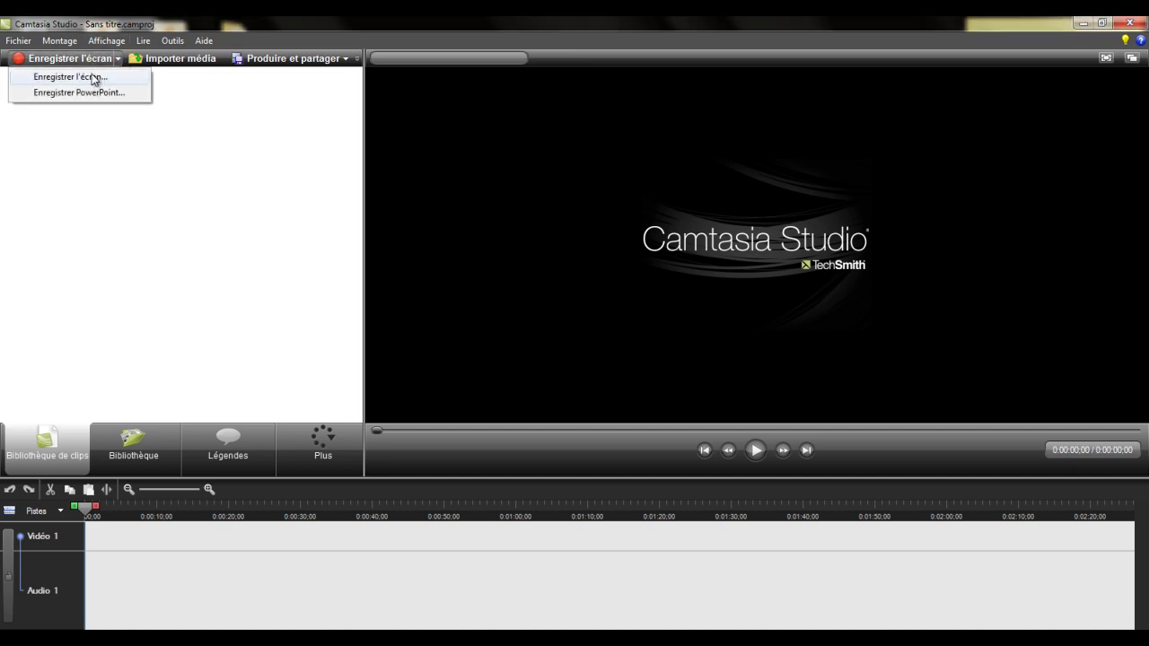
{"action": "left_click", "coordinate": [234, 170]}
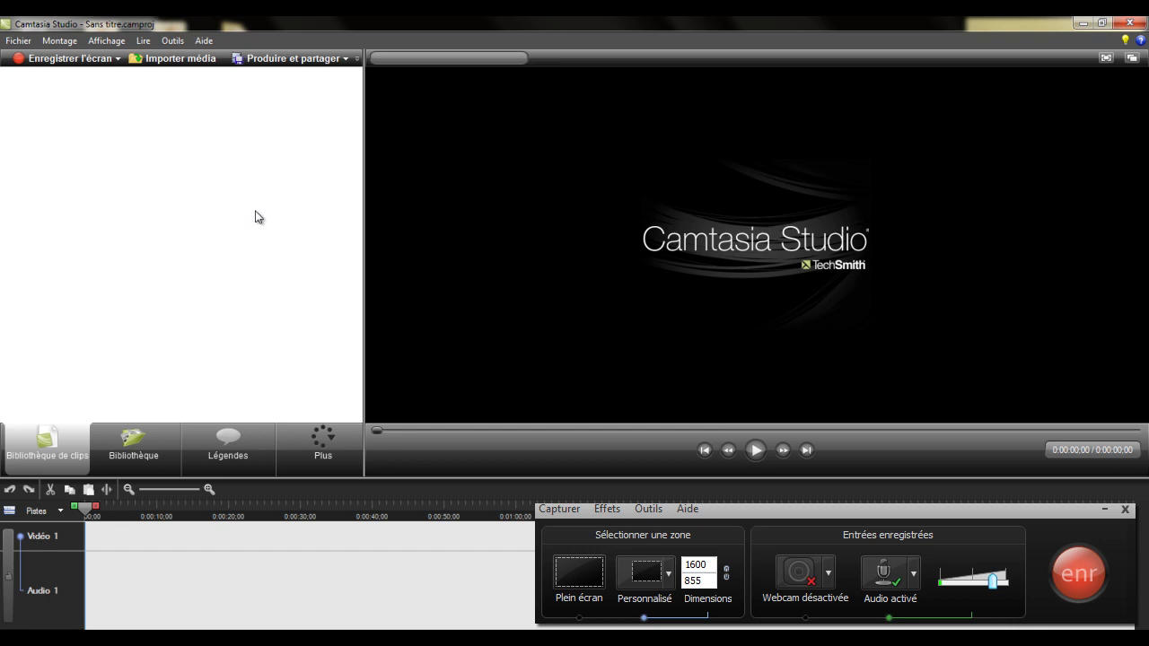
{"action": "key", "text": "F9"}
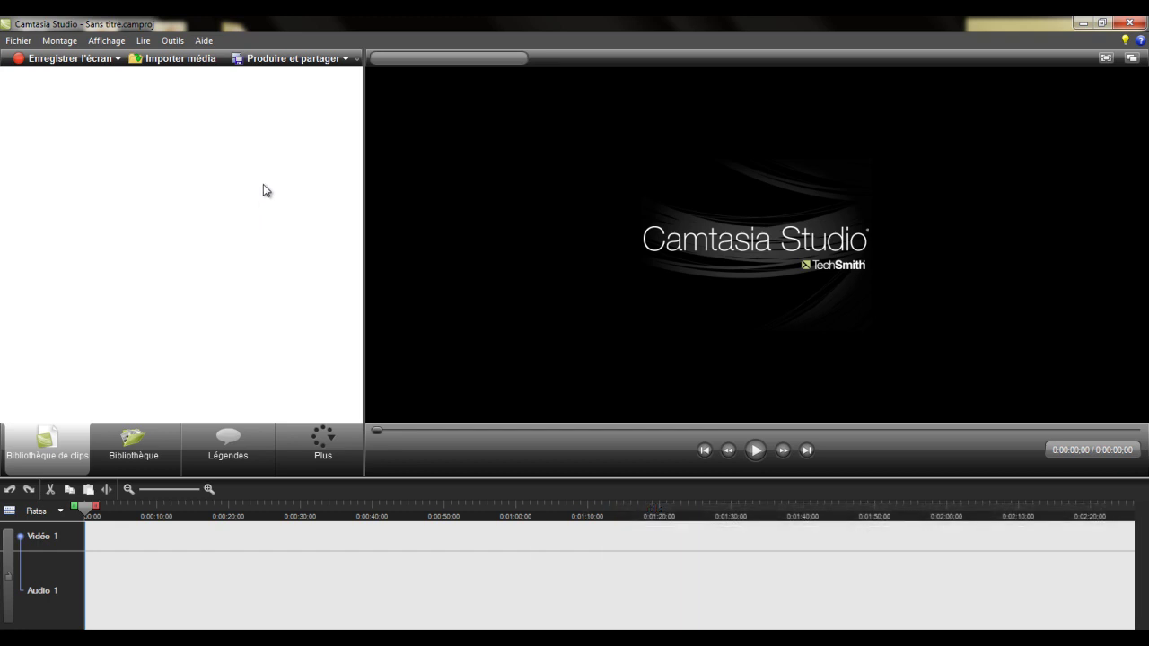
Step: Import the video Introduction luff4 en HD from the Vidéos library into the clip bin
{"action": "left_click", "coordinate": [178, 60]}
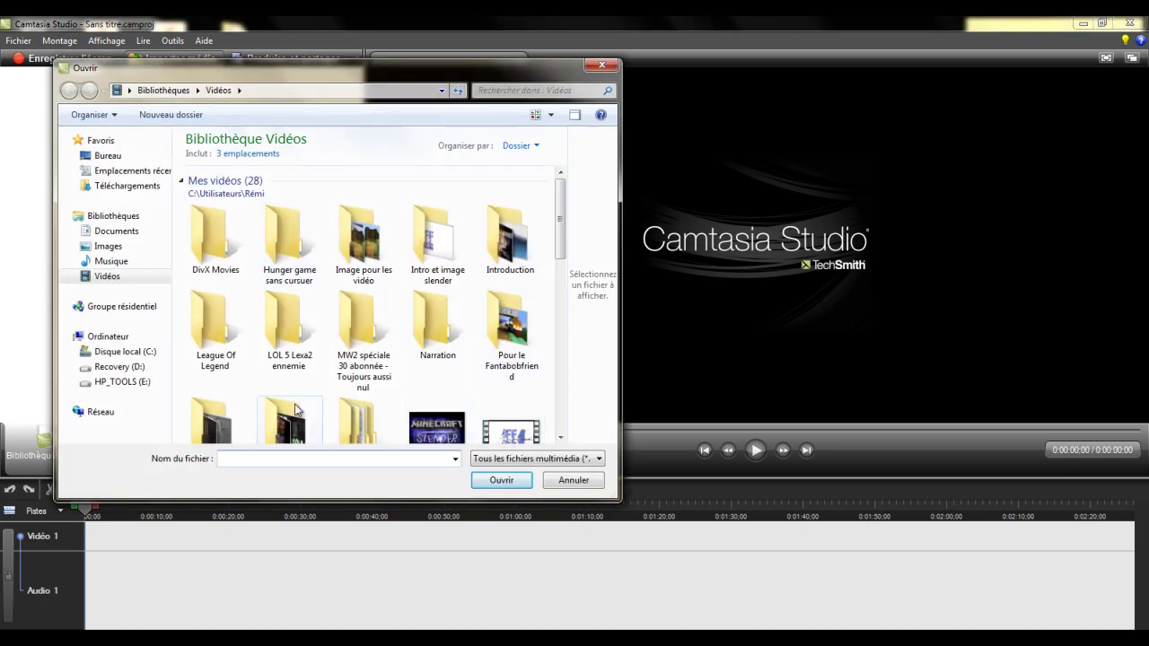
{"action": "left_click_drag", "start_coordinate": [562, 217], "coordinate": [562, 268]}
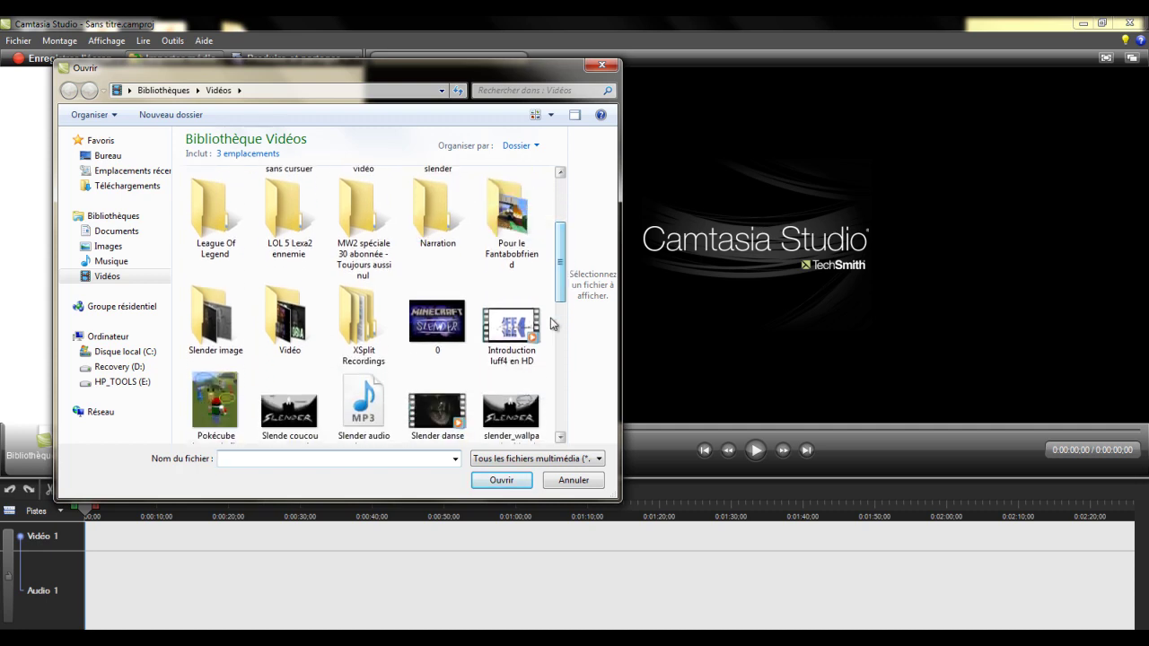
{"action": "left_click", "coordinate": [504, 330]}
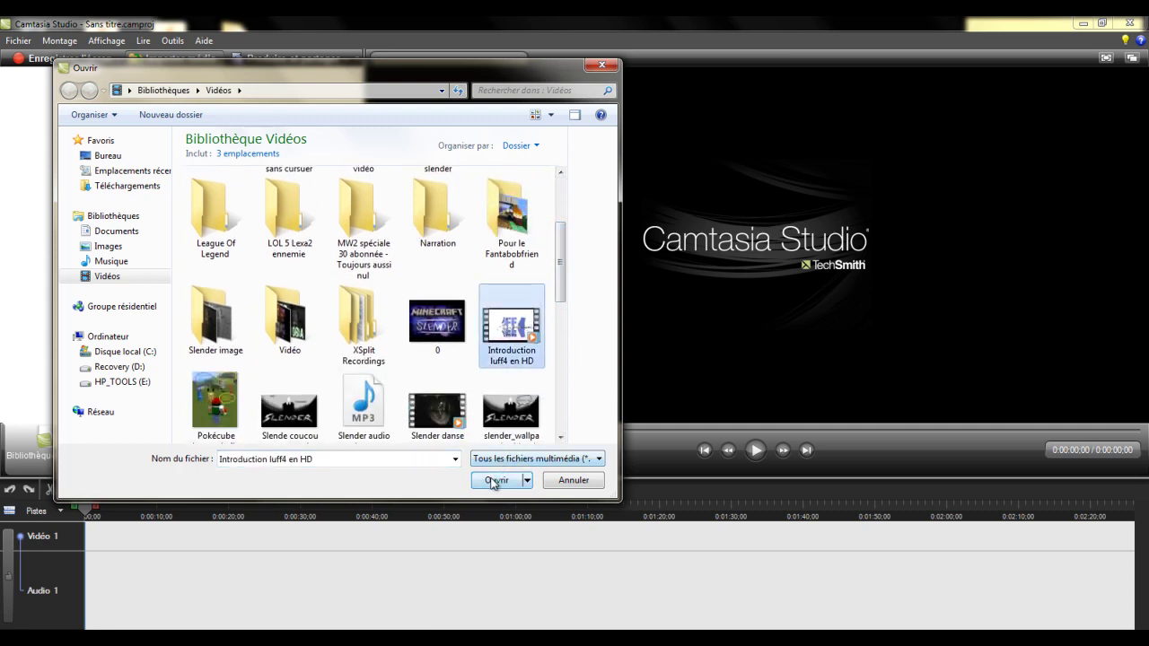
{"action": "left_click", "coordinate": [500, 480]}
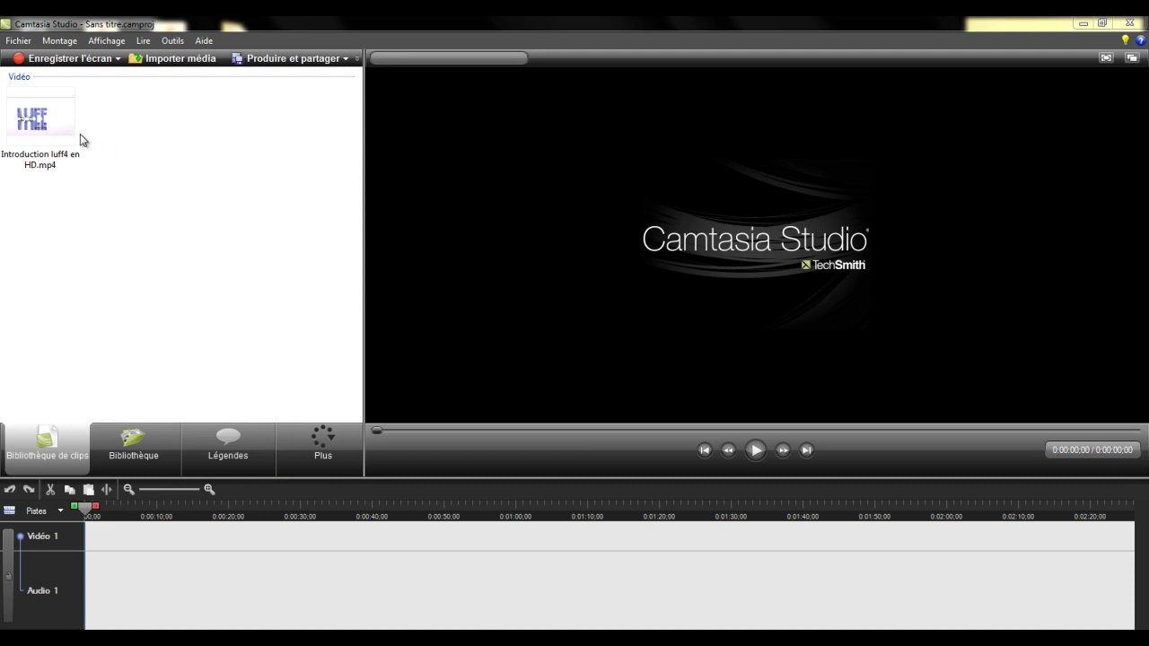
Step: Place the imported intro clip at the start of the timeline with 1280 x 720 dimensions, and preview its opening
{"action": "left_click_drag", "start_coordinate": [34, 123], "coordinate": [141, 532]}
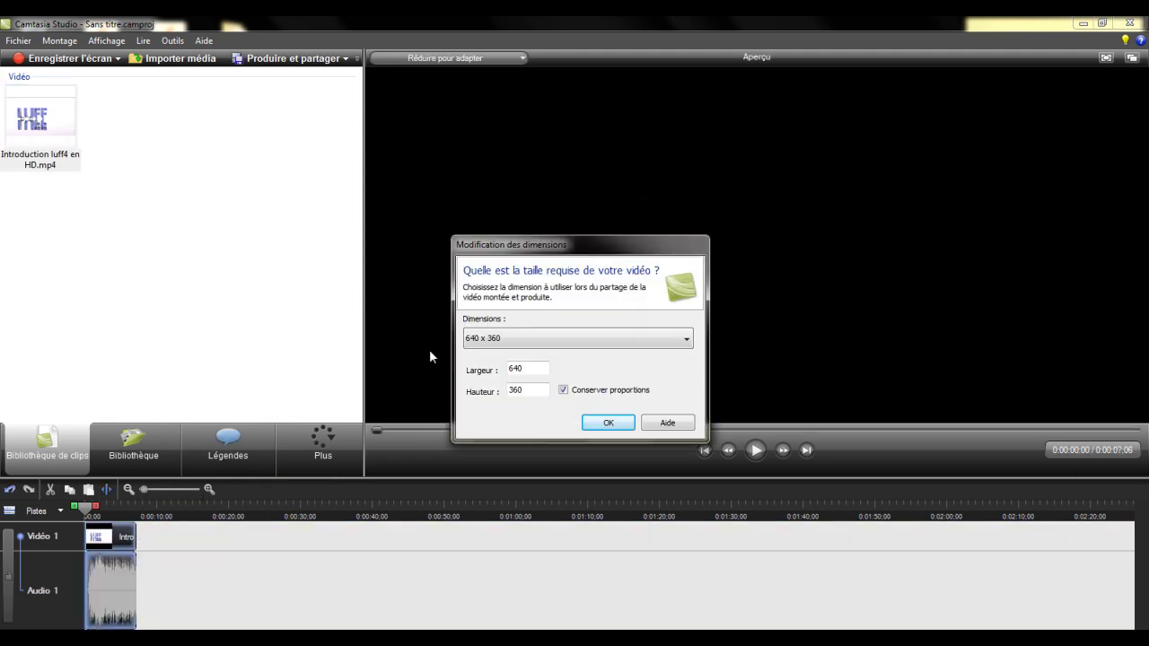
{"action": "left_click", "coordinate": [525, 336]}
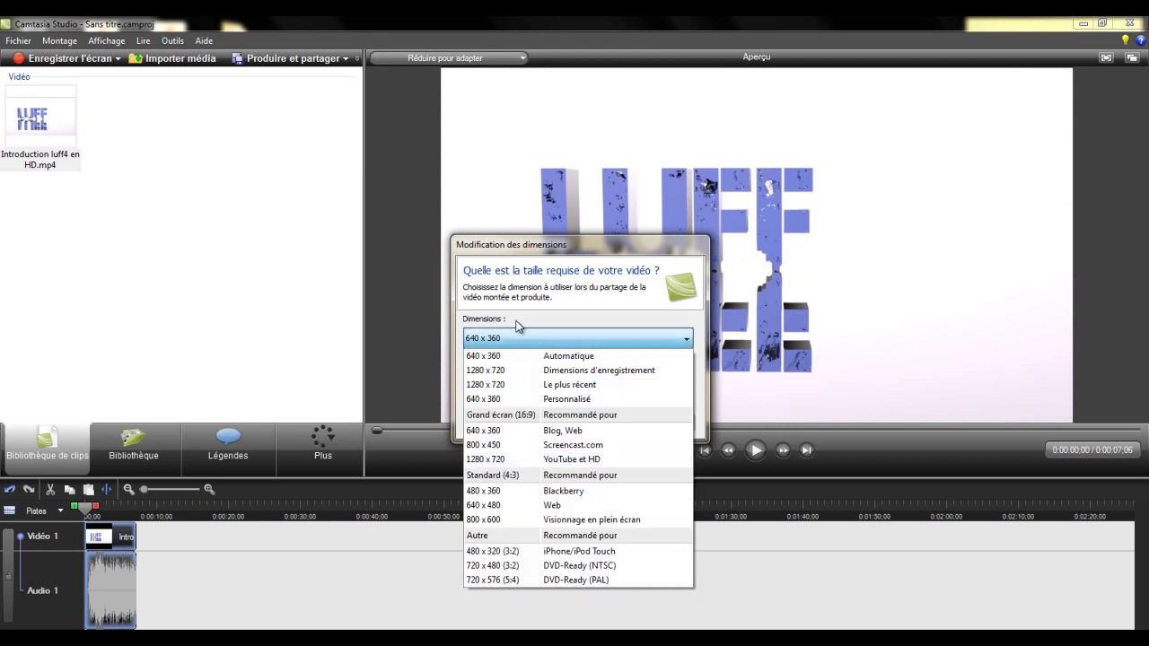
{"action": "left_click", "coordinate": [505, 460]}
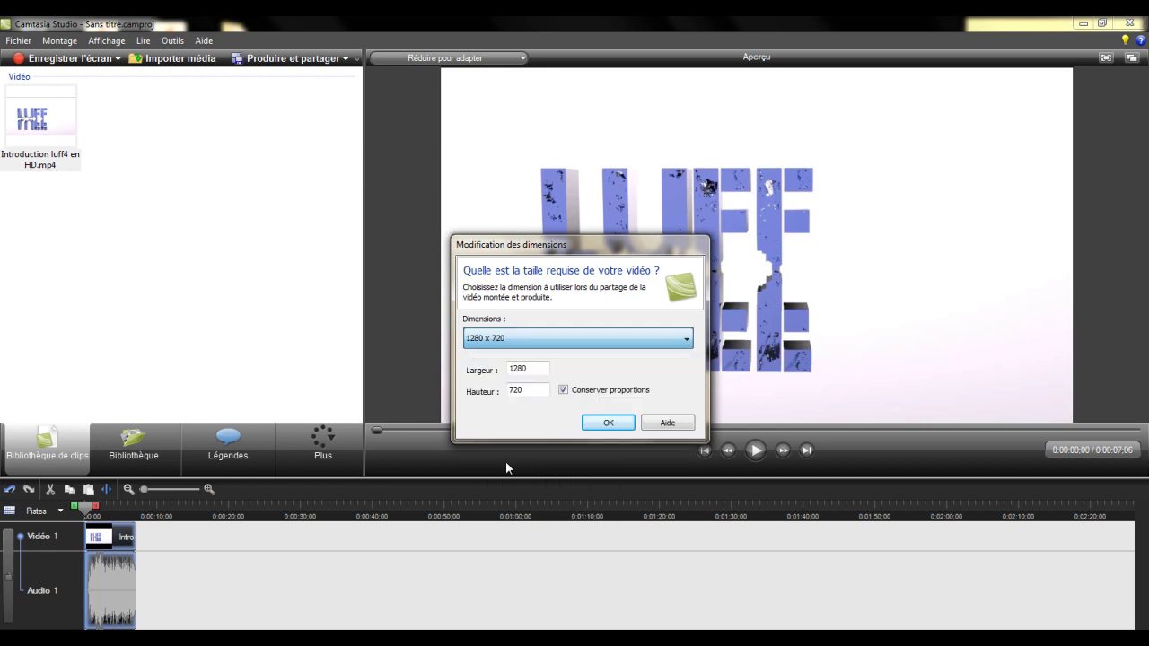
{"action": "left_click", "coordinate": [600, 421]}
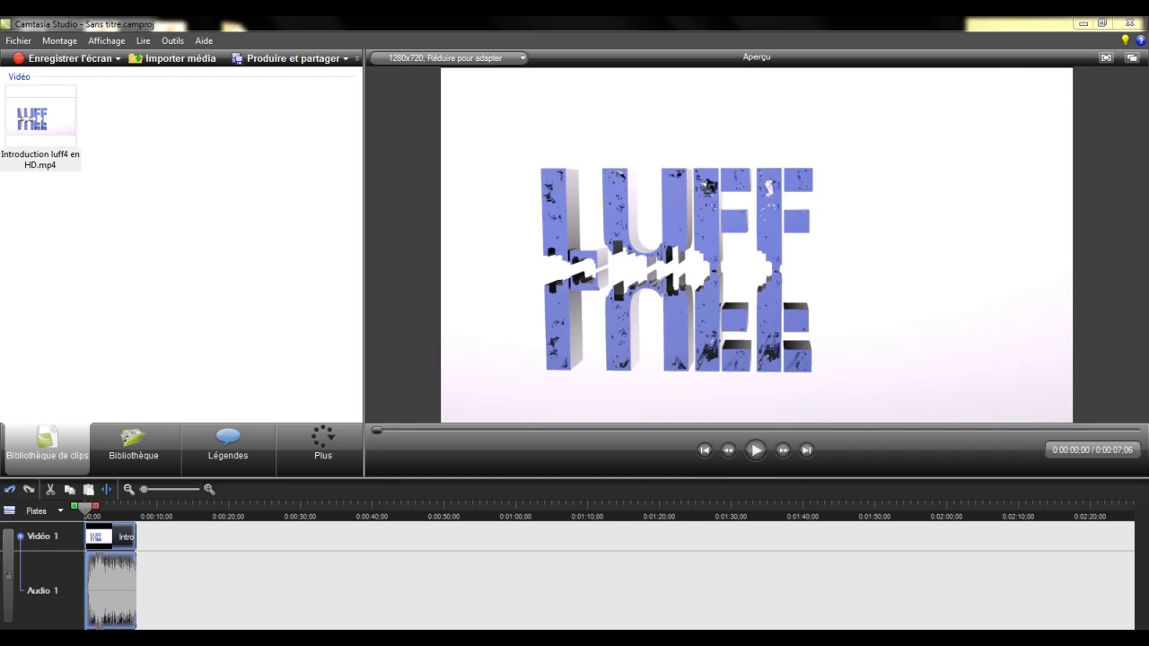
{"action": "left_click", "coordinate": [750, 456]}
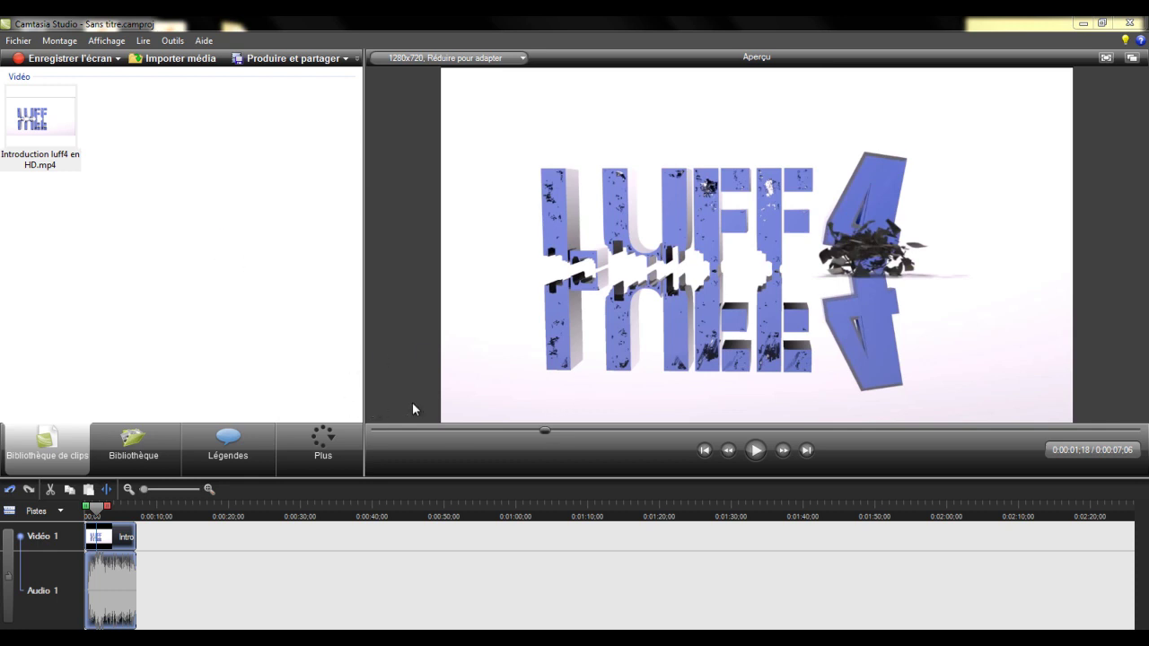
{"action": "left_click", "coordinate": [375, 431]}
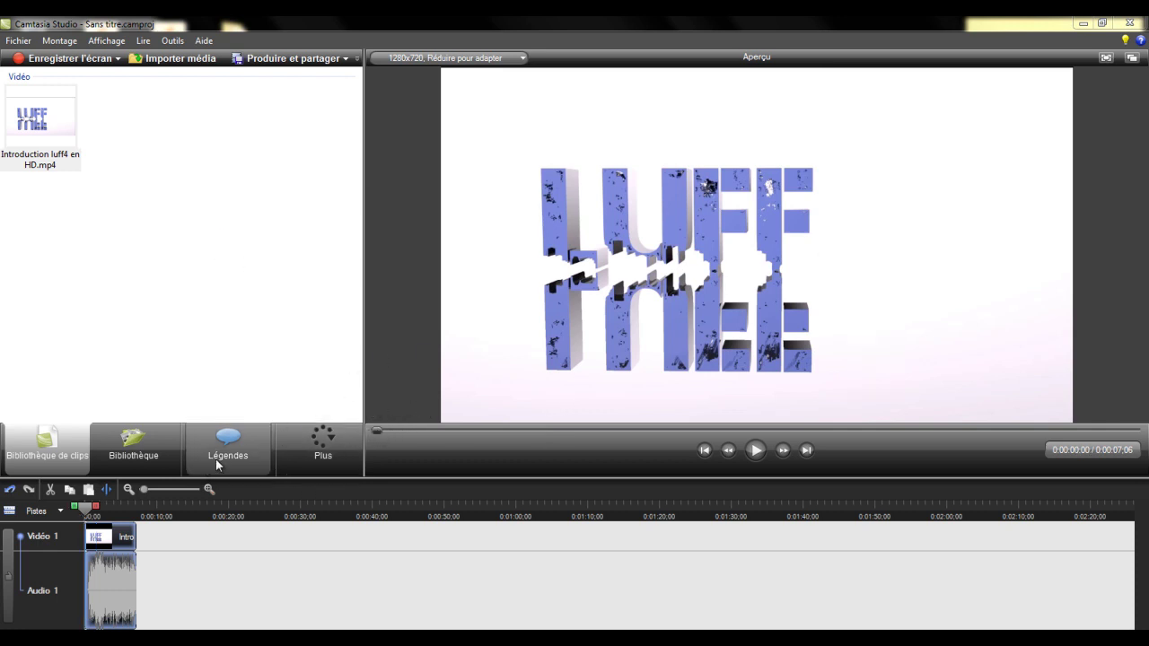
Step: Add a filled rounded rectangle callout at the start of the video with the text "Salut a tous"
{"action": "left_click", "coordinate": [323, 445]}
{"action": "left_click", "coordinate": [248, 468]}
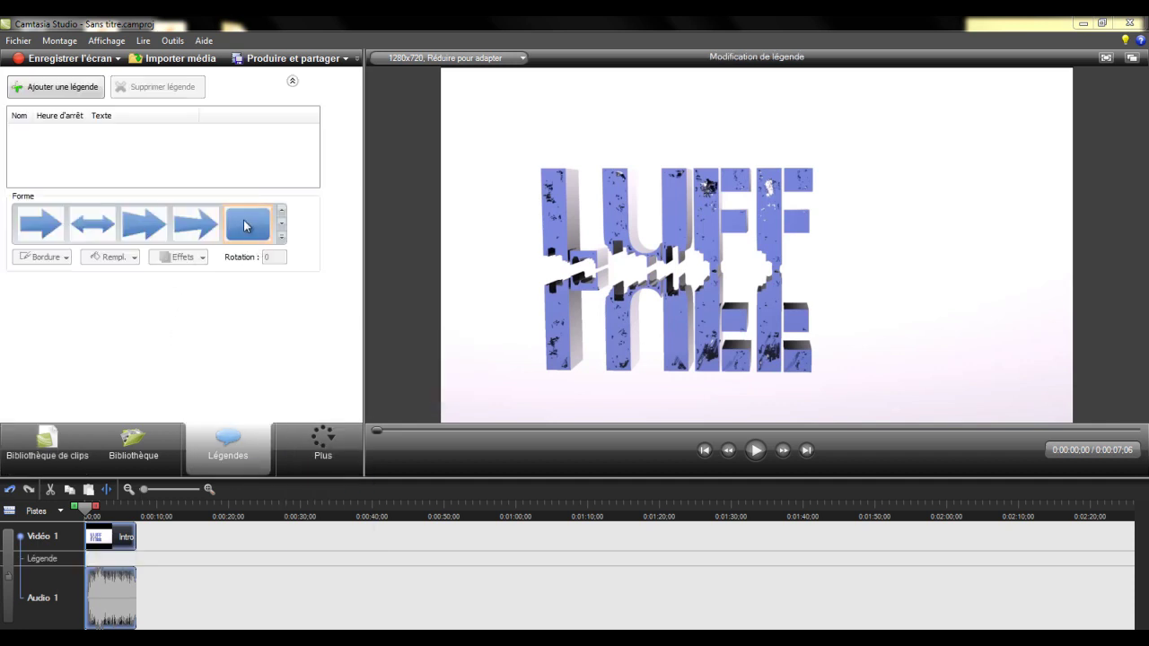
{"action": "left_click", "coordinate": [248, 224]}
{"action": "scroll", "coordinate": [354, 262], "scroll_direction": "down", "scroll_amount": 3}
{"action": "left_click", "coordinate": [240, 273]}
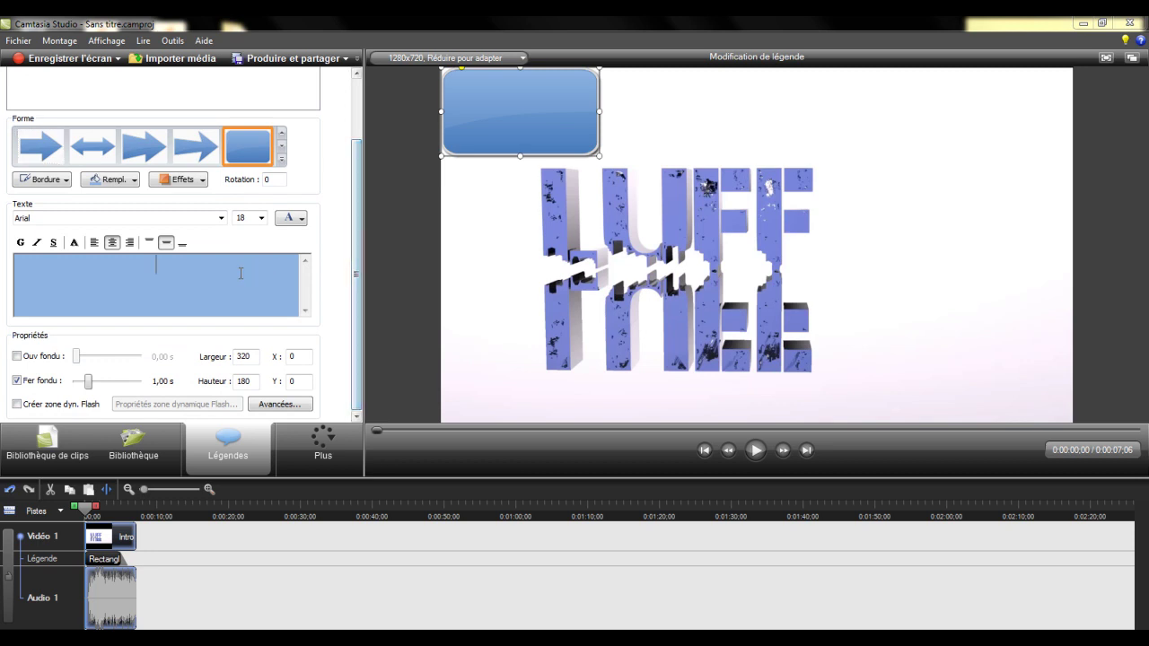
{"action": "type", "text": "Salut a go"}
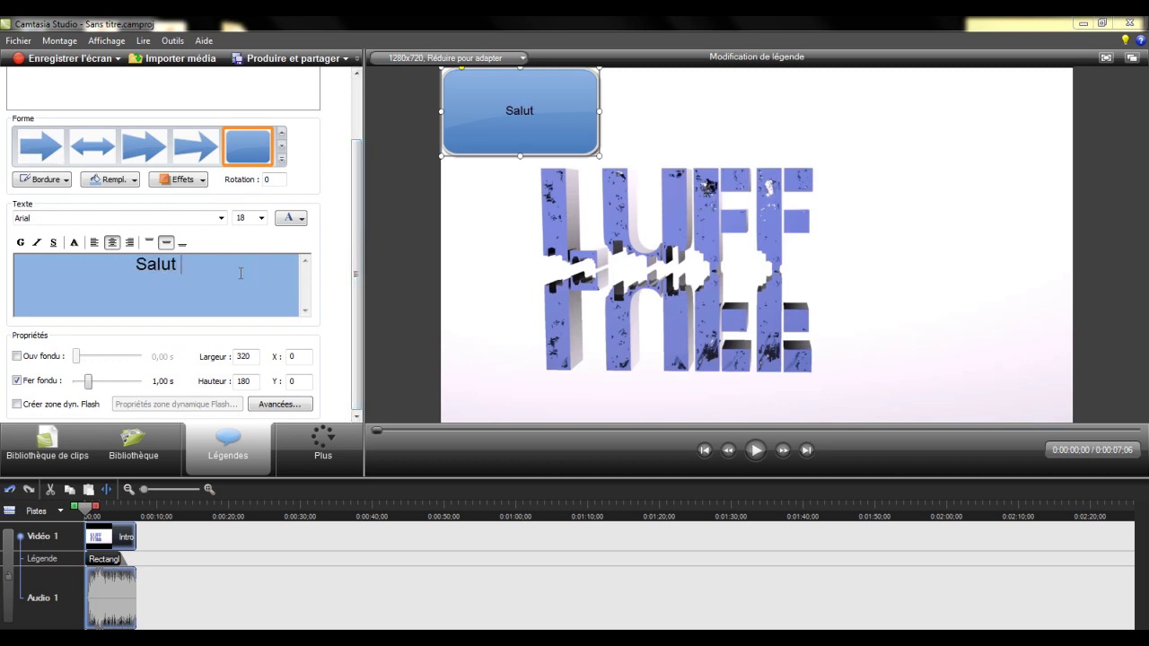
{"action": "key", "text": "BackSpace"}
{"action": "key", "text": "BackSpace"}
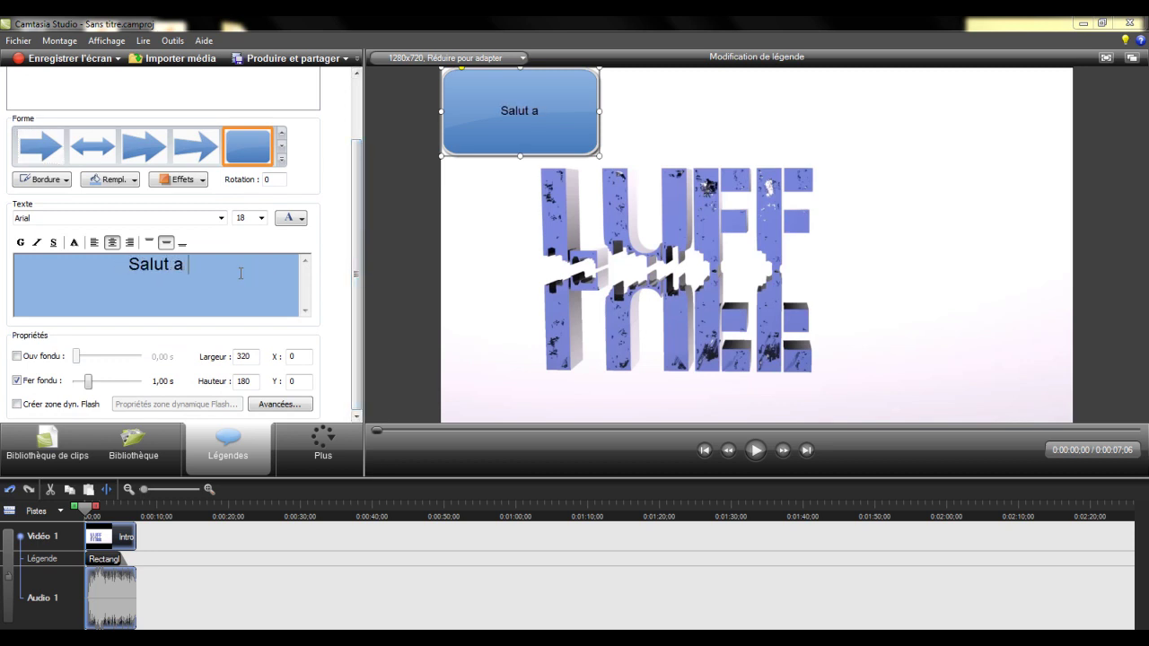
{"action": "type", "text": "tous"}
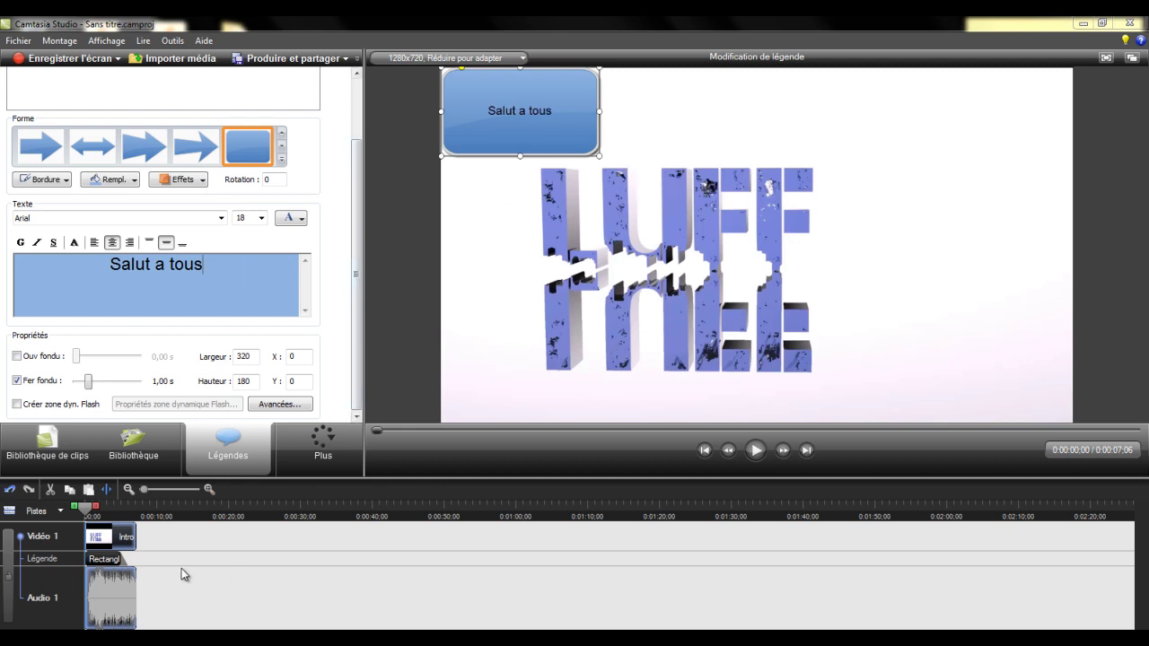
Step: Shorten the rounded rectangle callout to about 0:00:04;14 and position it at the very start of the timeline
{"action": "left_click", "coordinate": [112, 536]}
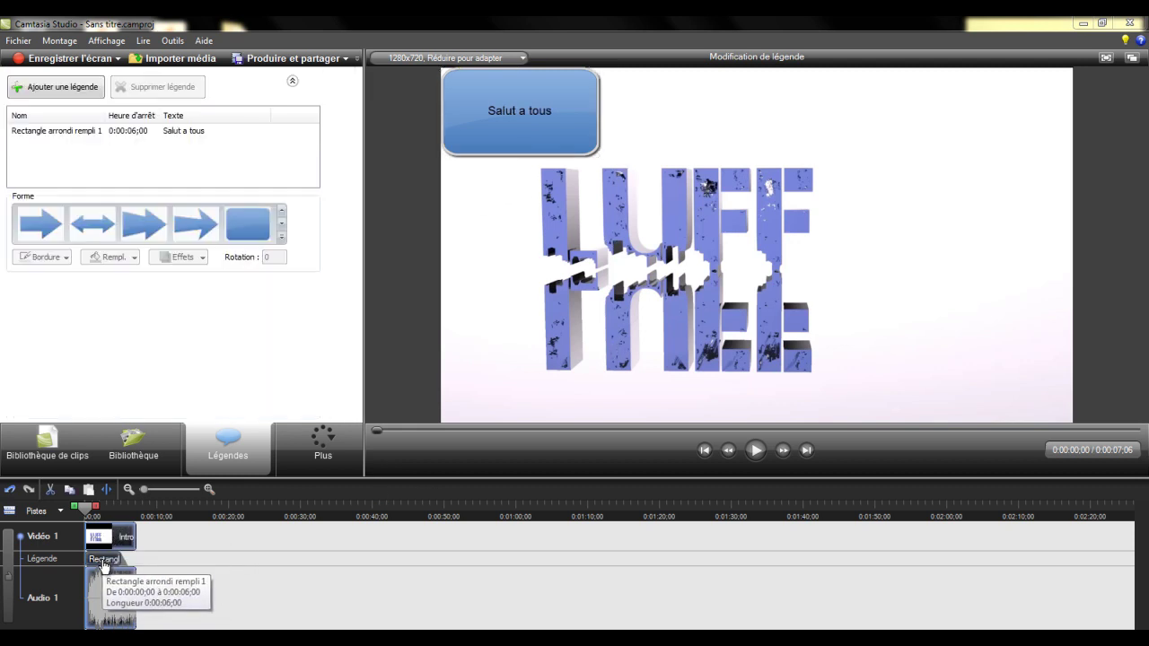
{"action": "left_click", "coordinate": [98, 558]}
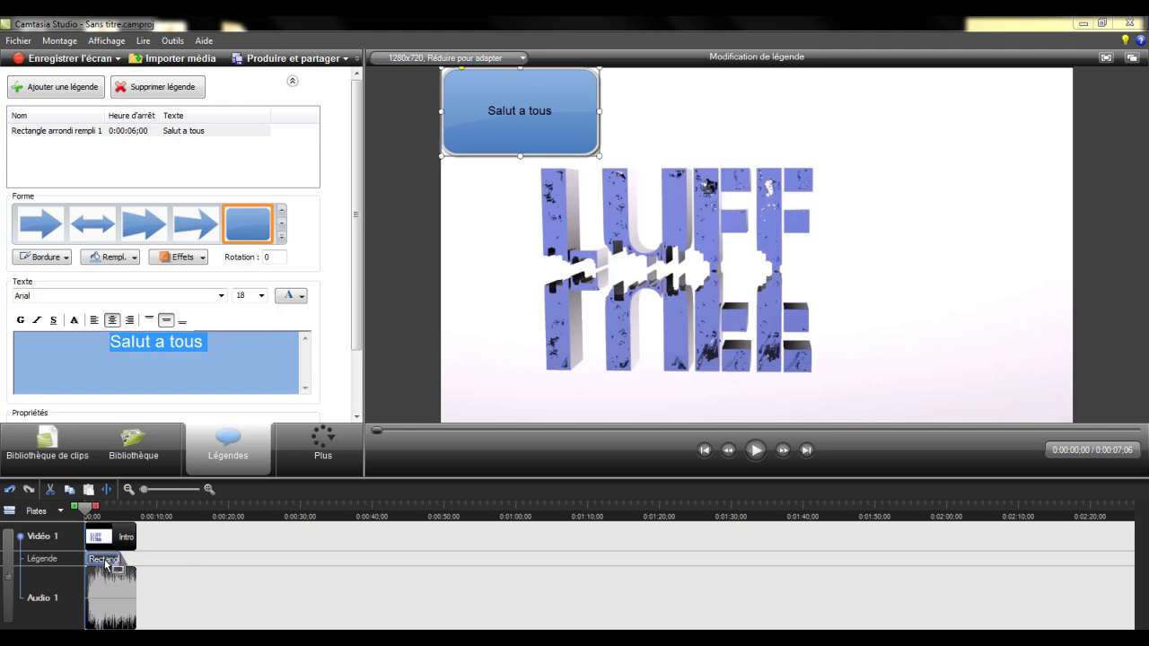
{"action": "left_click", "coordinate": [208, 489]}
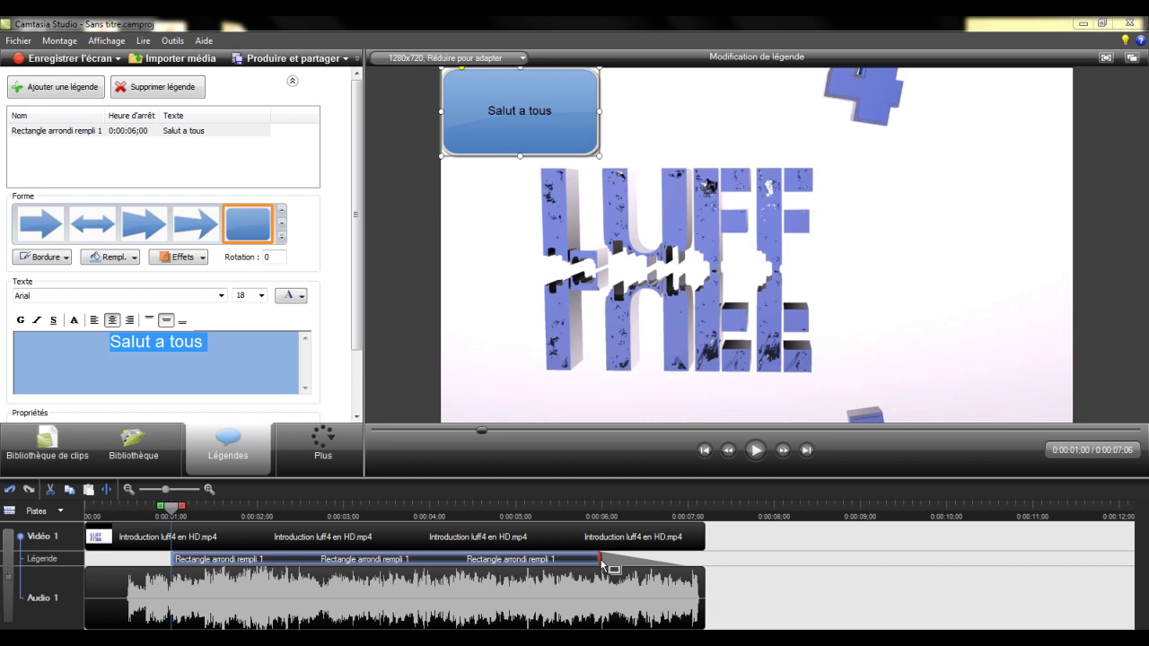
{"action": "left_click_drag", "start_coordinate": [600, 564], "coordinate": [469, 563]}
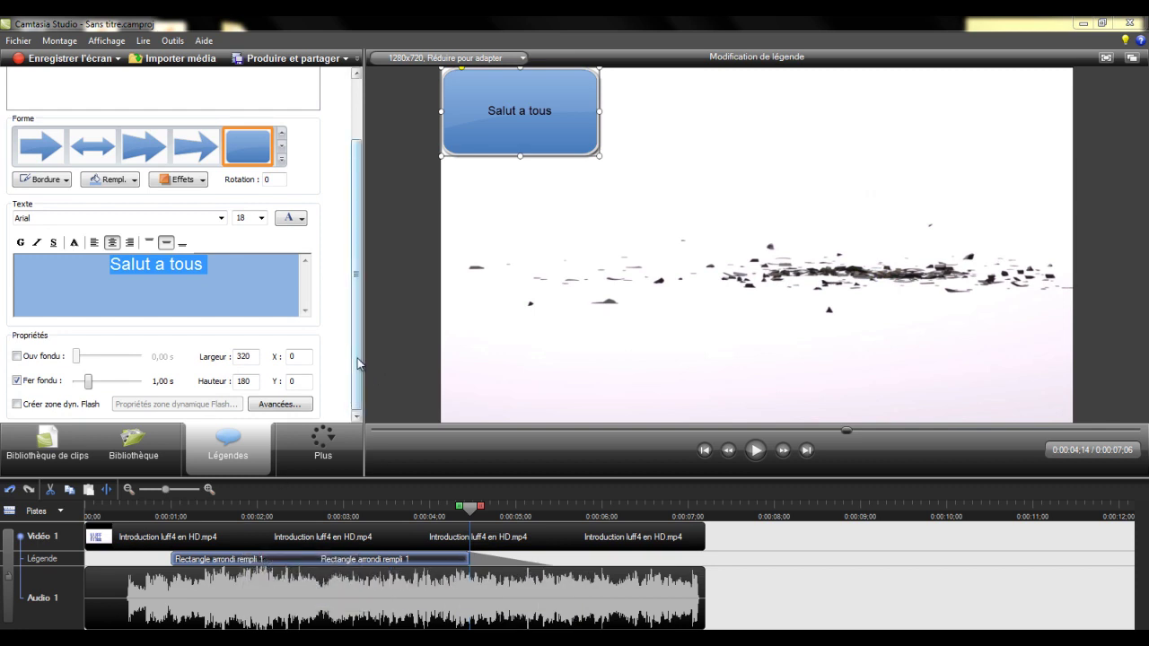
{"action": "left_click_drag", "start_coordinate": [228, 558], "coordinate": [143, 558]}
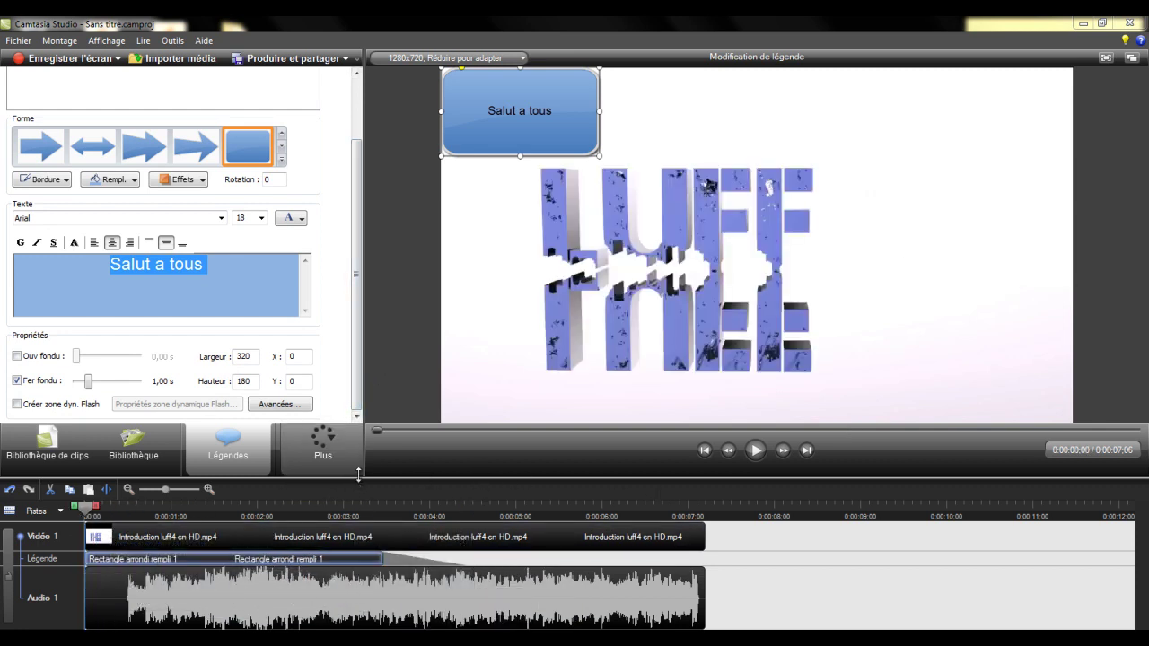
Step: Lower the audio volume of the whole intro clip considerably and play the result
{"action": "right_click", "coordinate": [211, 584]}
{"action": "left_click", "coordinate": [252, 571]}
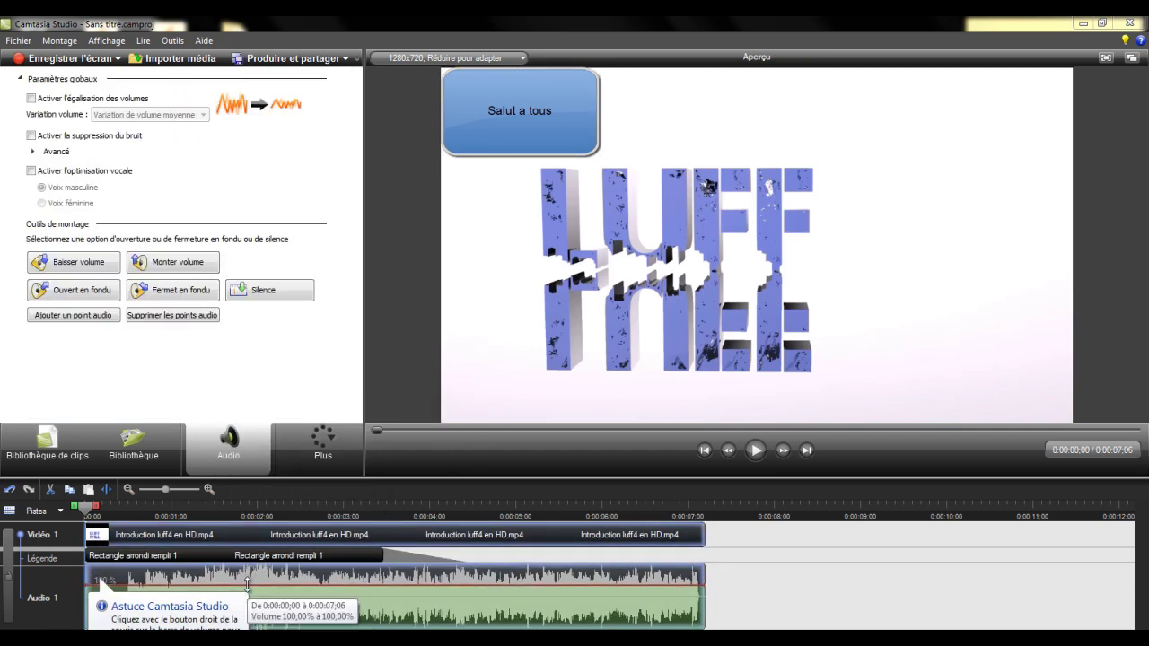
{"action": "left_click_drag", "start_coordinate": [246, 584], "coordinate": [238, 625]}
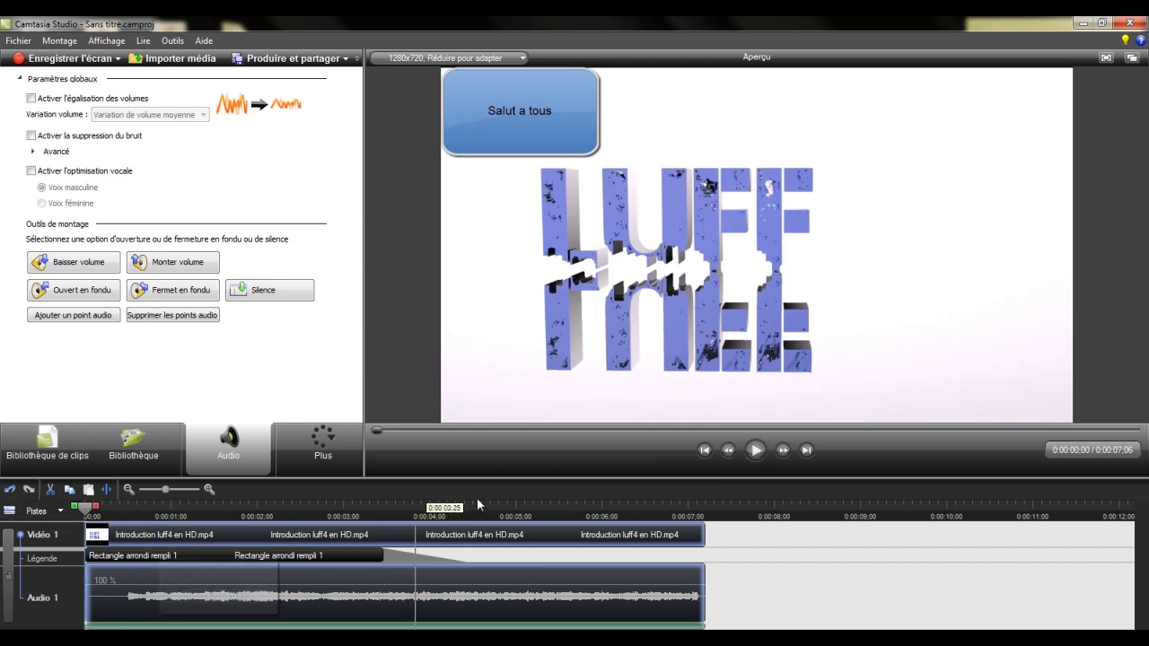
{"action": "left_click", "coordinate": [757, 450]}
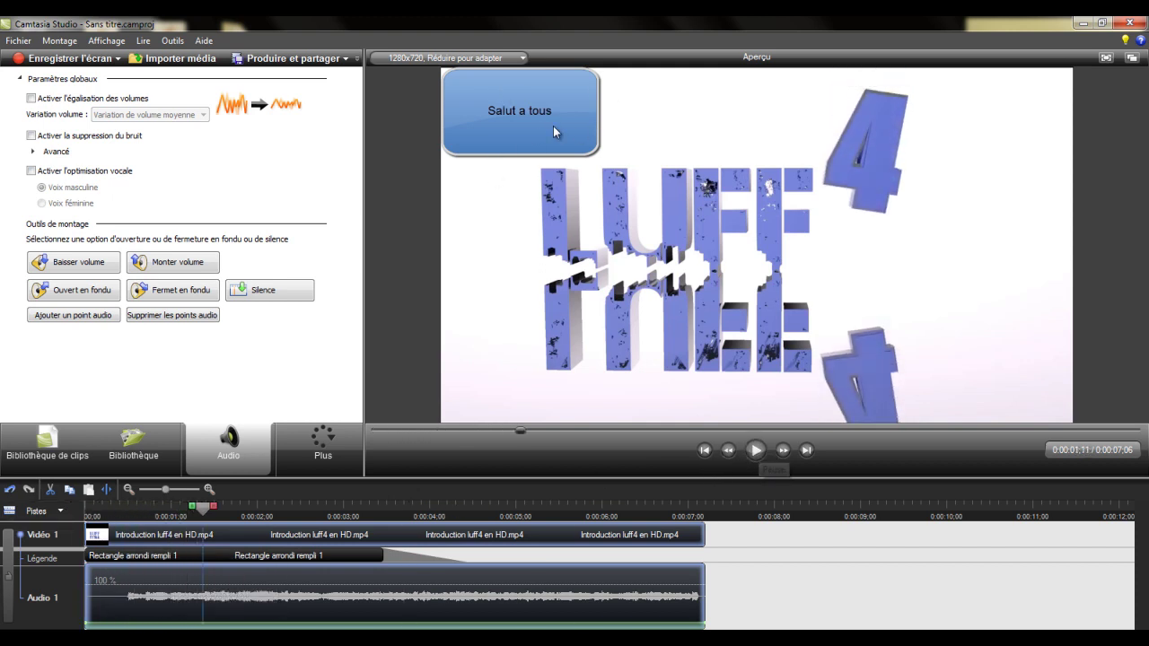
Step: Shift the callout along the timeline to end at 0:00:05;17 and give it a fade-in of 1.10 s
{"action": "left_click", "coordinate": [46, 446]}
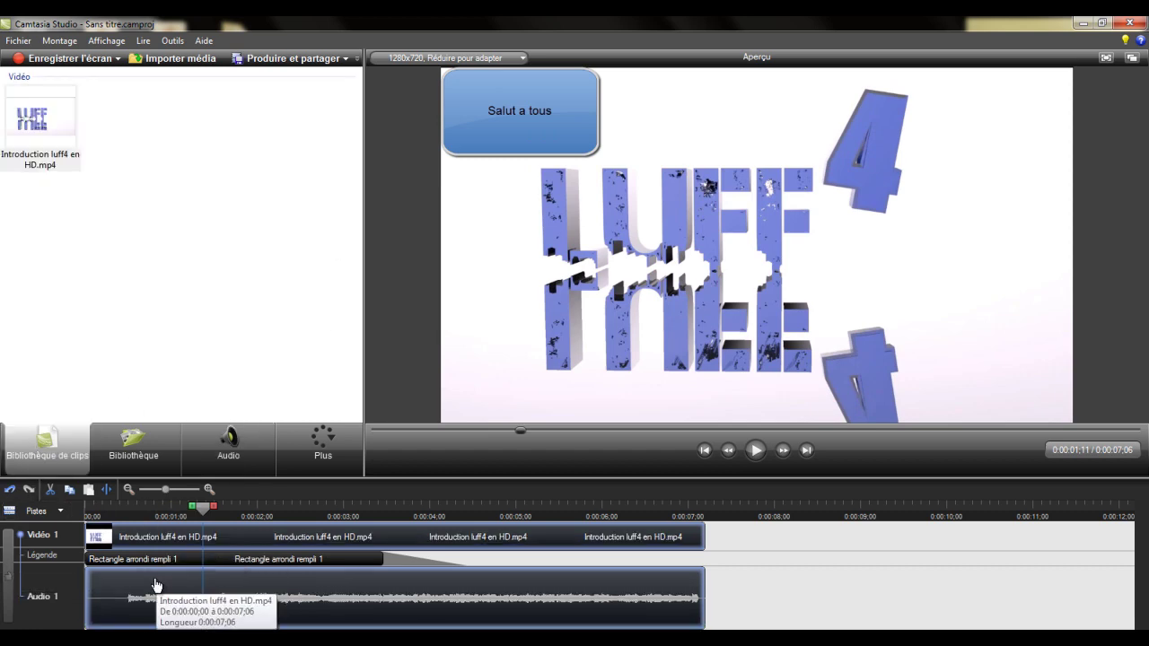
{"action": "left_click_drag", "start_coordinate": [165, 560], "coordinate": [233, 560]}
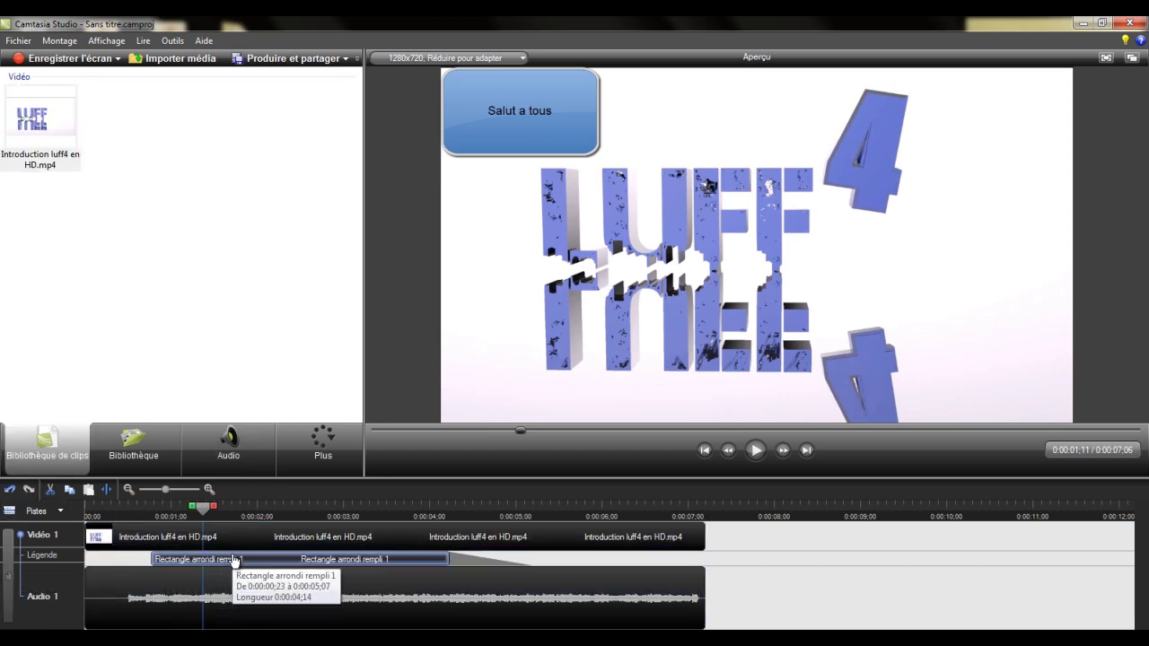
{"action": "left_click", "coordinate": [525, 109]}
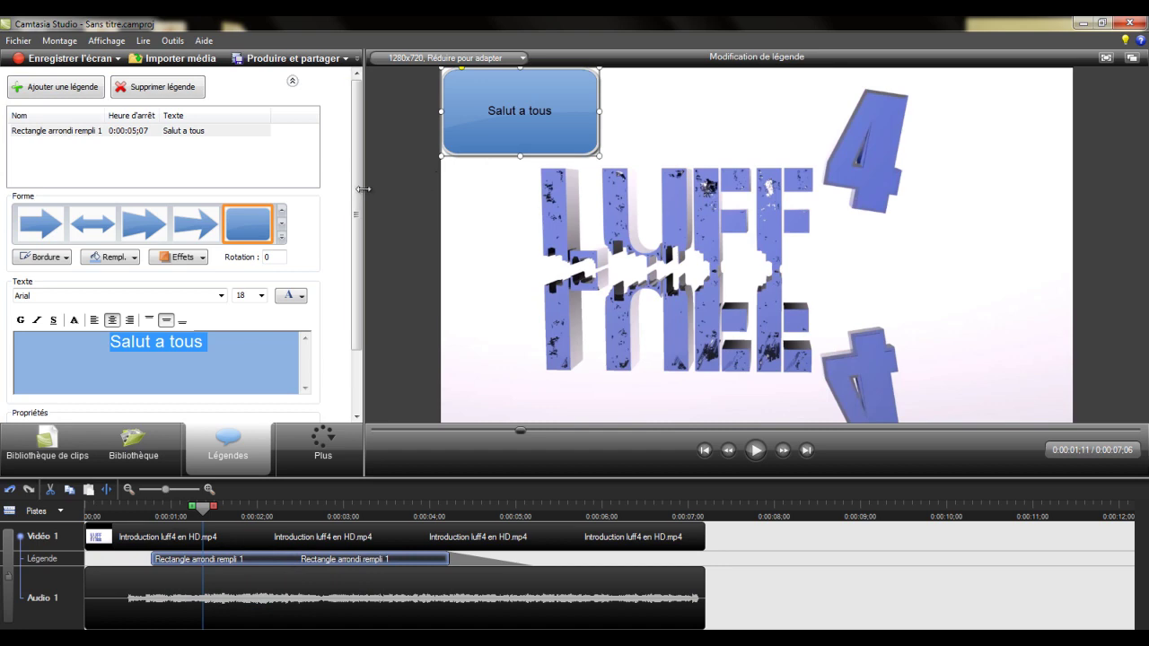
{"action": "scroll", "coordinate": [179, 269], "scroll_direction": "down", "scroll_amount": 2}
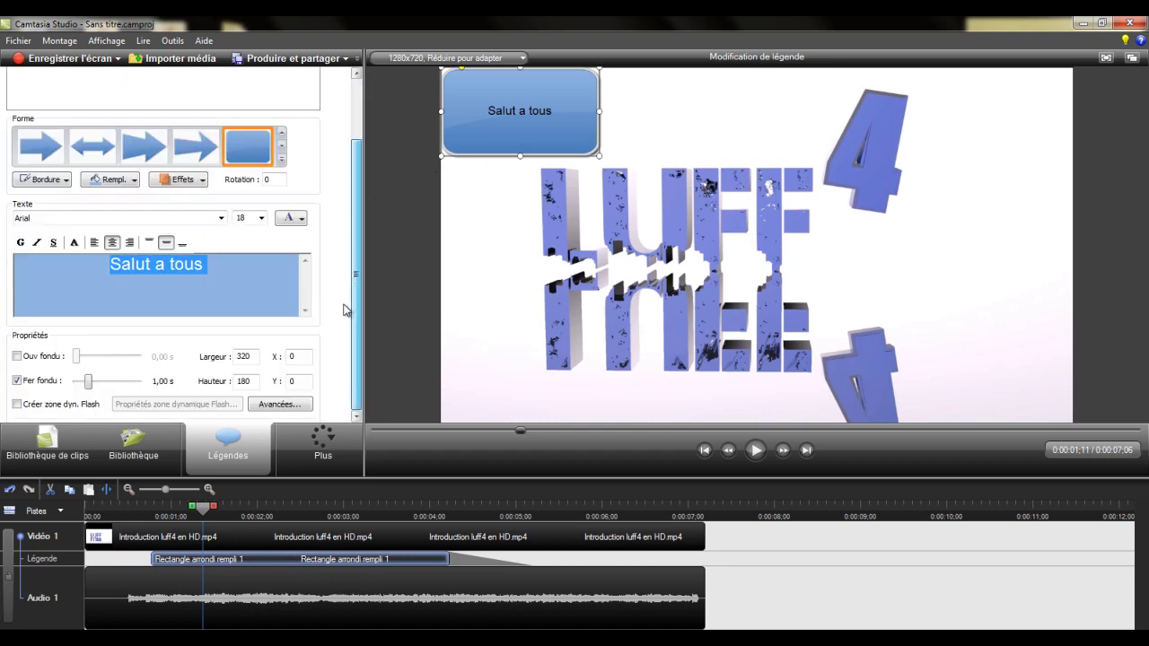
{"action": "left_click", "coordinate": [16, 356]}
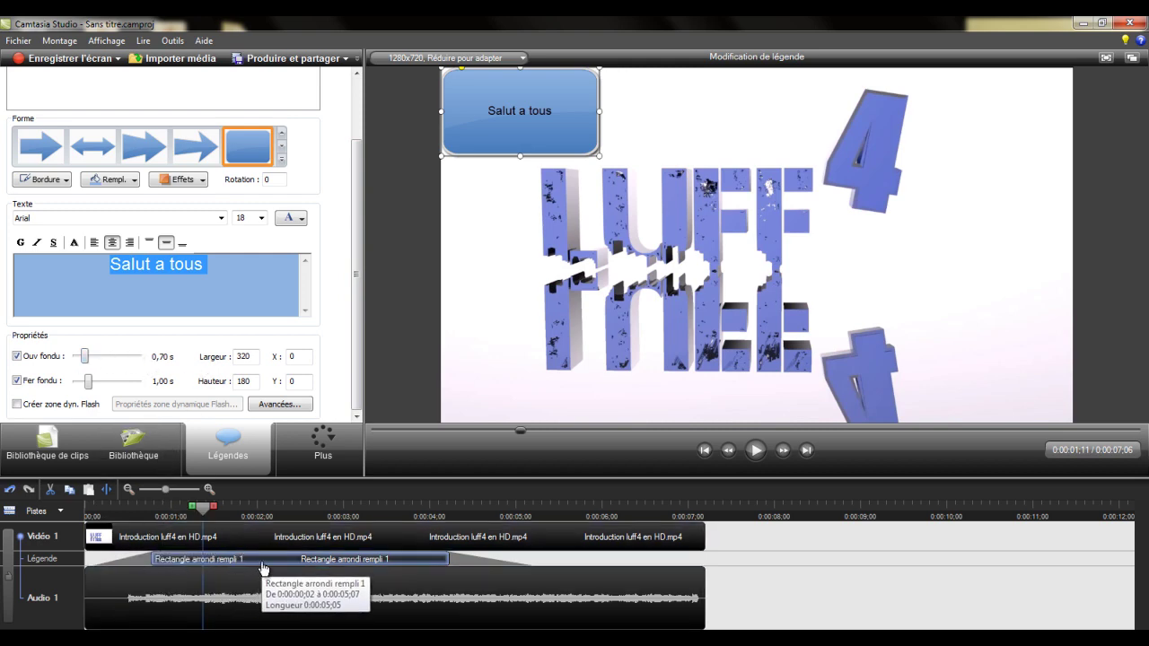
{"action": "left_click_drag", "start_coordinate": [270, 559], "coordinate": [299, 563]}
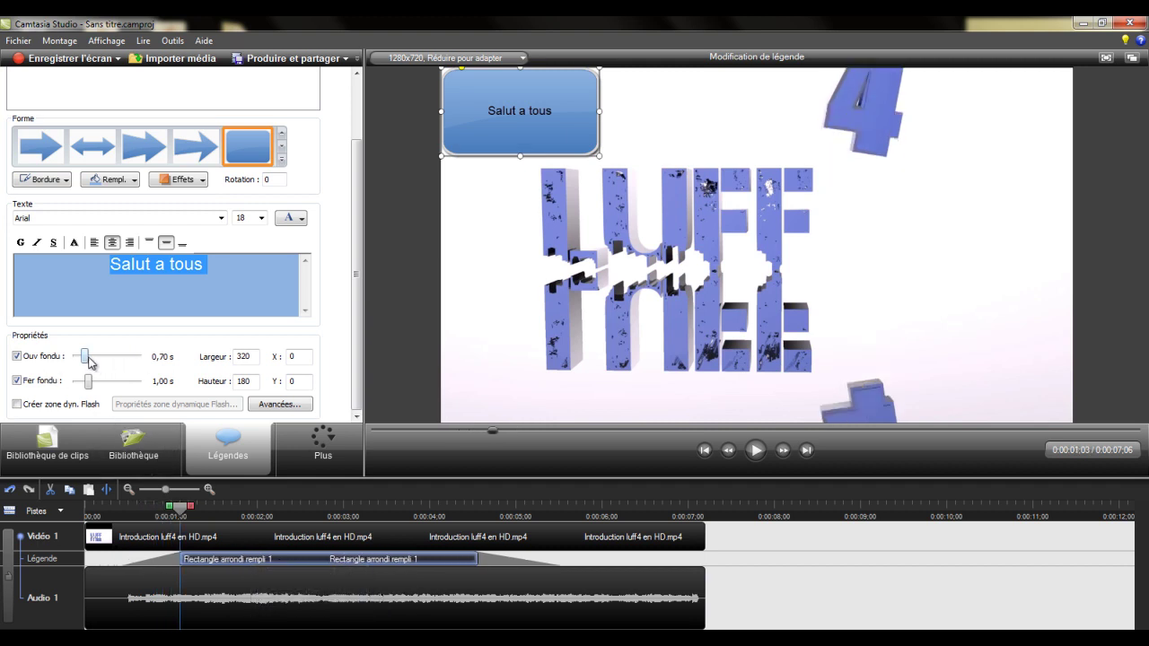
{"action": "left_click_drag", "start_coordinate": [88, 359], "coordinate": [128, 352]}
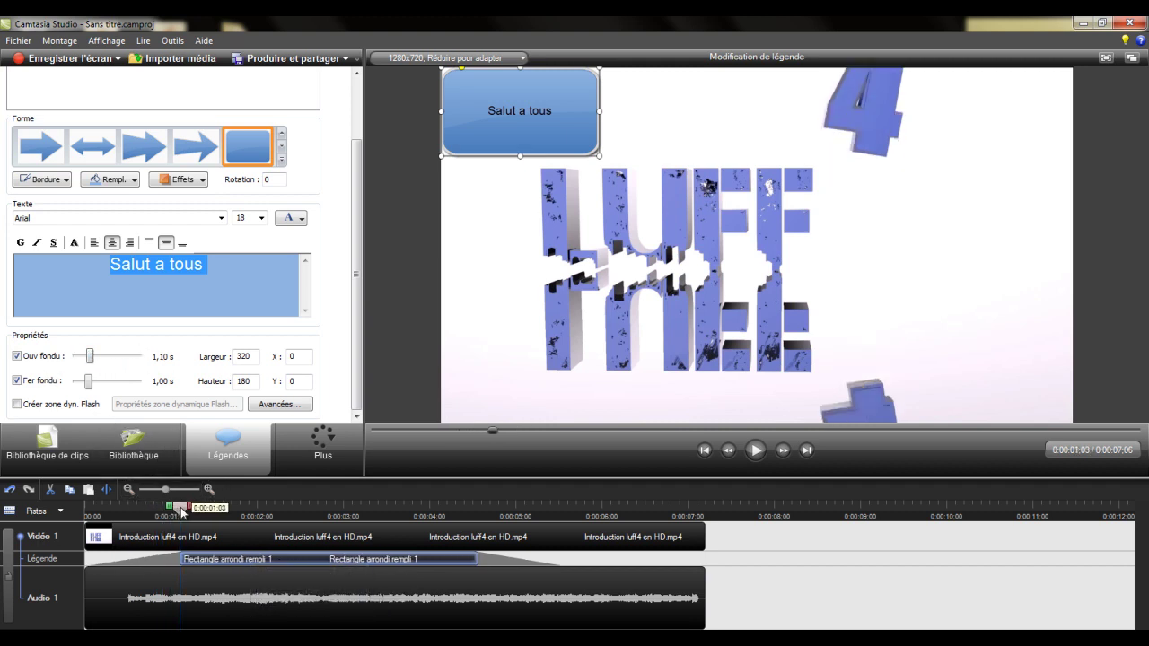
Step: Play the edited video from the beginning to check the callout's fades
{"action": "left_click_drag", "start_coordinate": [180, 508], "coordinate": [85, 508]}
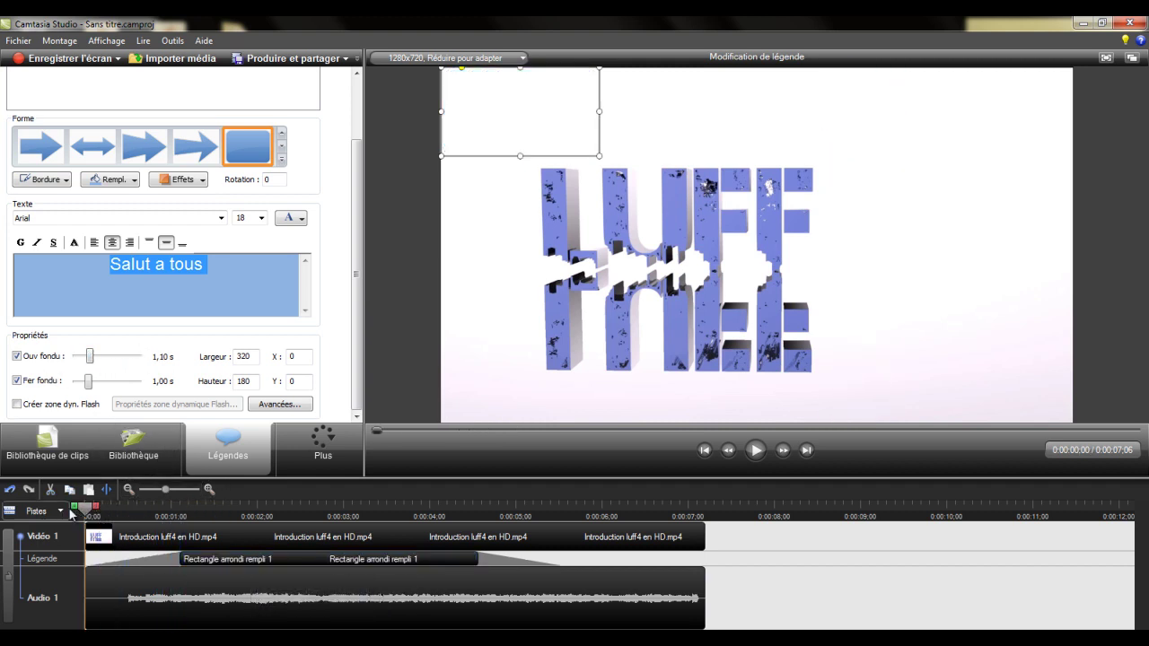
{"action": "left_click", "coordinate": [755, 450]}
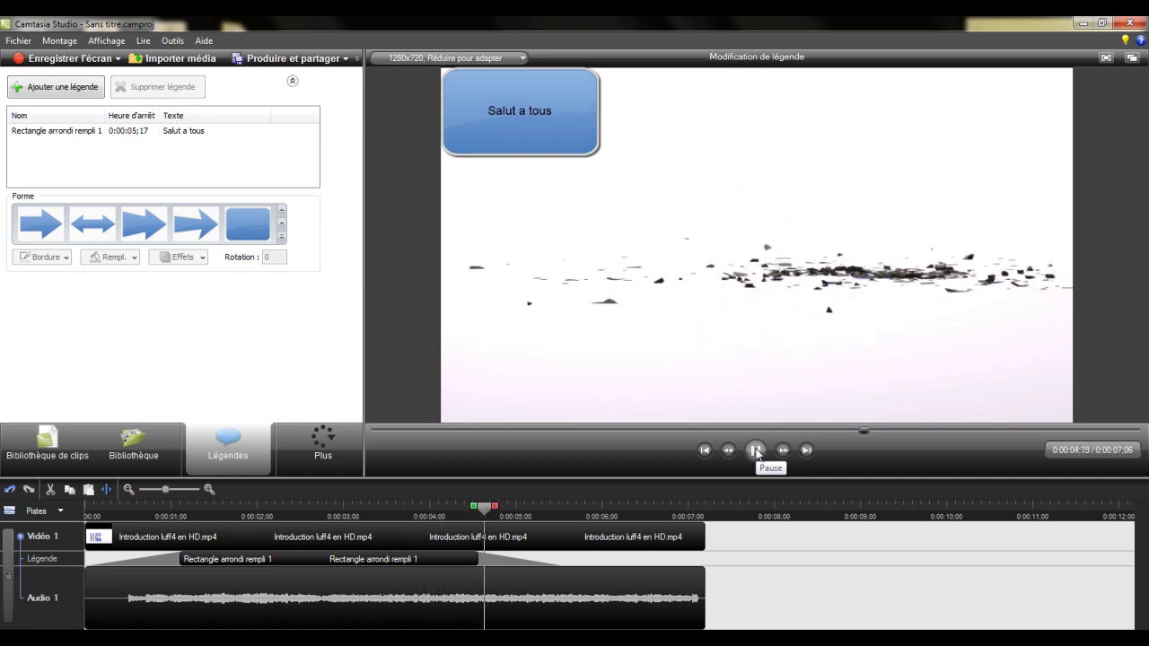
Step: Stop playback and make the "Salut a tous" callout's shape fully transparent, with the opaque text option on
{"action": "left_click", "coordinate": [756, 450]}
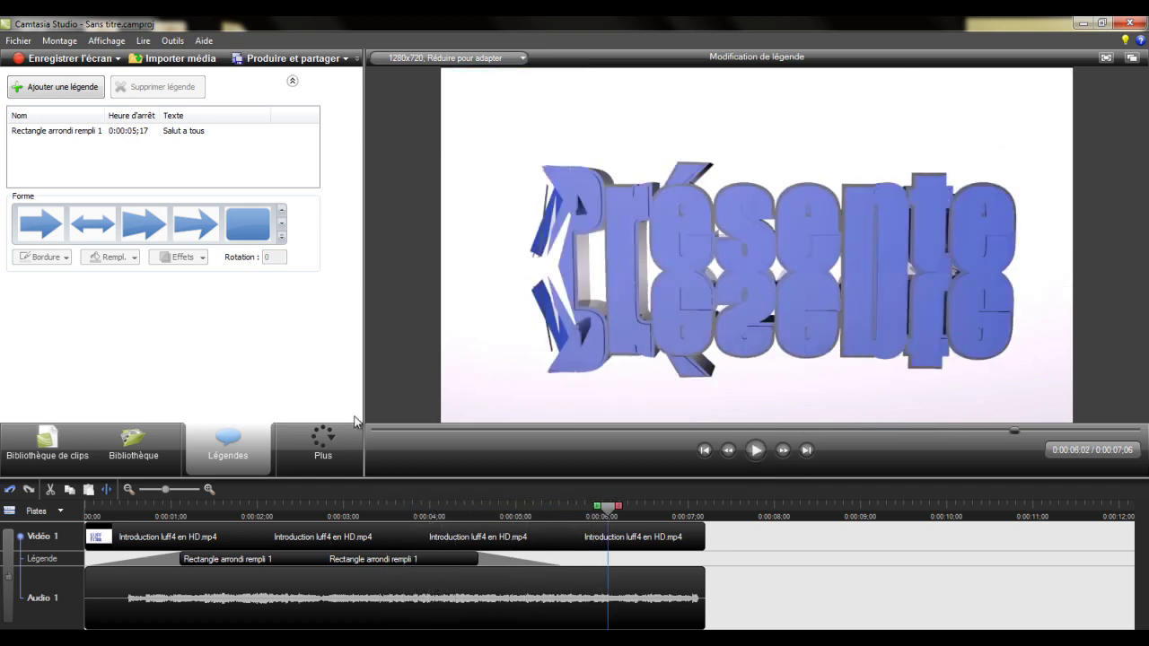
{"action": "left_click", "coordinate": [278, 558]}
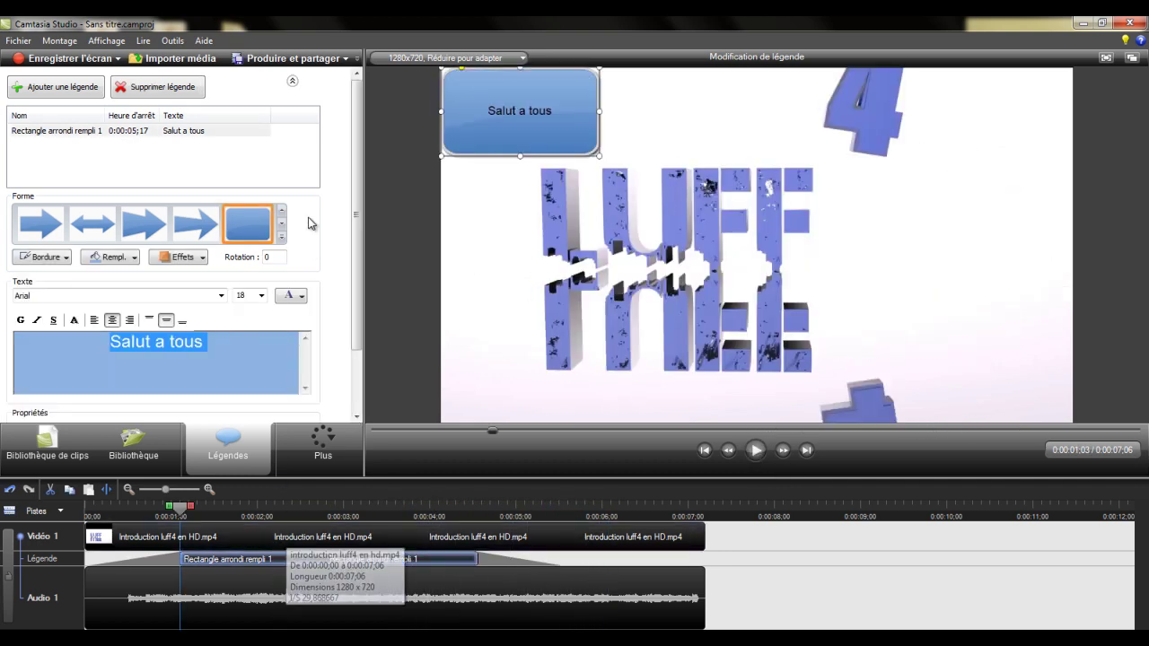
{"action": "left_click", "coordinate": [567, 271]}
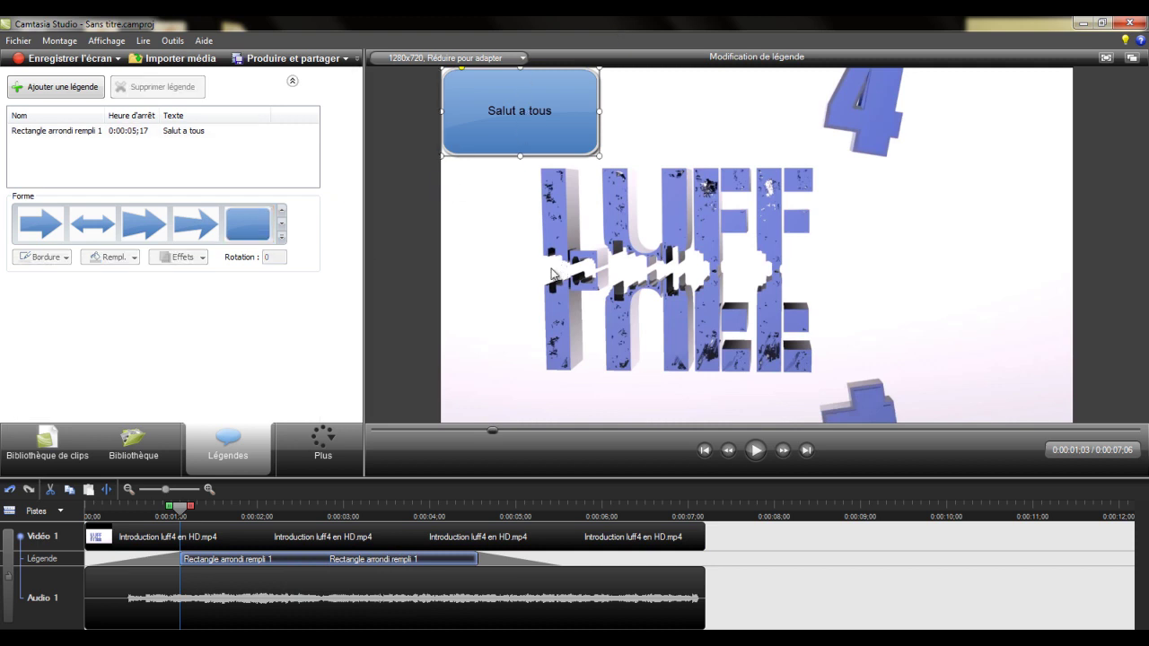
{"action": "left_click", "coordinate": [556, 83]}
{"action": "scroll", "coordinate": [224, 269], "scroll_direction": "down", "scroll_amount": 2}
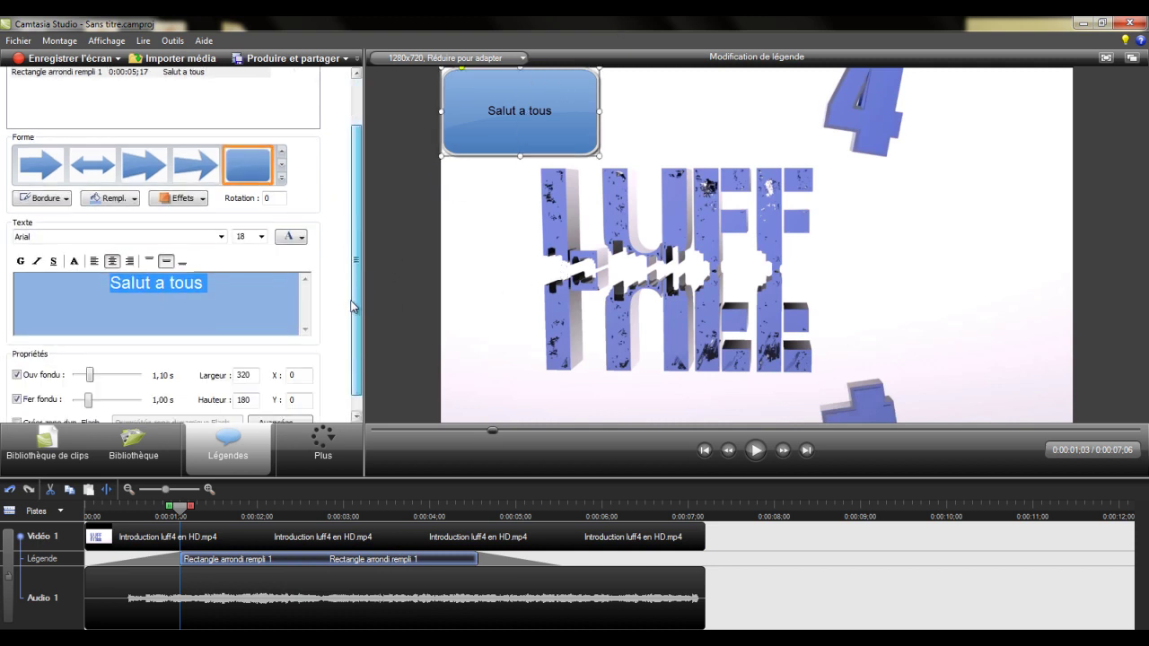
{"action": "left_click", "coordinate": [191, 199]}
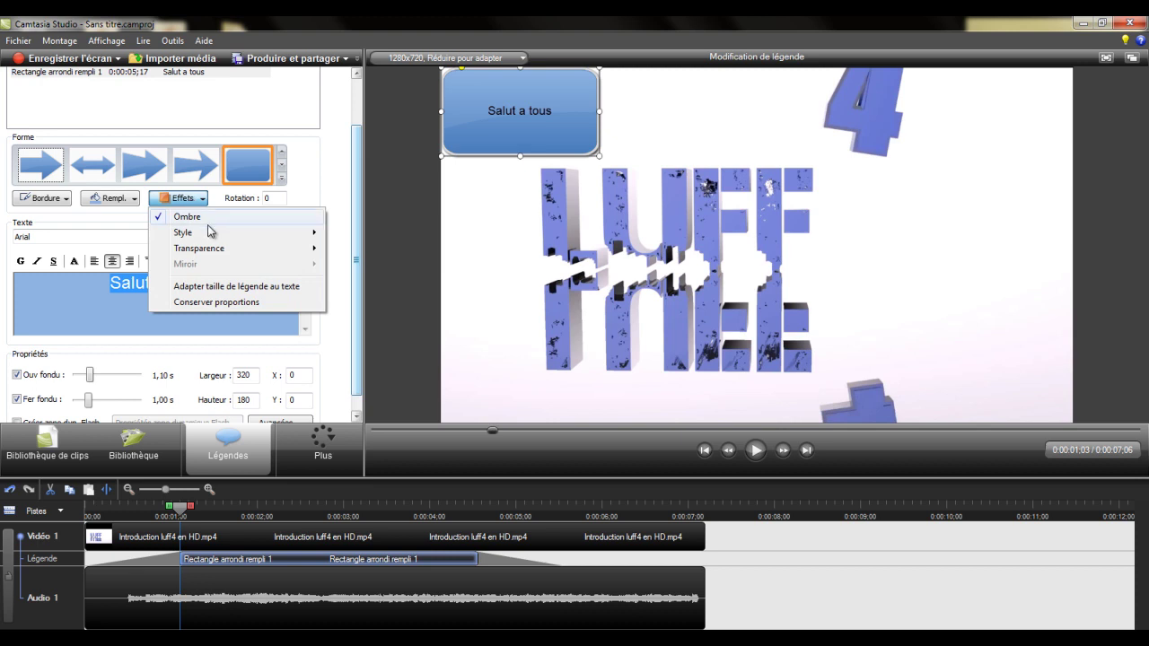
{"action": "mouse_move", "coordinate": [217, 248]}
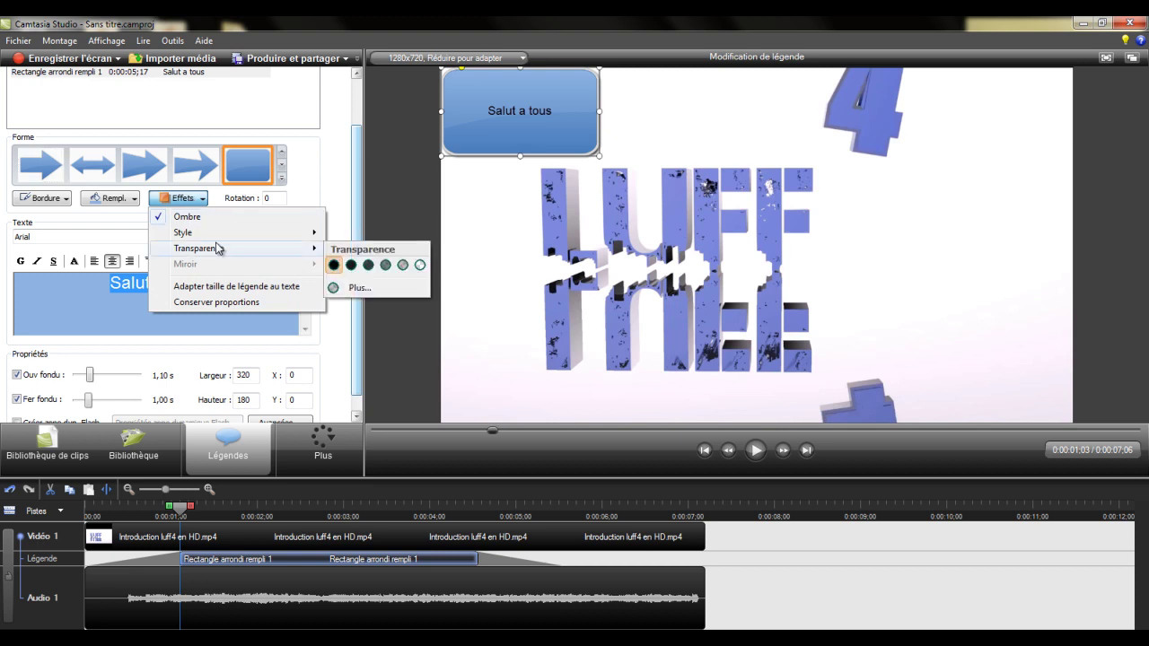
{"action": "left_click", "coordinate": [357, 287]}
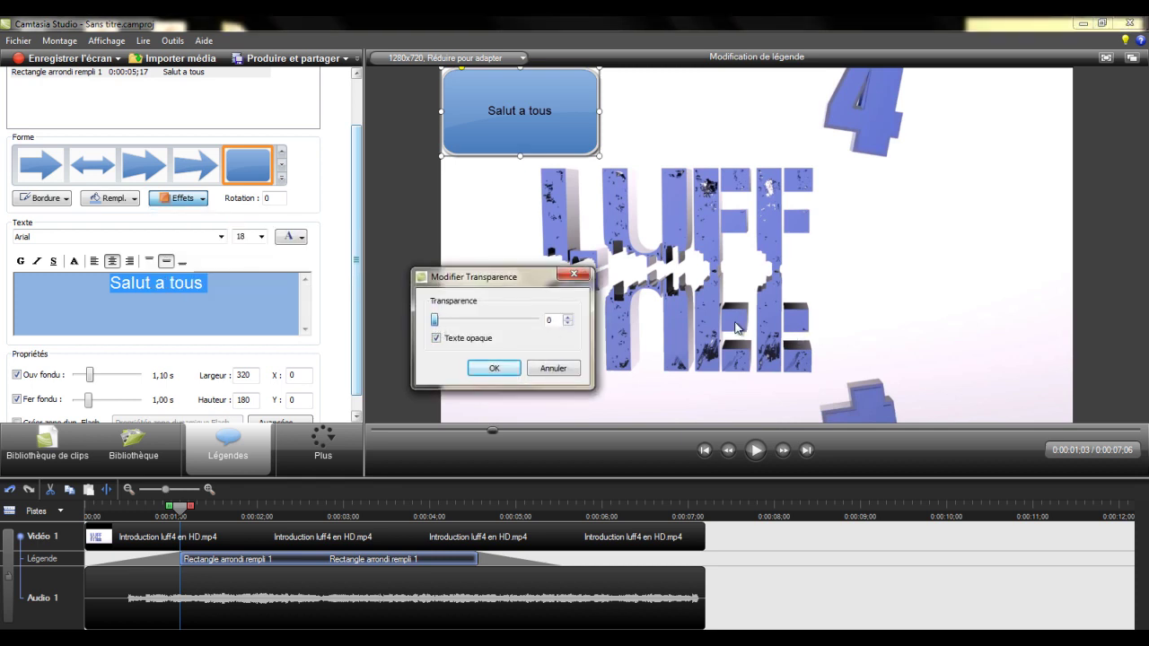
{"action": "key", "text": "End"}
{"action": "left_click", "coordinate": [512, 375]}
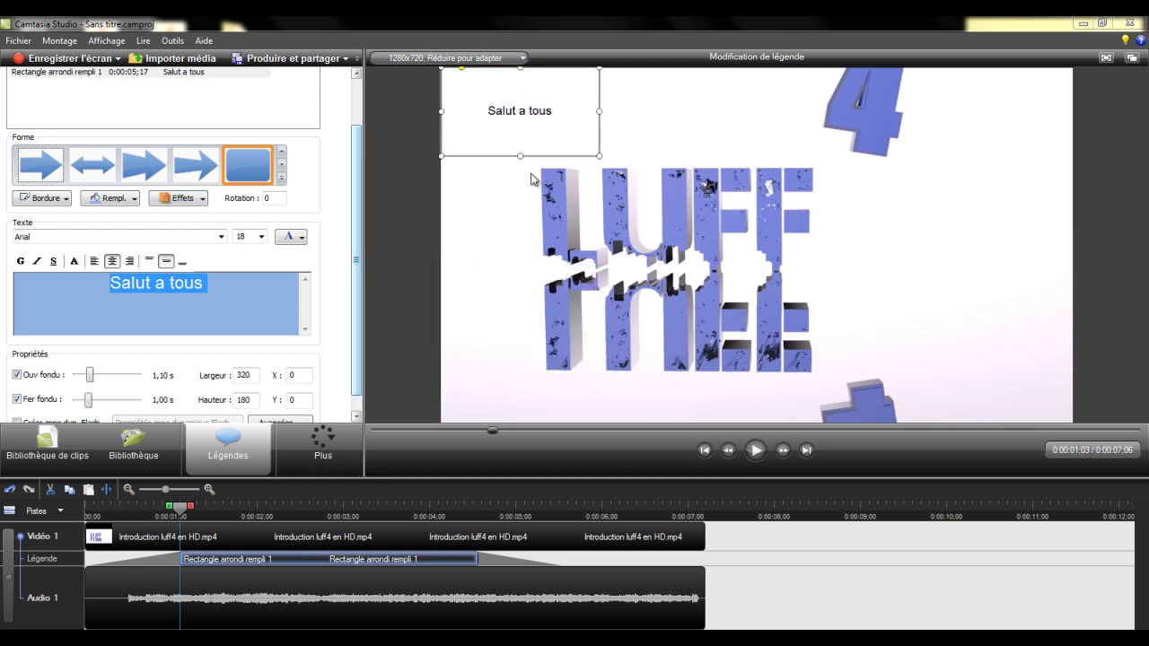
{"action": "left_click", "coordinate": [548, 154]}
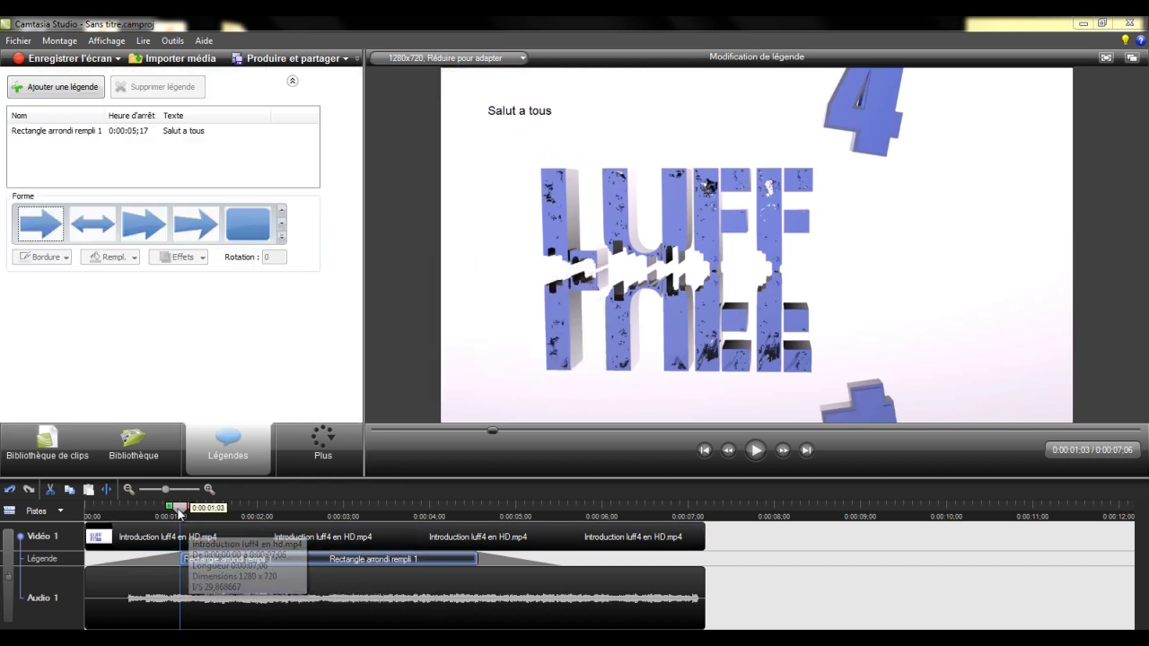
Step: Play the video from the start to check the callout's text without its background
{"action": "left_click_drag", "start_coordinate": [180, 508], "coordinate": [83, 518]}
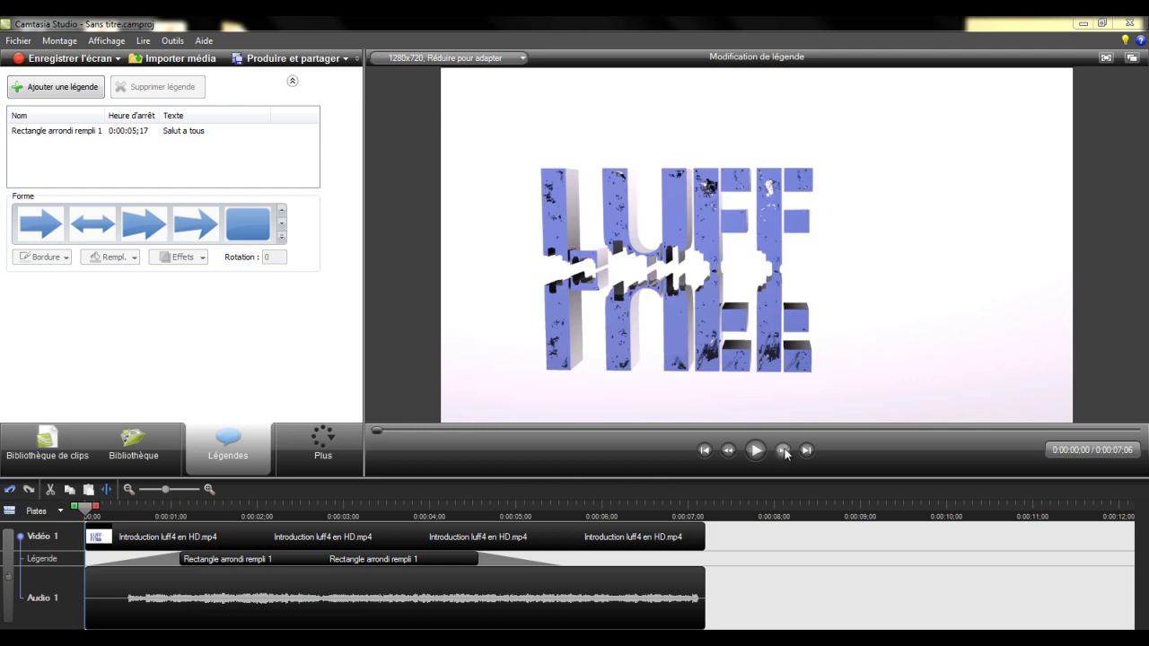
{"action": "left_click", "coordinate": [753, 453]}
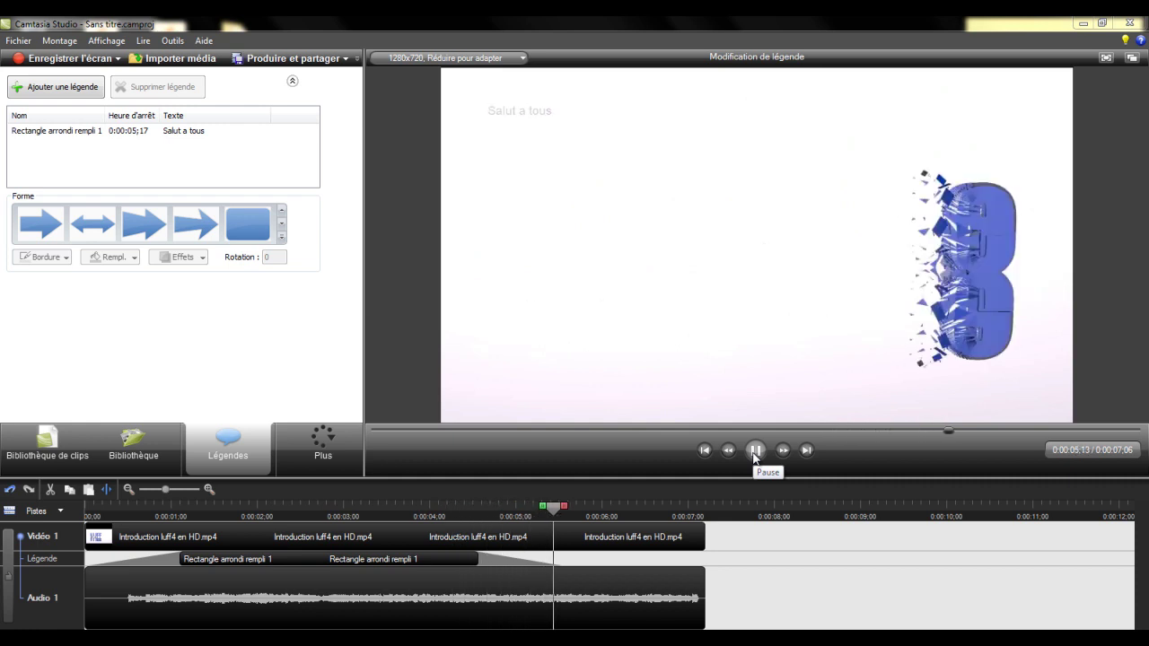
{"action": "left_click", "coordinate": [755, 450]}
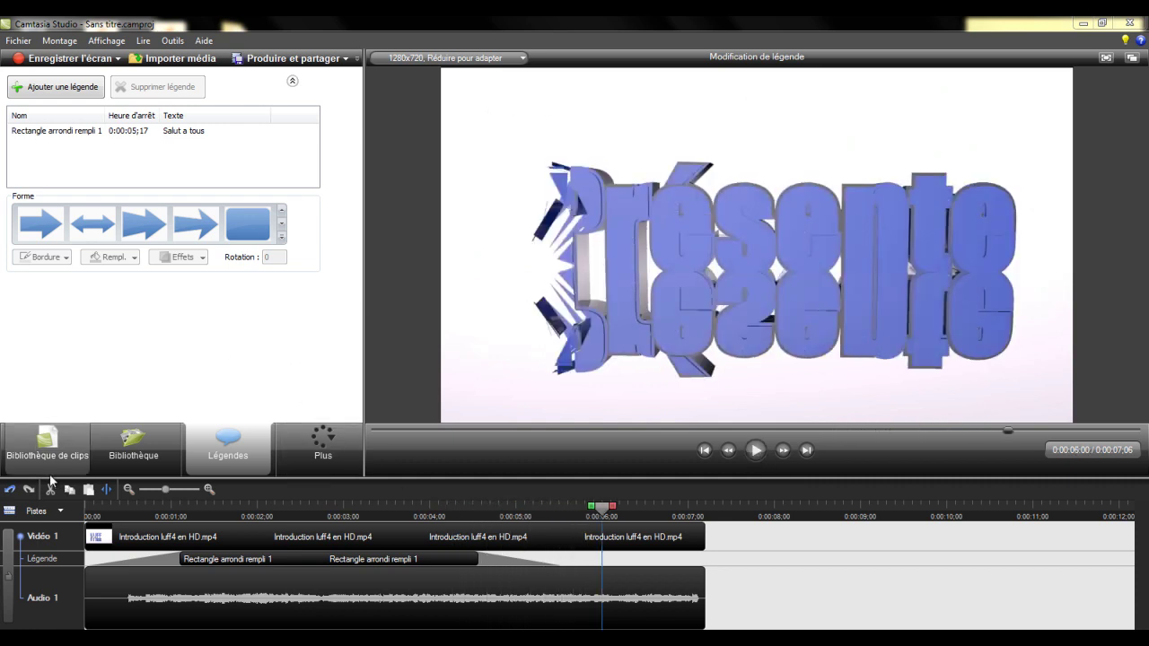
{"action": "left_click", "coordinate": [84, 426]}
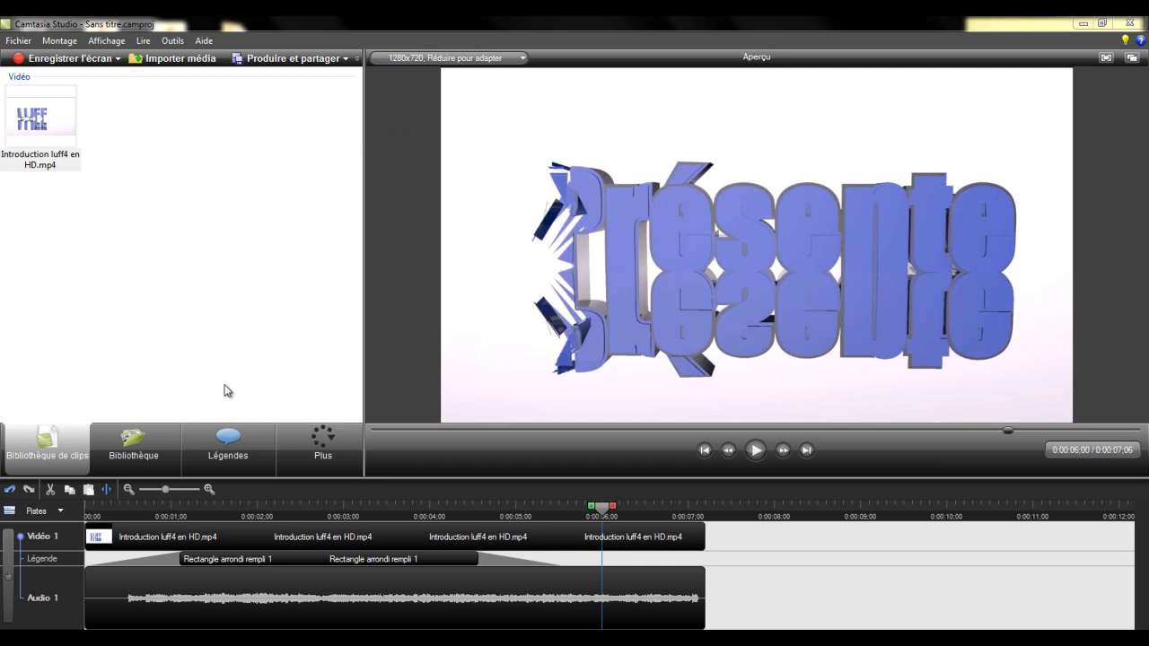
{"action": "left_click", "coordinate": [229, 442]}
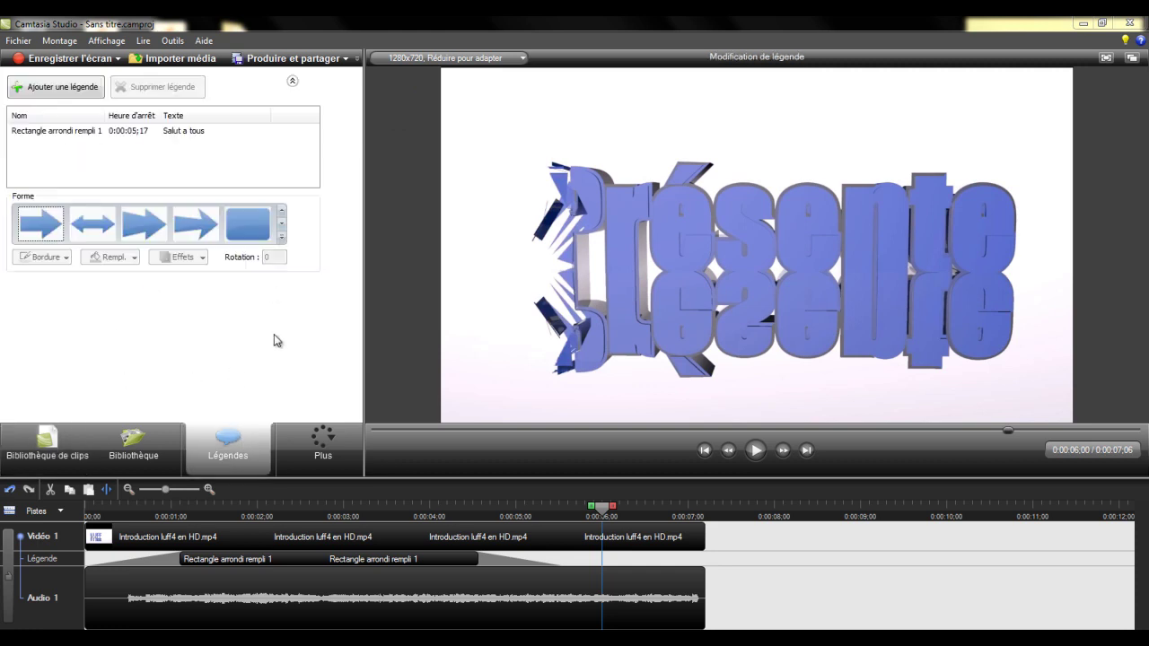
Step: Select the callout at about 0:00:02;01 and set the font of its whole text to Blackoak Std
{"action": "left_click", "coordinate": [259, 503]}
{"action": "left_click", "coordinate": [533, 120]}
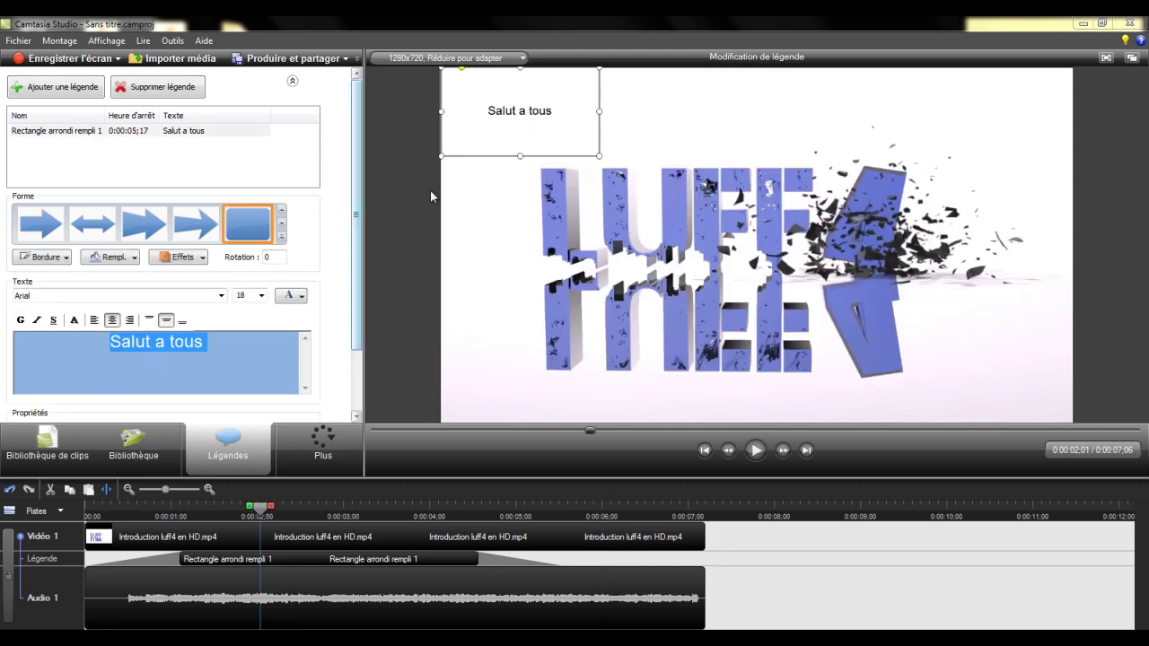
{"action": "left_click_drag", "start_coordinate": [361, 214], "coordinate": [357, 285]}
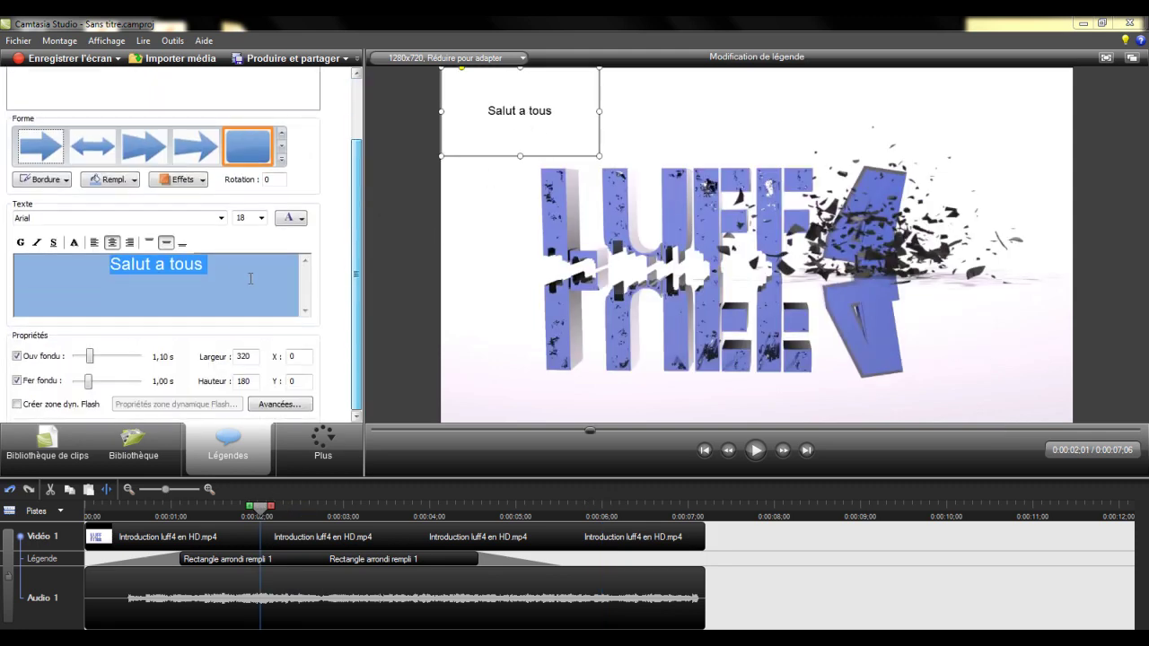
{"action": "left_click", "coordinate": [310, 297]}
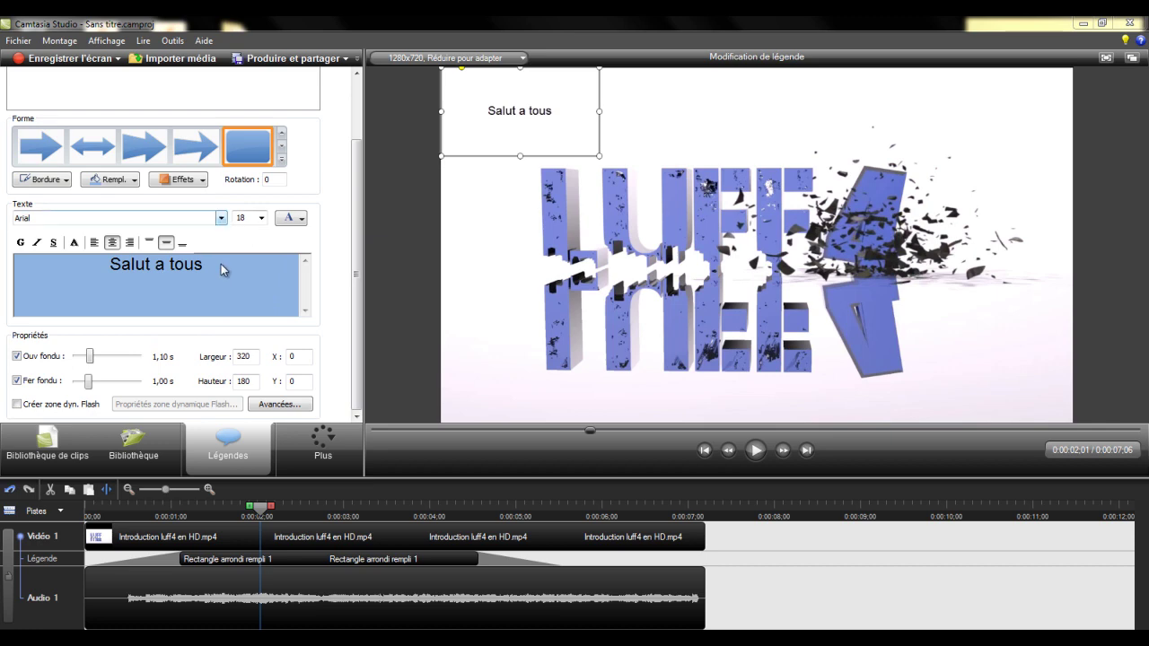
{"action": "left_click", "coordinate": [221, 217]}
{"action": "scroll", "coordinate": [144, 279], "scroll_direction": "up", "scroll_amount": 5}
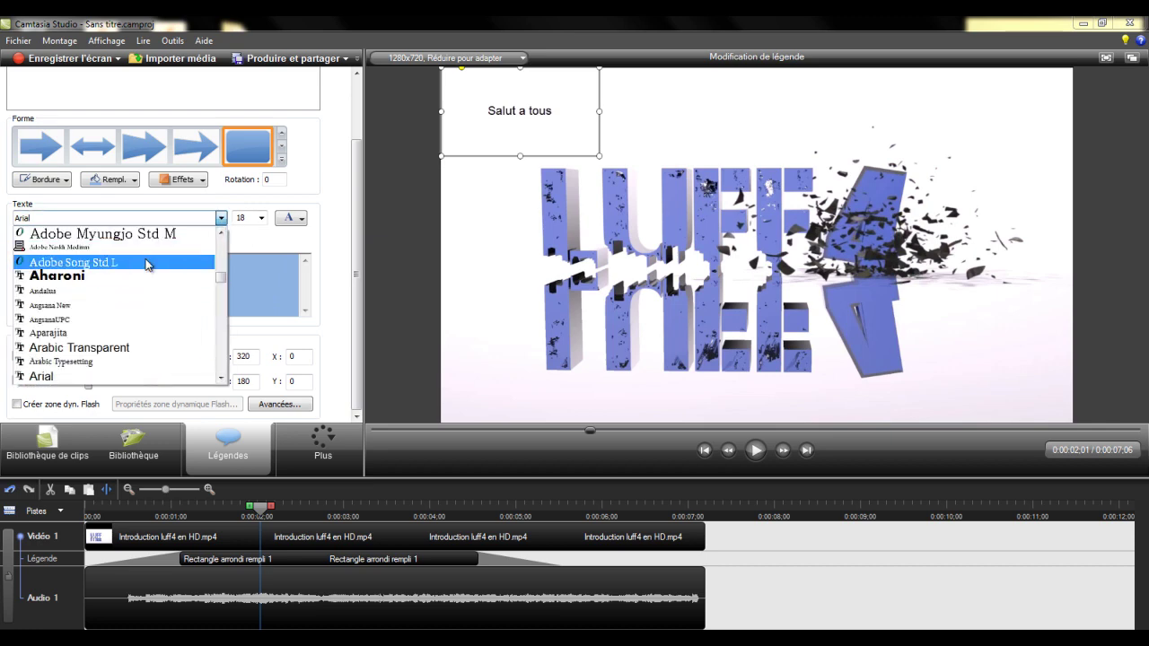
{"action": "scroll", "coordinate": [147, 264], "scroll_direction": "down", "scroll_amount": 4}
{"action": "left_click", "coordinate": [153, 353]}
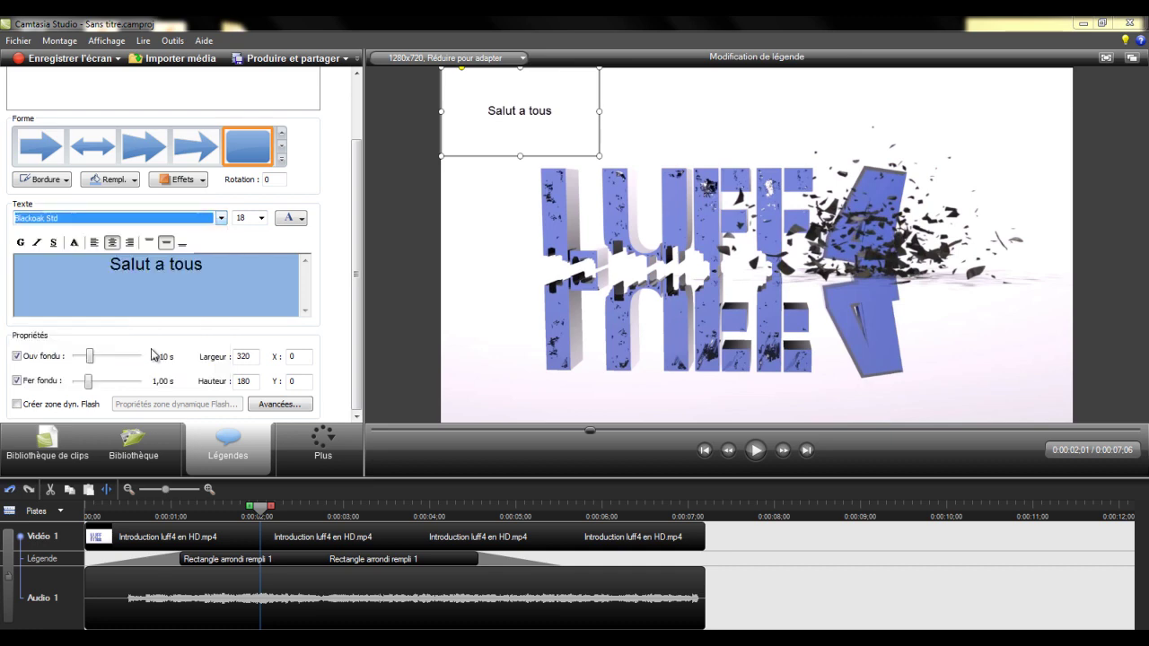
{"action": "left_click", "coordinate": [77, 287]}
{"action": "key", "text": "ctrl+a"}
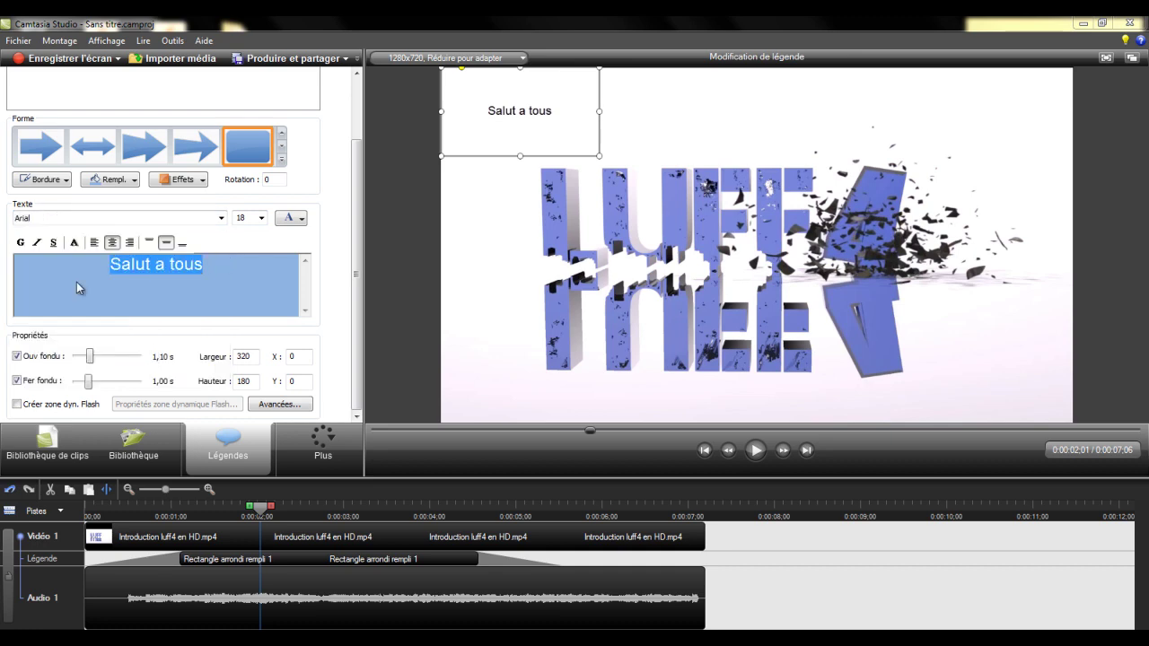
{"action": "left_click", "coordinate": [221, 217]}
{"action": "left_click", "coordinate": [126, 378]}
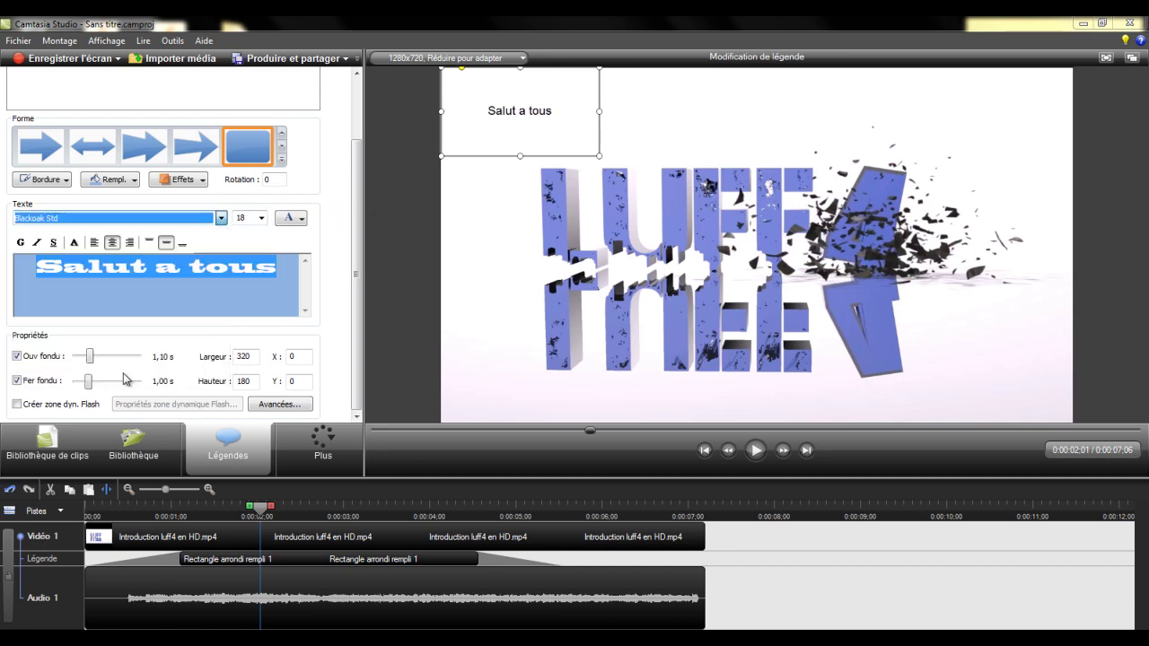
{"action": "left_click", "coordinate": [281, 268]}
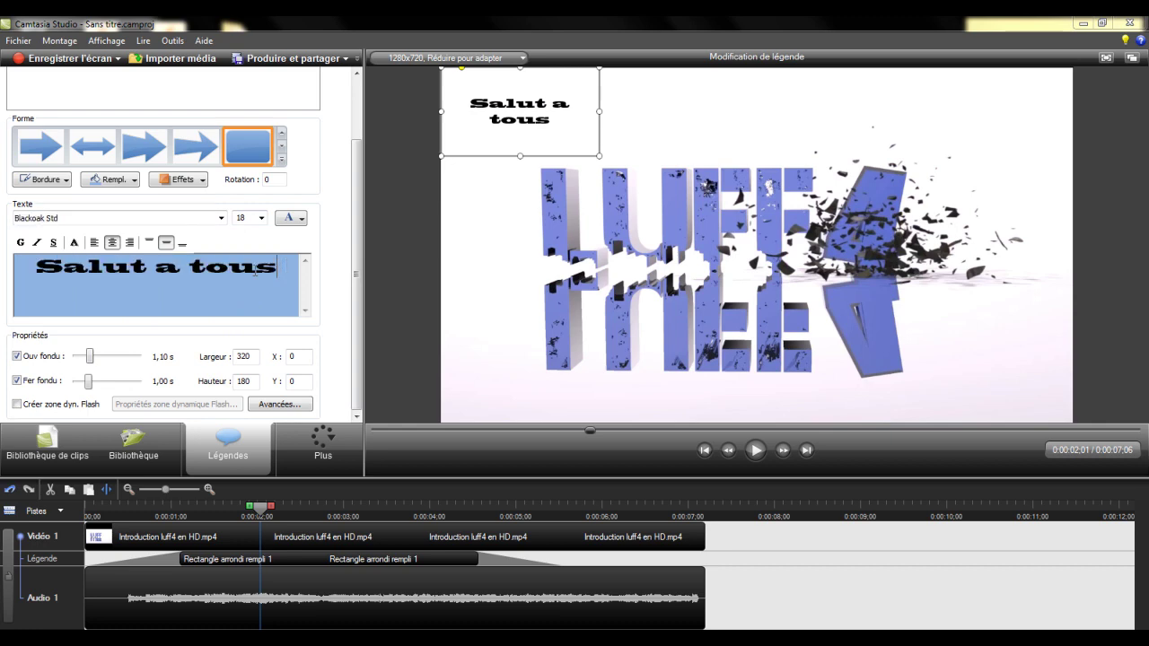
Step: Try right, left, top and bottom alignment on the callout text, returning it to centred both horizontally and vertically
{"action": "left_click_drag", "start_coordinate": [256, 271], "coordinate": [24, 253]}
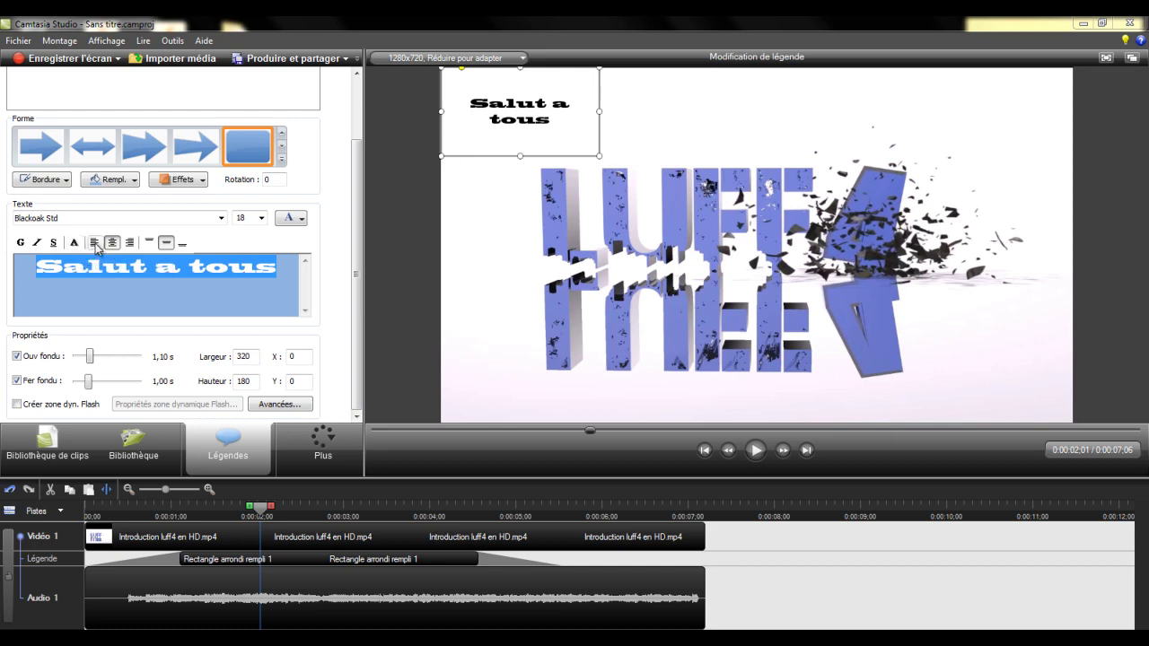
{"action": "left_click", "coordinate": [129, 243]}
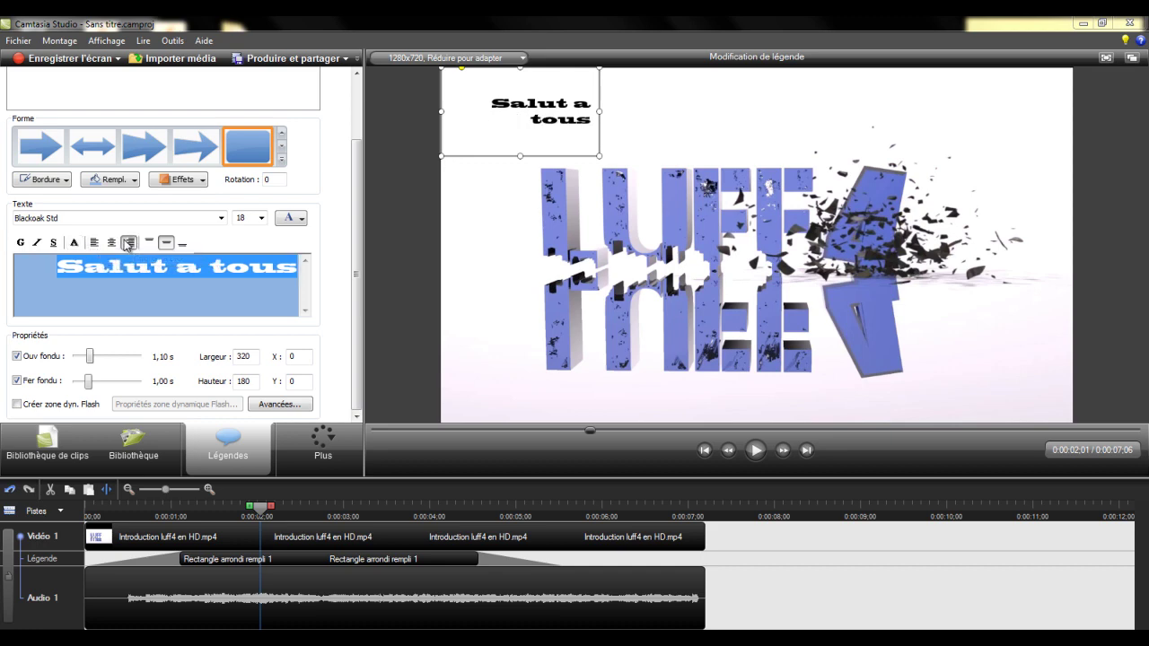
{"action": "left_click", "coordinate": [95, 243]}
{"action": "left_click", "coordinate": [111, 243]}
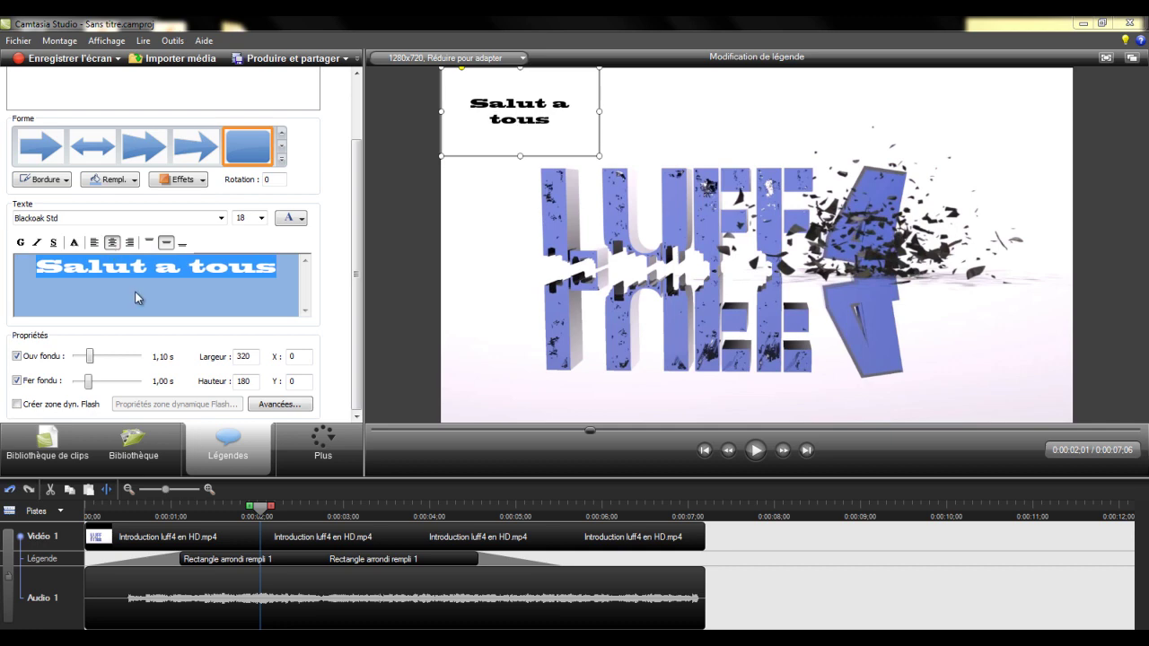
{"action": "left_click", "coordinate": [150, 244]}
{"action": "left_click", "coordinate": [182, 243]}
{"action": "left_click", "coordinate": [166, 244]}
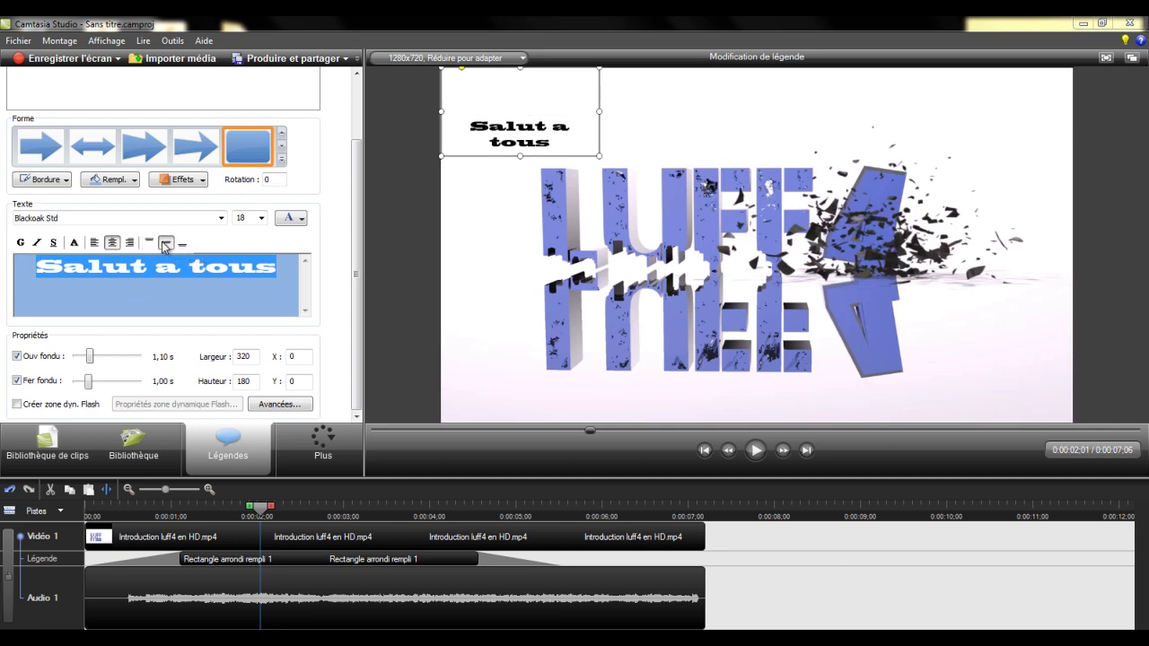
{"action": "left_click", "coordinate": [262, 218]}
{"action": "left_click", "coordinate": [261, 218]}
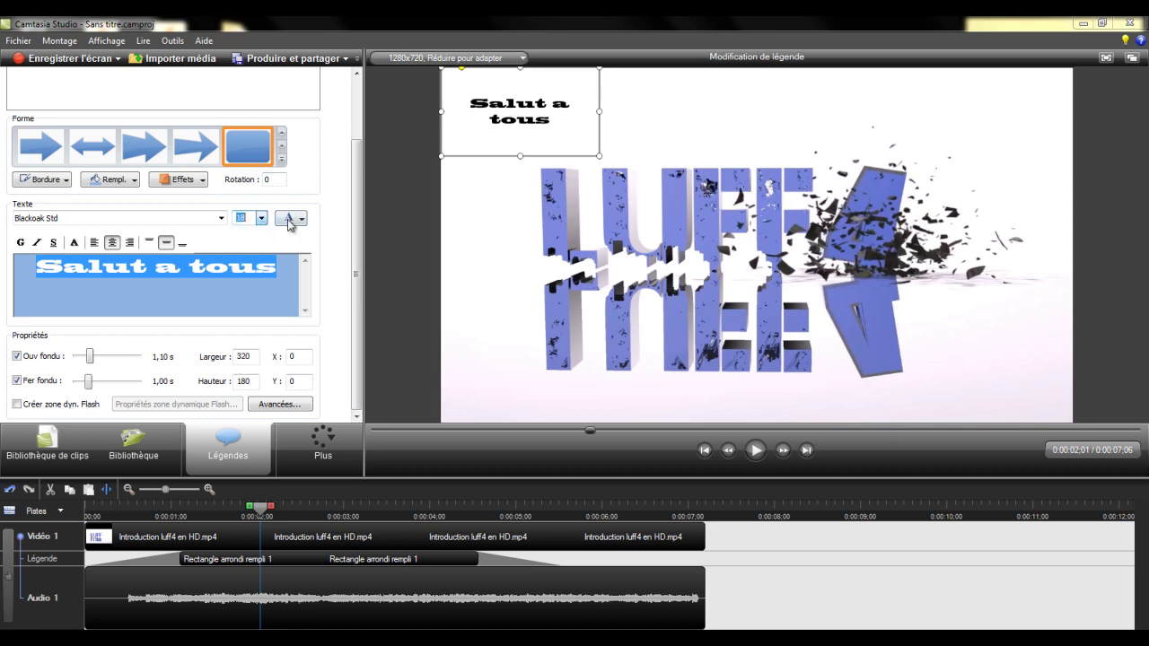
{"action": "left_click", "coordinate": [290, 219]}
{"action": "left_click", "coordinate": [262, 298]}
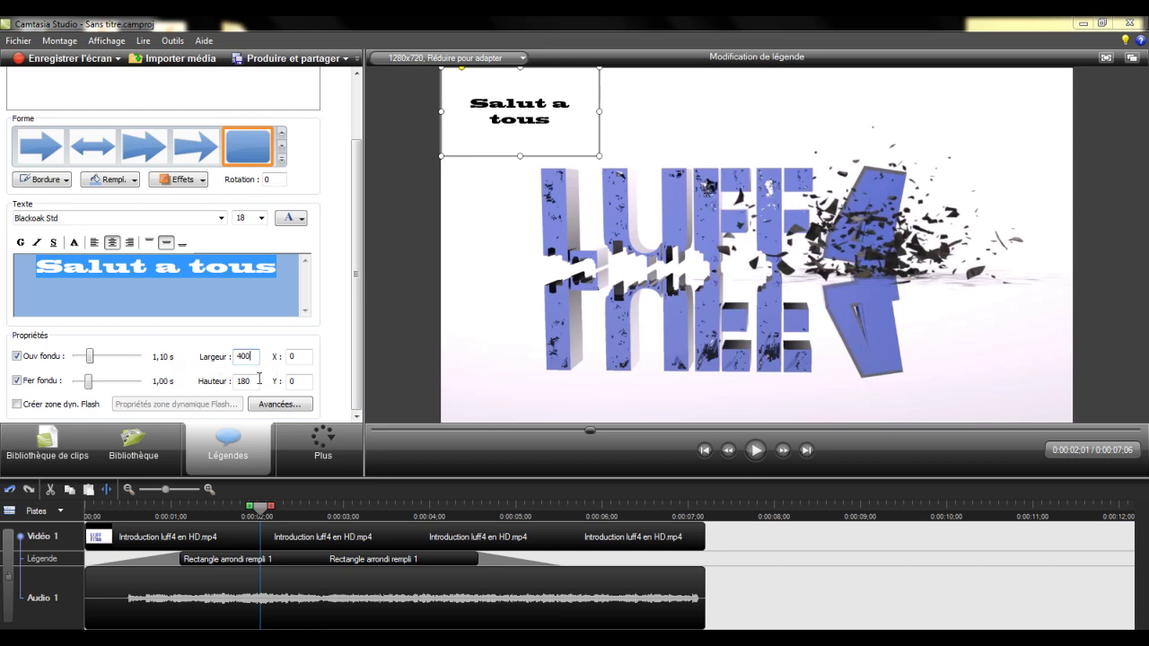
Step: Set the callout's width to 400 and its height to 200
{"action": "left_click", "coordinate": [244, 384]}
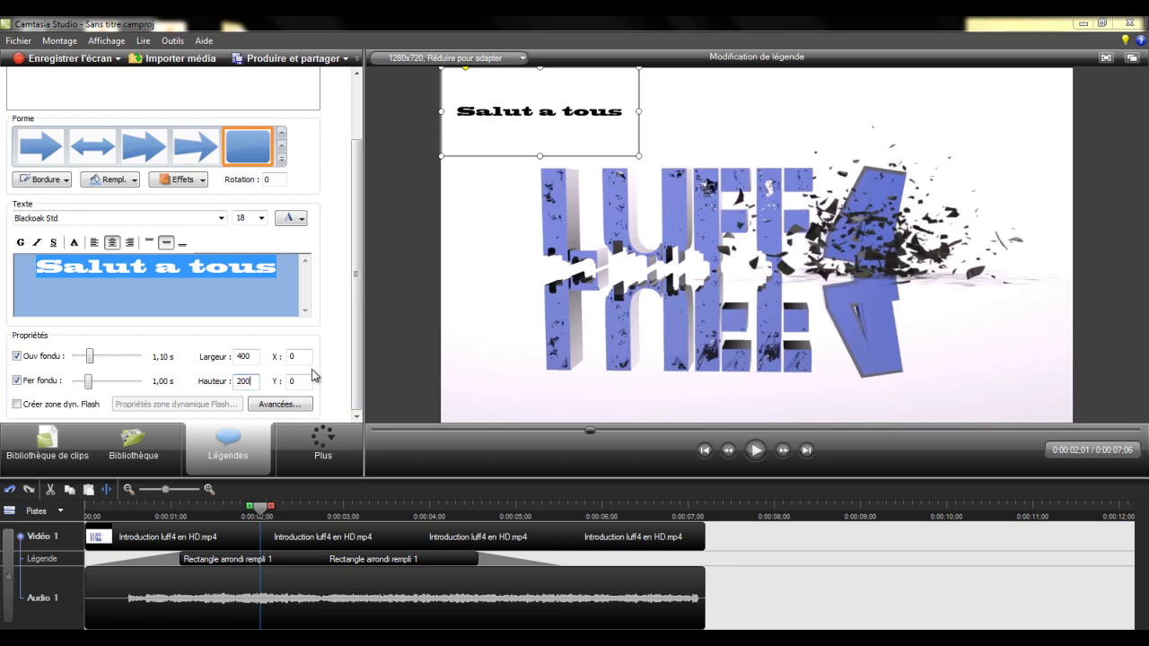
{"action": "key", "text": "Return"}
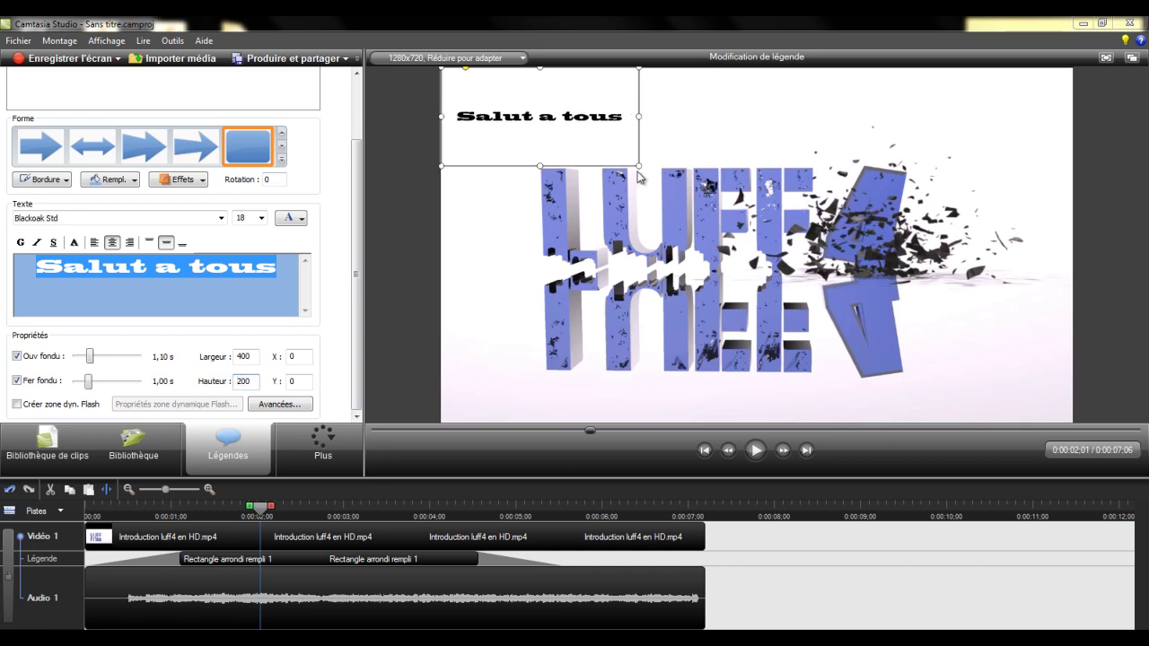
Step: Enlarge the callout to about 625 by 358 and position its text just above the large title, then deselect it
{"action": "left_click_drag", "start_coordinate": [638, 166], "coordinate": [751, 243]}
{"action": "left_click_drag", "start_coordinate": [537, 136], "coordinate": [557, 153]}
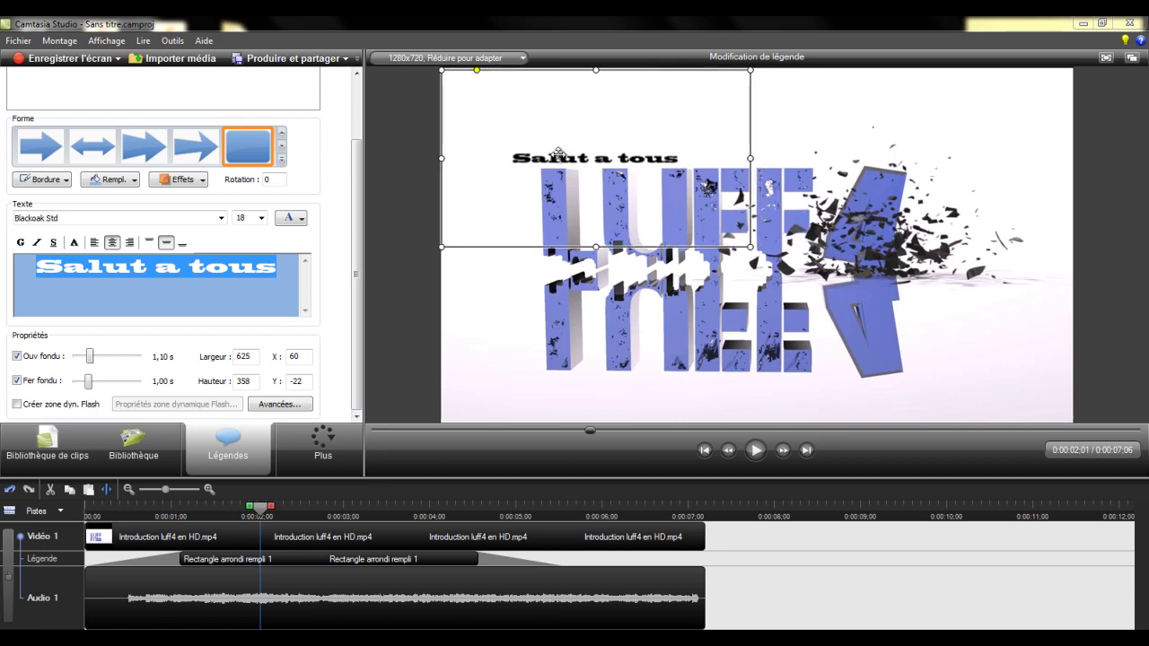
{"action": "left_click", "coordinate": [521, 341]}
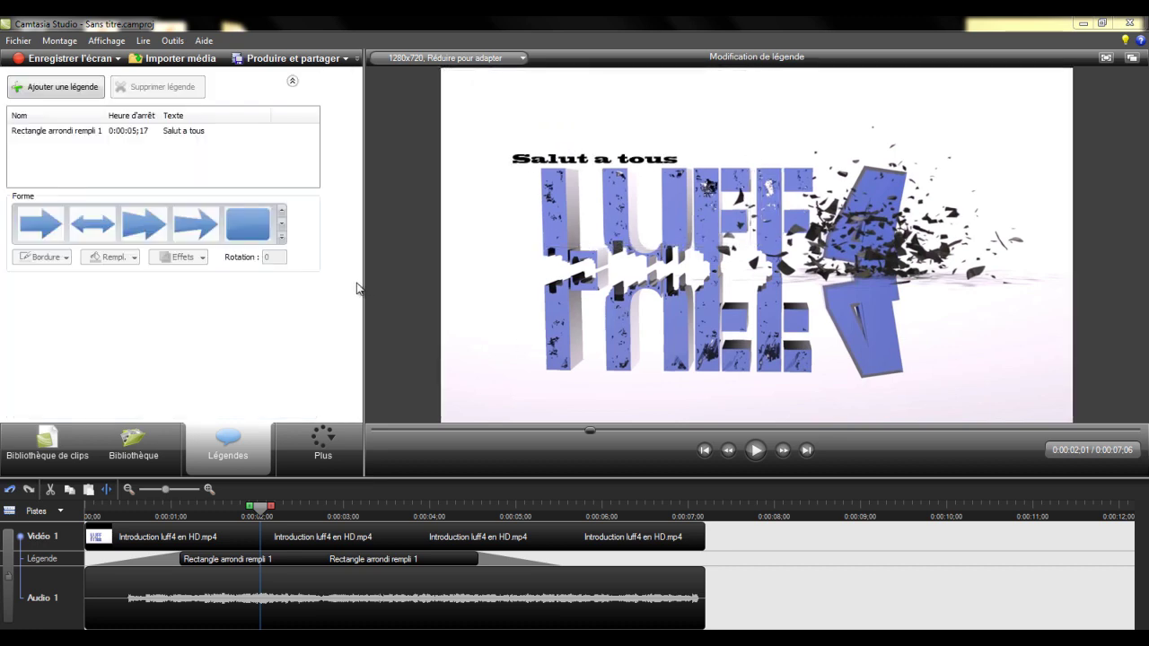
Step: Add a Zoom-n-Pan keyframe at 0:00:02;01 framing the area around the 4 at 186% scale, and play it from the start
{"action": "left_click", "coordinate": [291, 440]}
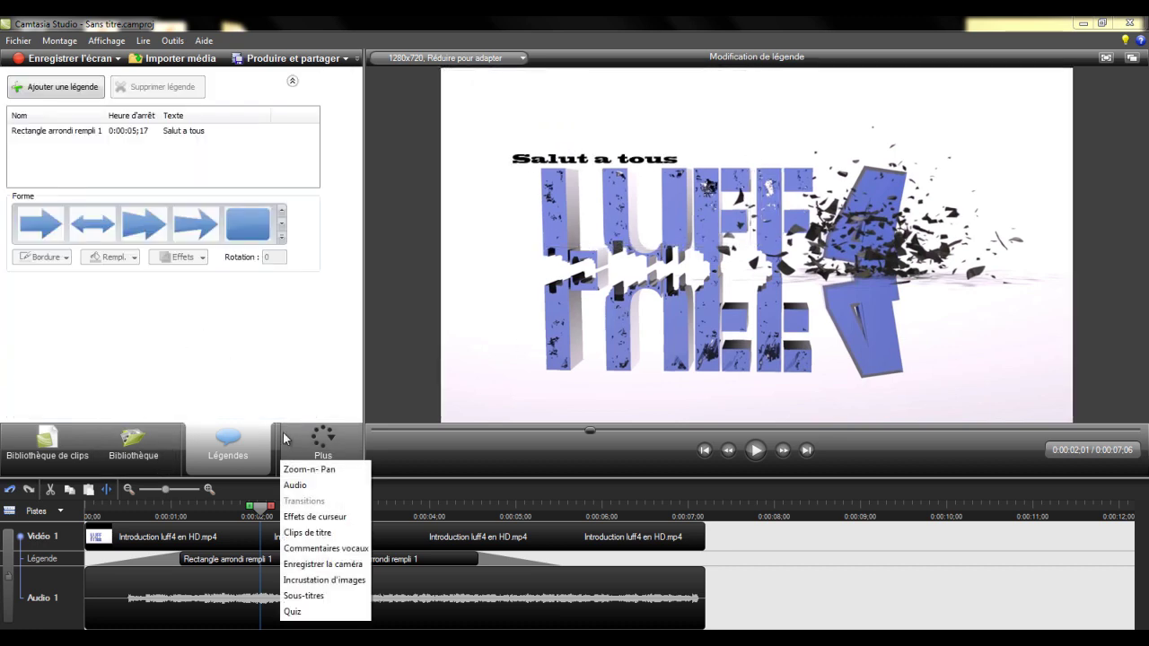
{"action": "left_click", "coordinate": [319, 470]}
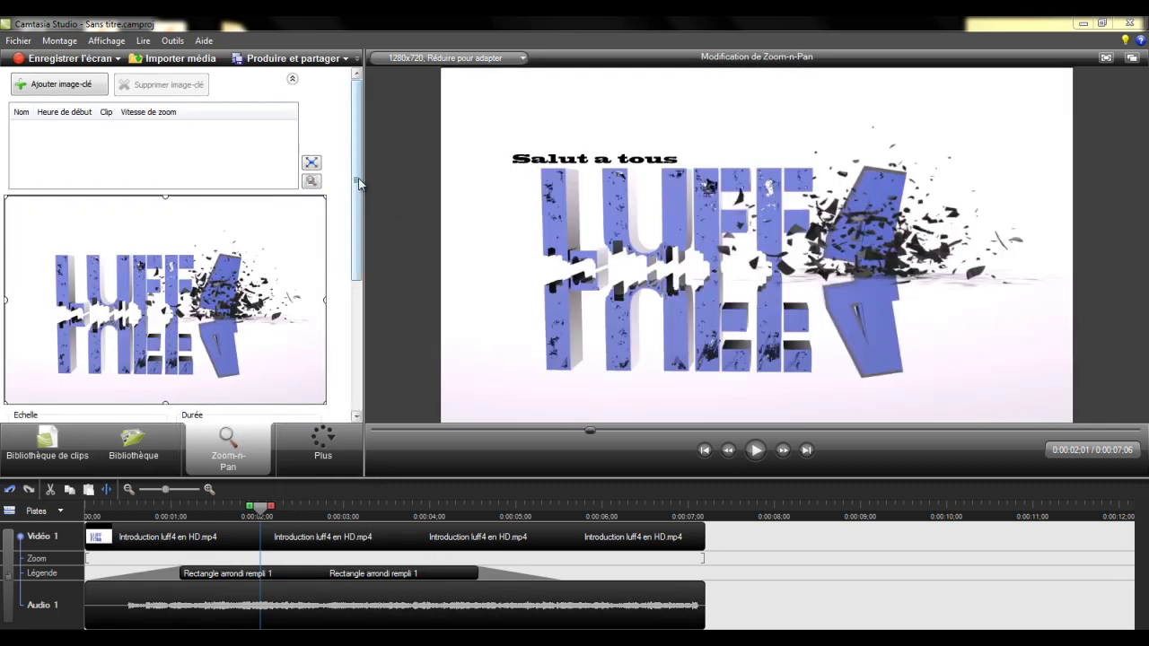
{"action": "left_click_drag", "start_coordinate": [349, 184], "coordinate": [351, 212]}
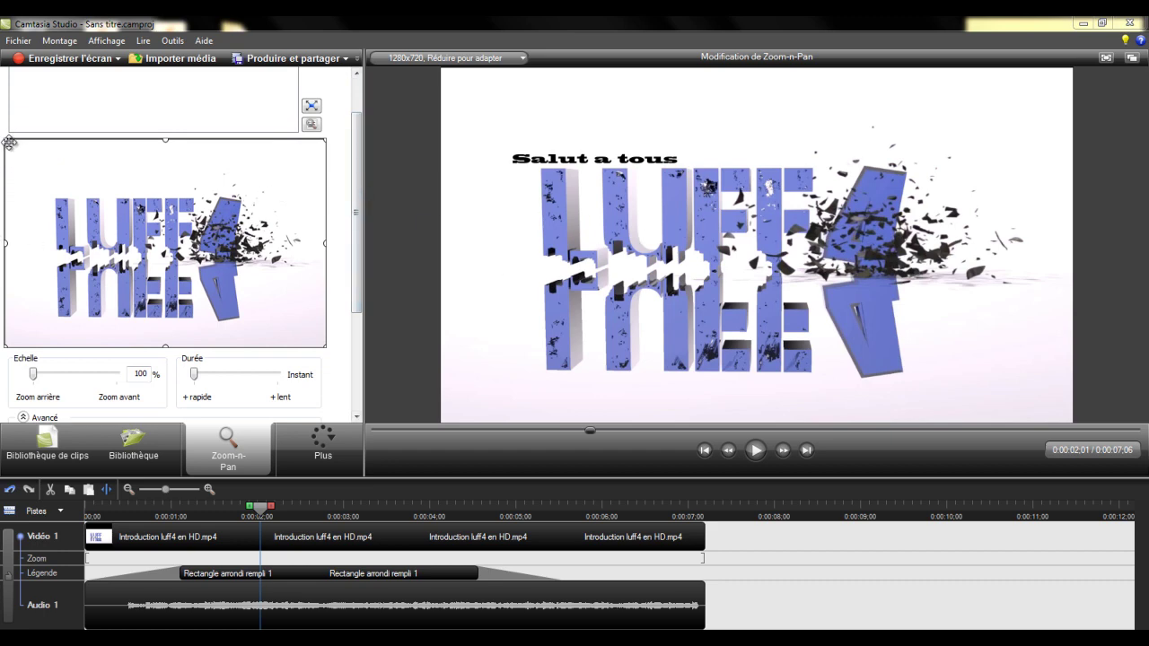
{"action": "left_click_drag", "start_coordinate": [5, 141], "coordinate": [154, 235]}
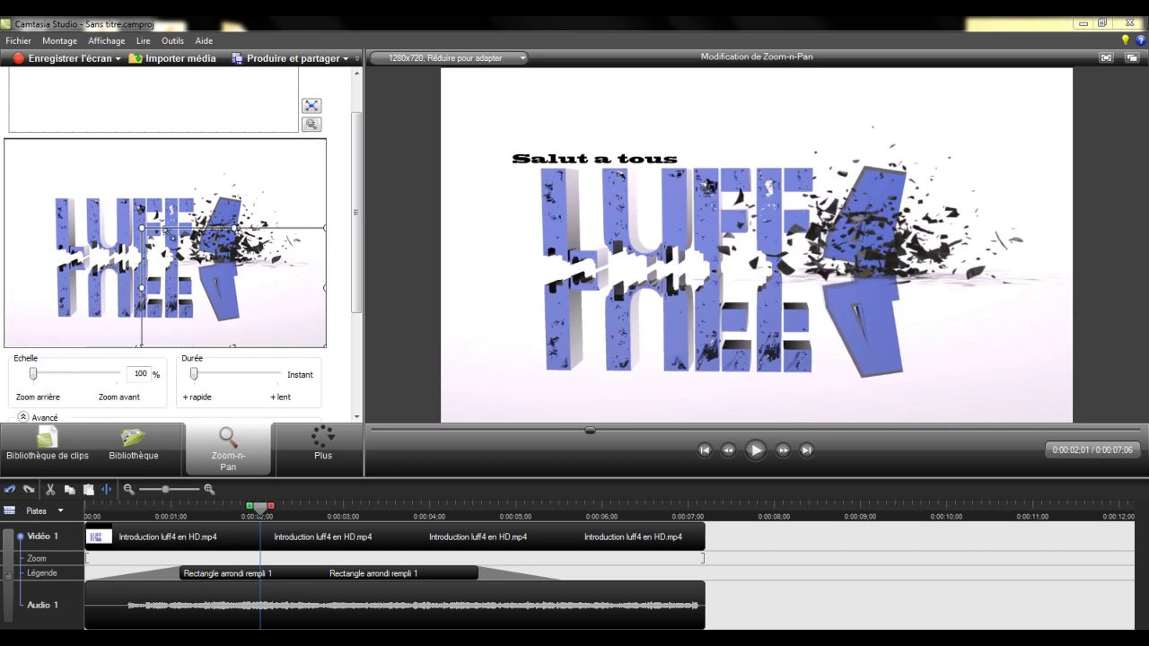
{"action": "left_click_drag", "start_coordinate": [218, 278], "coordinate": [240, 225]}
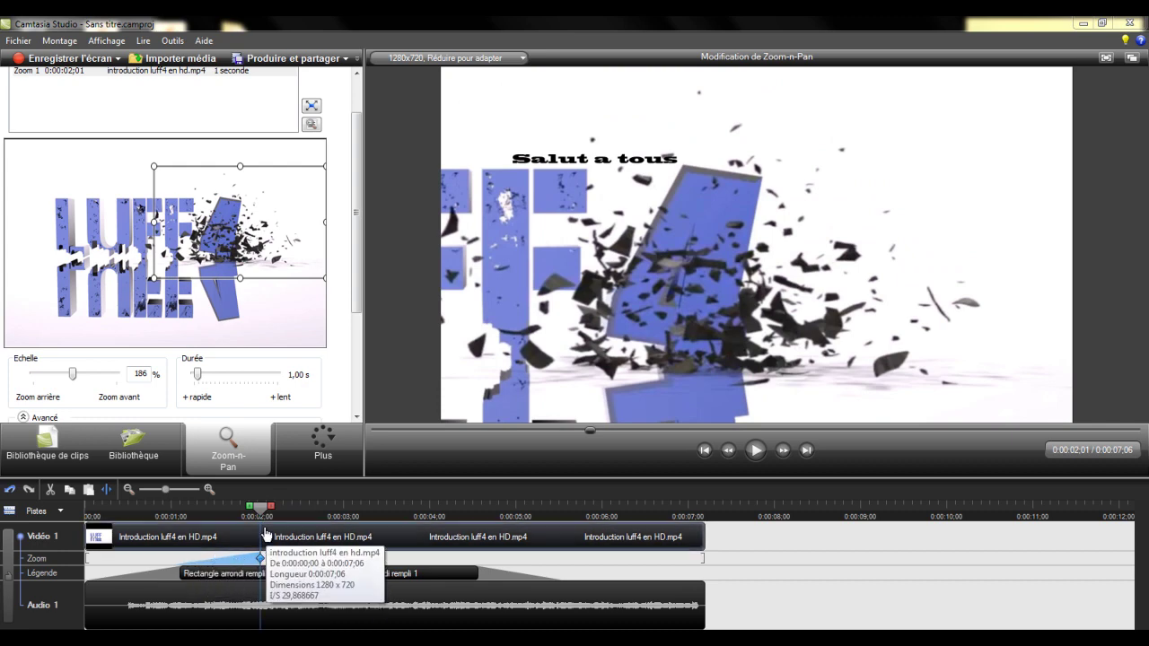
{"action": "left_click_drag", "start_coordinate": [259, 508], "coordinate": [61, 498]}
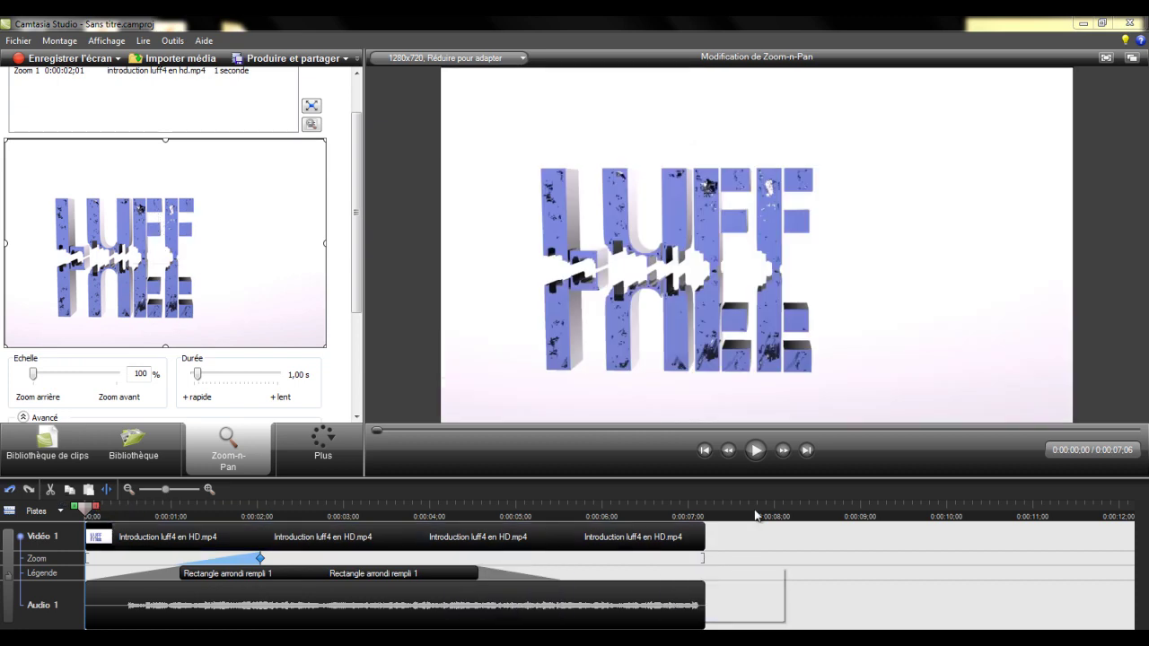
{"action": "left_click", "coordinate": [759, 452]}
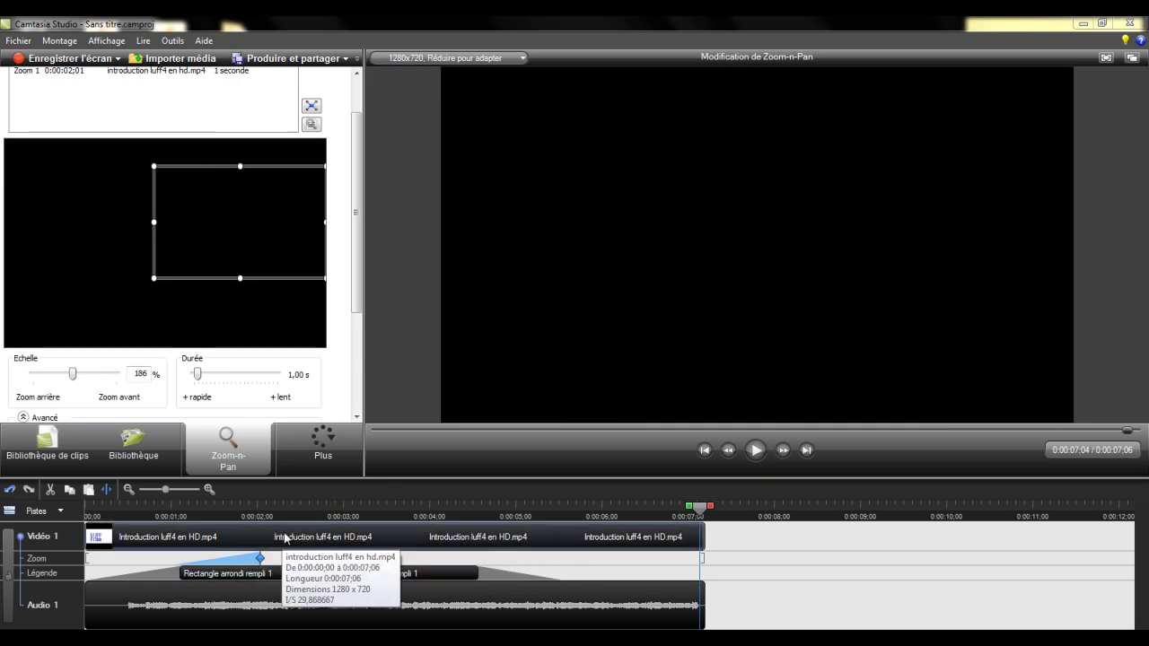
Step: Split the clip at 0:00:03;13 and cut the zoom keyframe located at the split
{"action": "left_click", "coordinate": [356, 508]}
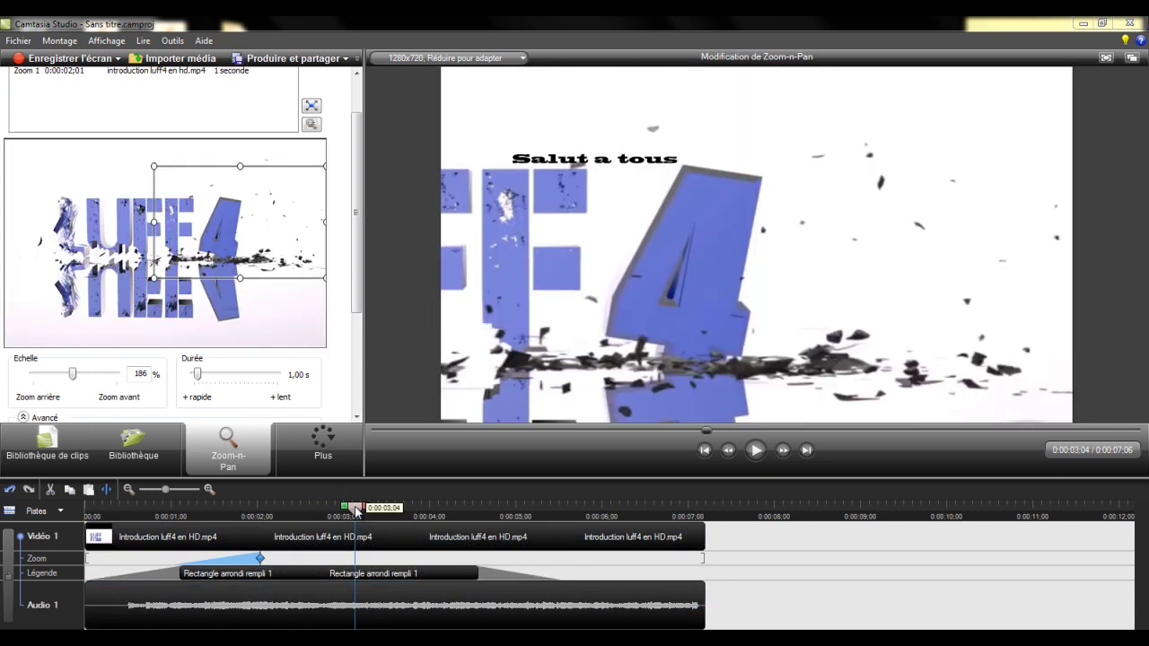
{"action": "left_click_drag", "start_coordinate": [355, 508], "coordinate": [379, 512]}
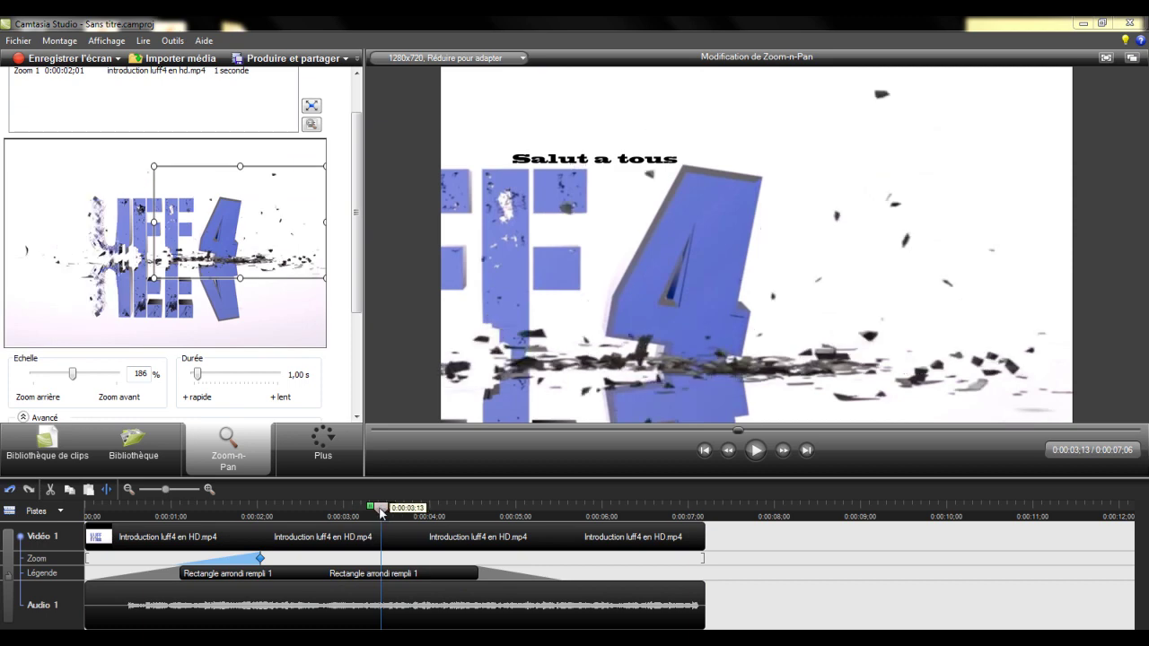
{"action": "right_click", "coordinate": [379, 513]}
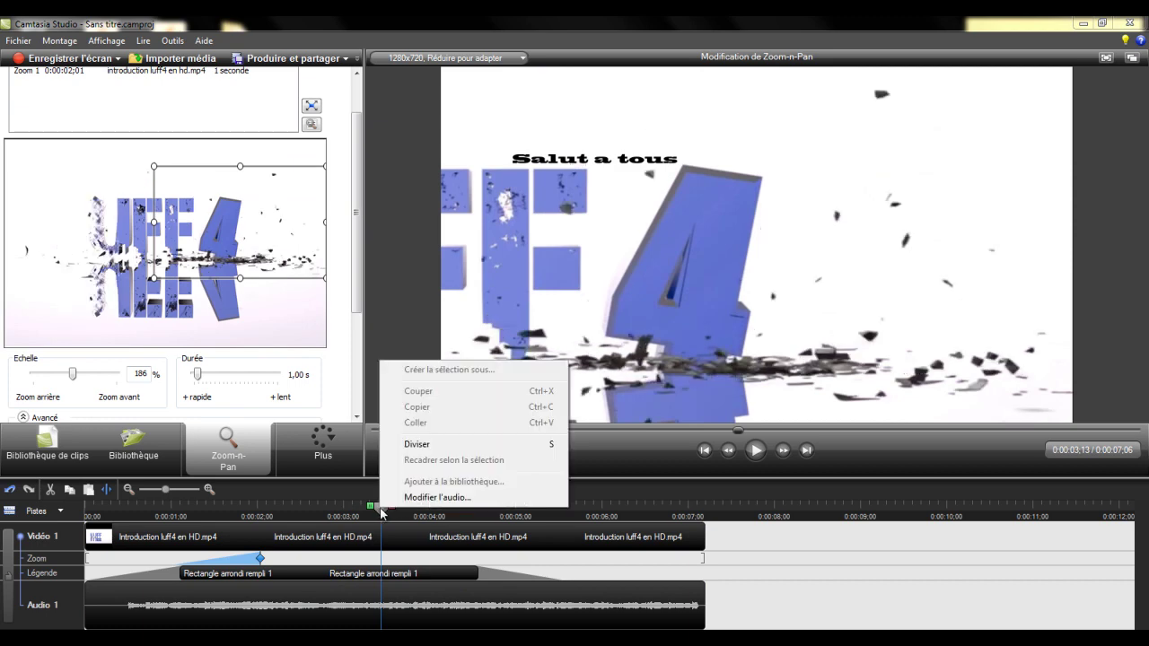
{"action": "left_click", "coordinate": [418, 444]}
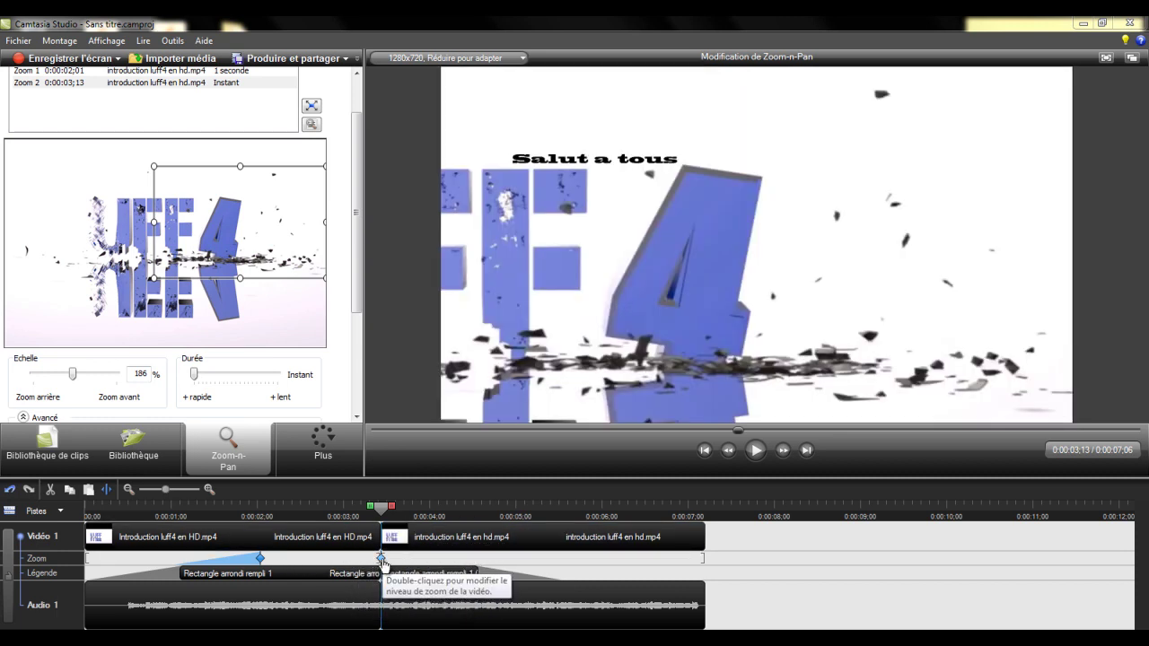
{"action": "right_click", "coordinate": [382, 560]}
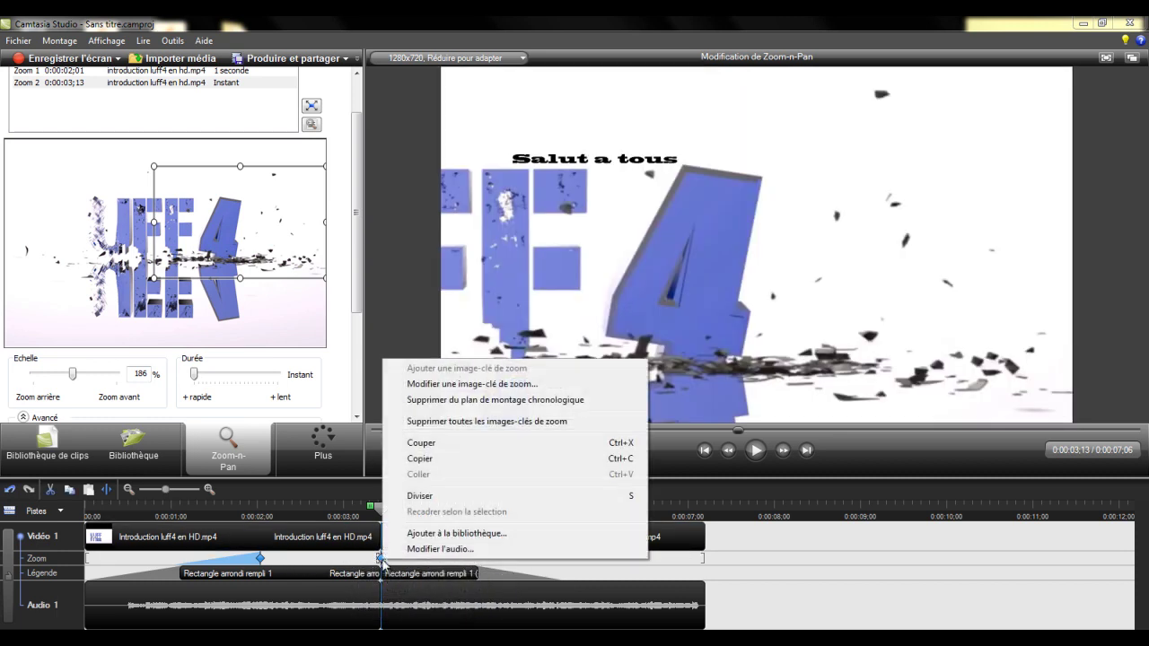
{"action": "left_click", "coordinate": [433, 443]}
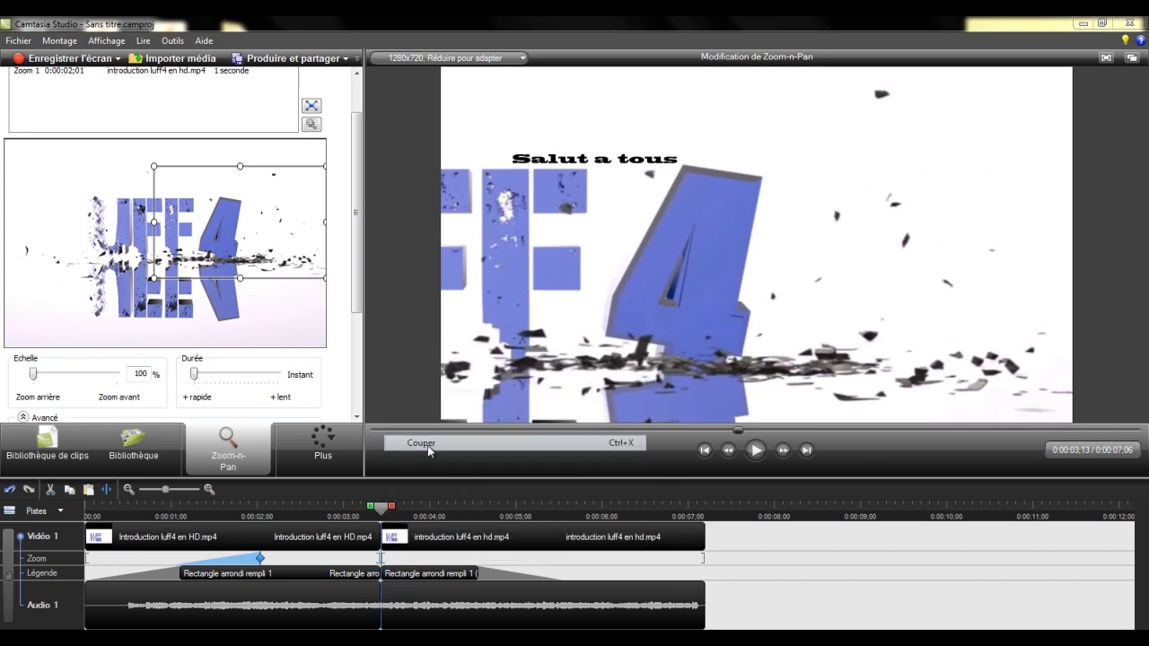
Step: Play the video from the start past the split to review the zoom, then pause it
{"action": "left_click", "coordinate": [115, 510]}
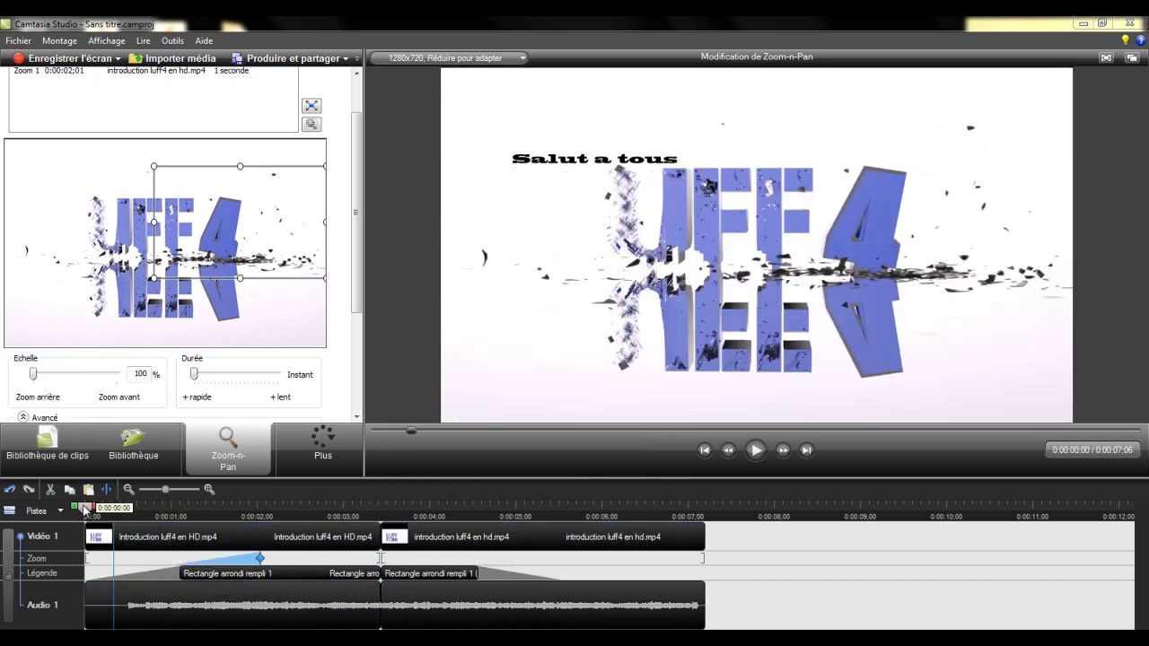
{"action": "left_click", "coordinate": [754, 450]}
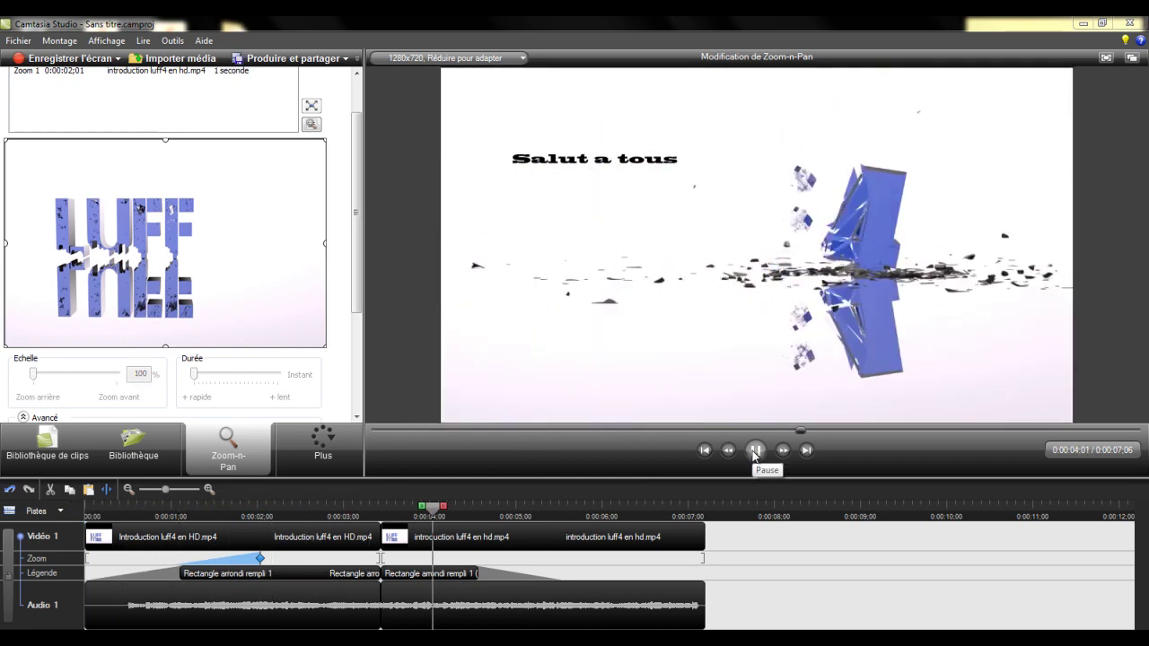
{"action": "left_click", "coordinate": [754, 451]}
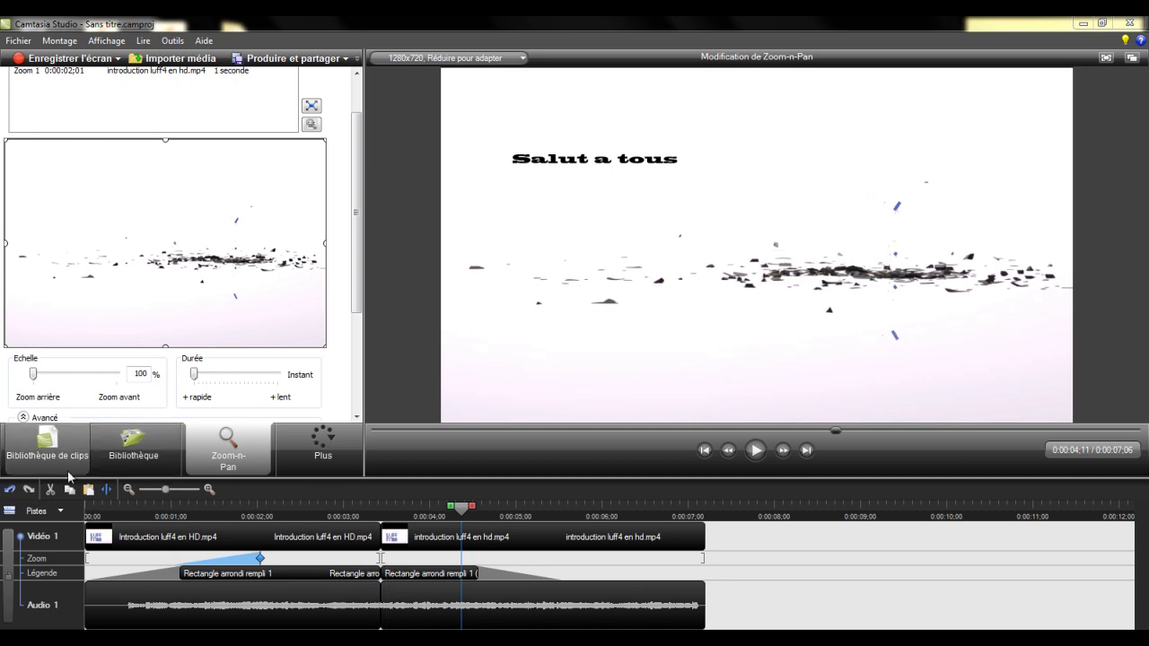
Step: Cut the remaining zoom keyframe at 0:00:02;01 and return the playhead to the start of the timeline
{"action": "right_click", "coordinate": [260, 558]}
{"action": "left_click", "coordinate": [300, 441]}
{"action": "left_click_drag", "start_coordinate": [281, 505], "coordinate": [86, 509]}
{"action": "left_click", "coordinate": [356, 442]}
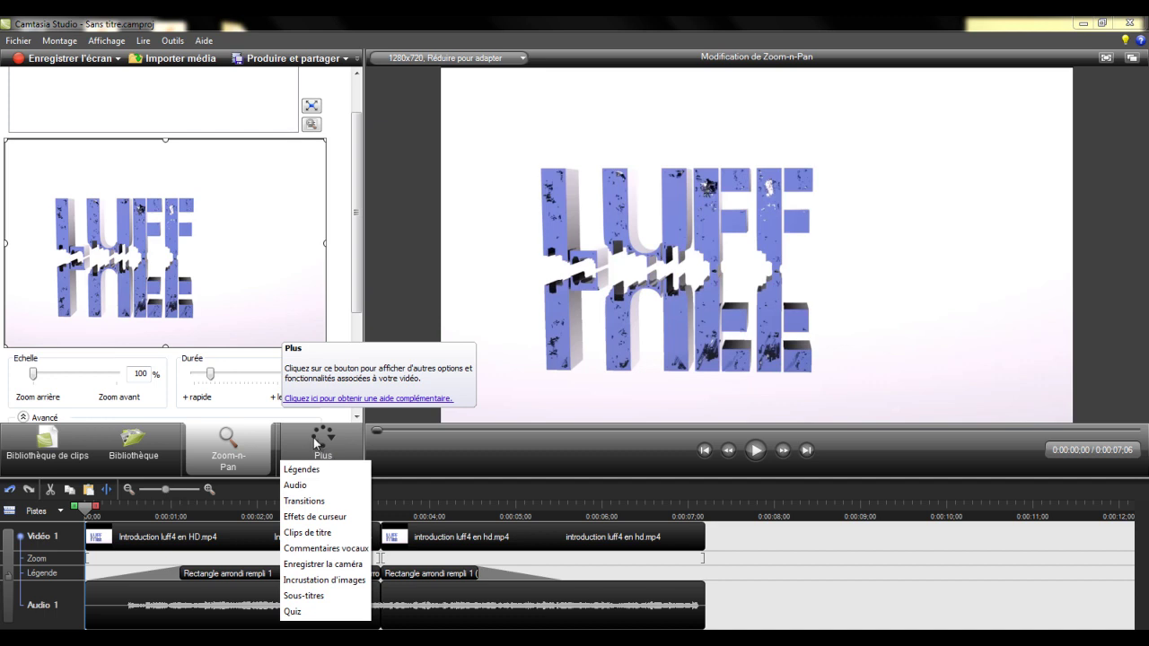
{"action": "left_click", "coordinate": [316, 440]}
{"action": "left_click", "coordinate": [315, 434]}
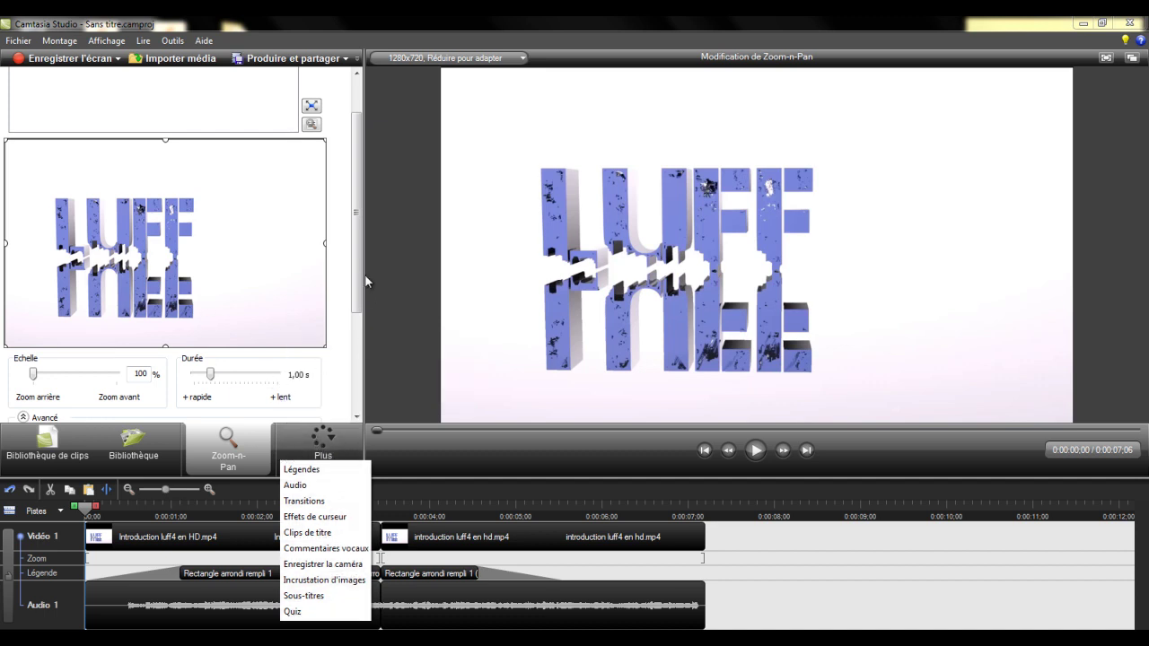
Step: Set the Zoom-n-Pan duration to Instant at the start of the timeline, then cut the zoom keyframe there
{"action": "left_click", "coordinate": [354, 314]}
{"action": "scroll", "coordinate": [345, 318], "scroll_direction": "down", "scroll_amount": 2}
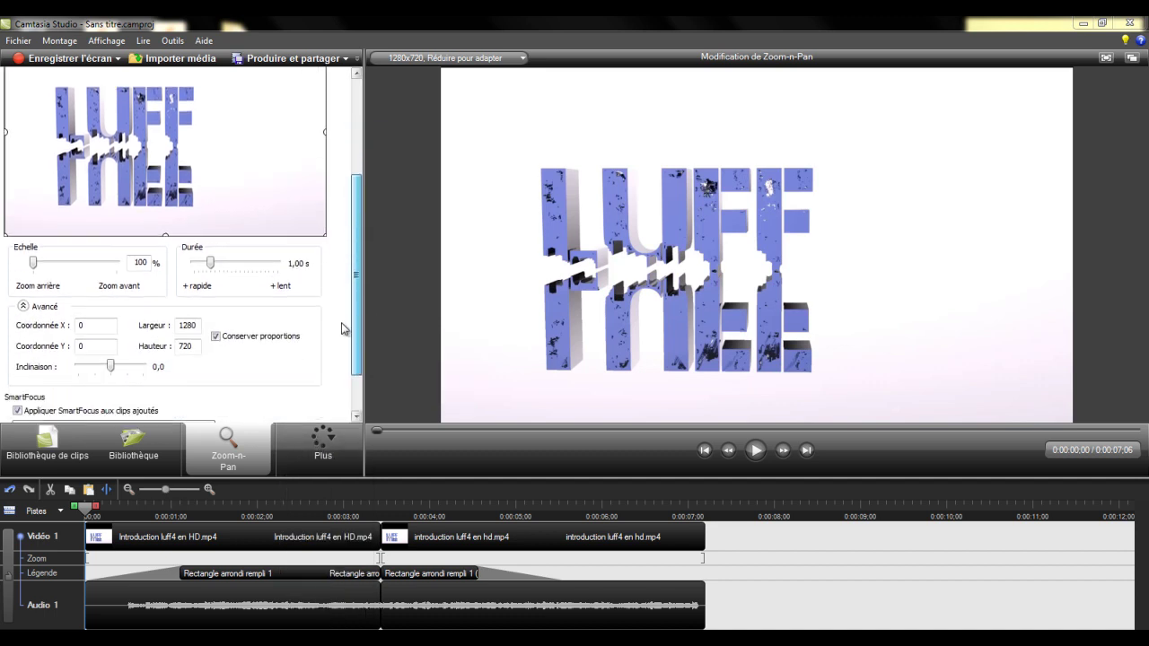
{"action": "left_click_drag", "start_coordinate": [211, 265], "coordinate": [183, 263]}
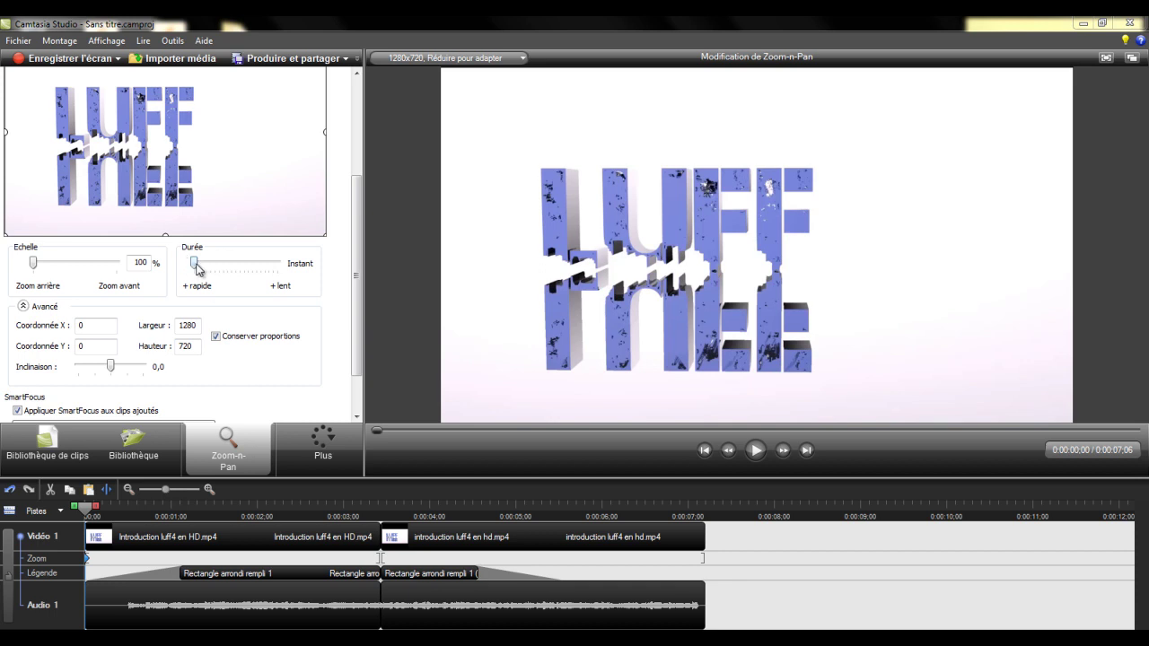
{"action": "right_click", "coordinate": [89, 560]}
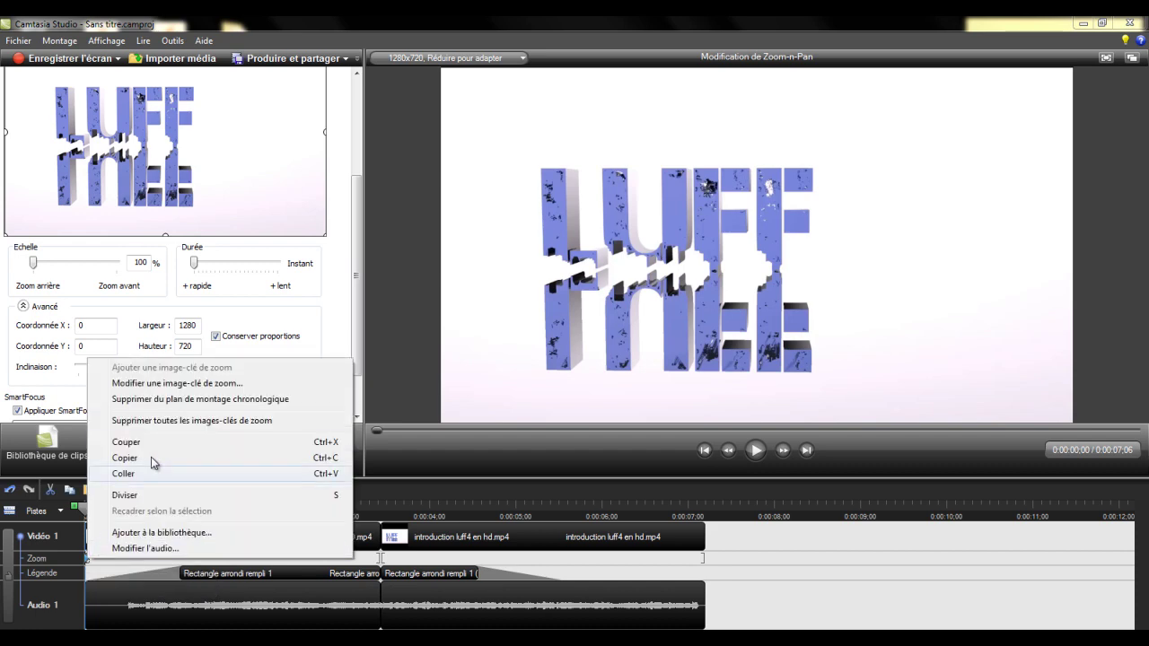
{"action": "left_click", "coordinate": [153, 443]}
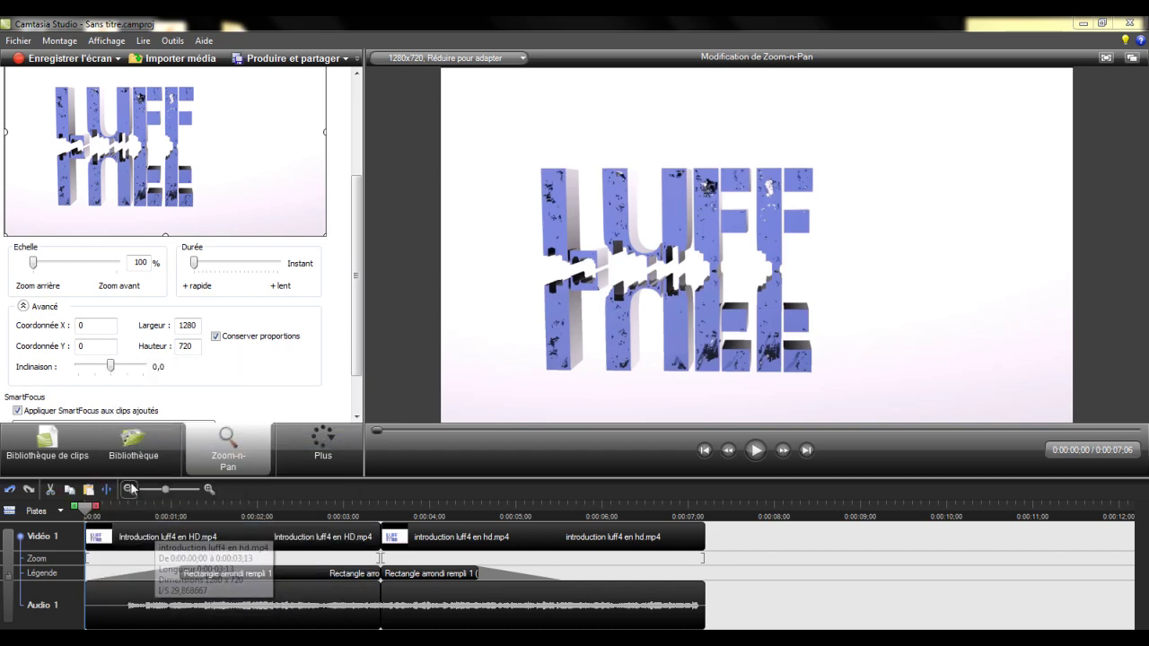
Step: Try raising the volume of the audio track and lowering it again
{"action": "left_click", "coordinate": [322, 456]}
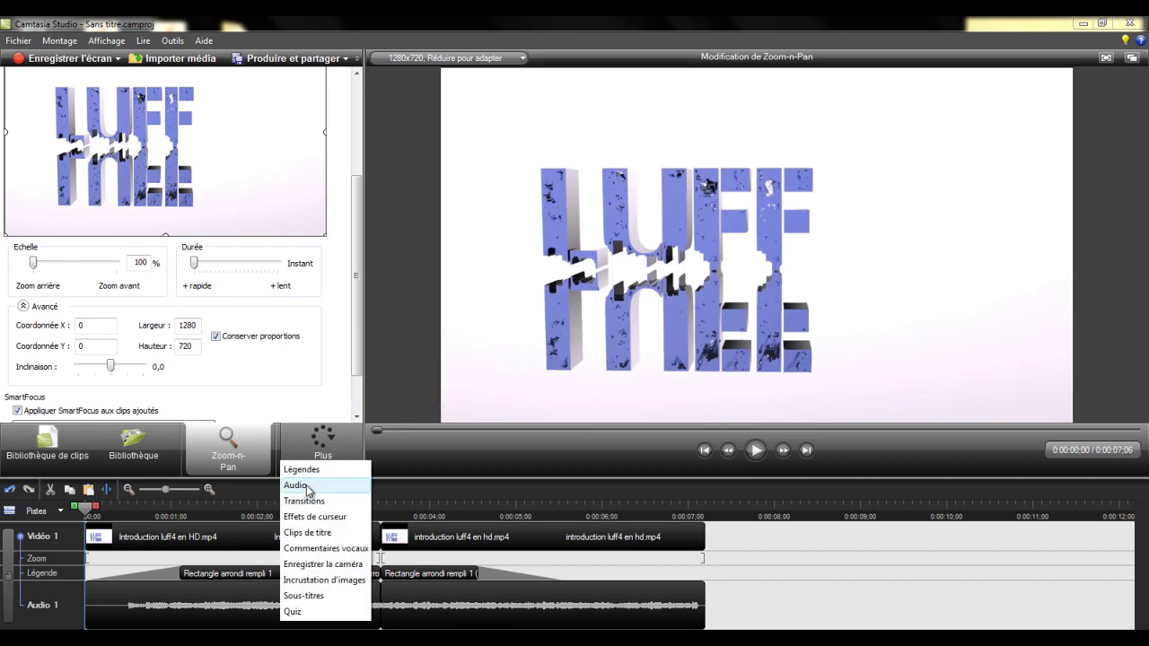
{"action": "left_click", "coordinate": [301, 485]}
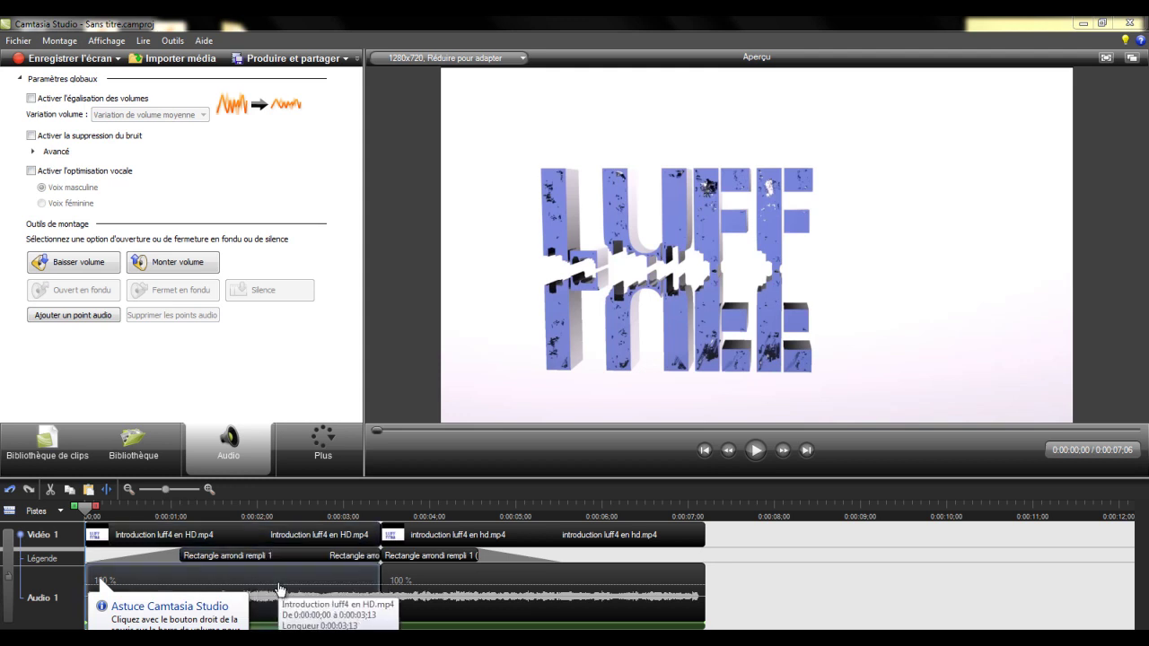
{"action": "left_click", "coordinate": [181, 262]}
{"action": "left_click", "coordinate": [85, 262]}
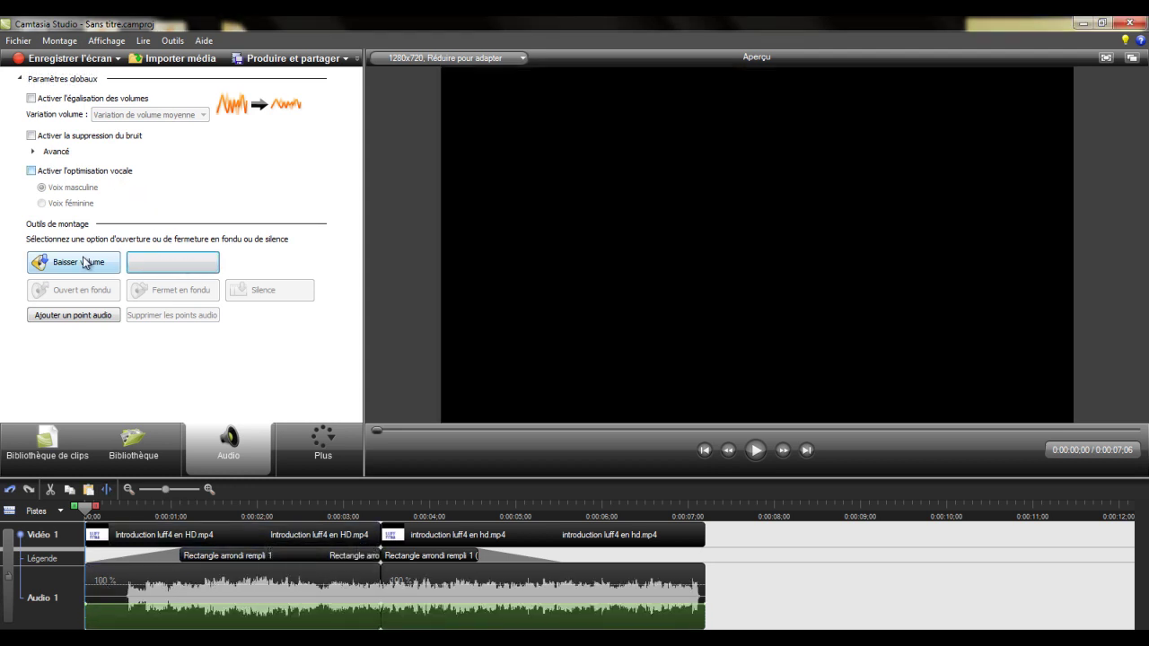
{"action": "left_click", "coordinate": [86, 262]}
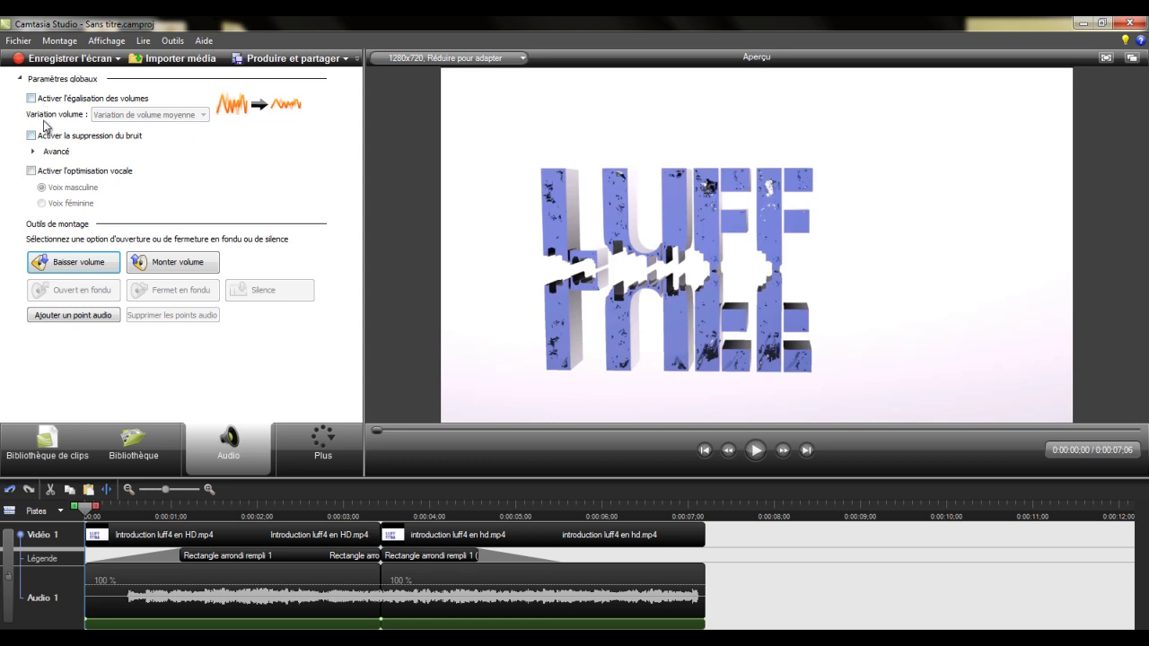
Step: Insert the Damier transition between the two parts of the split intro clip
{"action": "left_click", "coordinate": [47, 444]}
{"action": "left_click", "coordinate": [321, 444]}
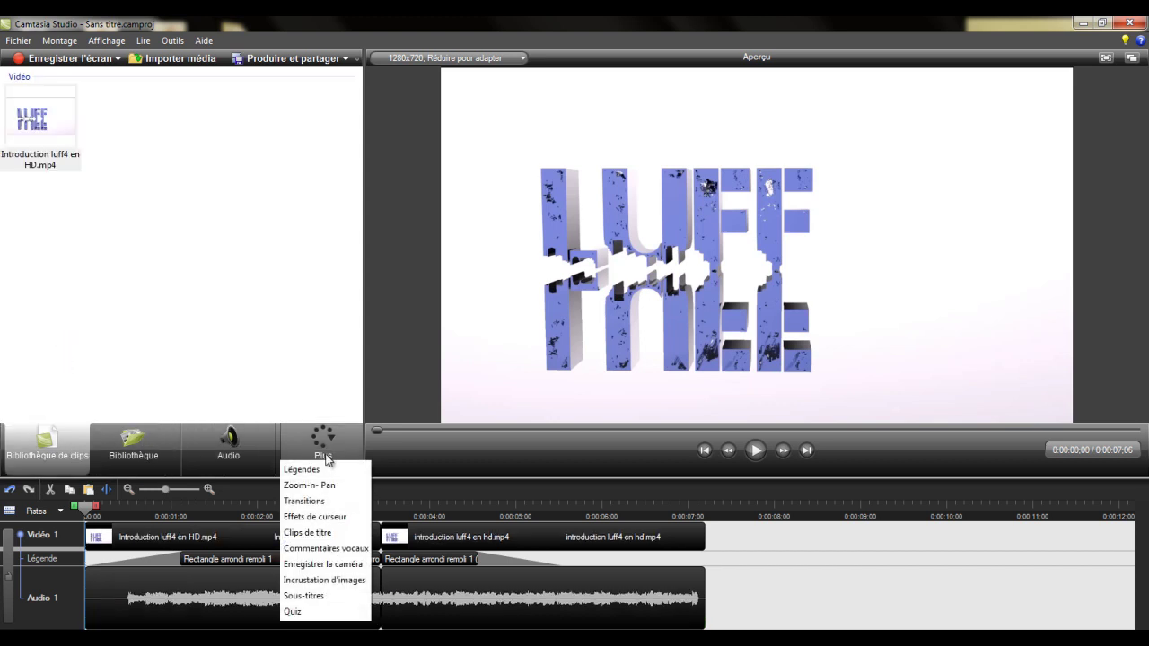
{"action": "left_click", "coordinate": [327, 500]}
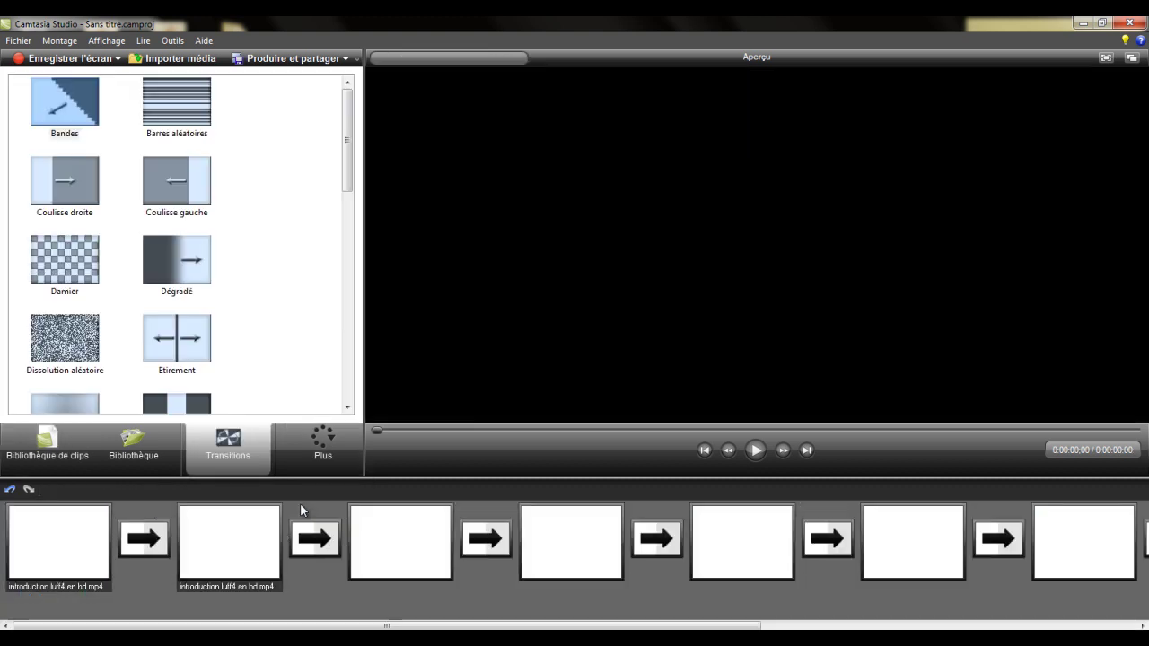
{"action": "left_click_drag", "start_coordinate": [346, 141], "coordinate": [200, 146]}
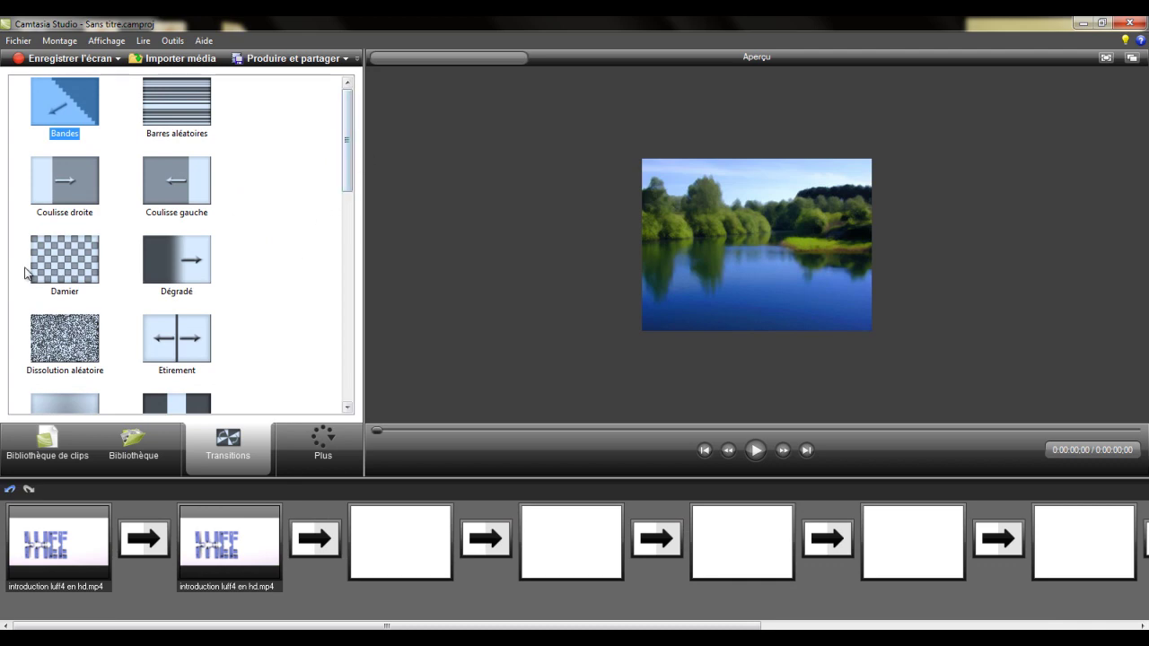
{"action": "left_click_drag", "start_coordinate": [40, 265], "coordinate": [149, 543]}
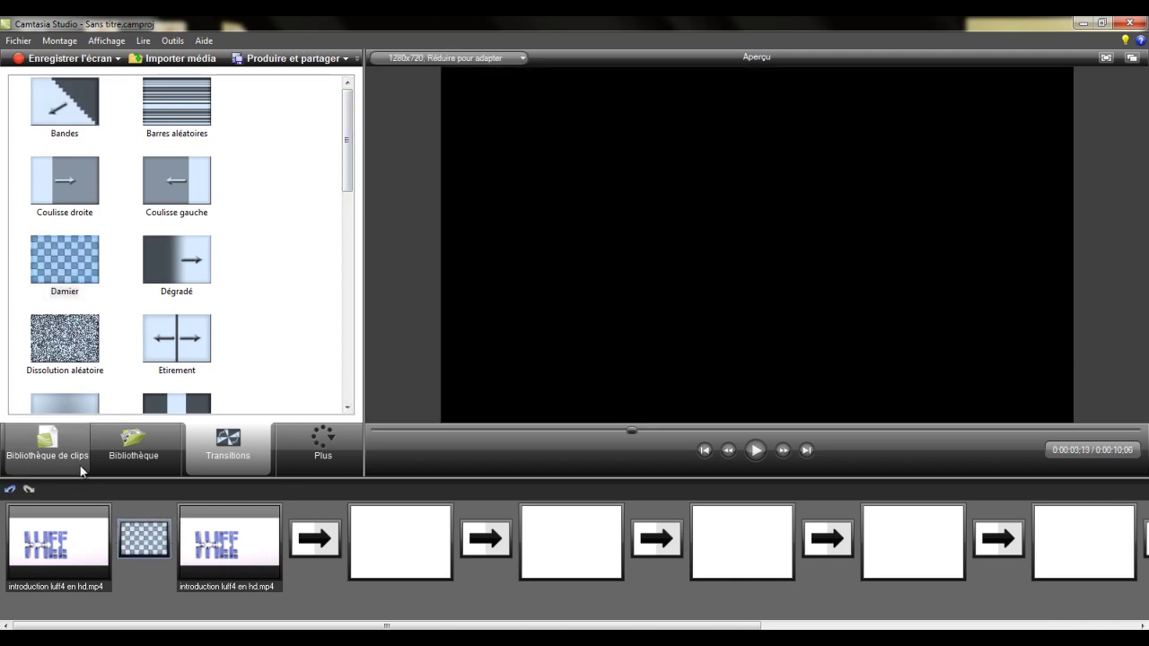
Step: Play the timeline from near its start through the Damier transition, then pause it
{"action": "left_click", "coordinate": [47, 449]}
{"action": "left_click", "coordinate": [94, 512]}
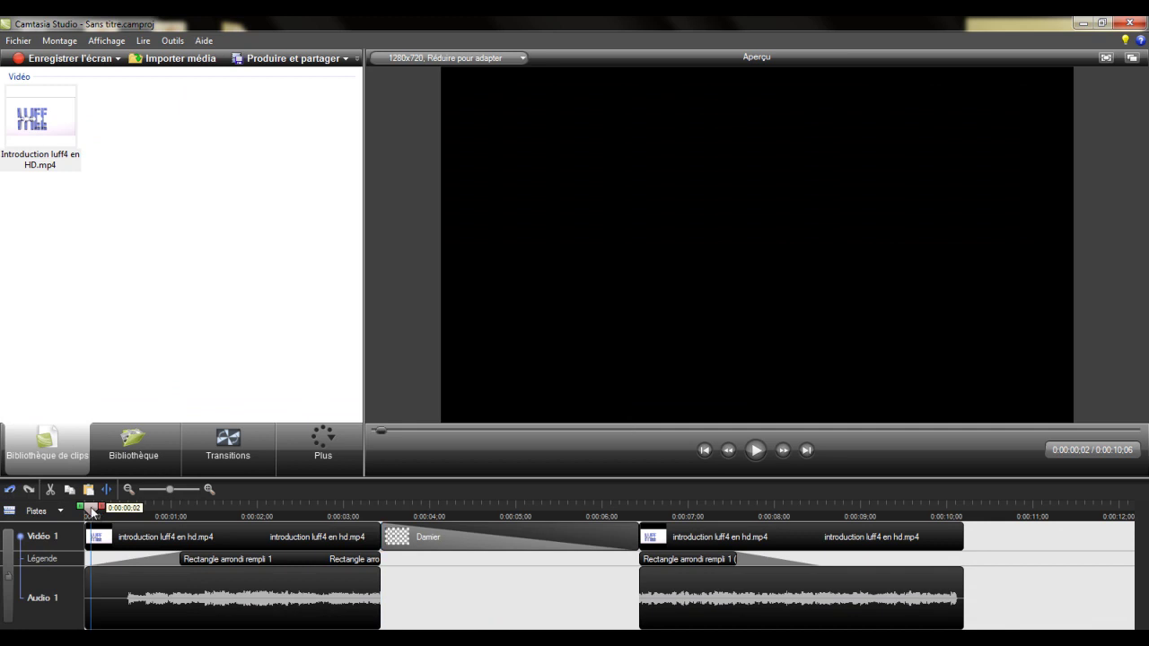
{"action": "left_click", "coordinate": [755, 450]}
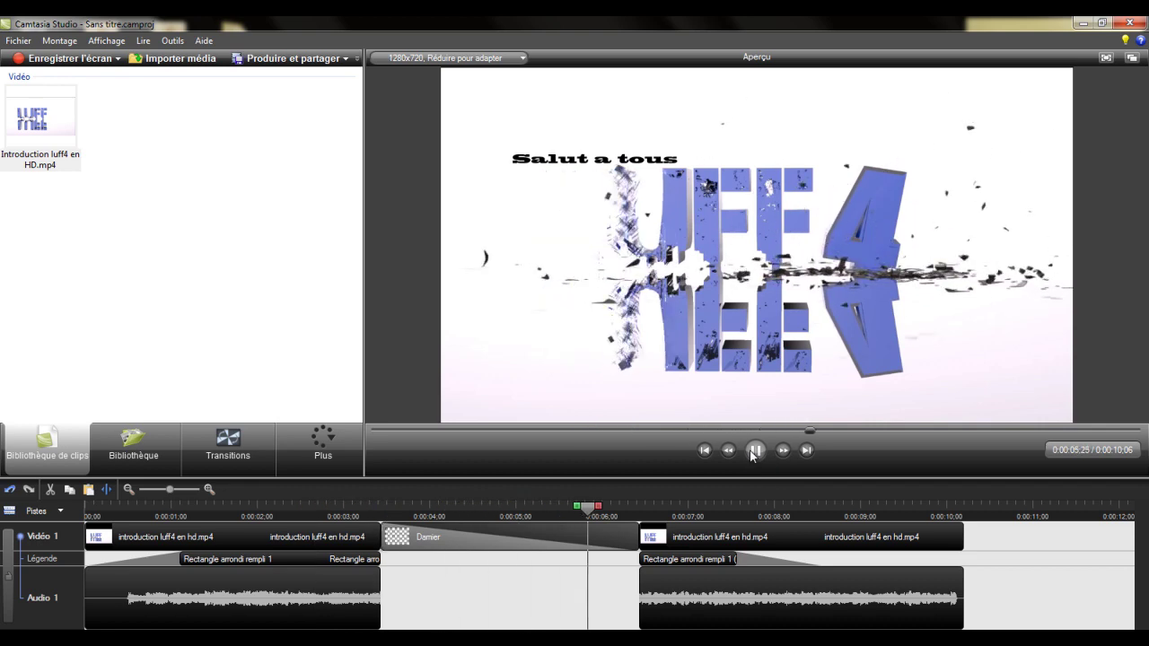
{"action": "left_click", "coordinate": [754, 451]}
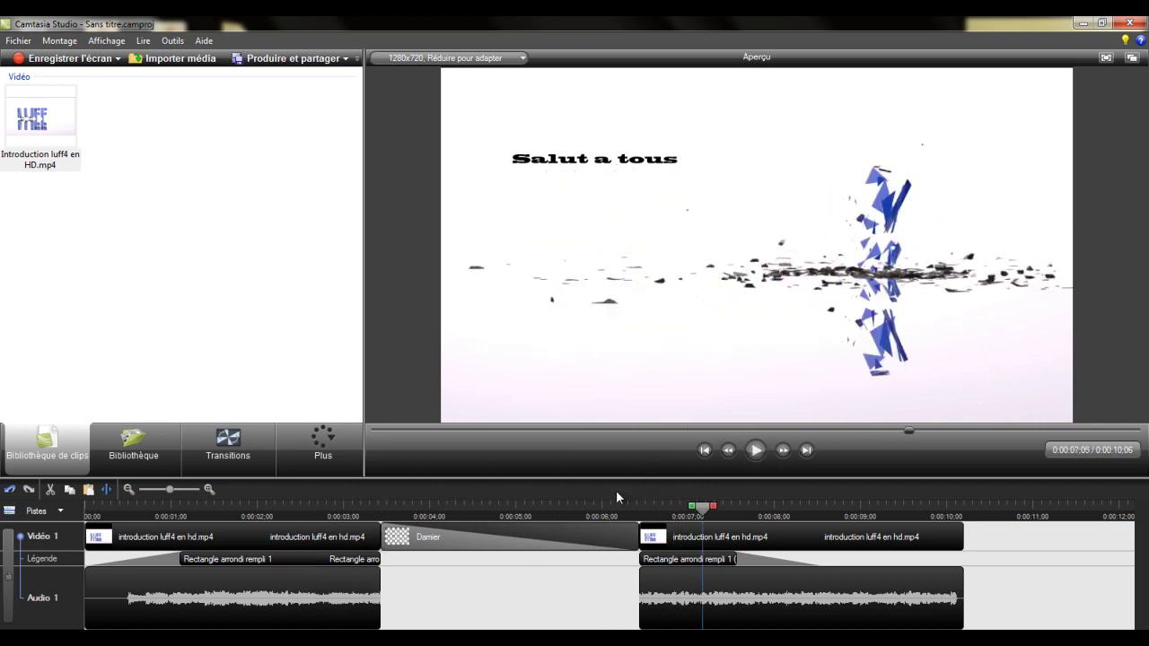
Step: Import the image 1-0-slender-je-te-hais-5082d69b4decb.jpg from the Images library into the project
{"action": "left_click", "coordinate": [640, 502]}
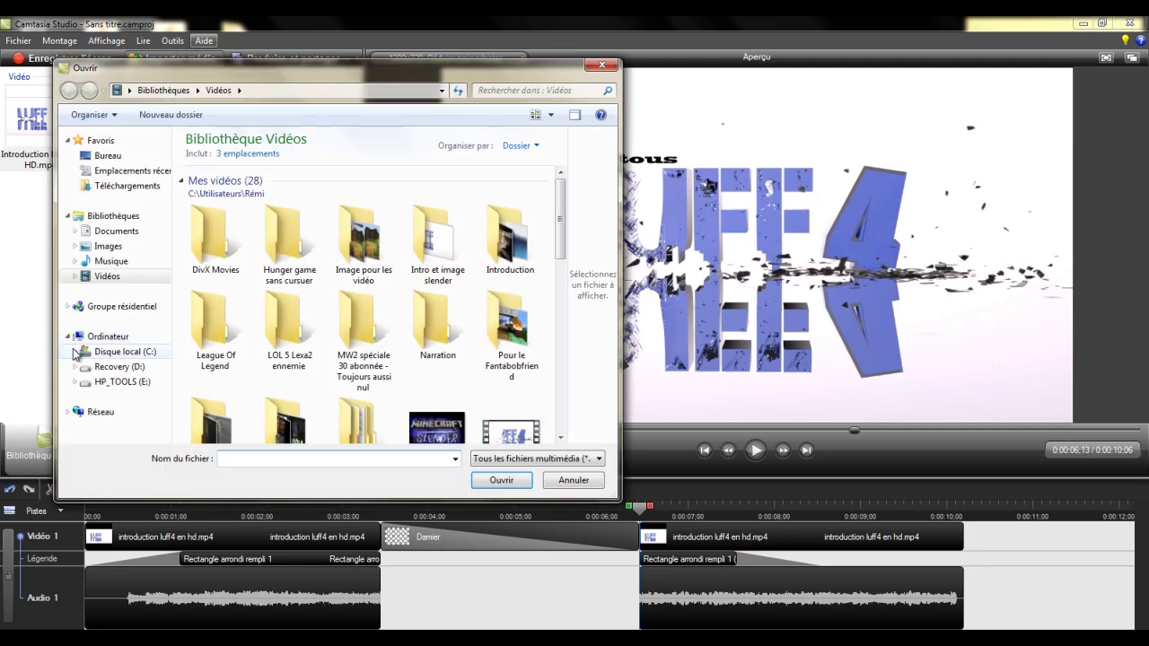
{"action": "left_click", "coordinate": [111, 248]}
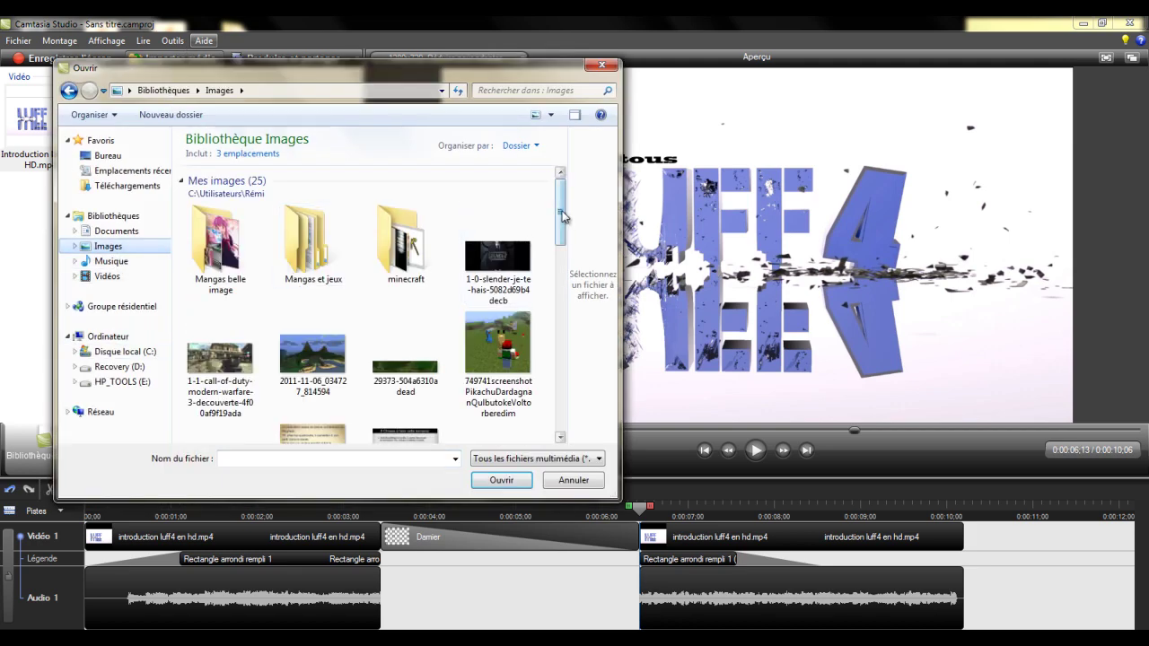
{"action": "mouse_move", "coordinate": [560, 218]}
{"action": "left_mouse_down"}
{"action": "mouse_move", "coordinate": [560, 269]}
{"action": "mouse_move", "coordinate": [560, 218]}
{"action": "left_mouse_up"}
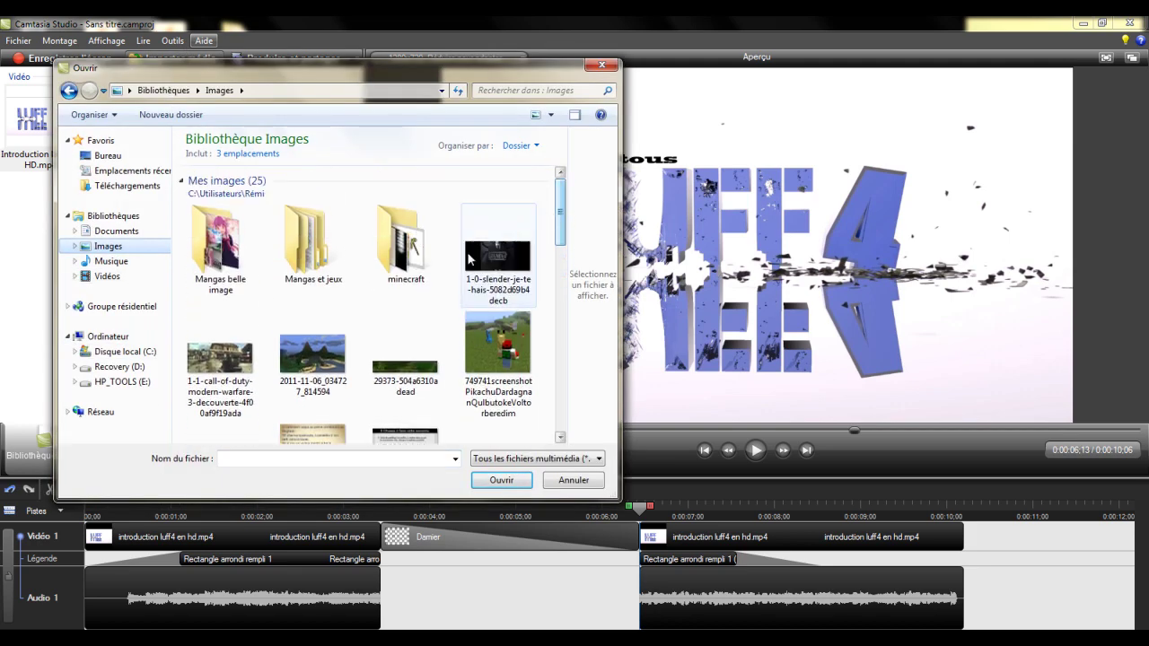
{"action": "left_click", "coordinate": [498, 260]}
{"action": "left_click", "coordinate": [499, 480]}
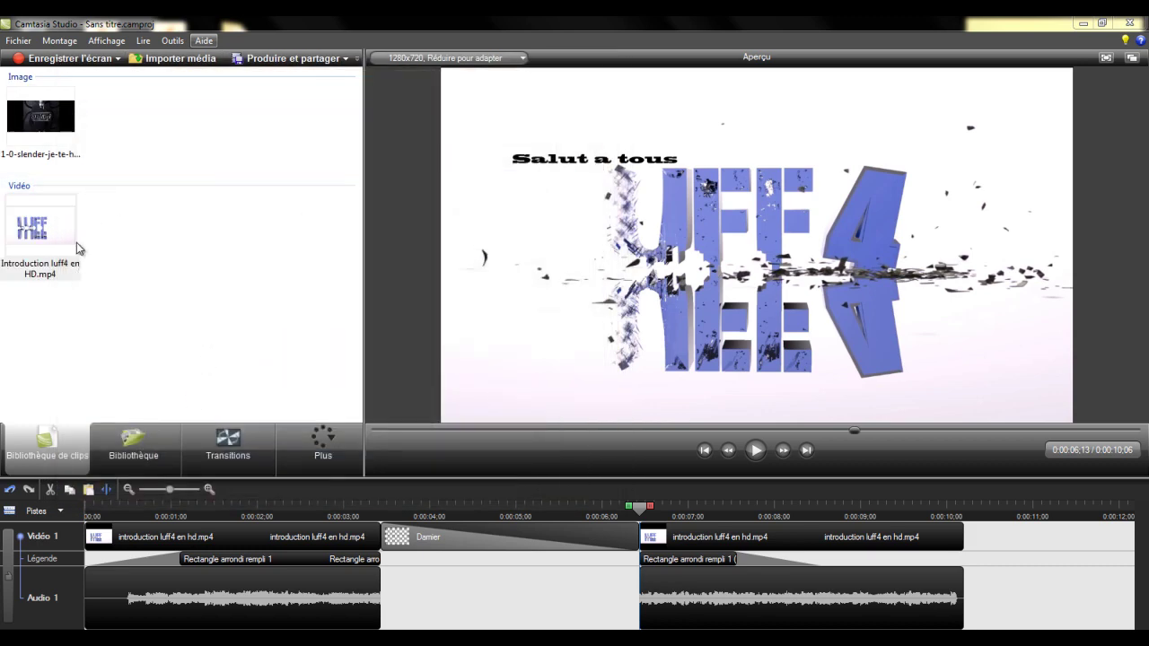
Step: Insert the Slender image on Vidéo 1 between the Damier transition and the second intro part, and play that section of the timeline
{"action": "left_click_drag", "start_coordinate": [44, 125], "coordinate": [391, 541]}
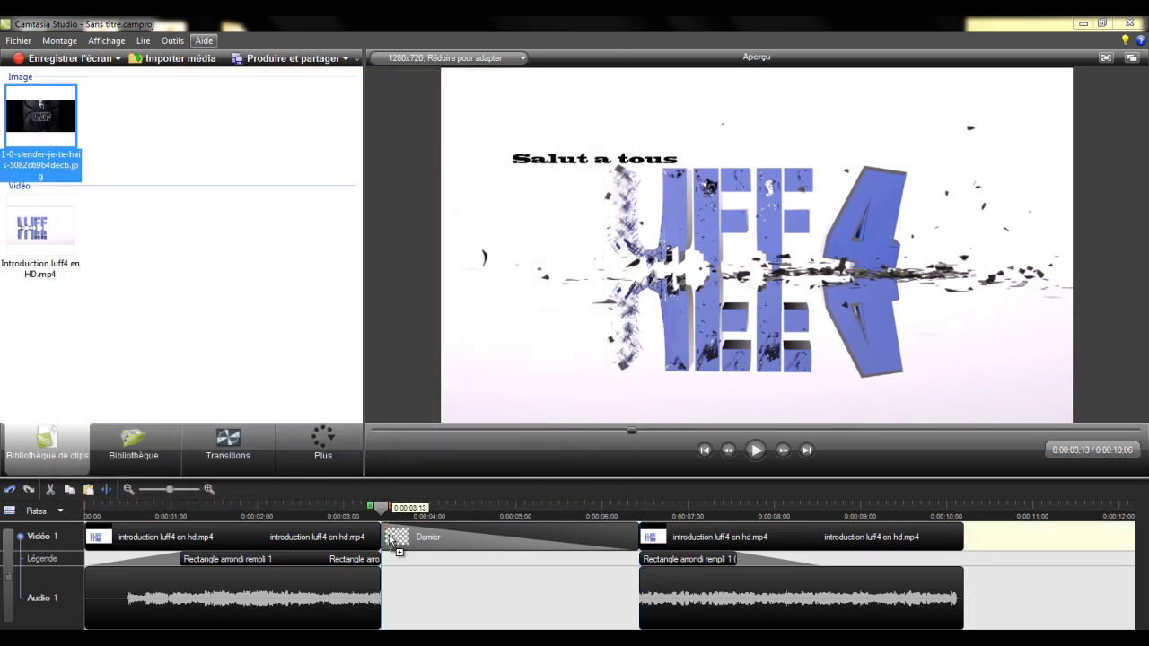
{"action": "left_click_drag", "start_coordinate": [471, 533], "coordinate": [646, 546]}
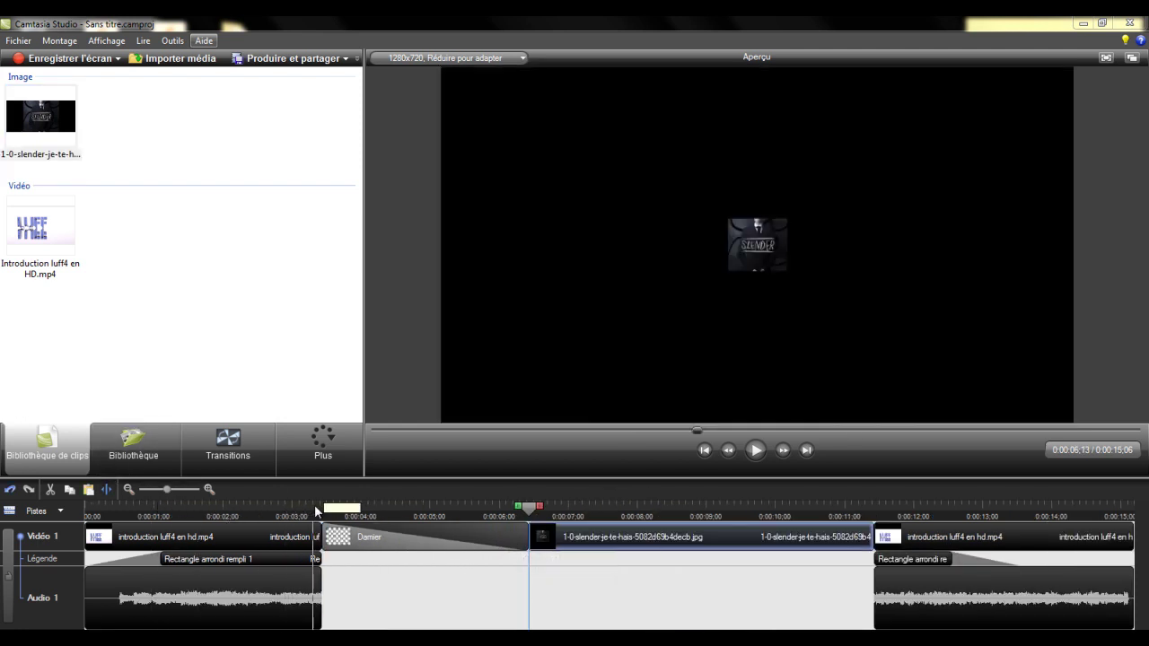
{"action": "left_click", "coordinate": [312, 508]}
{"action": "left_click", "coordinate": [756, 452]}
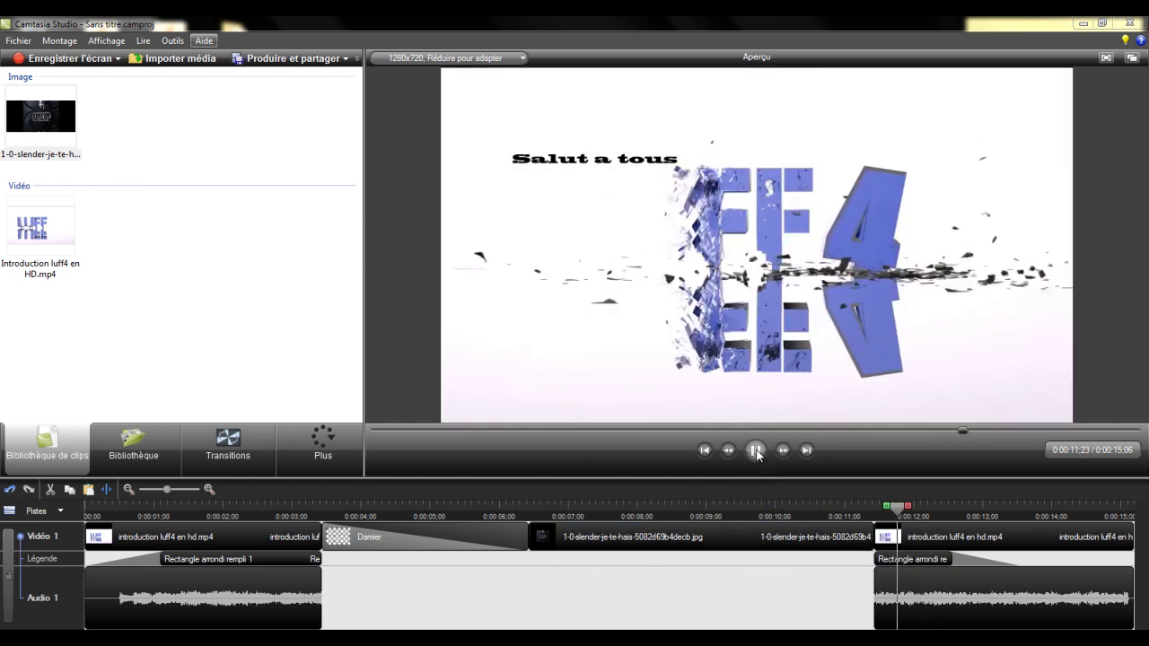
{"action": "left_click", "coordinate": [757, 452]}
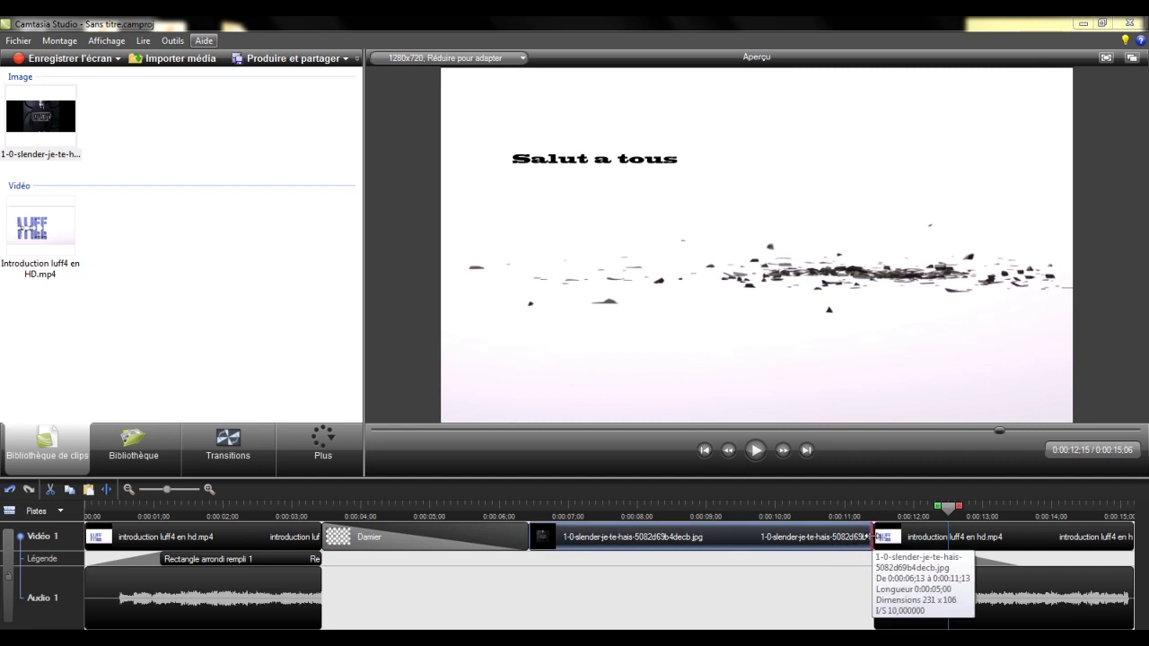
Step: Shorten the Slender image clip on the timeline to a length of about 0:00:01;12
{"action": "left_click_drag", "start_coordinate": [873, 536], "coordinate": [624, 533]}
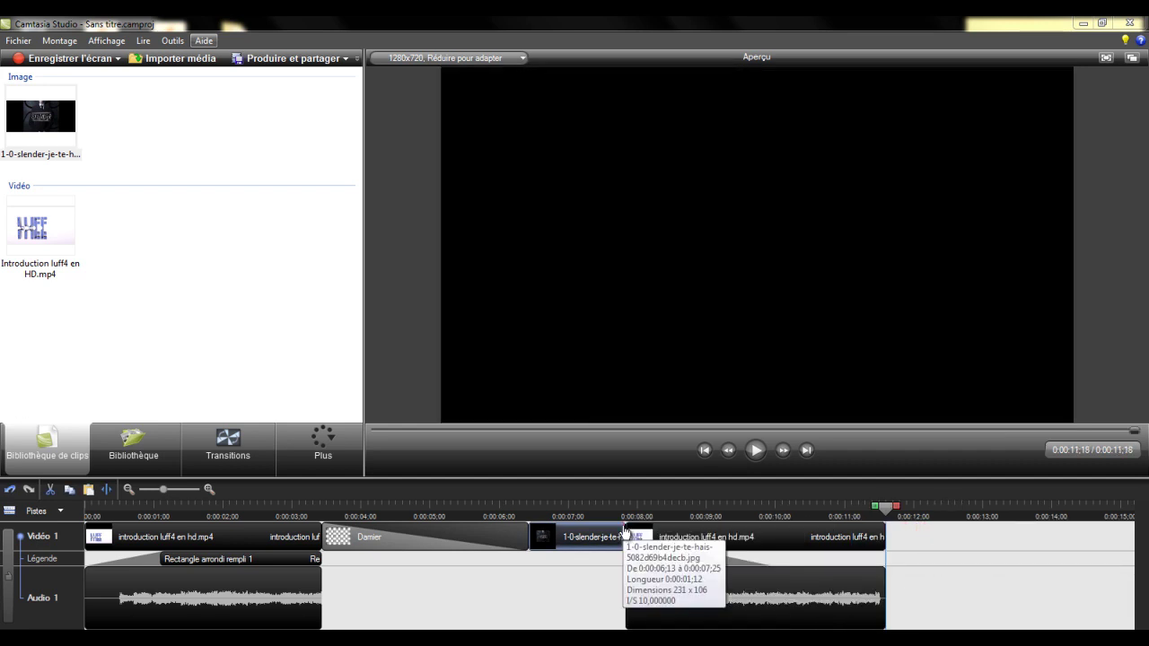
{"action": "right_click", "coordinate": [575, 536]}
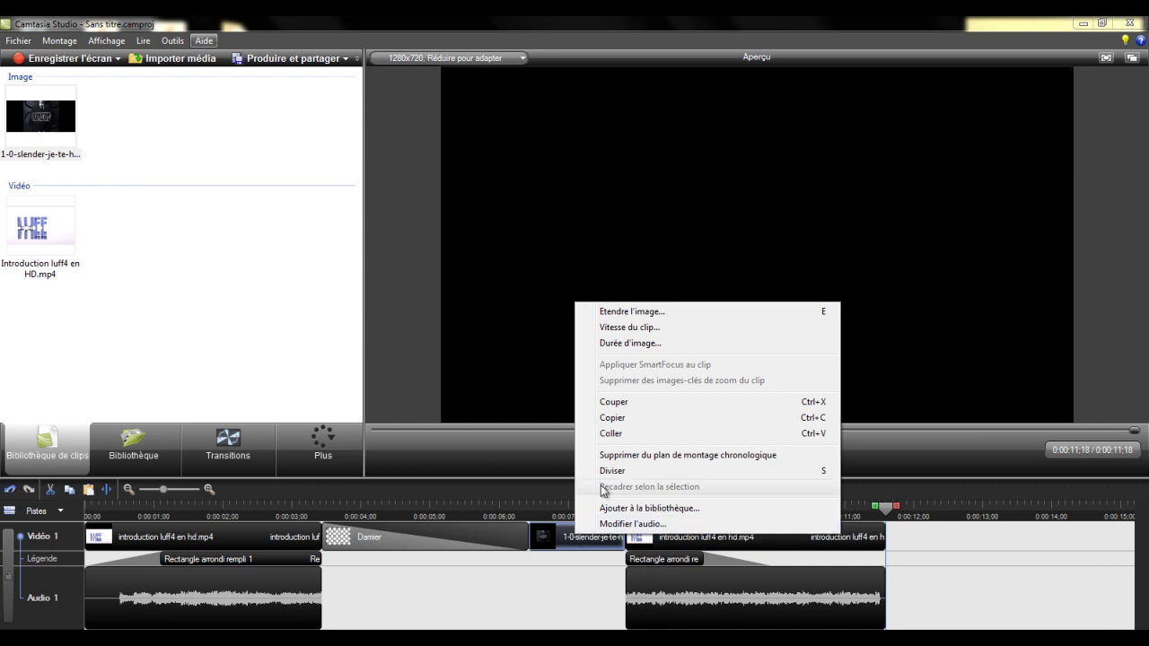
{"action": "left_click", "coordinate": [654, 311]}
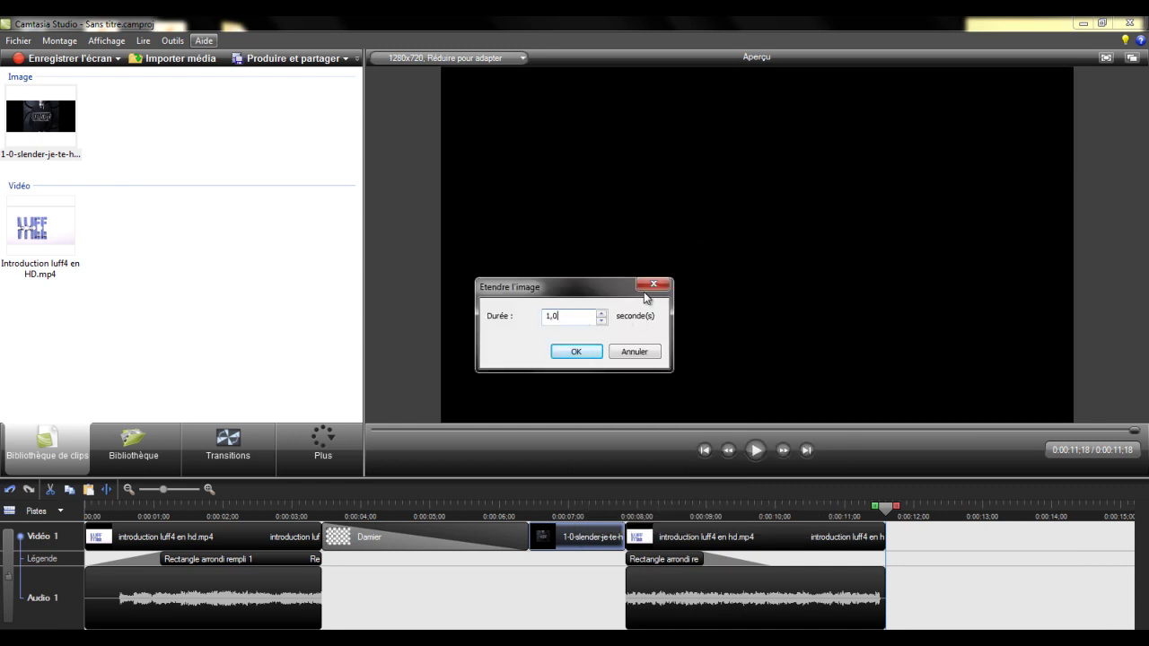
{"action": "left_click", "coordinate": [646, 287]}
{"action": "right_click", "coordinate": [579, 537]}
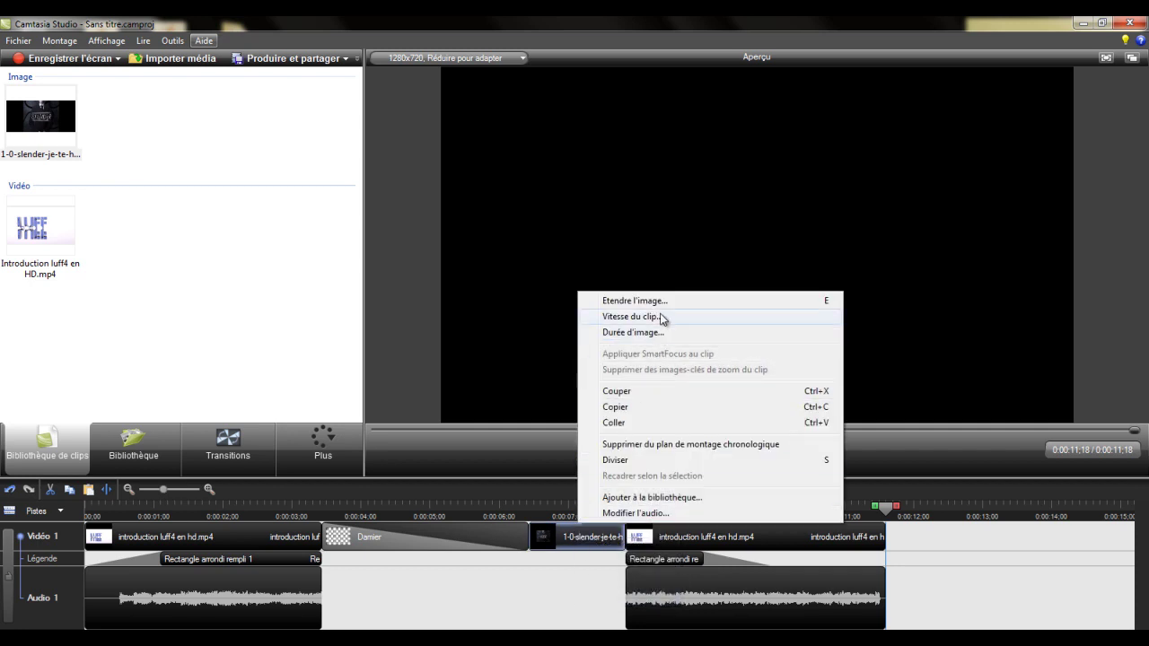
{"action": "left_click", "coordinate": [164, 218]}
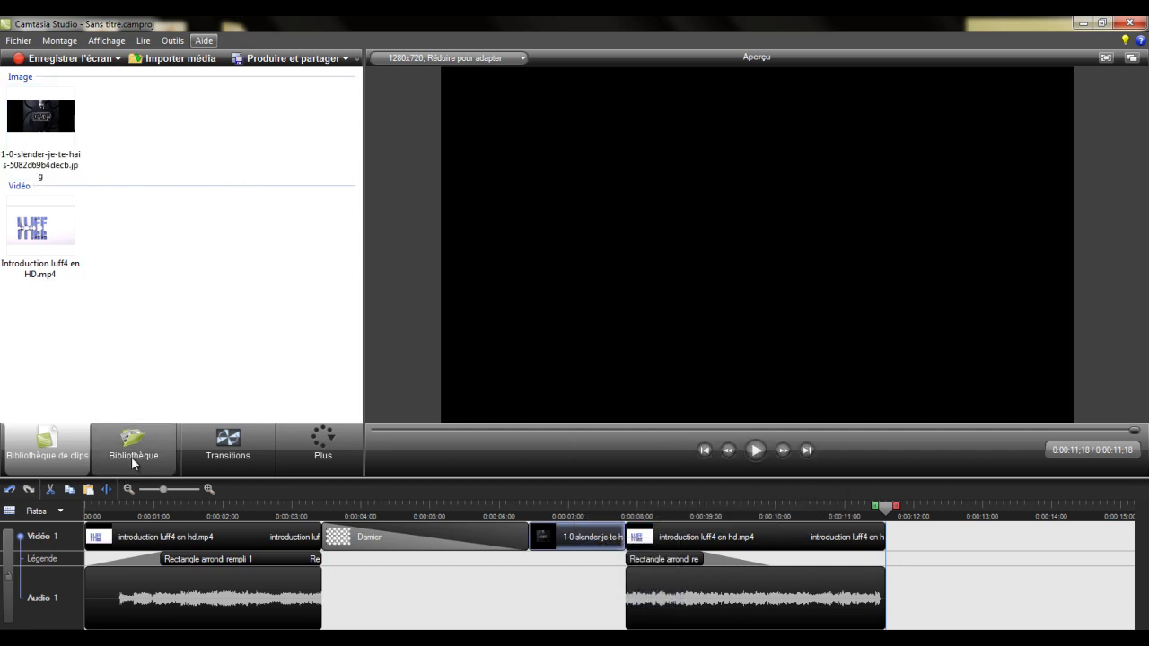
Step: Open the cursor effects settings (Effets de curseur) for the project
{"action": "left_click", "coordinate": [317, 440]}
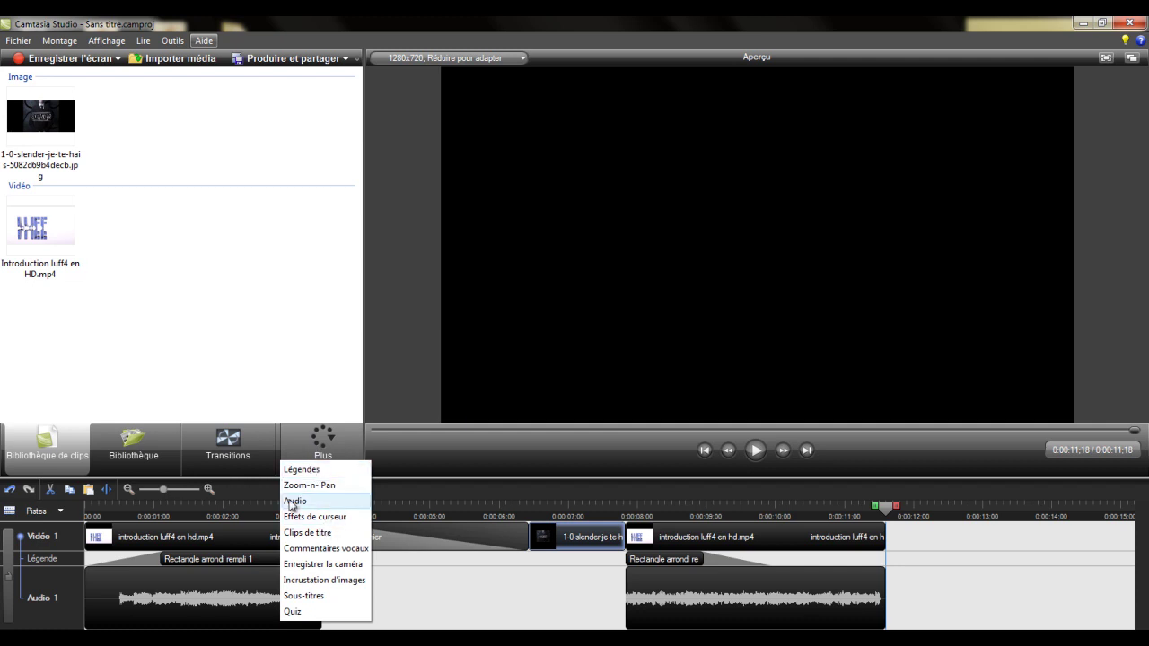
{"action": "left_click", "coordinate": [314, 516]}
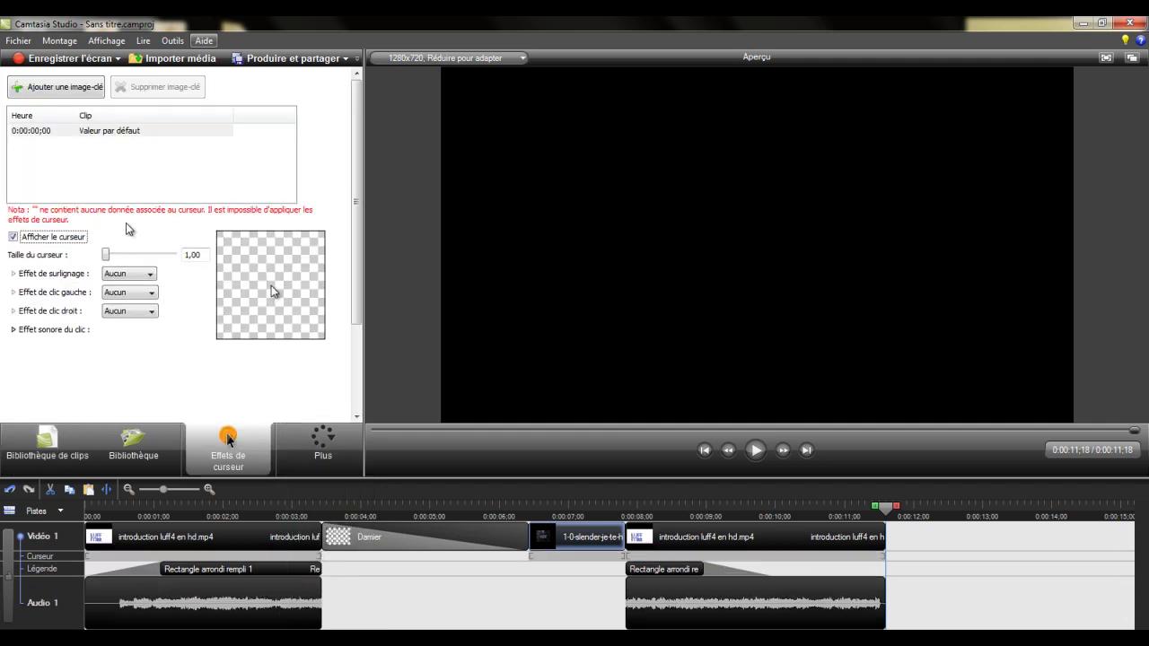
{"action": "left_click", "coordinate": [30, 459]}
{"action": "left_click", "coordinate": [241, 449]}
Step: Try hiding the cursor and showing it again, keeping the cursor size at 1,00
{"action": "left_click", "coordinate": [13, 237]}
{"action": "left_click", "coordinate": [13, 236]}
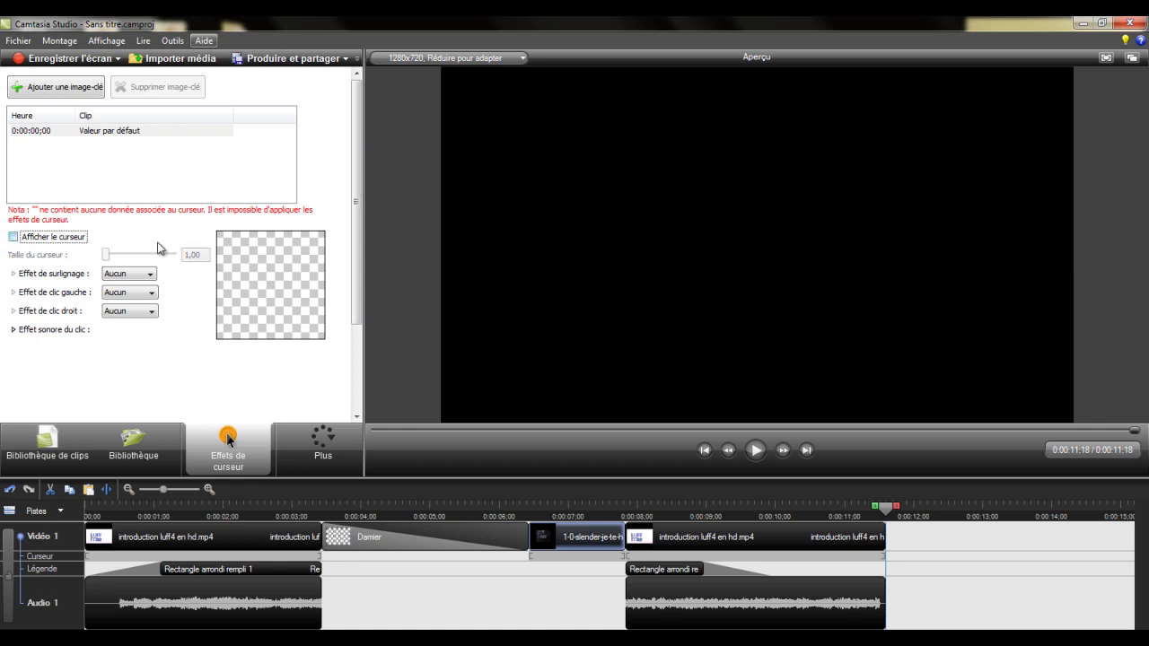
{"action": "left_click", "coordinate": [13, 238]}
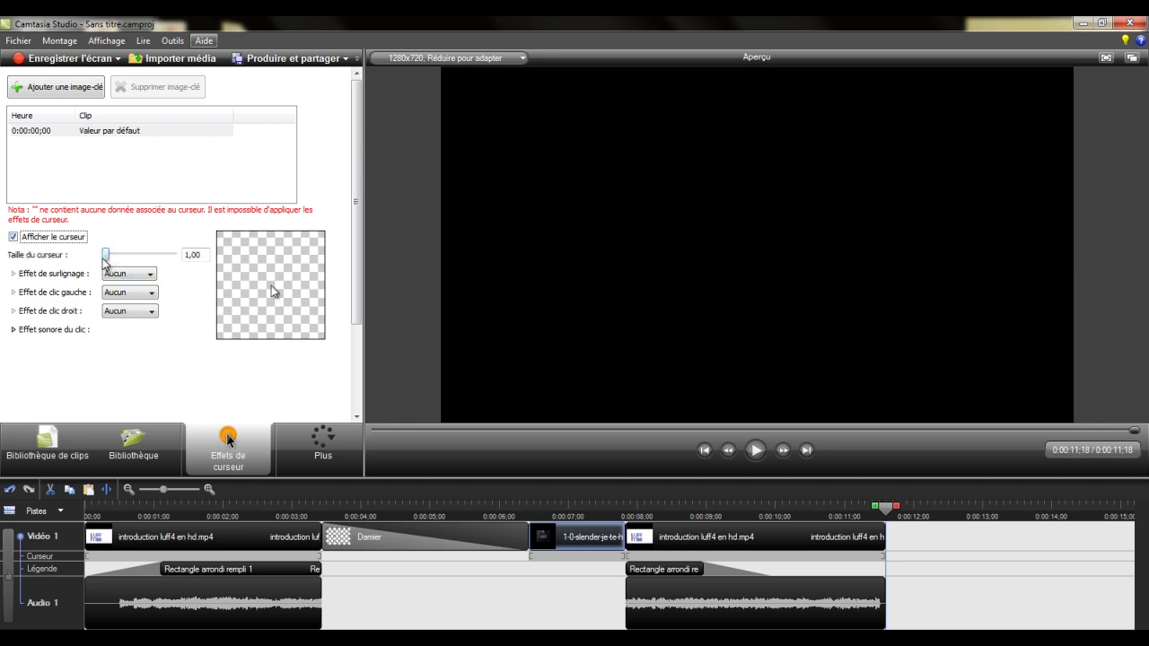
{"action": "mouse_move", "coordinate": [105, 256]}
{"action": "left_mouse_down"}
{"action": "mouse_move", "coordinate": [171, 256]}
{"action": "mouse_move", "coordinate": [103, 255]}
{"action": "left_mouse_up"}
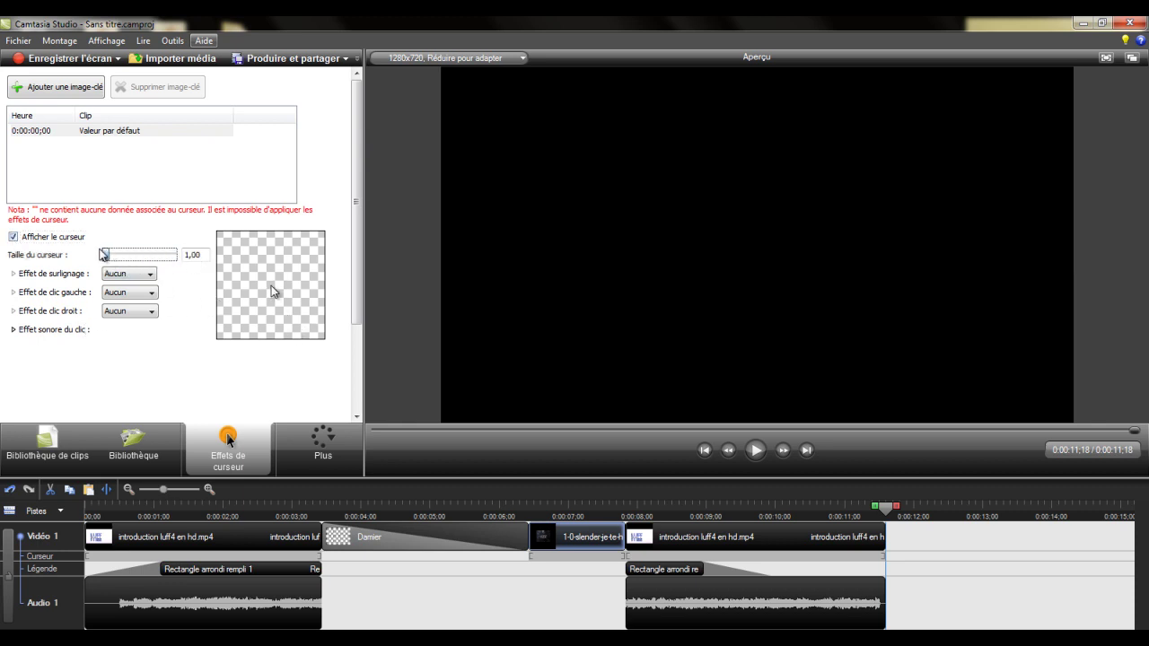
Step: Try the cursor highlight effects Surlignage, Spot and Loupe, and set the highlight effect back to Aucun
{"action": "left_click", "coordinate": [141, 276]}
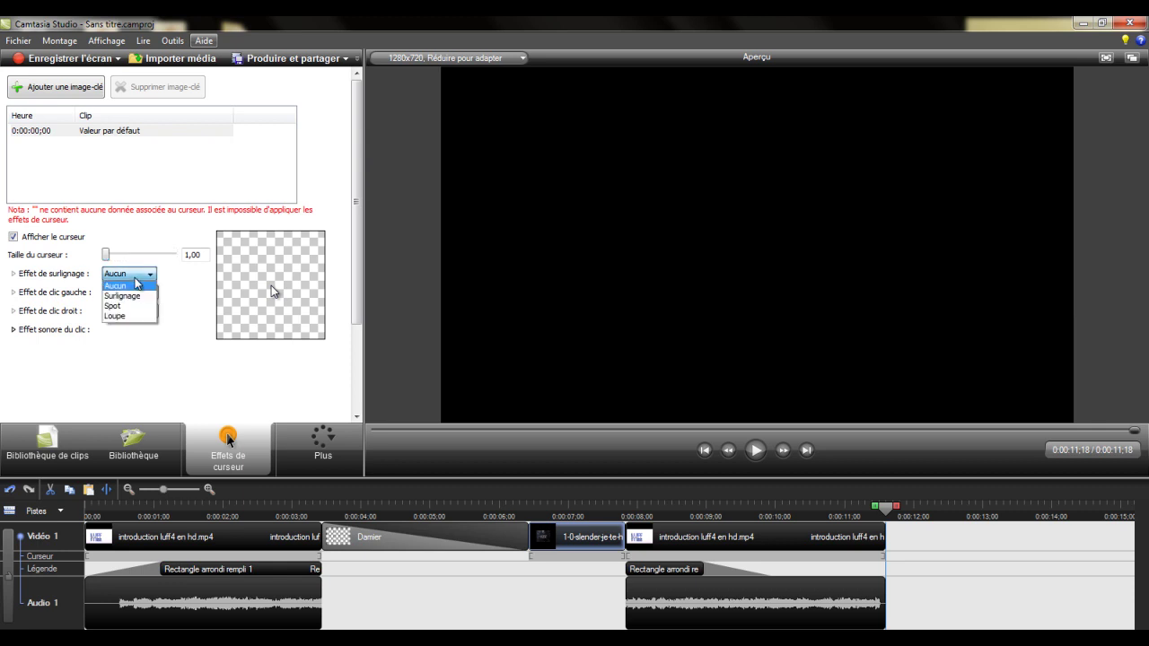
{"action": "left_click", "coordinate": [126, 296]}
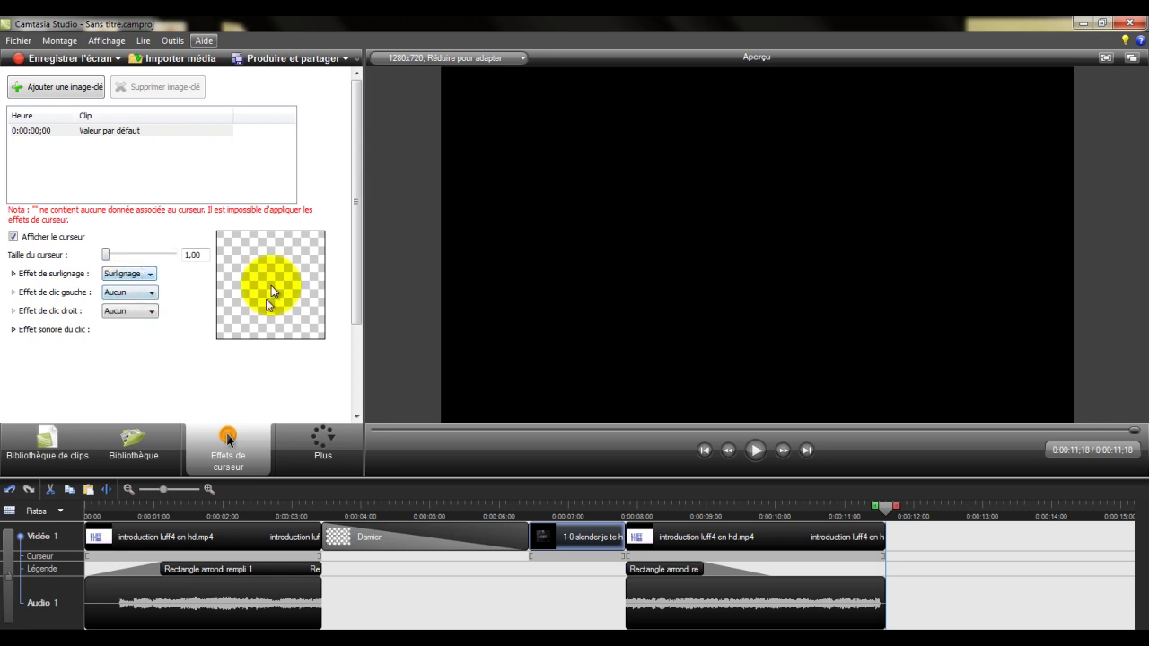
{"action": "left_click", "coordinate": [140, 277]}
{"action": "left_click", "coordinate": [132, 306]}
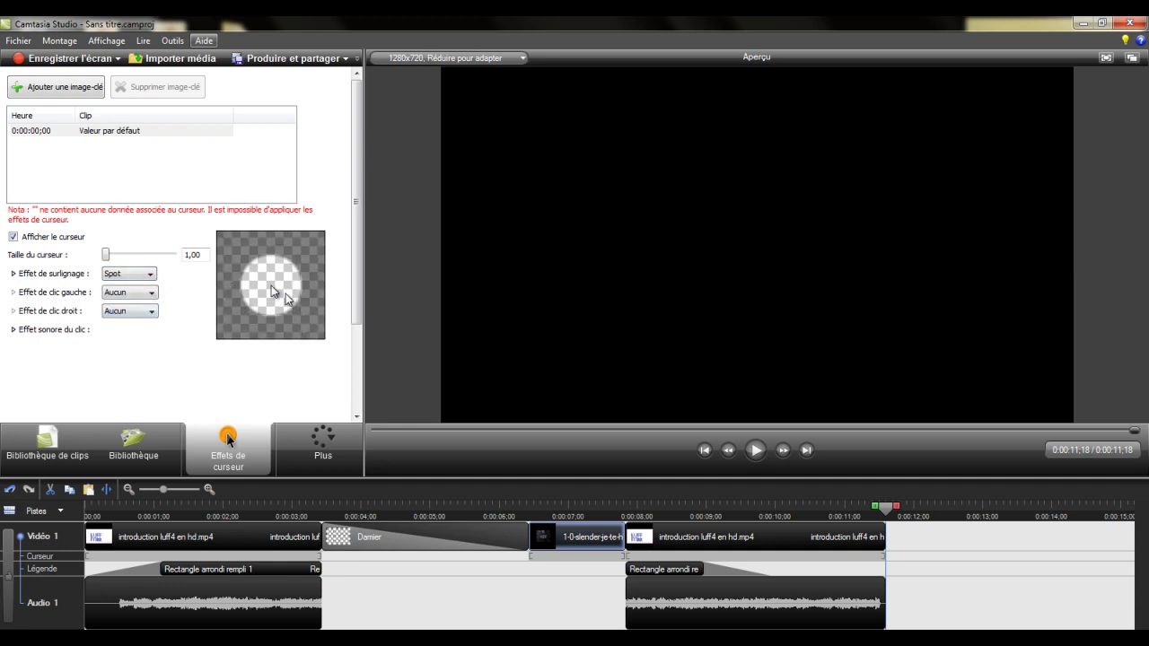
{"action": "left_click", "coordinate": [143, 277]}
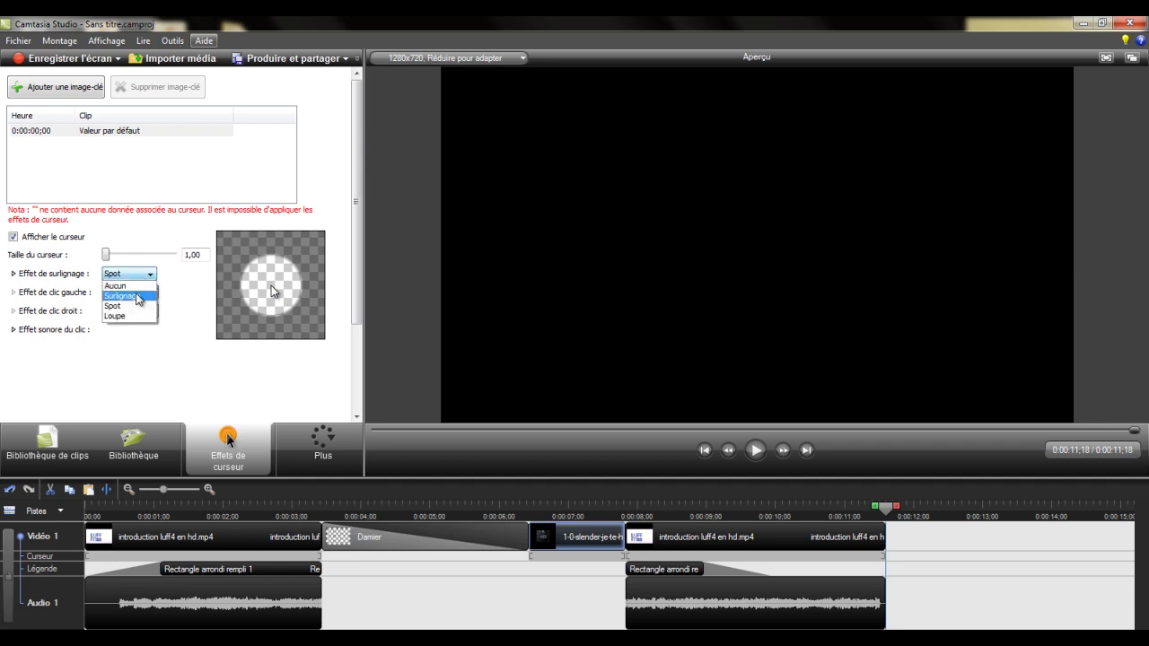
{"action": "left_click", "coordinate": [132, 318]}
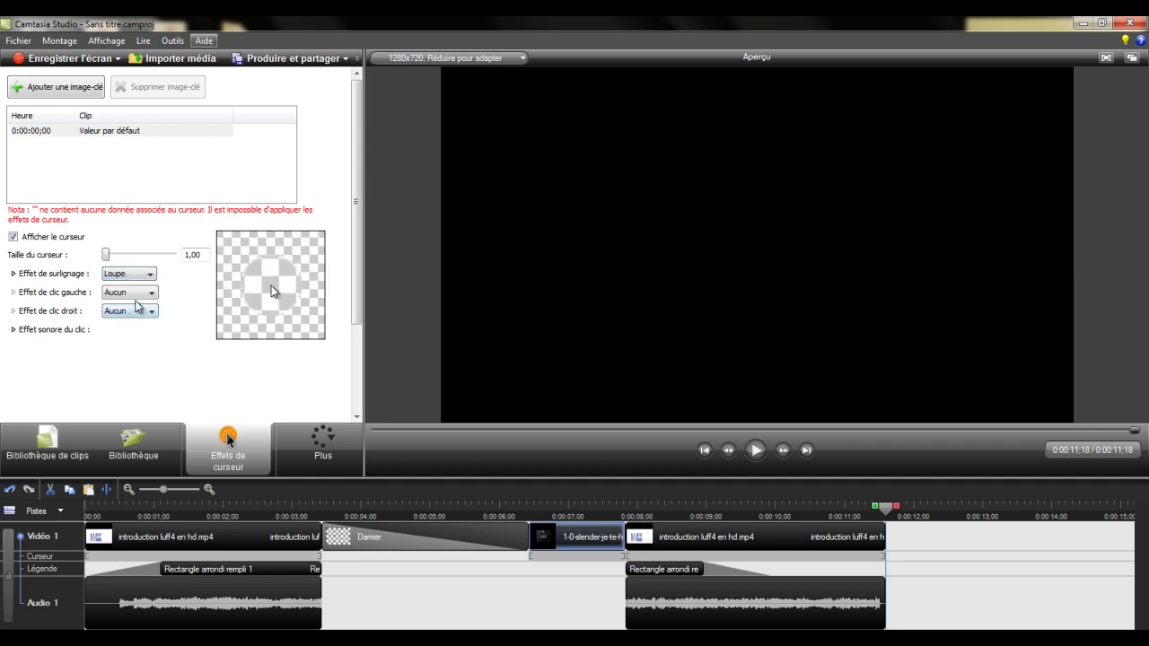
{"action": "left_click", "coordinate": [139, 274]}
{"action": "left_click", "coordinate": [126, 284]}
Step: Try the Anneaux and Distorsion left-click effects, and set the left-click effect to Ondulation
{"action": "left_click", "coordinate": [134, 292]}
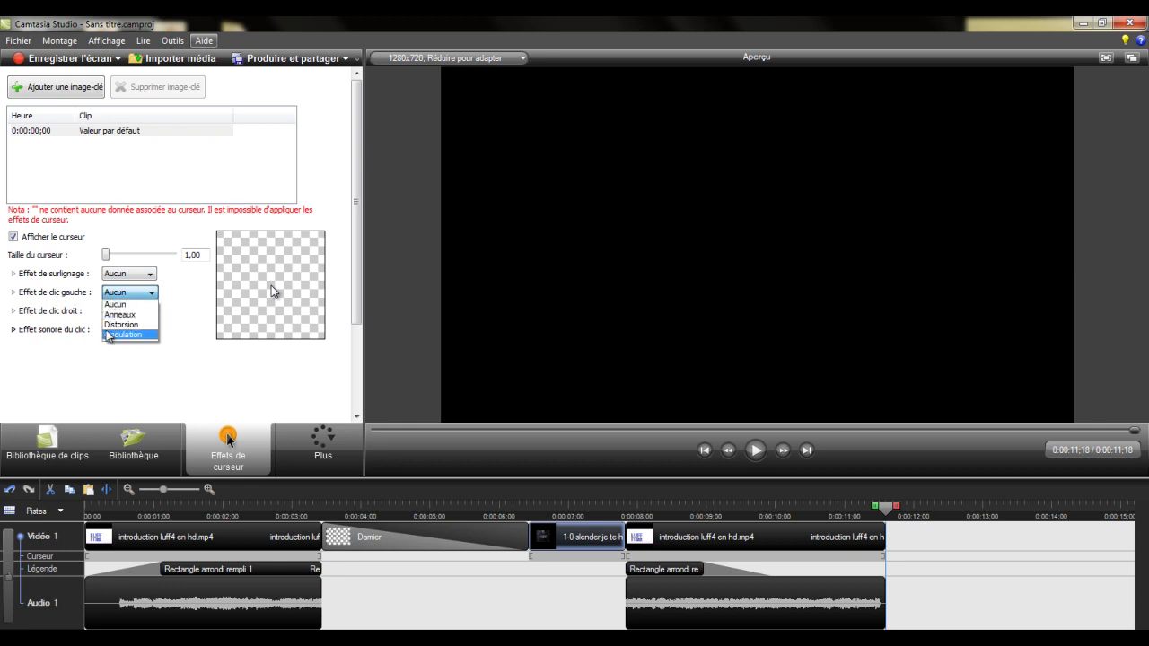
{"action": "left_click", "coordinate": [115, 314]}
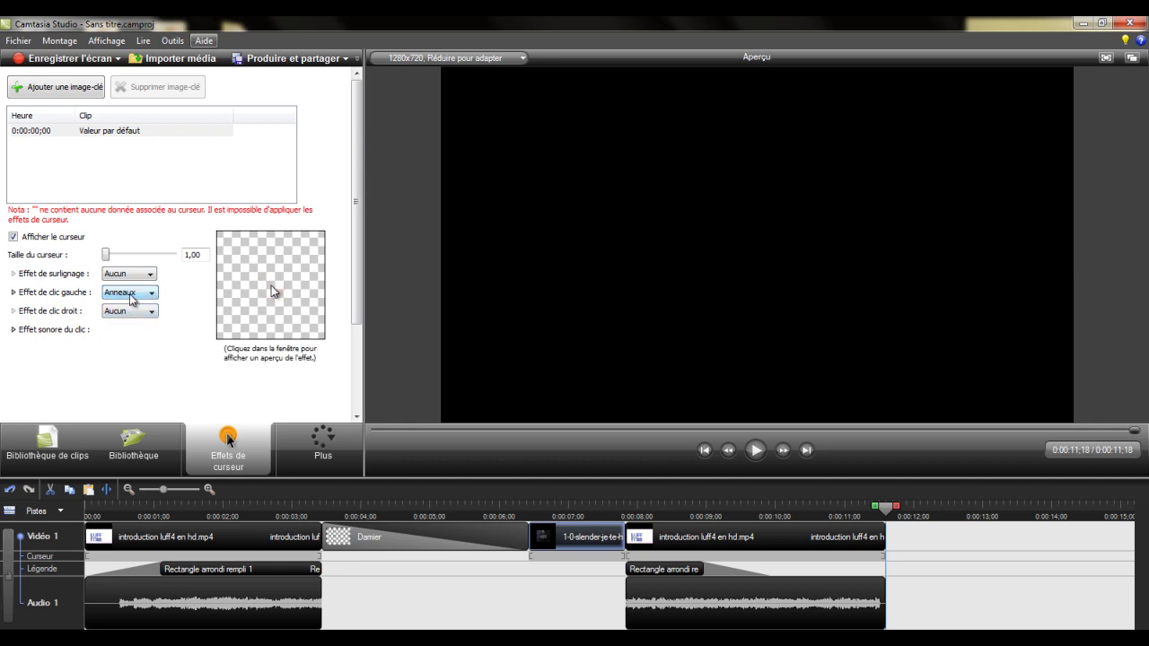
{"action": "left_click", "coordinate": [130, 296]}
{"action": "left_click", "coordinate": [140, 329]}
{"action": "left_click", "coordinate": [149, 296]}
{"action": "left_click", "coordinate": [137, 343]}
Step: Set the left-click sound effect to Clic d'ordinateur portable with its volume at maximum
{"action": "left_click", "coordinate": [16, 332]}
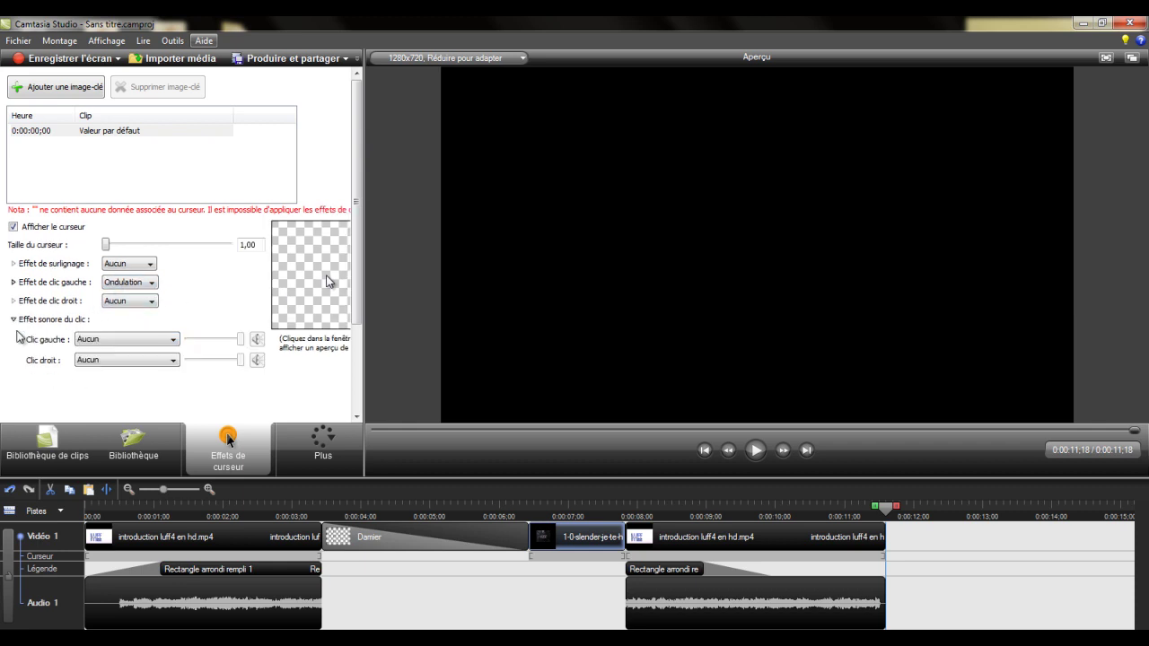
{"action": "left_click", "coordinate": [106, 342]}
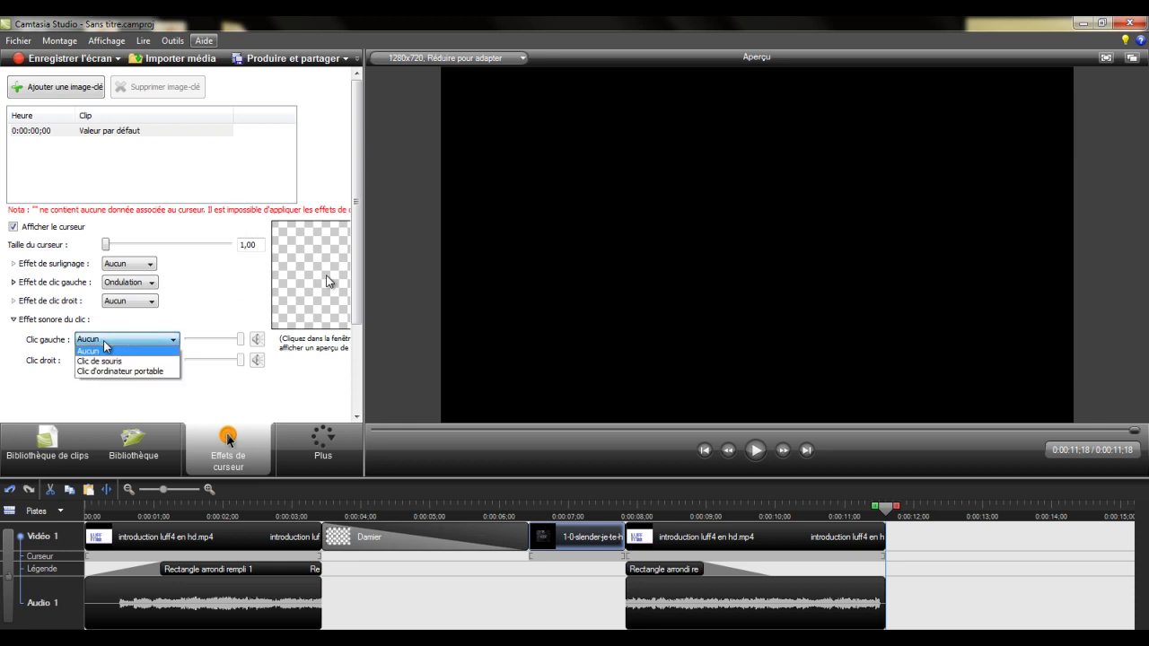
{"action": "left_click", "coordinate": [104, 342]}
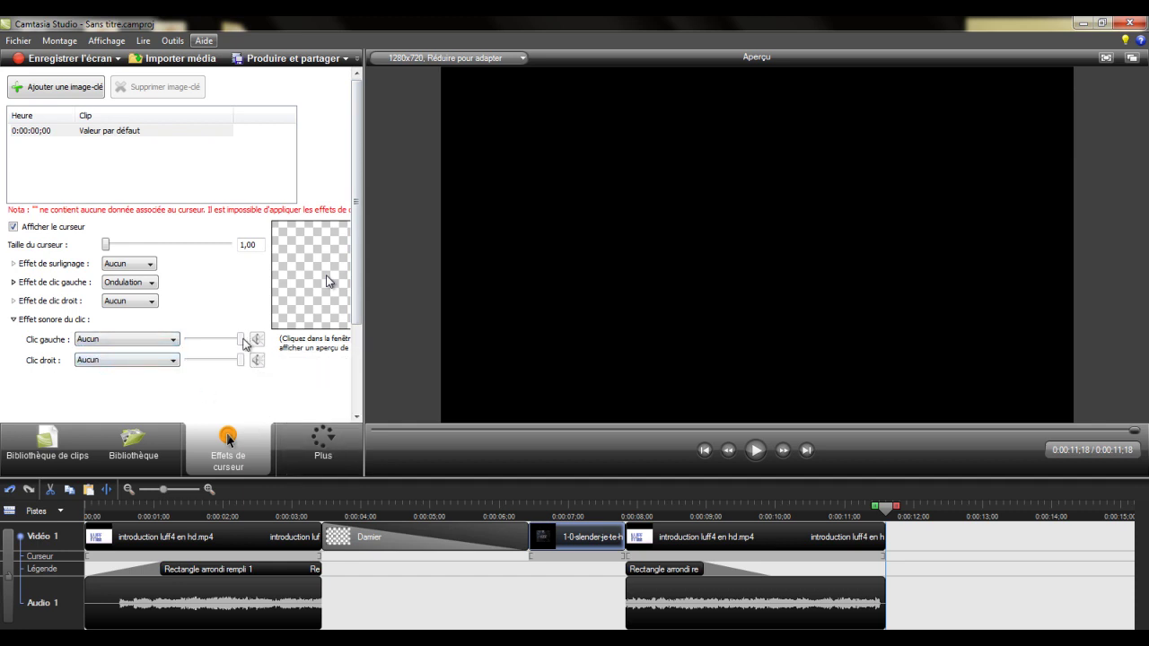
{"action": "left_click", "coordinate": [103, 340]}
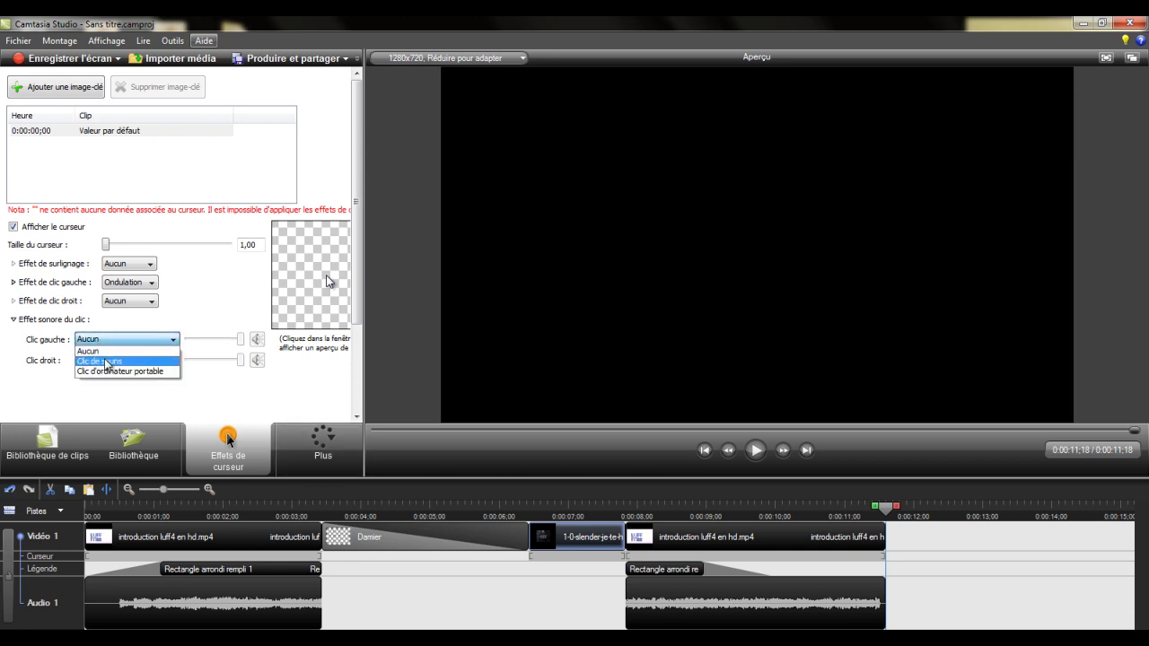
{"action": "left_click", "coordinate": [120, 370]}
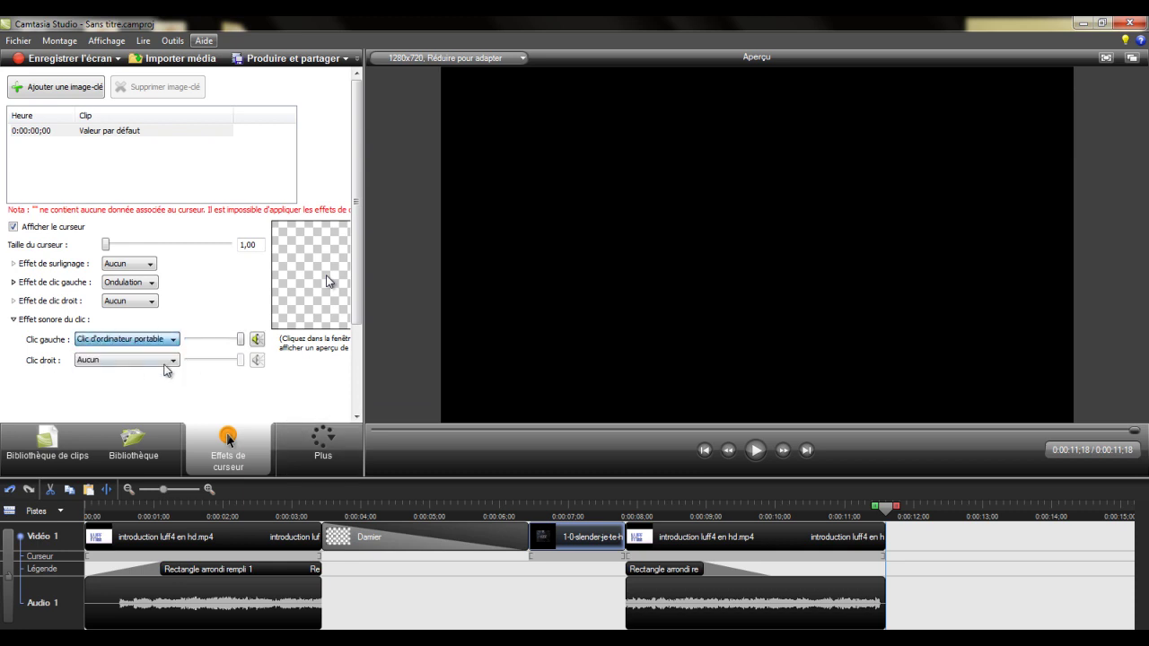
{"action": "left_click", "coordinate": [159, 346]}
{"action": "left_click", "coordinate": [152, 347]}
{"action": "left_click", "coordinate": [212, 343]}
{"action": "left_click_drag", "start_coordinate": [211, 343], "coordinate": [260, 350]}
Step: Add a title clip at the end of the timeline
{"action": "left_click", "coordinate": [335, 457]}
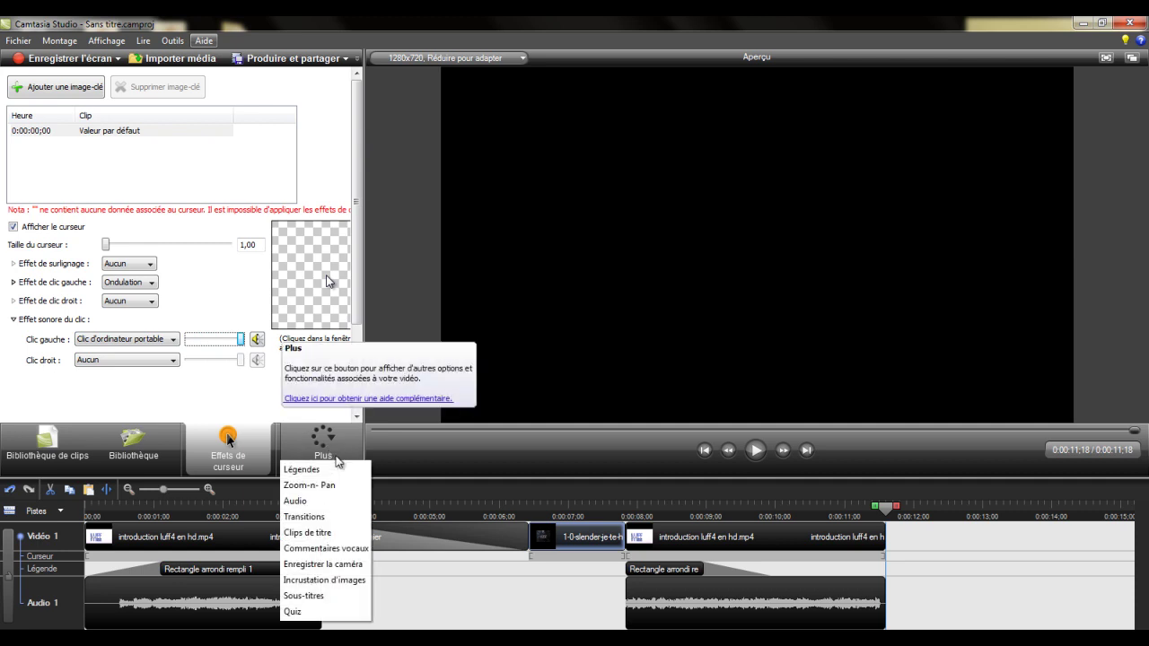
{"action": "left_click", "coordinate": [314, 533]}
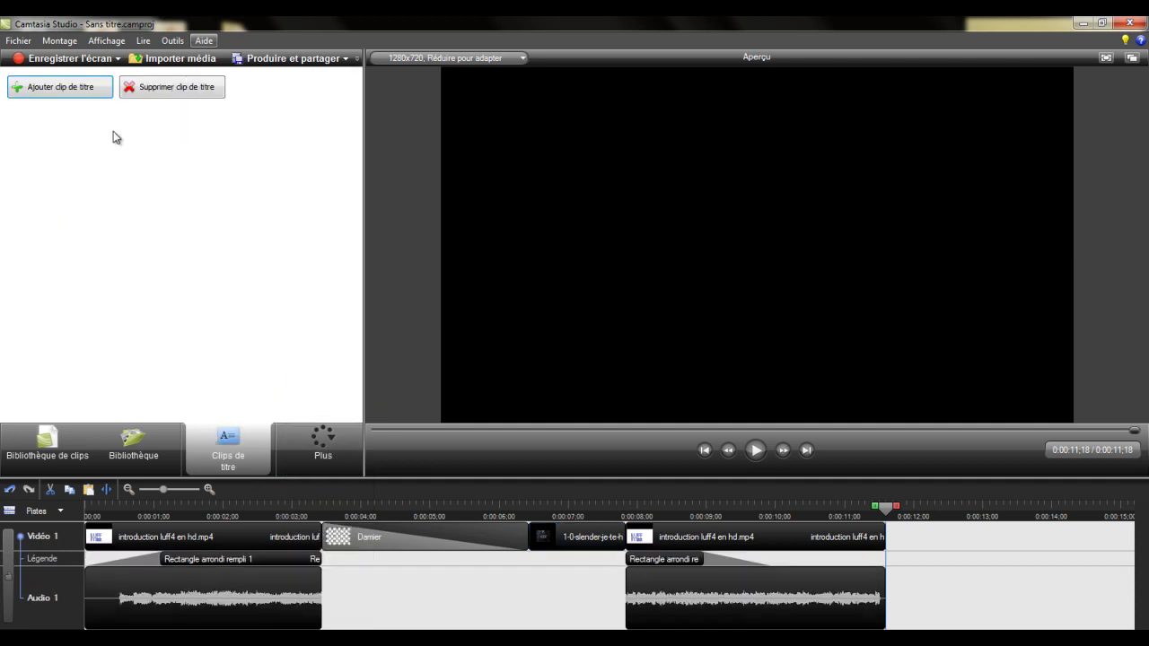
{"action": "left_click", "coordinate": [82, 86]}
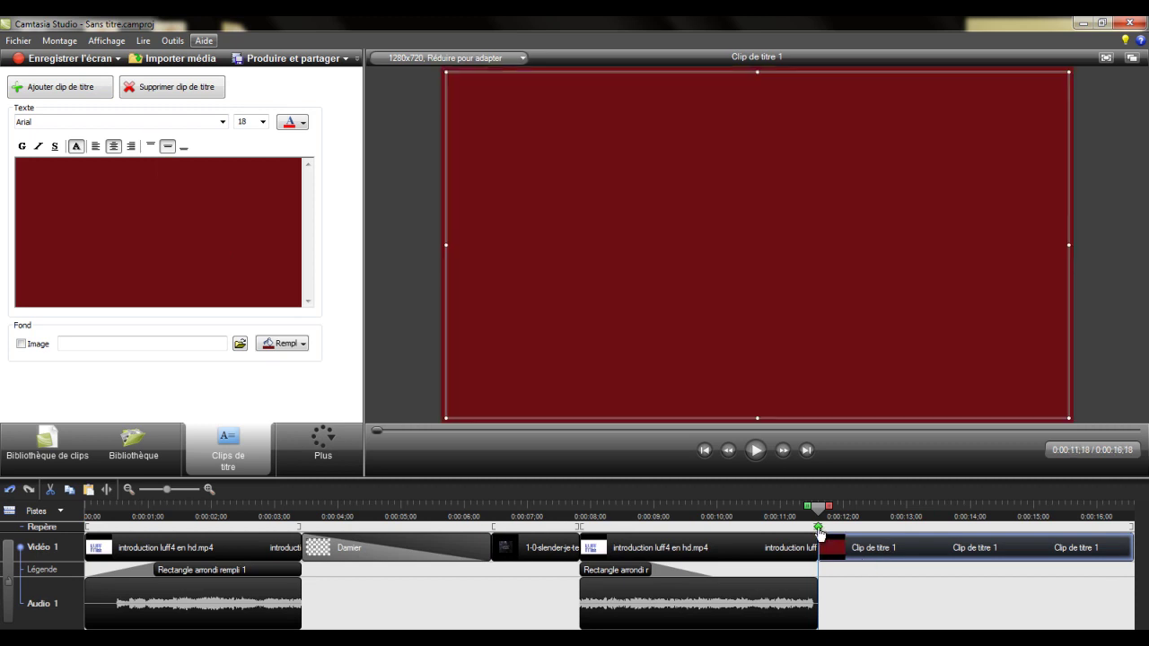
Step: Cut the empty title clip from the end of the timeline
{"action": "right_click", "coordinate": [819, 531]}
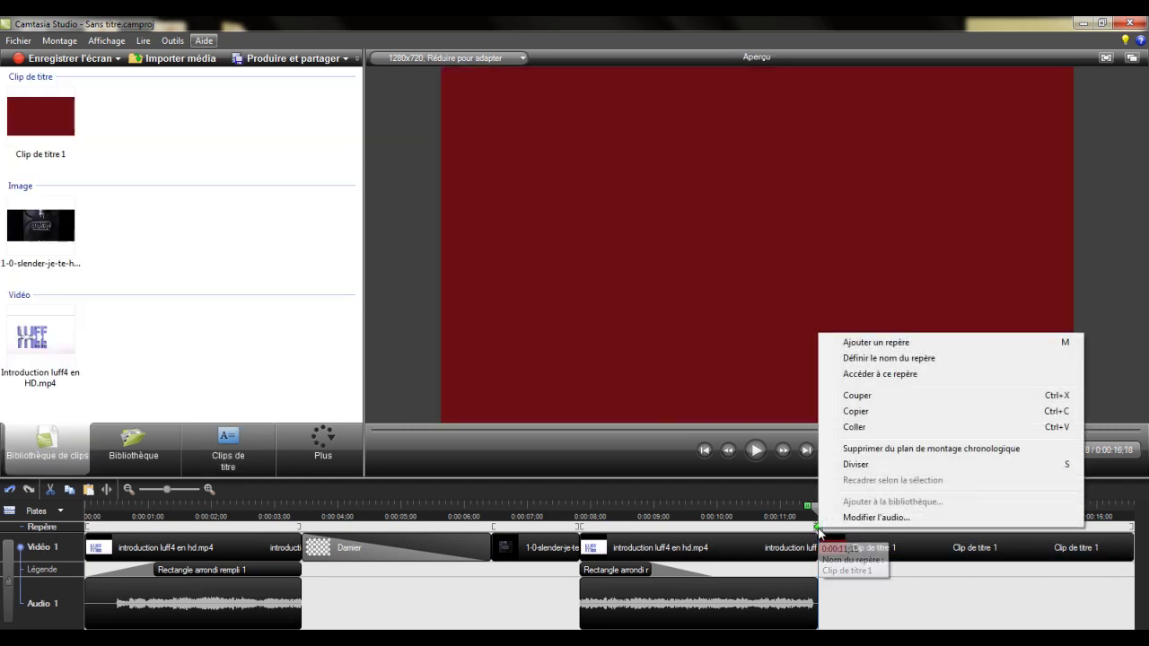
{"action": "left_click", "coordinate": [858, 395]}
{"action": "right_click", "coordinate": [849, 548]}
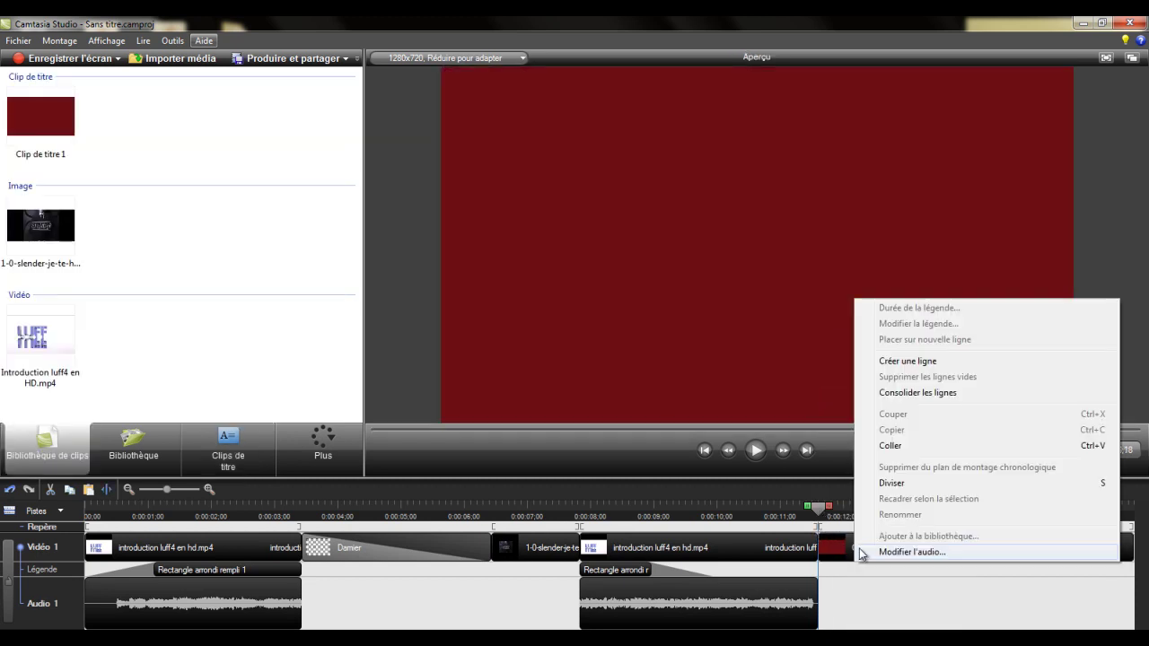
{"action": "right_click", "coordinate": [835, 543]}
{"action": "left_click", "coordinate": [873, 414]}
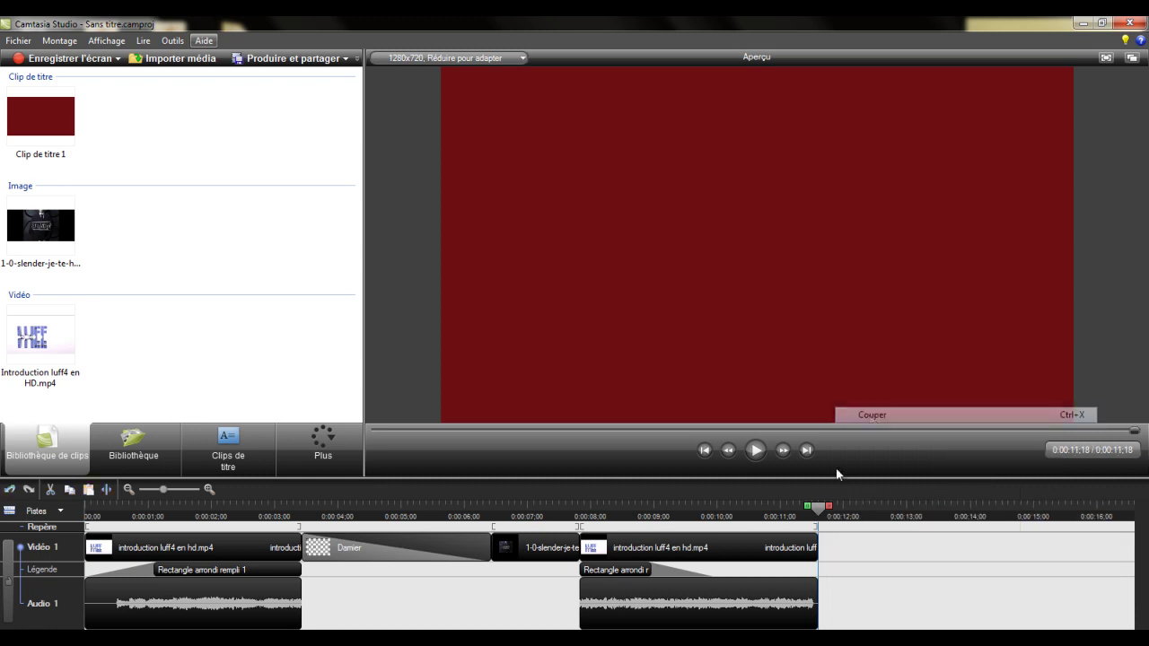
Step: Add a title clip at the start of the timeline with the text "Bienvenue a tous"
{"action": "left_click_drag", "start_coordinate": [818, 508], "coordinate": [61, 489]}
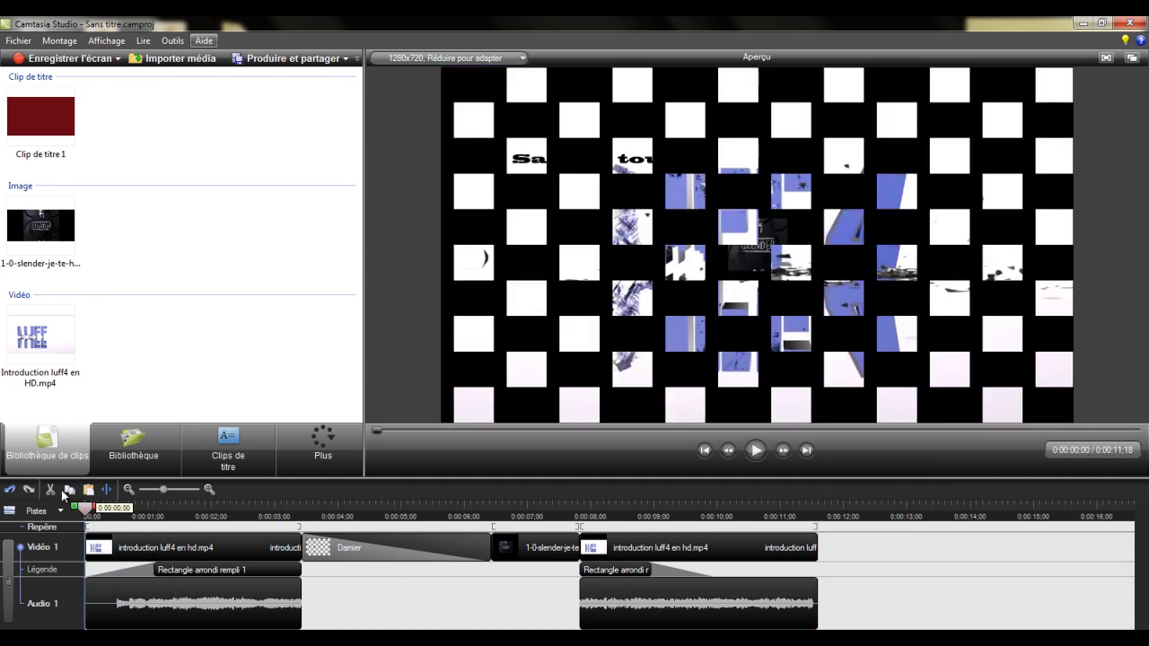
{"action": "left_click", "coordinate": [228, 446]}
{"action": "left_click", "coordinate": [41, 88]}
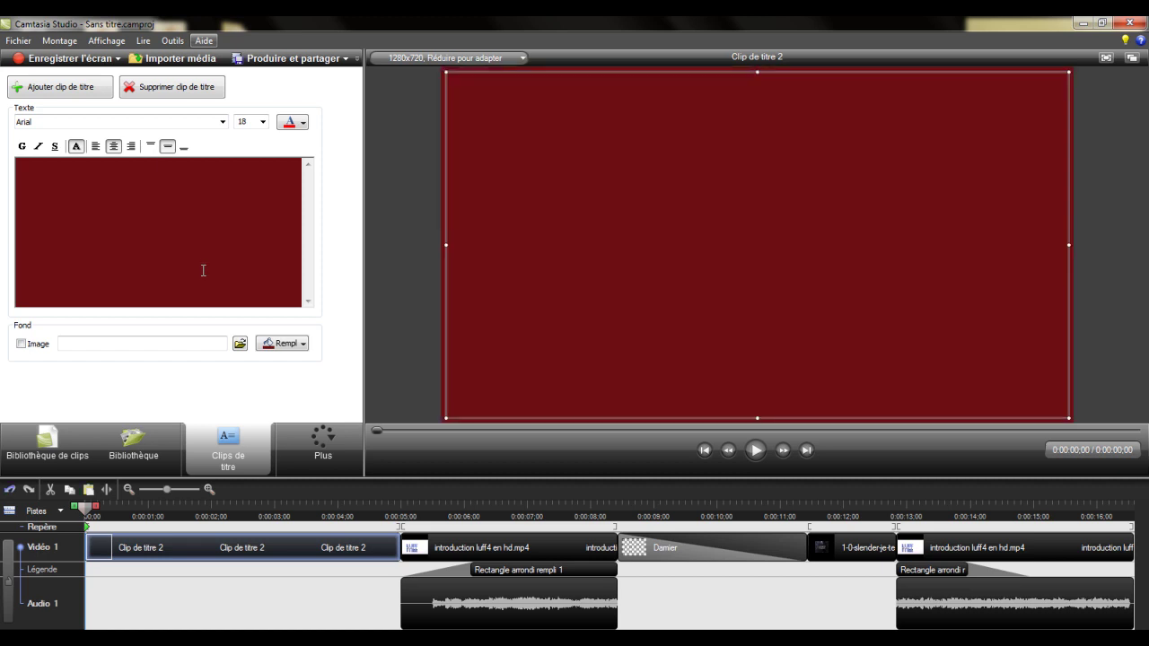
{"action": "type", "text": "Bienvenue a "}
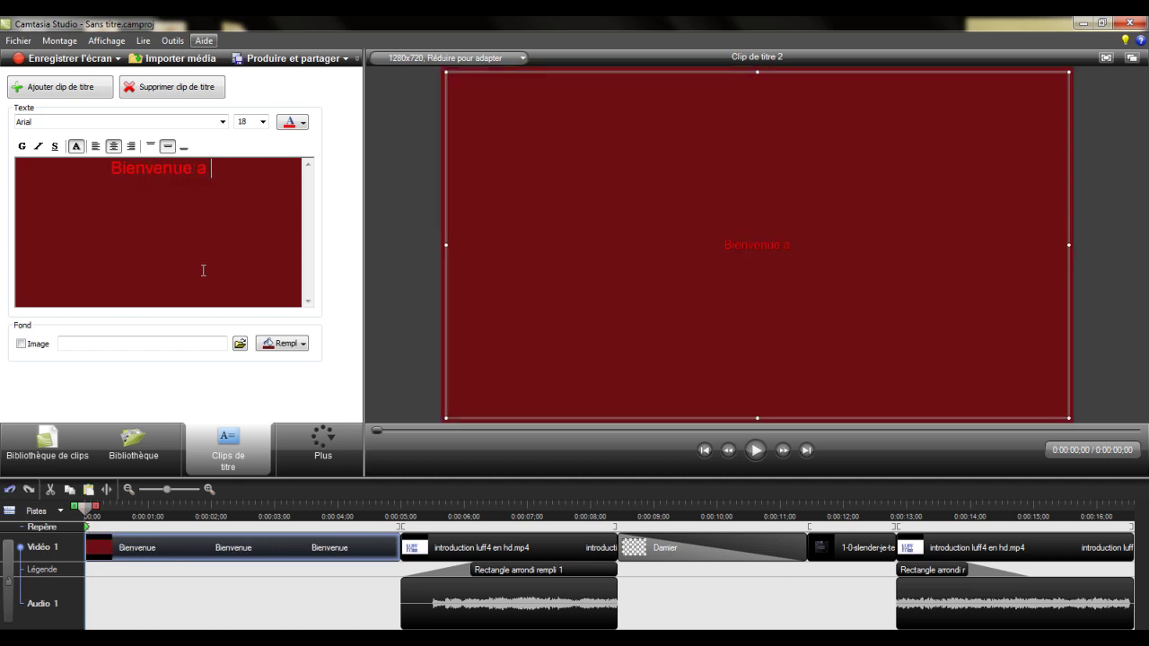
{"action": "type", "text": "tous"}
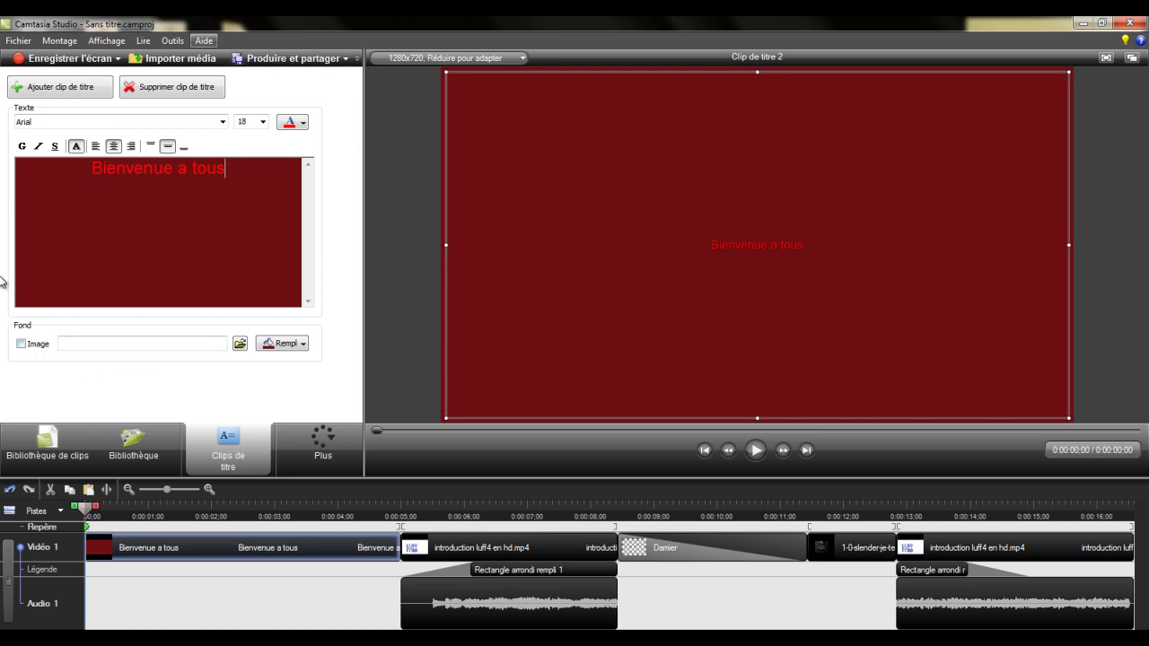
Step: Play back the first seconds of the opening title clip and check it in the preview
{"action": "left_click", "coordinate": [40, 460]}
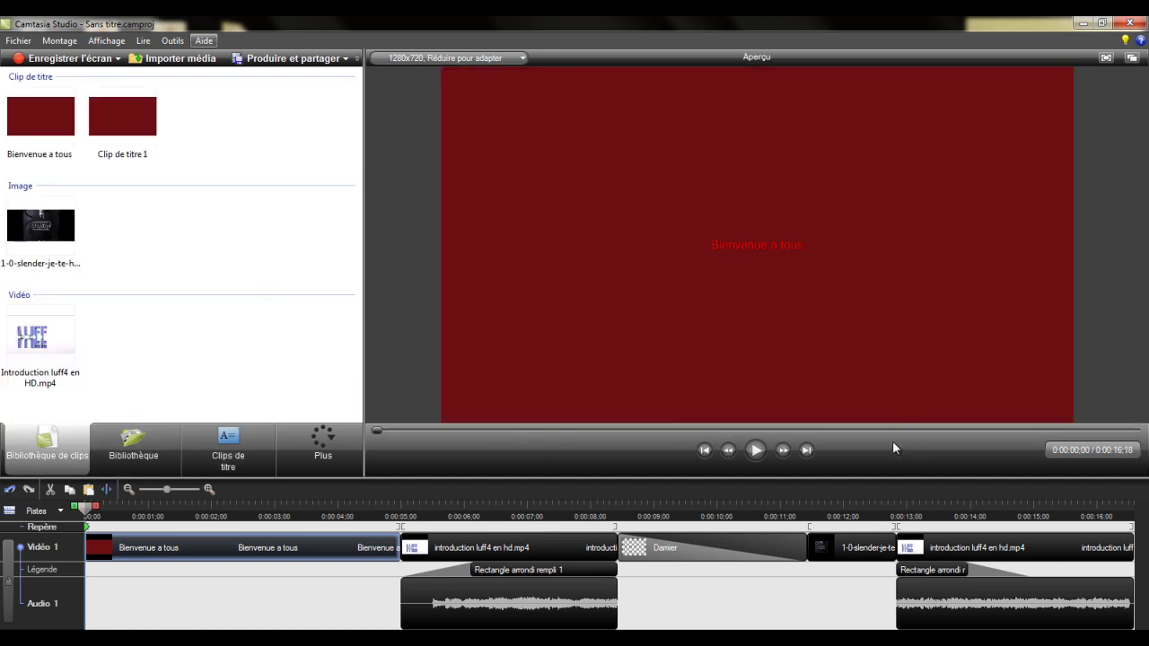
{"action": "left_click", "coordinate": [755, 449]}
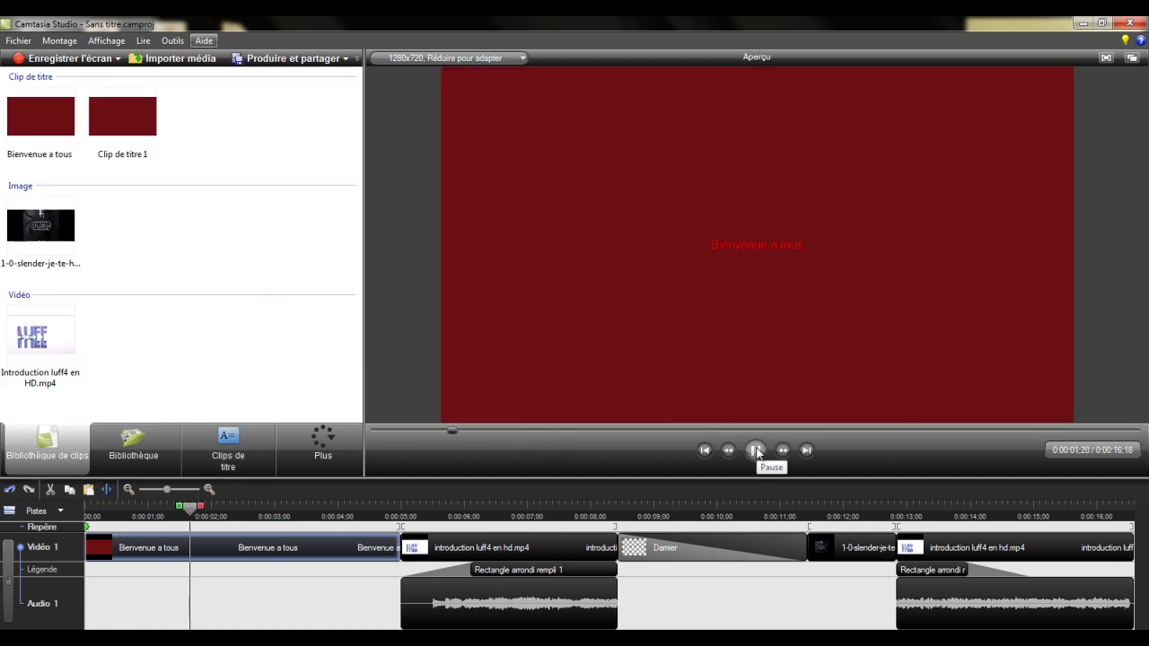
{"action": "left_click", "coordinate": [757, 451]}
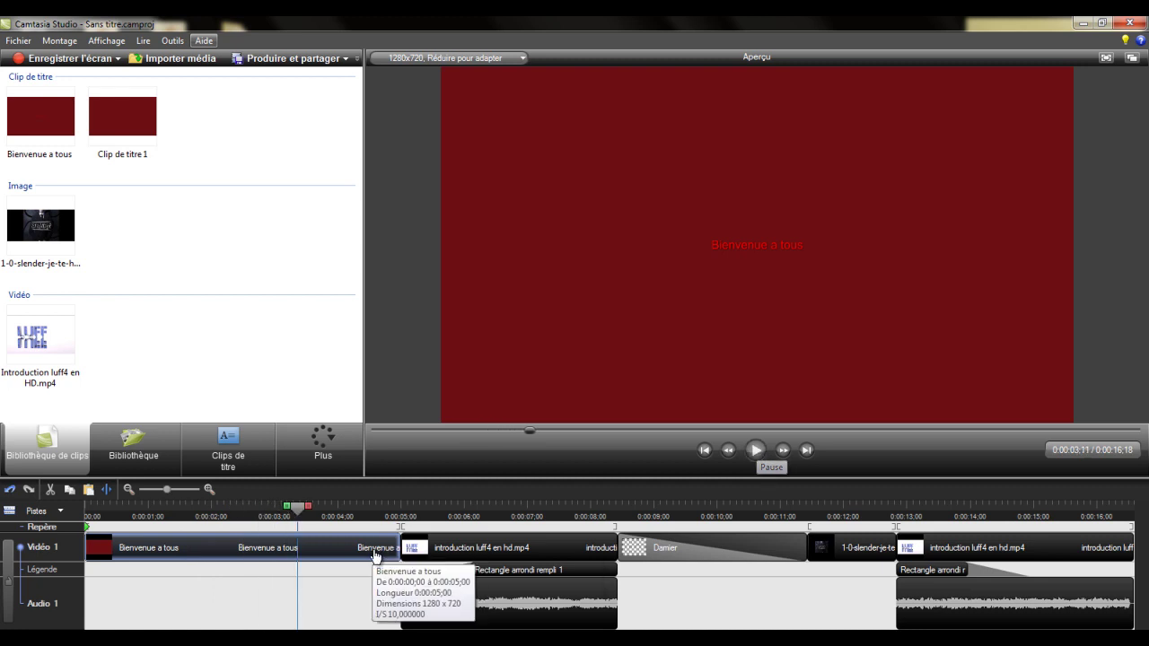
{"action": "left_click", "coordinate": [228, 444]}
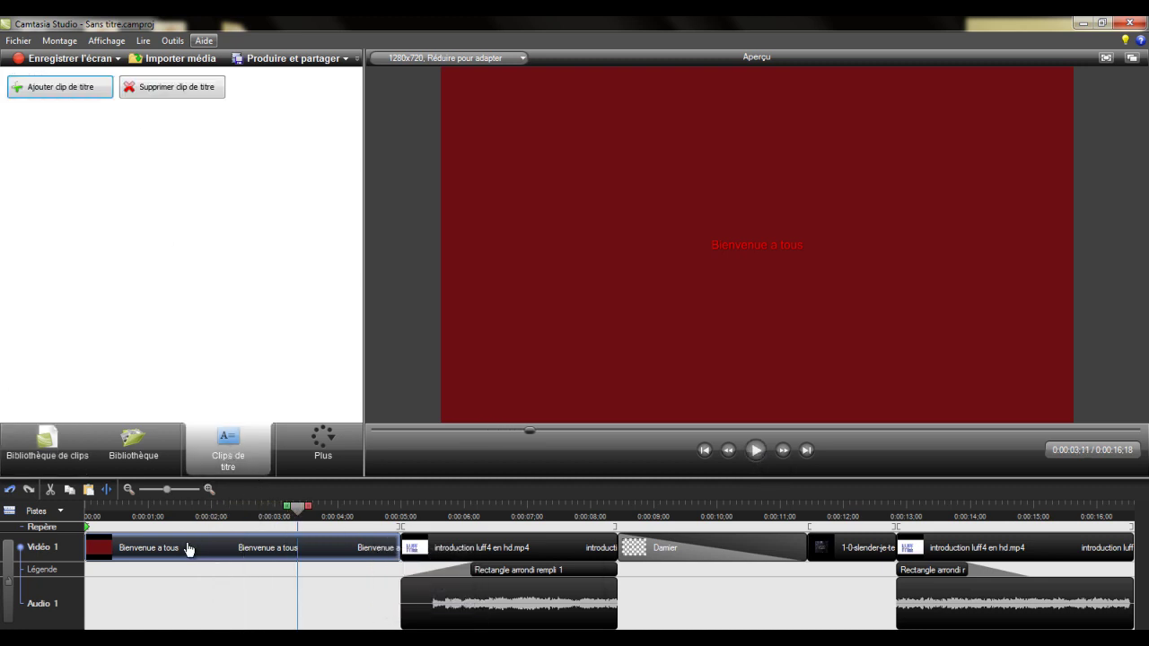
{"action": "key", "text": "ctrl+alt+1"}
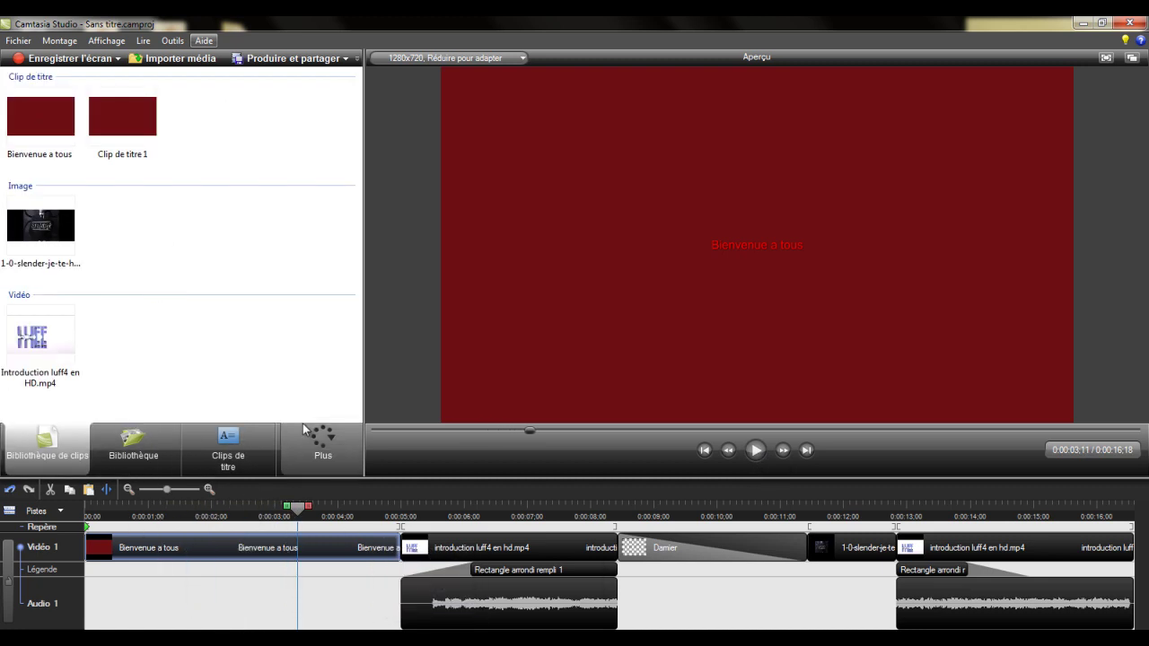
Step: Try recording voice narration on track Audio 2, and discard the recording without saving it
{"action": "left_click", "coordinate": [296, 459]}
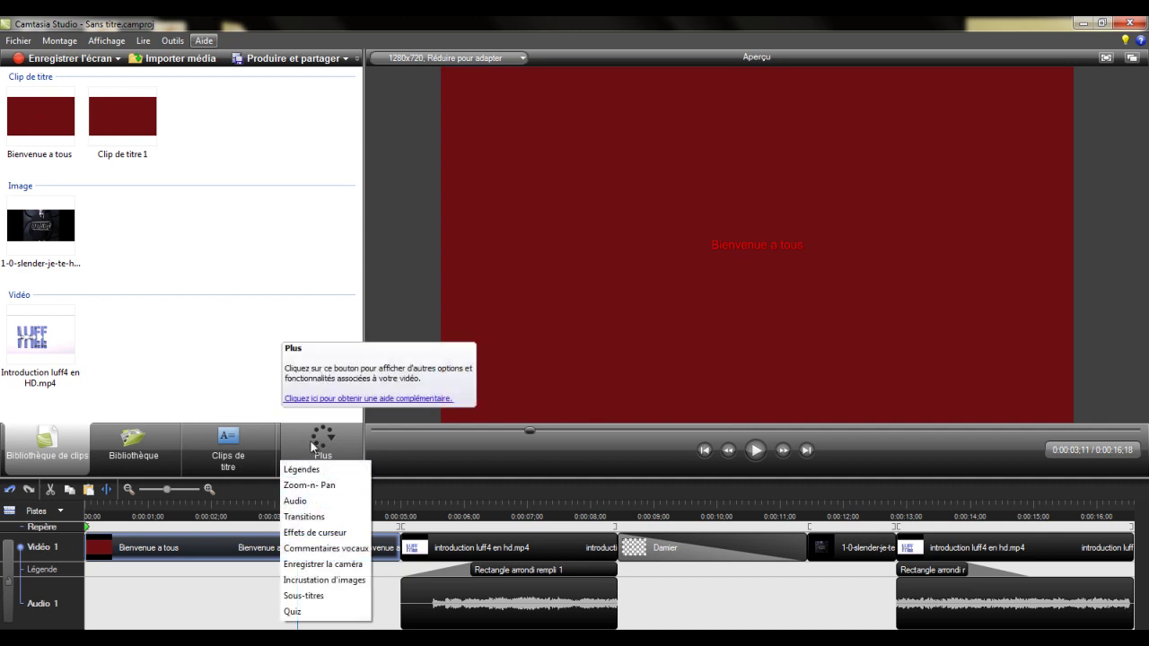
{"action": "left_click", "coordinate": [323, 548]}
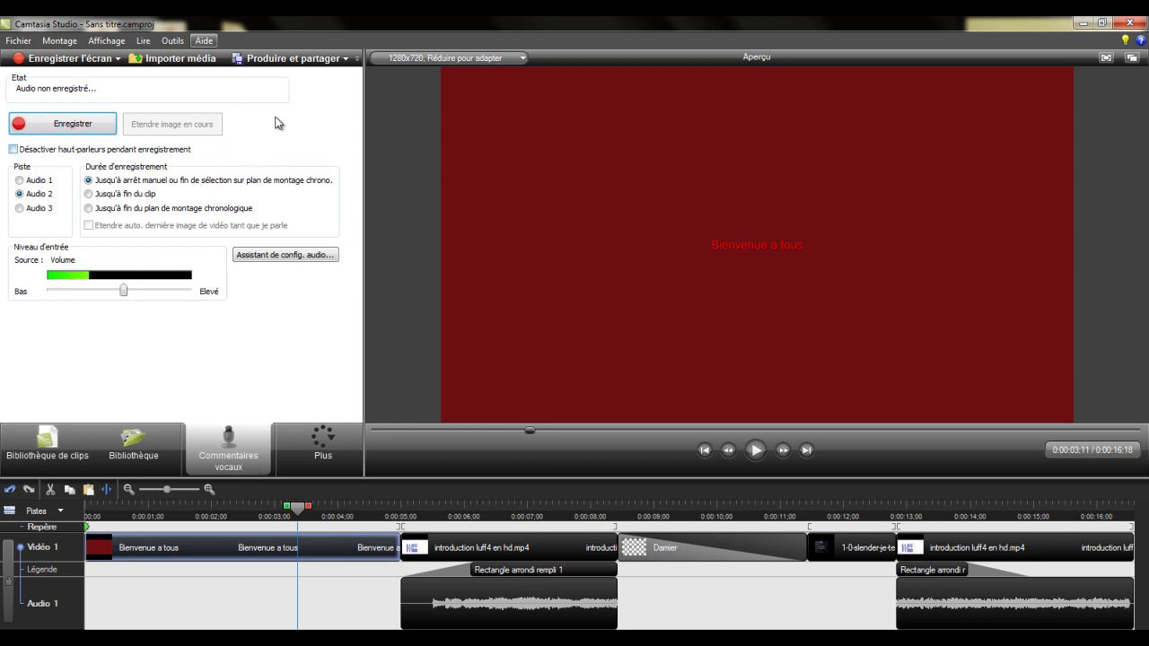
{"action": "left_click", "coordinate": [72, 125]}
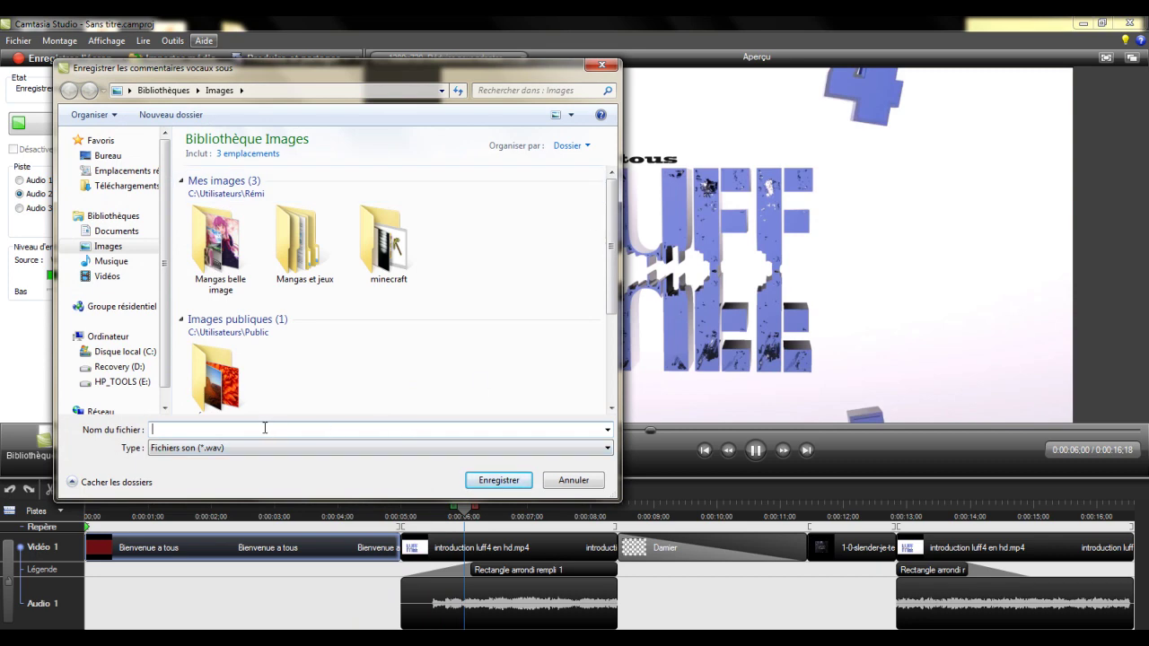
{"action": "left_click", "coordinate": [599, 65]}
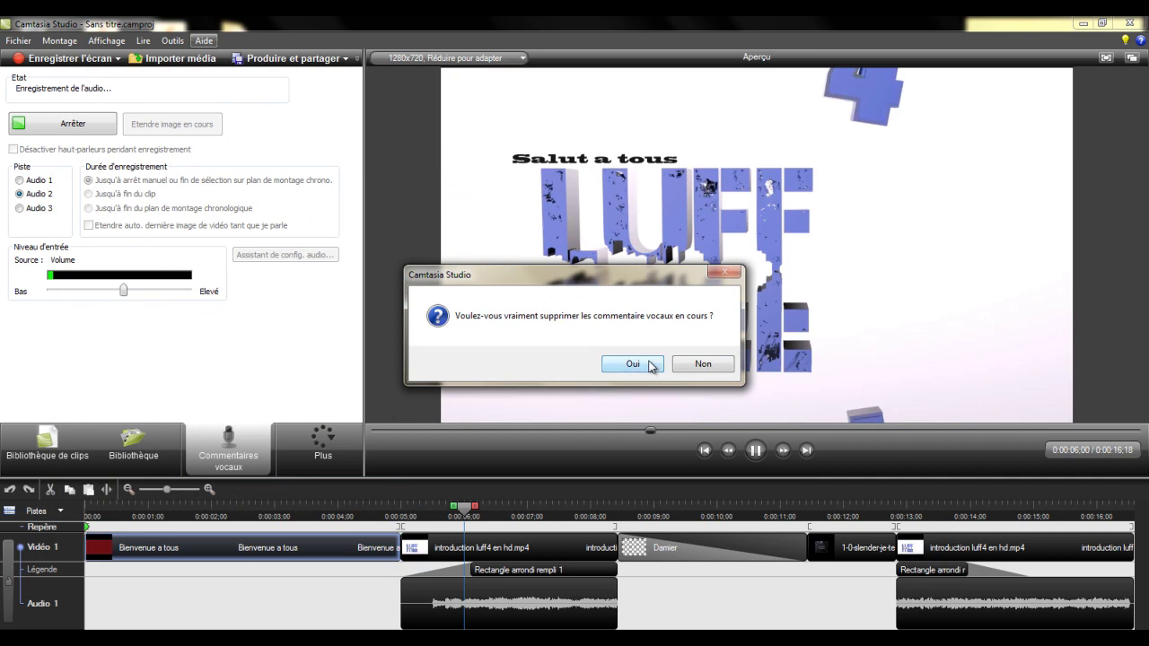
{"action": "left_click", "coordinate": [615, 368]}
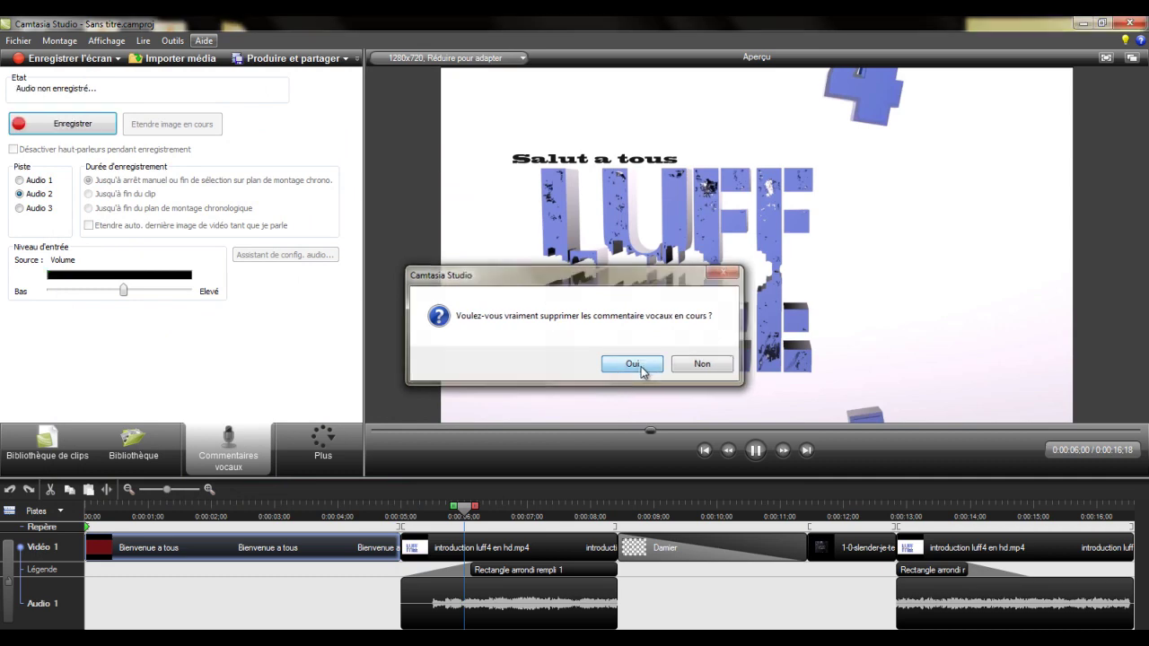
Step: Cut the "Bienvenue a tous" title clip from the start of the timeline
{"action": "left_click", "coordinate": [63, 437]}
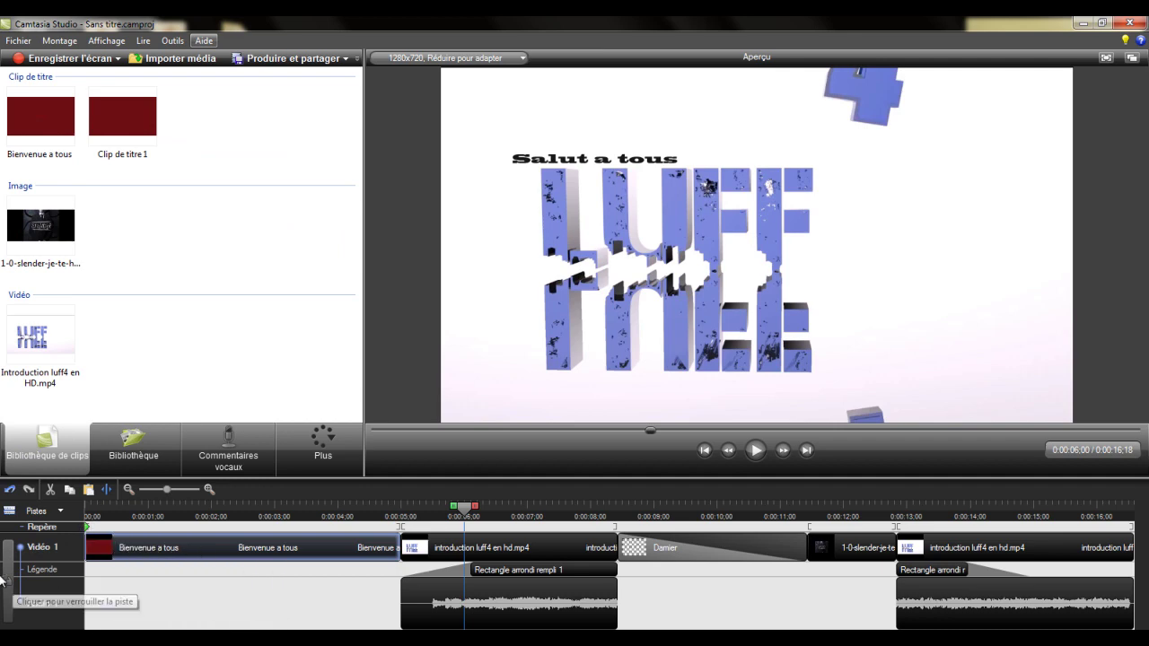
{"action": "right_click", "coordinate": [120, 549]}
{"action": "left_click", "coordinate": [161, 419]}
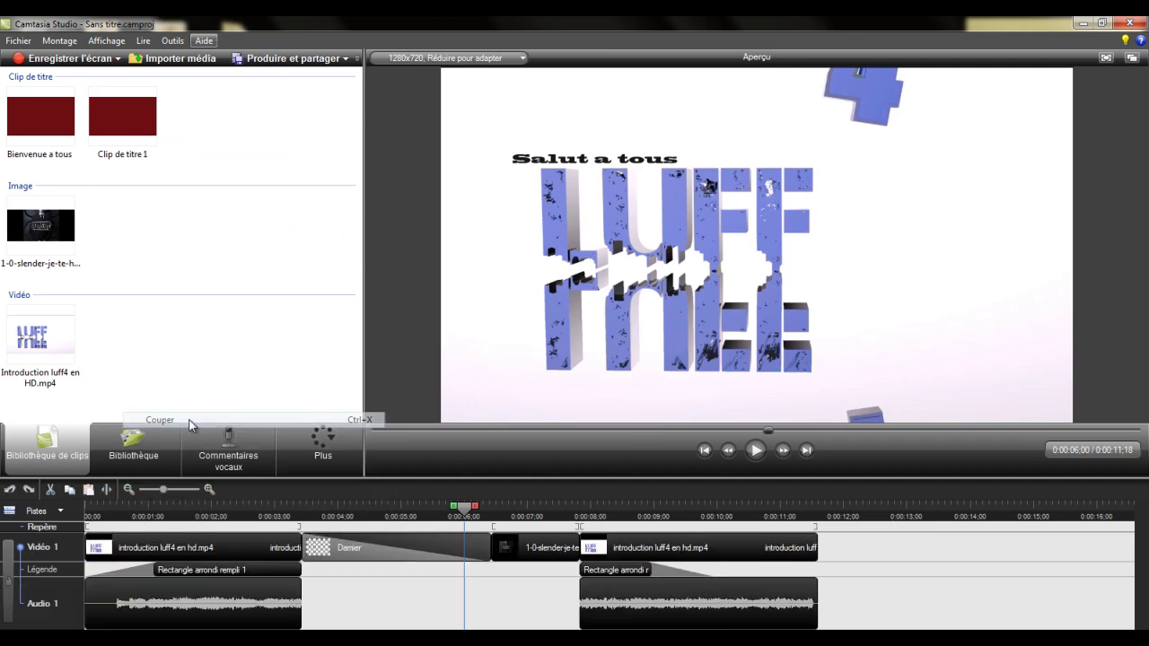
Step: Examine the camera recording options and the picture-in-picture clip list
{"action": "left_click", "coordinate": [332, 441]}
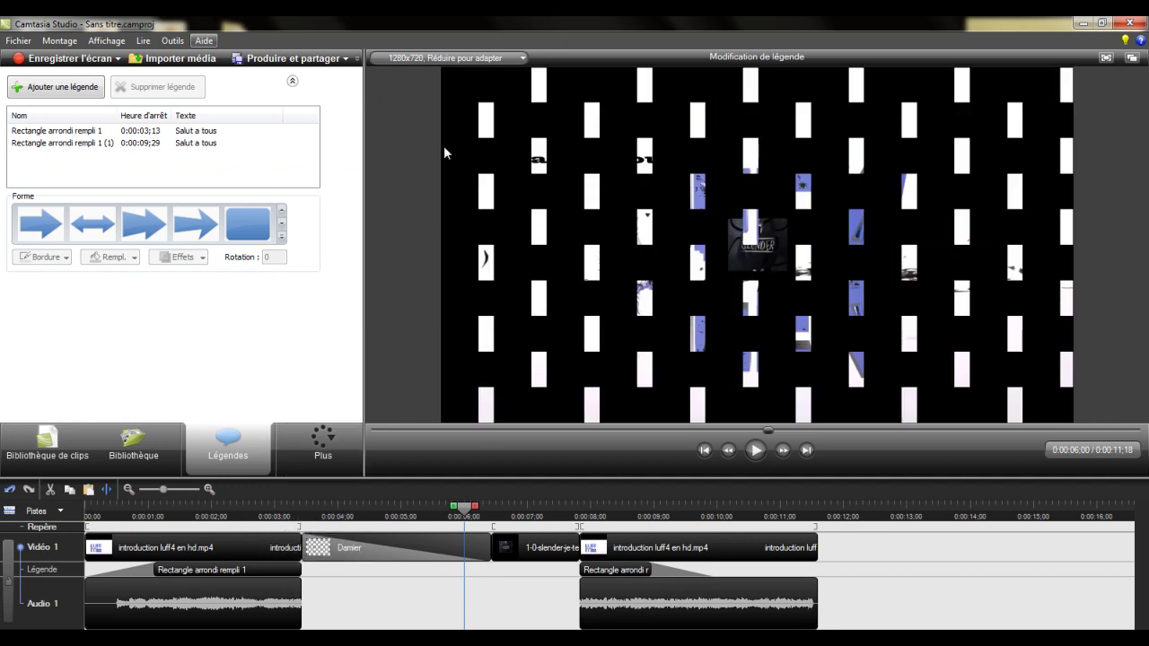
{"action": "left_click", "coordinate": [323, 448]}
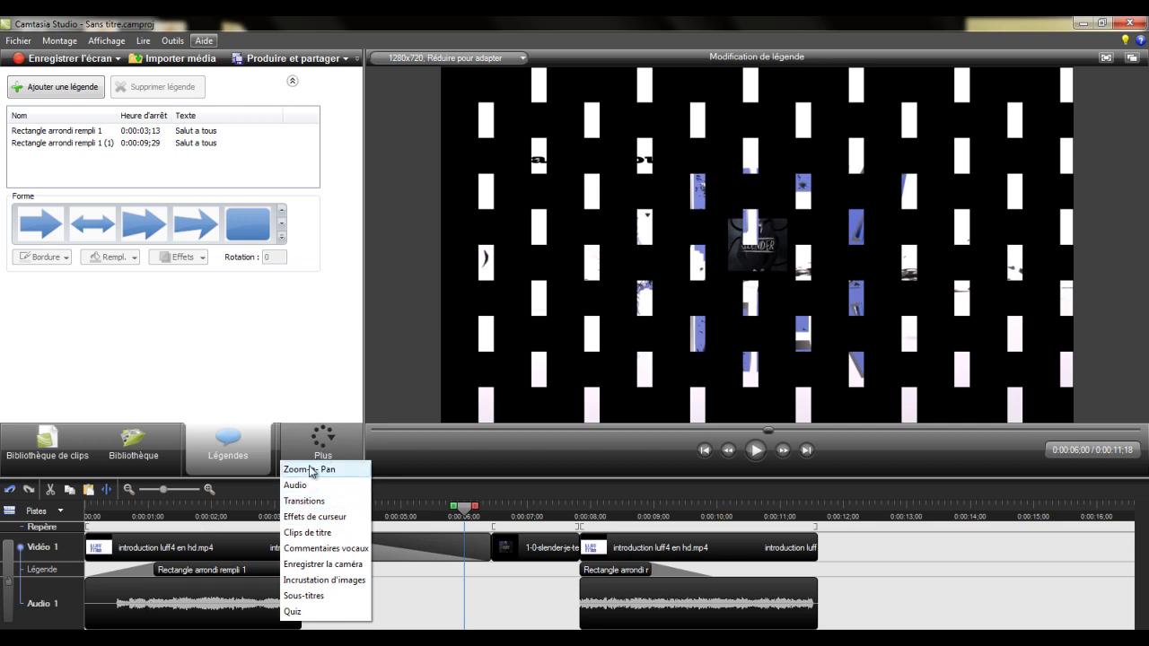
{"action": "left_click", "coordinate": [329, 565]}
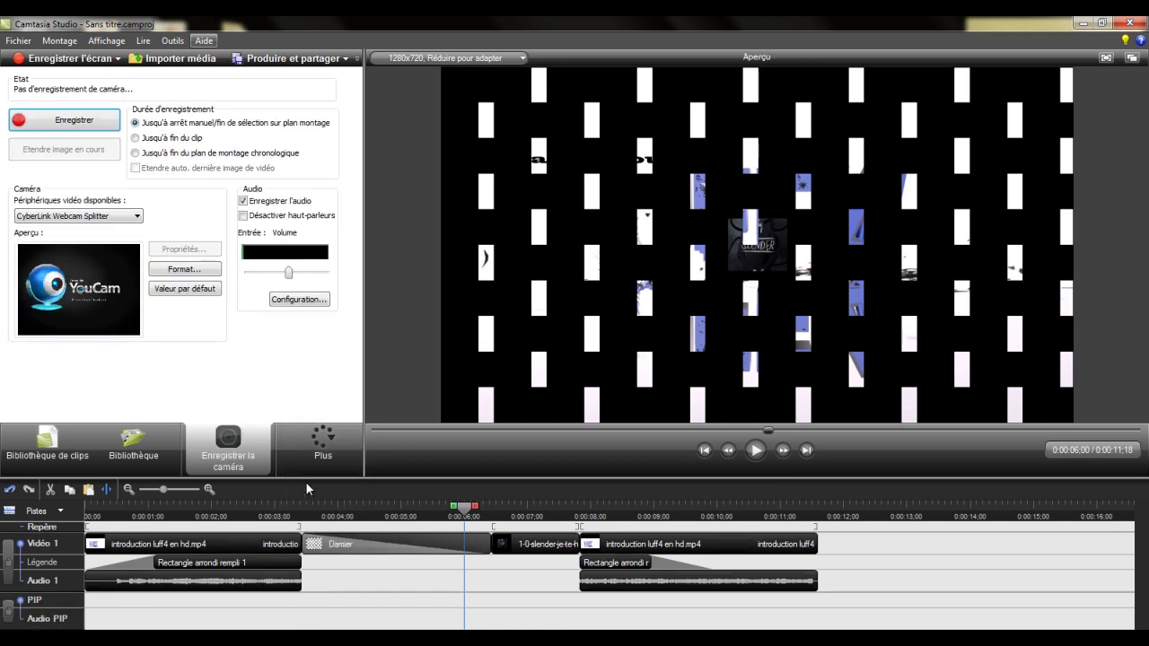
{"action": "left_click", "coordinate": [58, 455]}
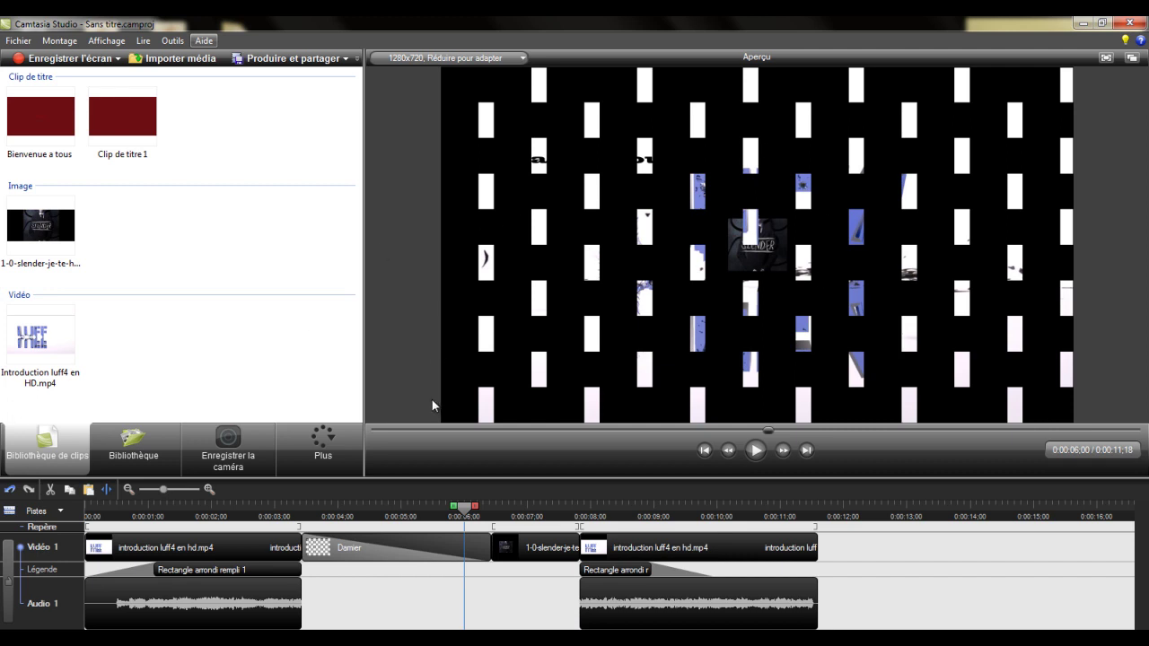
{"action": "left_click", "coordinate": [345, 444]}
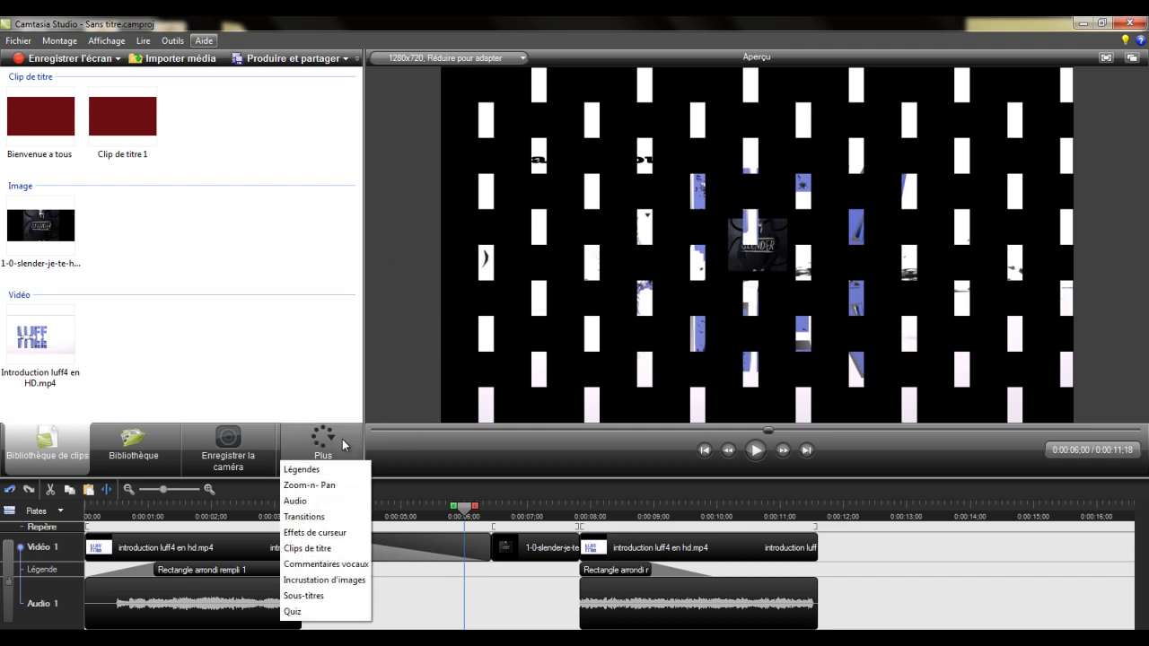
{"action": "left_click", "coordinate": [314, 581]}
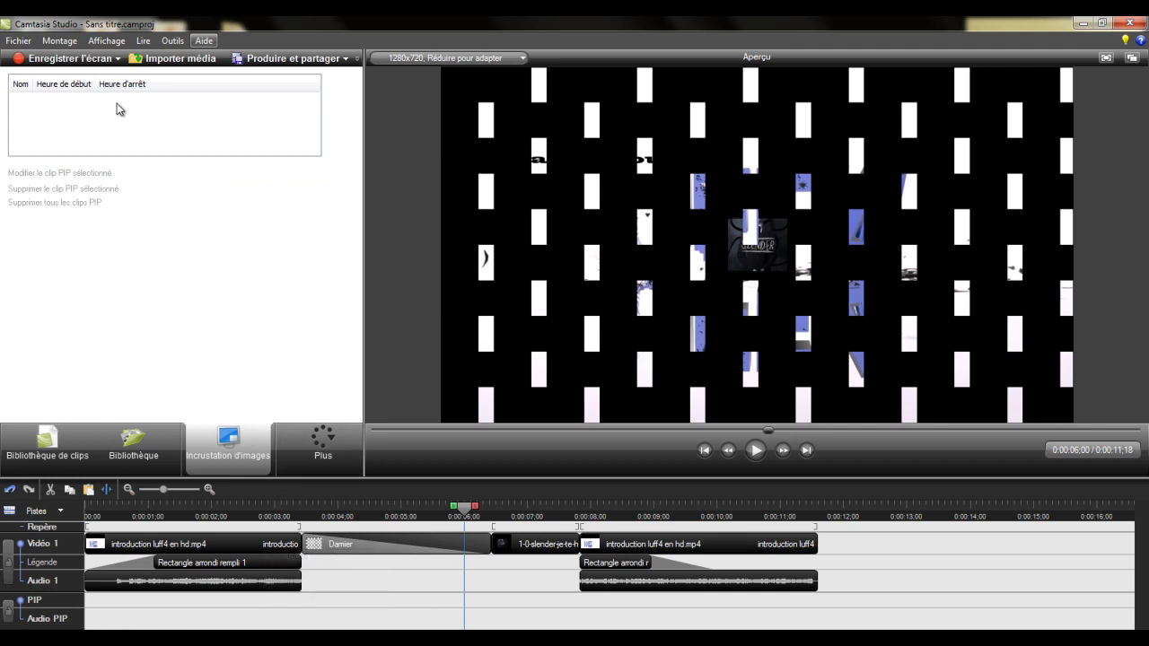
Step: Import the image 2011-11-06_034727_814594 from the Images library into the clip bin
{"action": "left_click", "coordinate": [16, 449]}
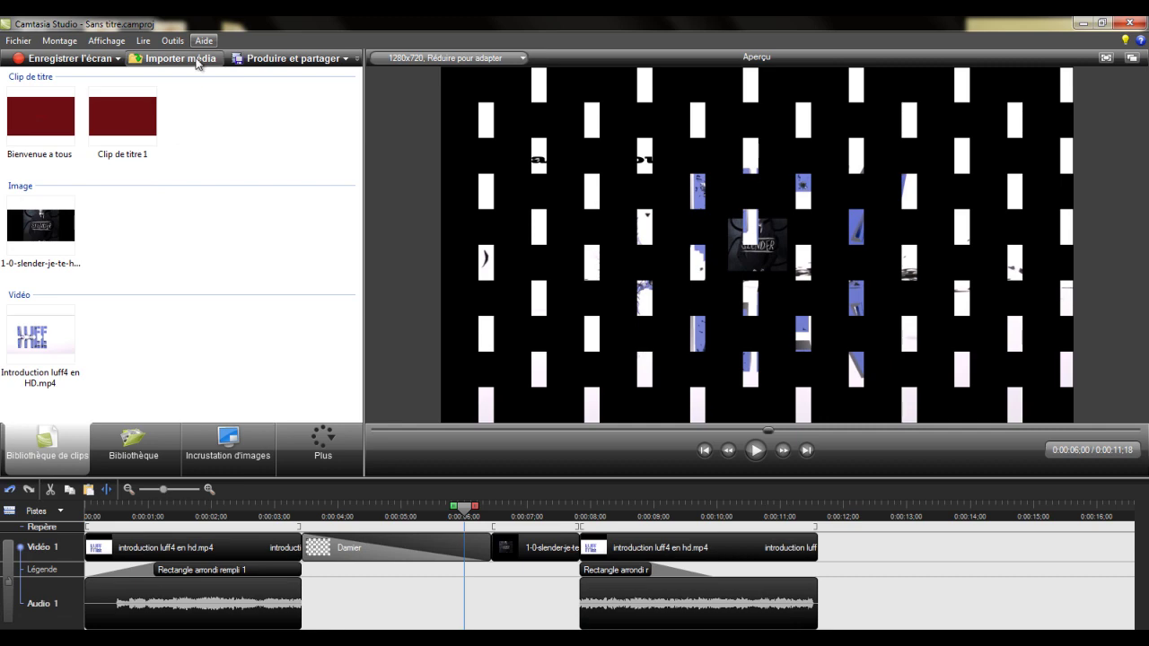
{"action": "left_click", "coordinate": [197, 59]}
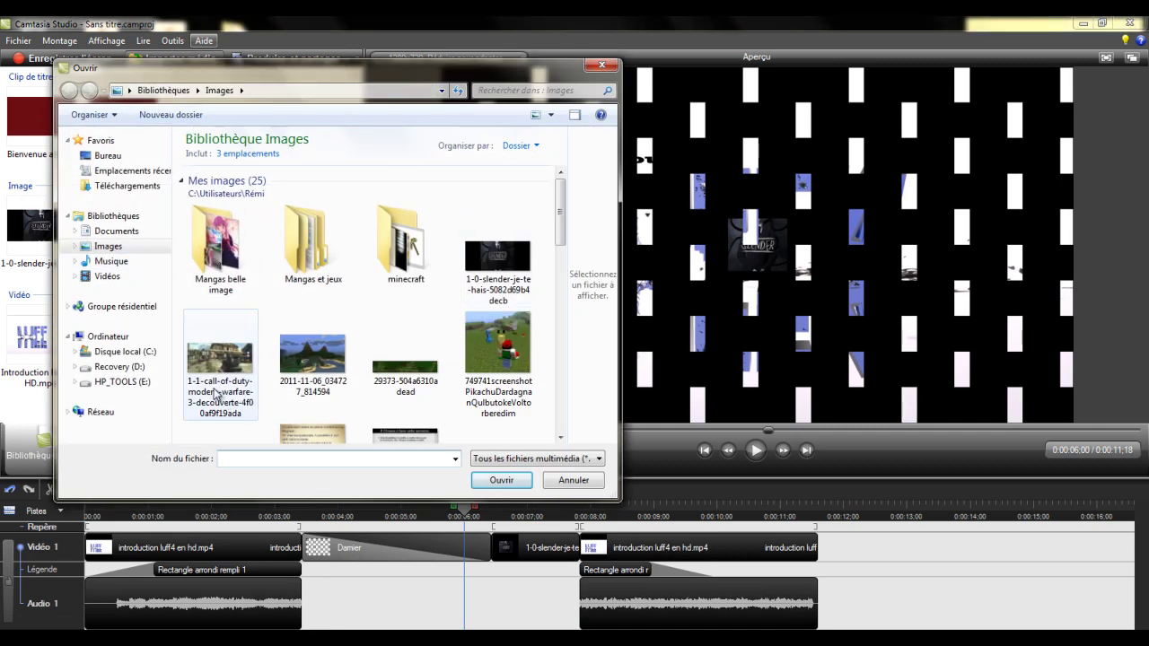
{"action": "left_click", "coordinate": [312, 354]}
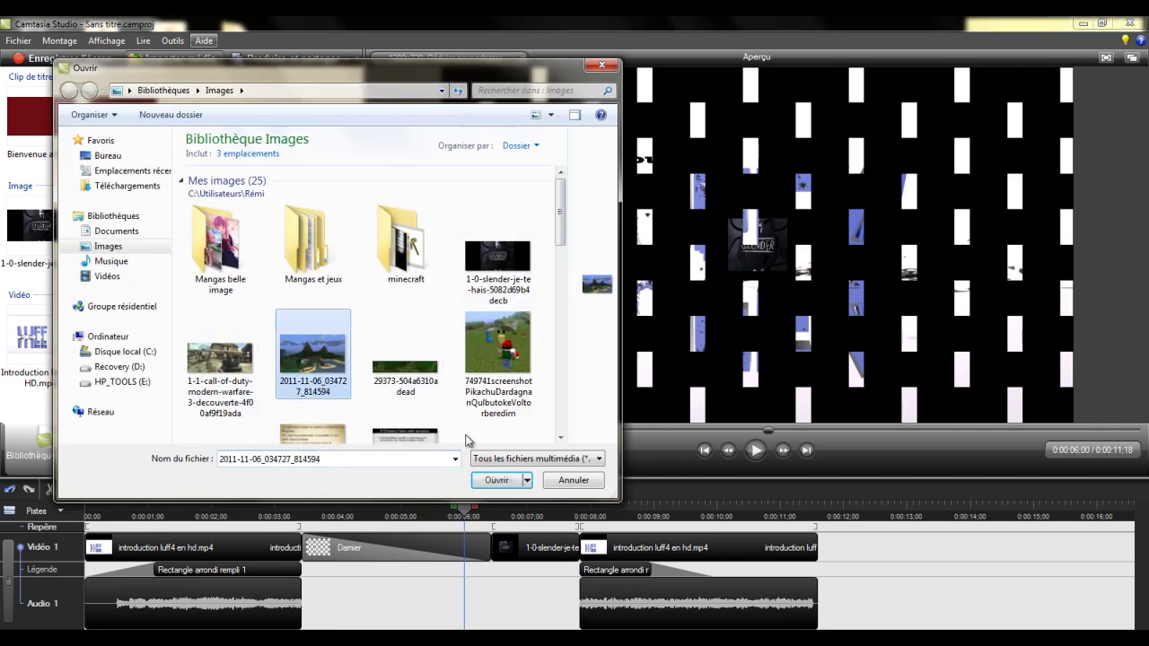
{"action": "left_click", "coordinate": [493, 481]}
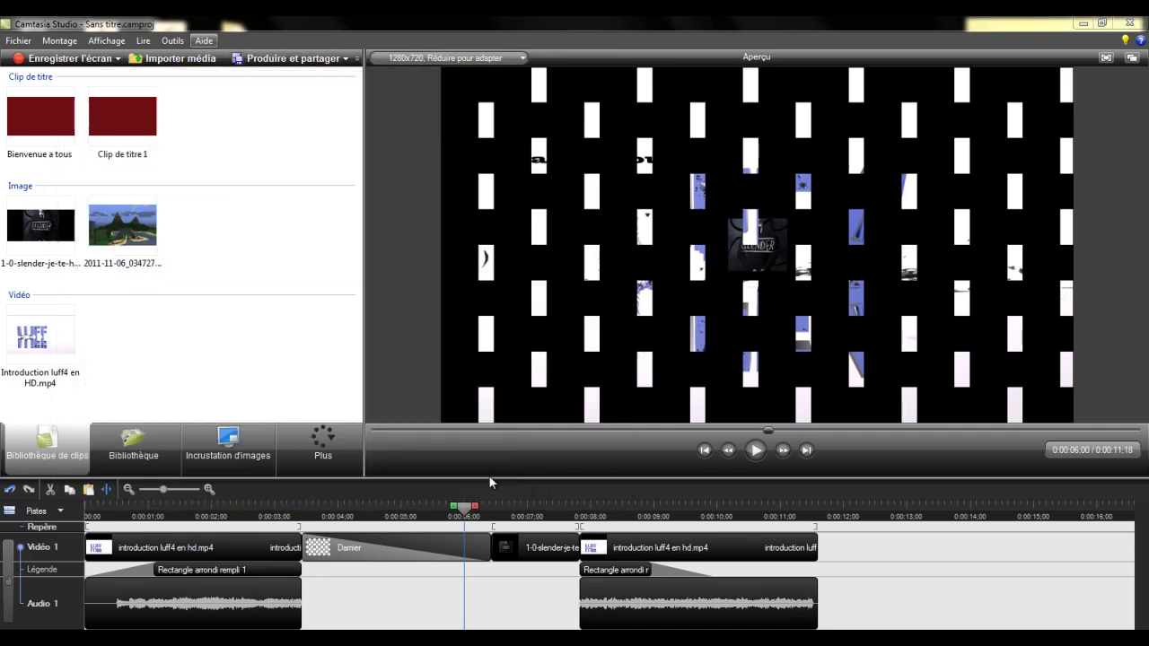
Step: Add the imported landscape image as a callout at 0:00:06;13, where the Slender image starts
{"action": "left_click", "coordinate": [134, 229]}
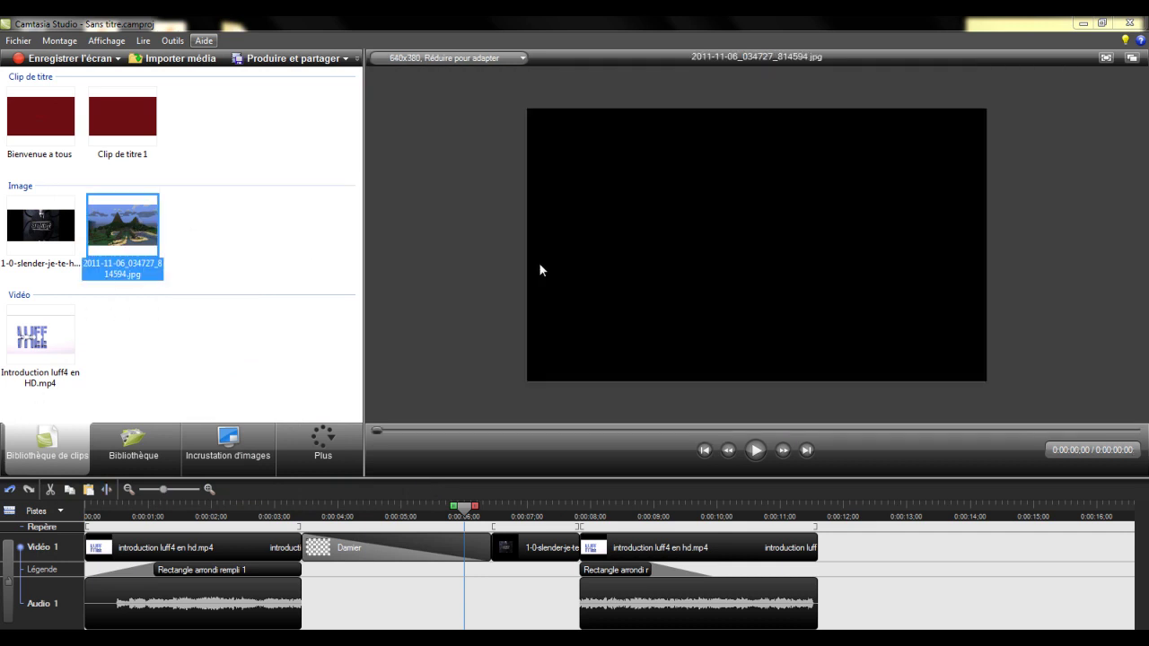
{"action": "left_click", "coordinate": [375, 513]}
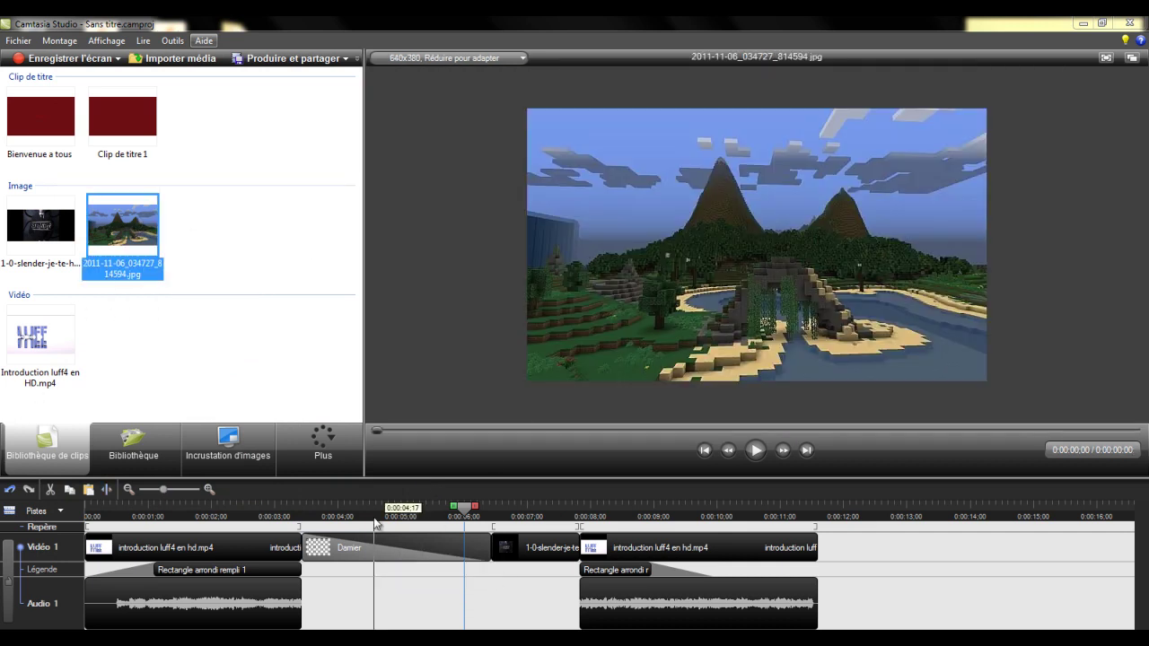
{"action": "left_click_drag", "start_coordinate": [375, 513], "coordinate": [488, 471]}
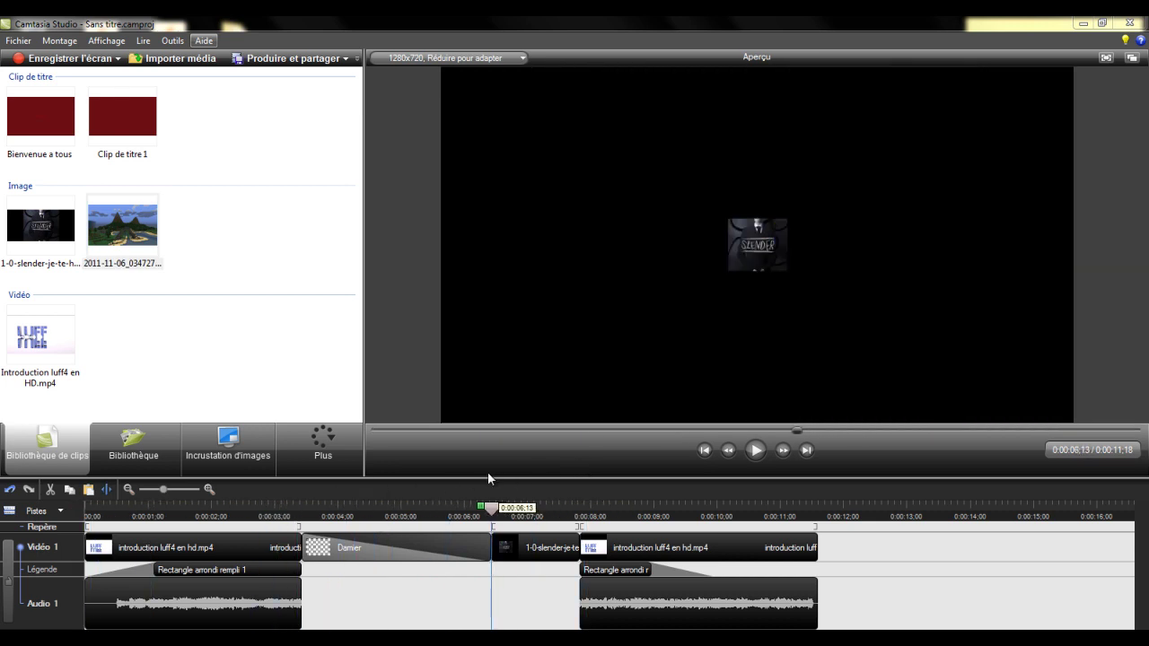
{"action": "right_click", "coordinate": [136, 221]}
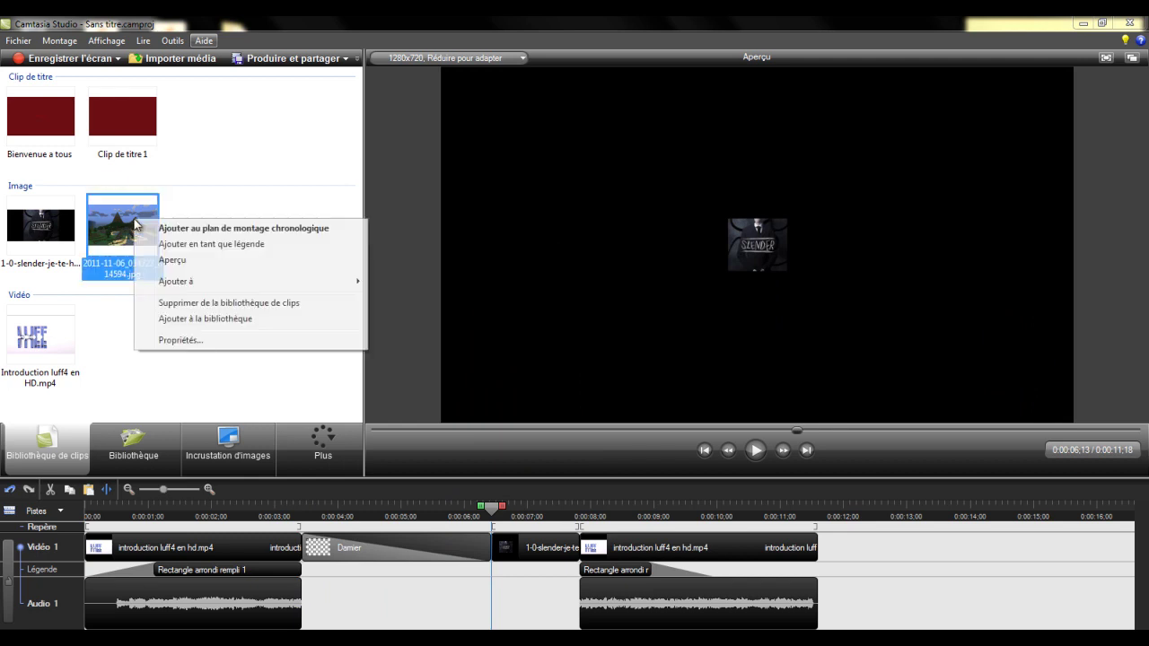
{"action": "left_click", "coordinate": [198, 245]}
Step: Shrink the landscape image callout, rotate it by 19 degrees and place it in the frame's upper-left corner
{"action": "left_click_drag", "start_coordinate": [502, 170], "coordinate": [570, 221]}
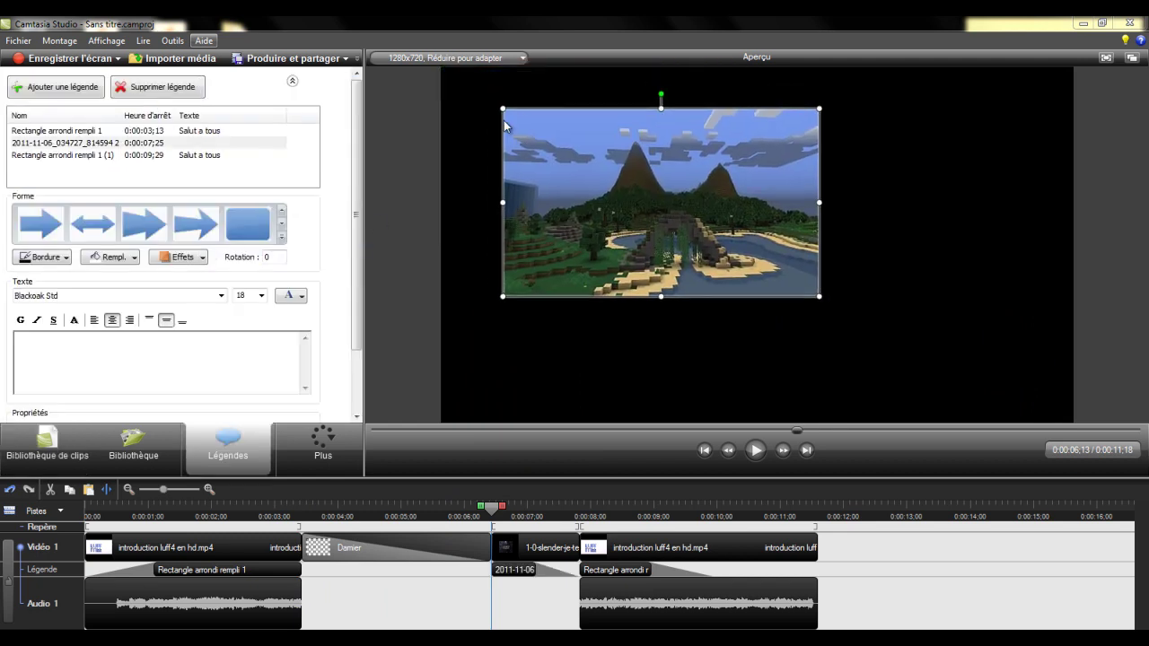
{"action": "left_click_drag", "start_coordinate": [502, 106], "coordinate": [655, 199]}
{"action": "left_click_drag", "start_coordinate": [765, 191], "coordinate": [525, 101]}
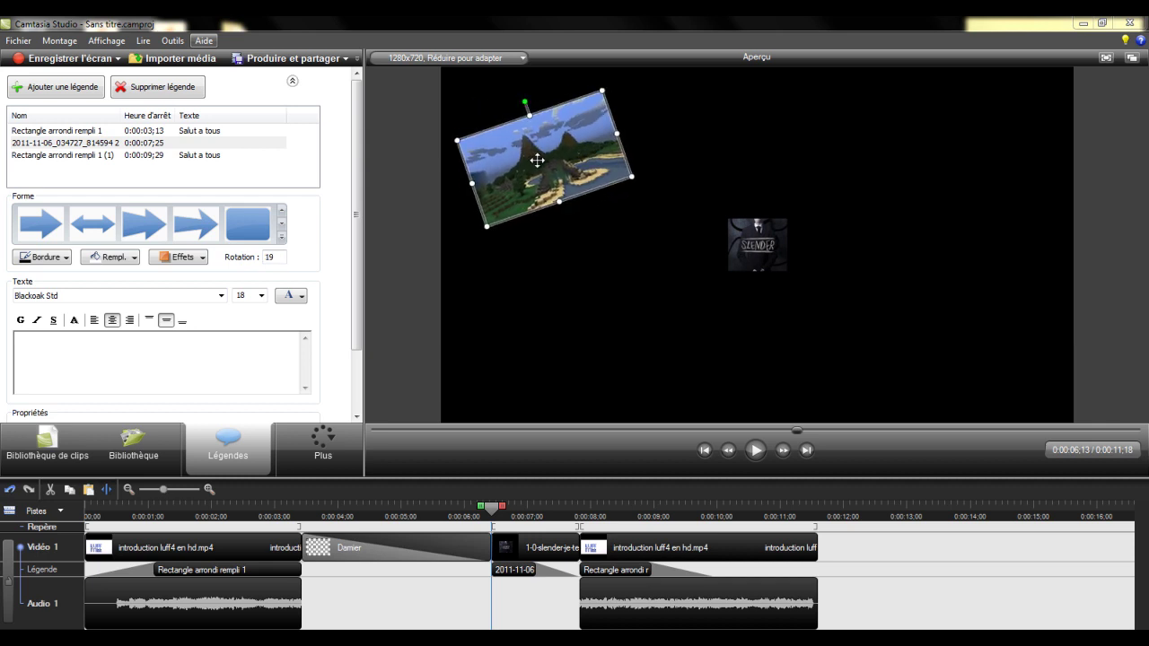
Step: Nudge the landscape image callout slightly closer to the frame's upper-left corner and deselect it
{"action": "left_click_drag", "start_coordinate": [537, 160], "coordinate": [533, 151]}
{"action": "left_click", "coordinate": [615, 314]}
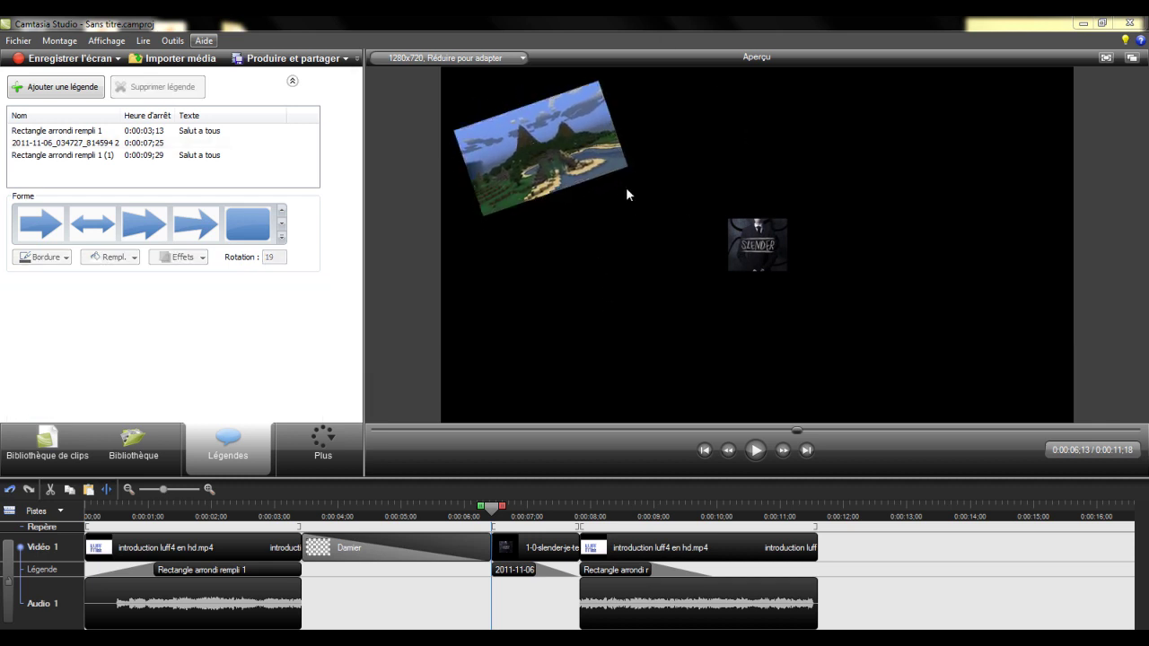
Step: Try adding text to the landscape image callout and erase it
{"action": "left_click", "coordinate": [571, 134]}
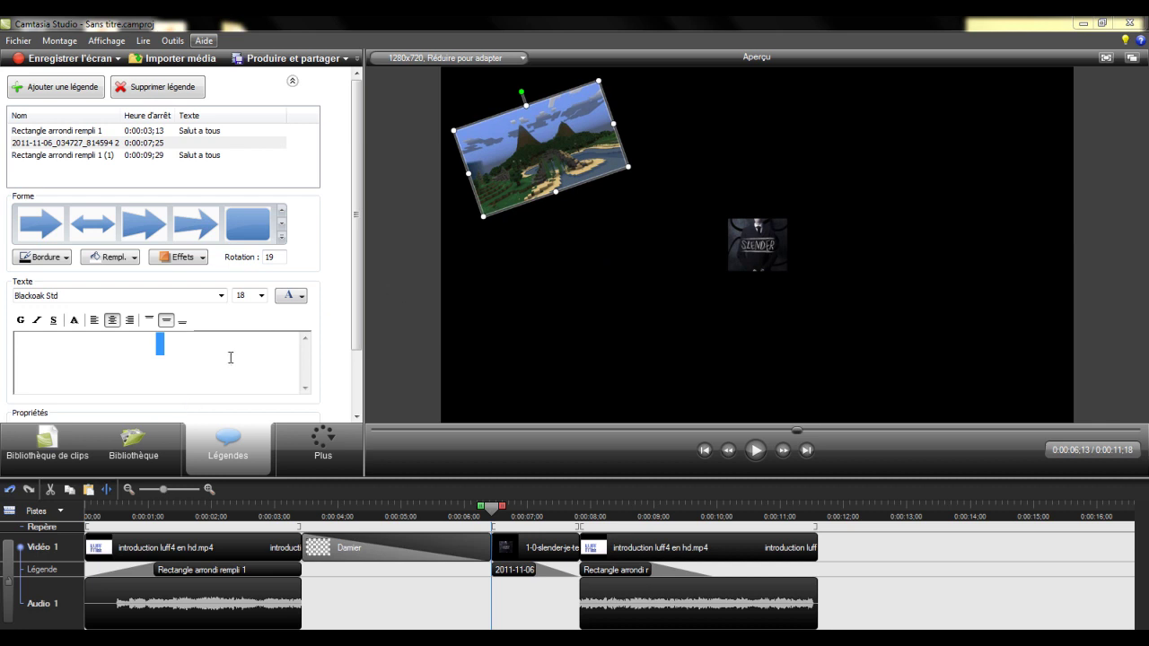
{"action": "type", "text": "gtttt"}
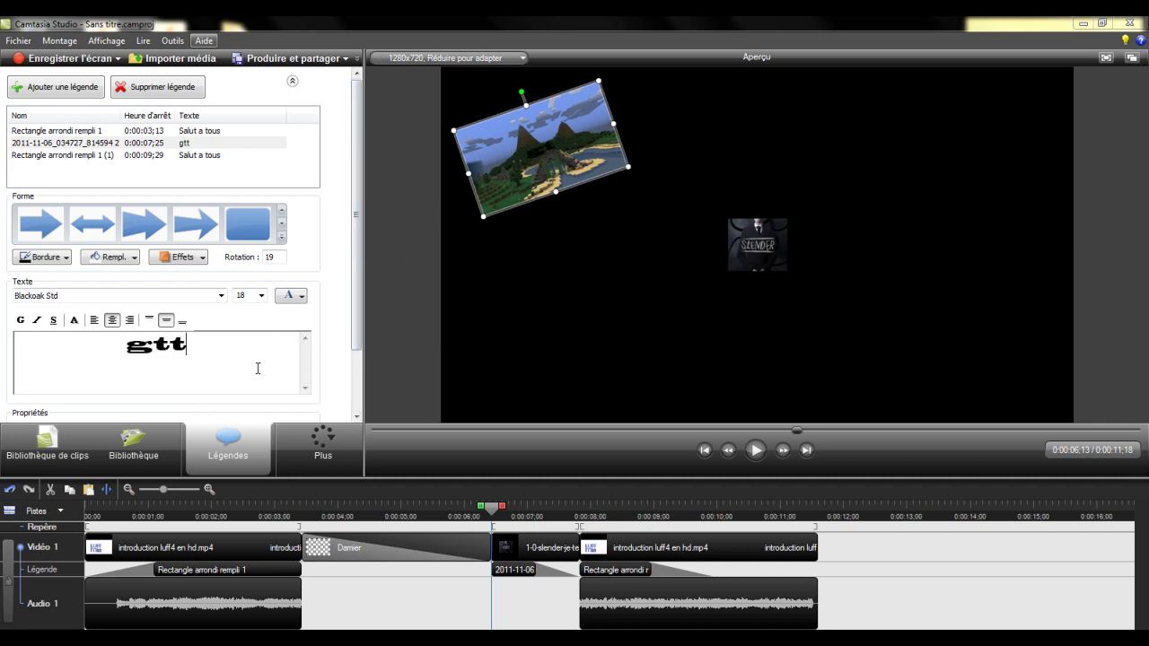
{"action": "key", "text": "BackSpace"}
{"action": "key", "text": "BackSpace"}
{"action": "key", "text": "BackSpace"}
{"action": "key", "text": "BackSpace"}
{"action": "key", "text": "BackSpace"}
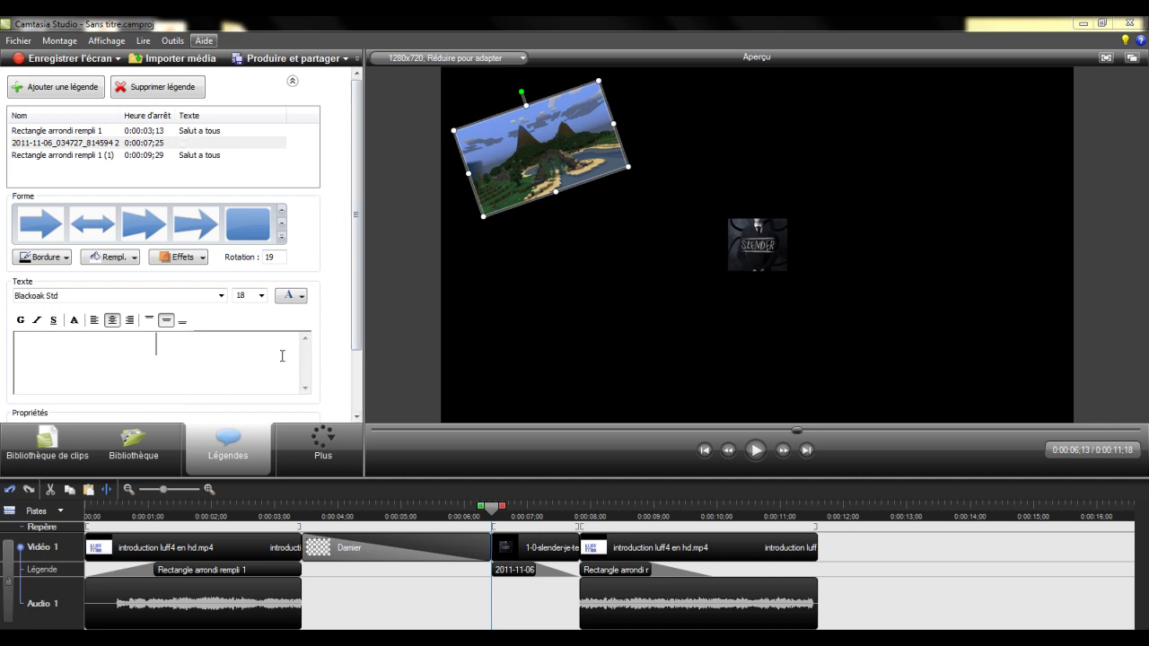
{"action": "left_click", "coordinate": [74, 458]}
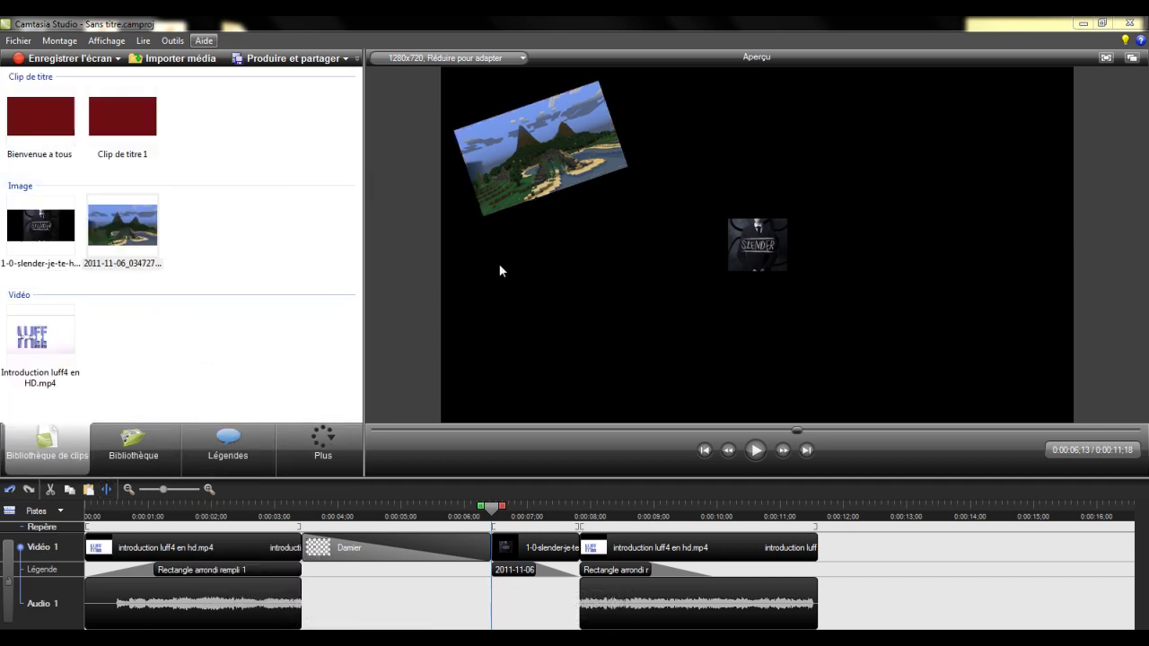
{"action": "left_click", "coordinate": [537, 179]}
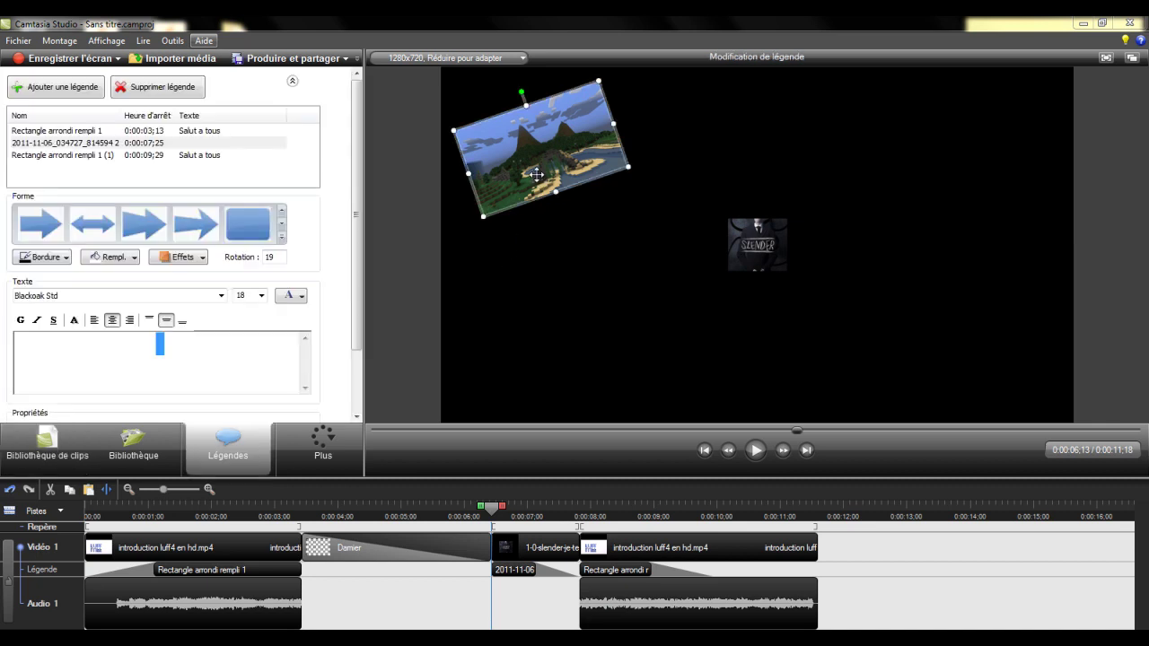
{"action": "right_click", "coordinate": [537, 178]}
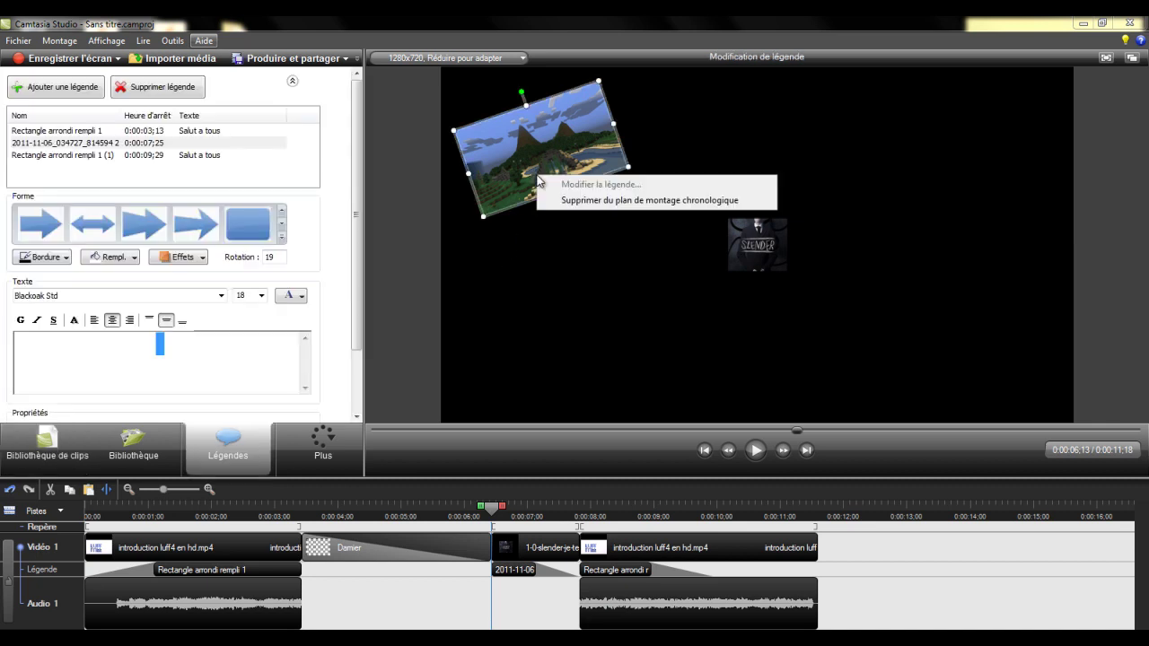
{"action": "left_click", "coordinate": [336, 235]}
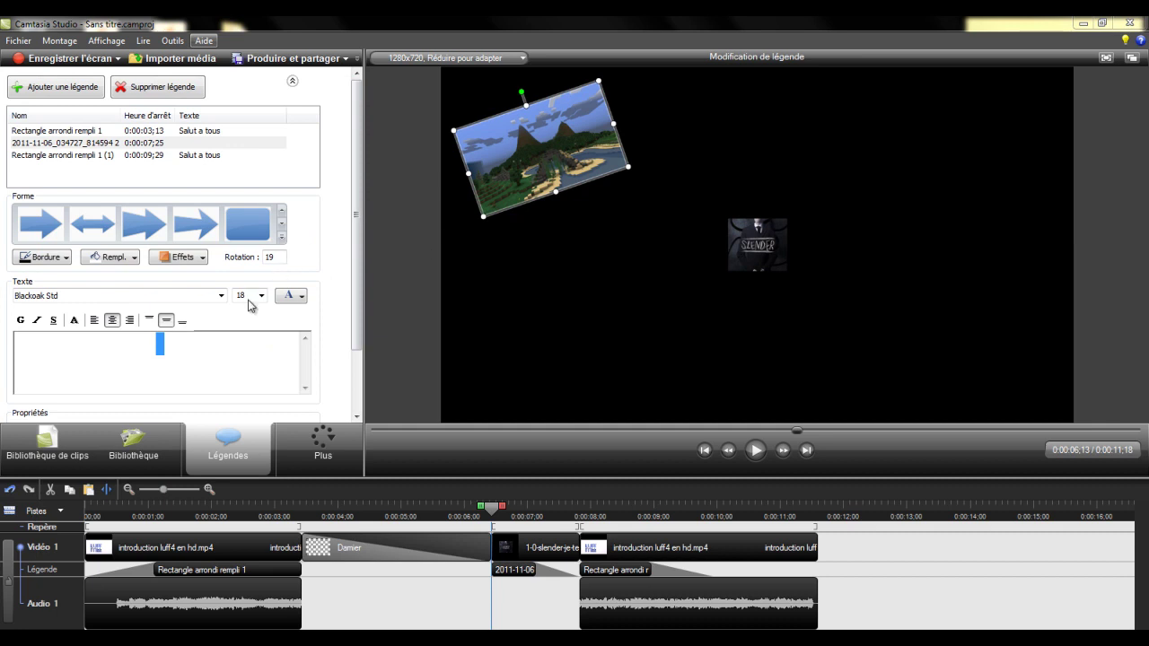
{"action": "left_click", "coordinate": [210, 374]}
{"action": "type", "text": "Sa"}
{"action": "key", "text": "BackSpace"}
{"action": "key", "text": "BackSpace"}
{"action": "left_click", "coordinate": [59, 451]}
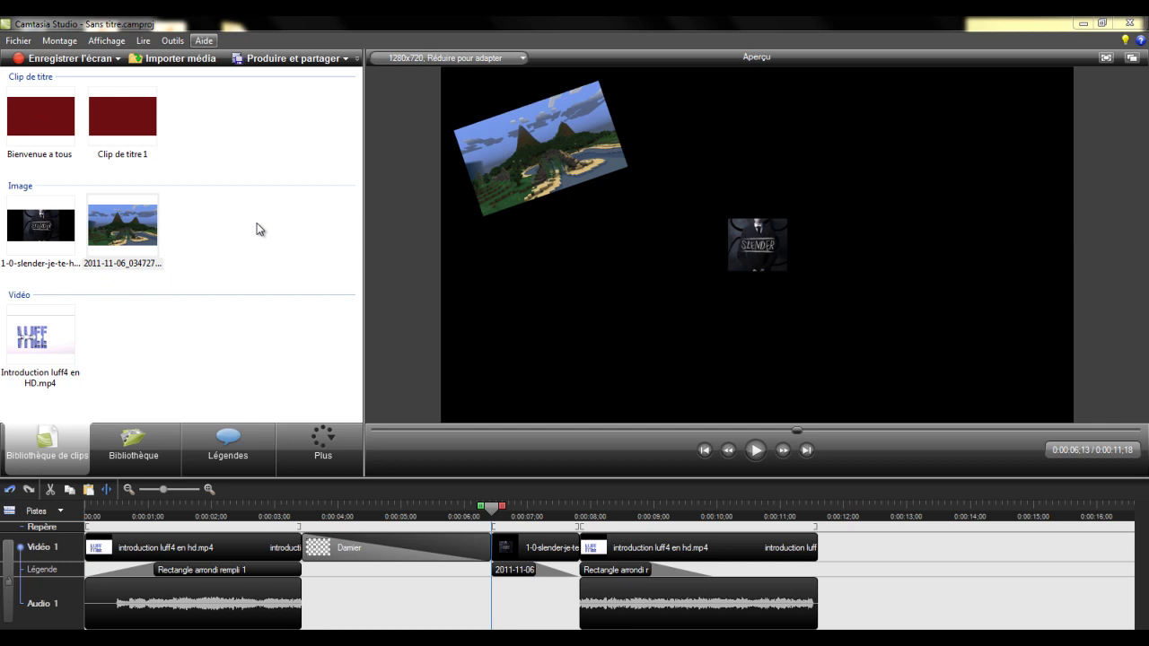
Step: Open the captions tools, dismiss the tip, and try starting text-audio synchronization with the playhead at the timeline's start
{"action": "left_click", "coordinate": [310, 429]}
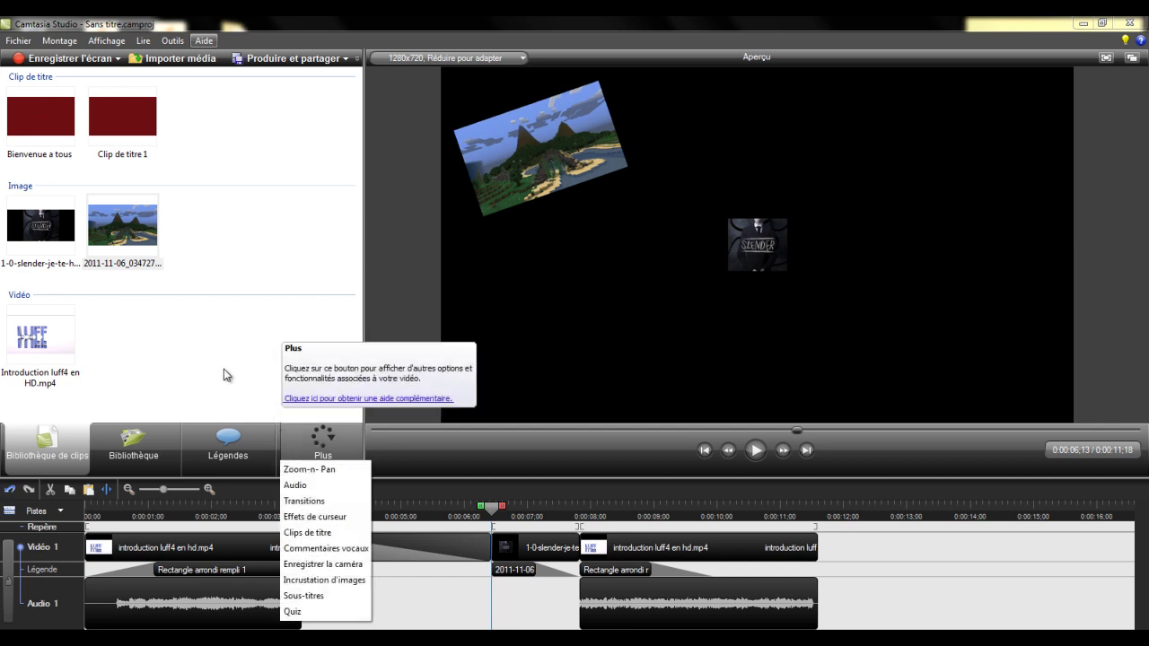
{"action": "left_click", "coordinate": [314, 596]}
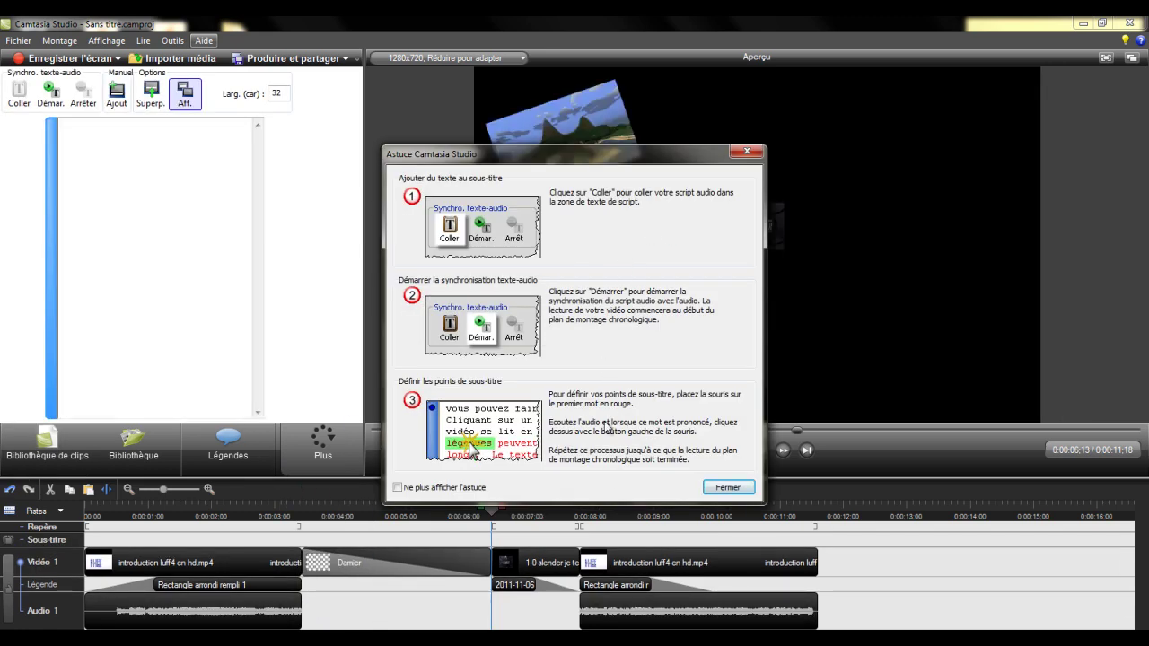
{"action": "left_click", "coordinate": [727, 487]}
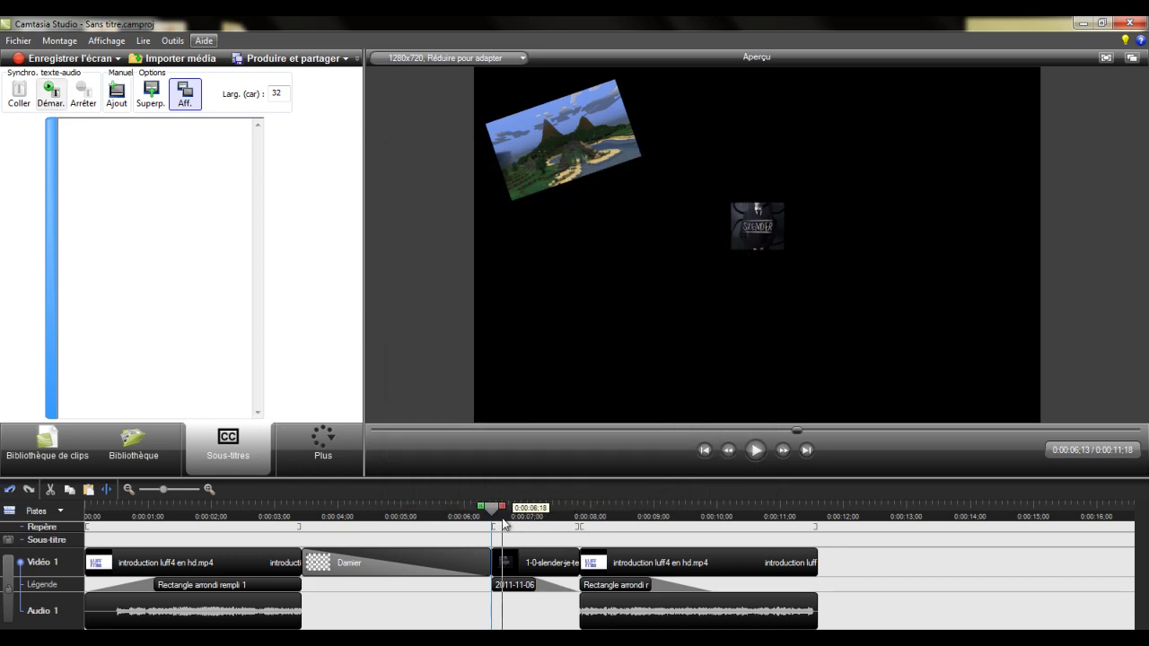
{"action": "left_click_drag", "start_coordinate": [492, 509], "coordinate": [77, 515]}
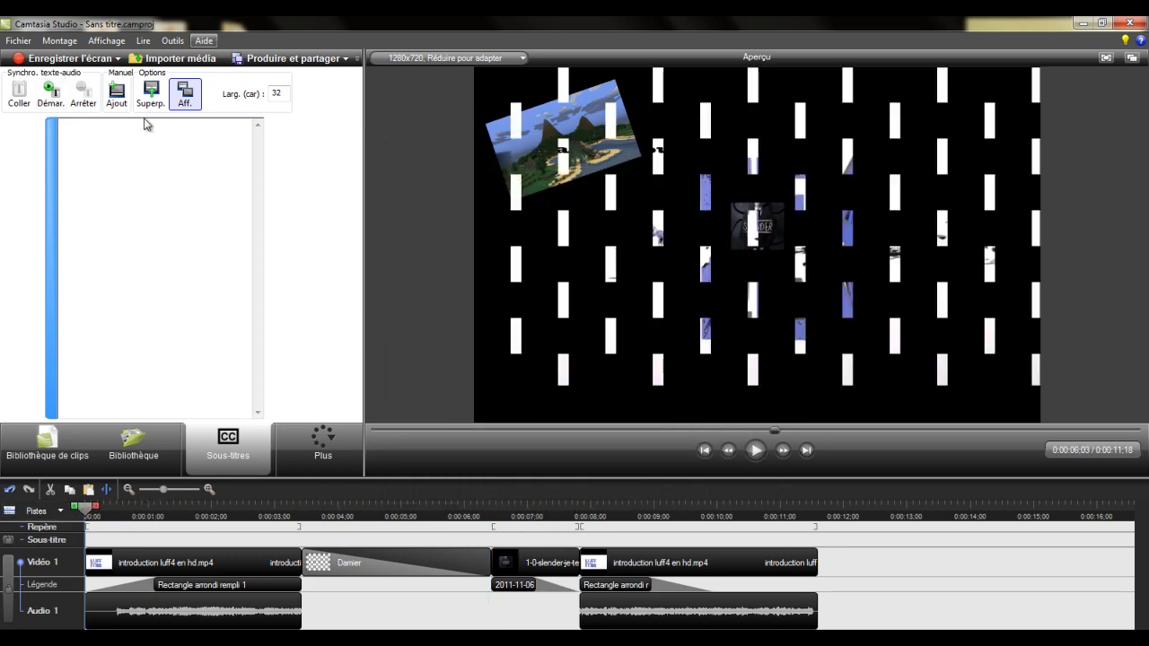
{"action": "left_click", "coordinate": [52, 108]}
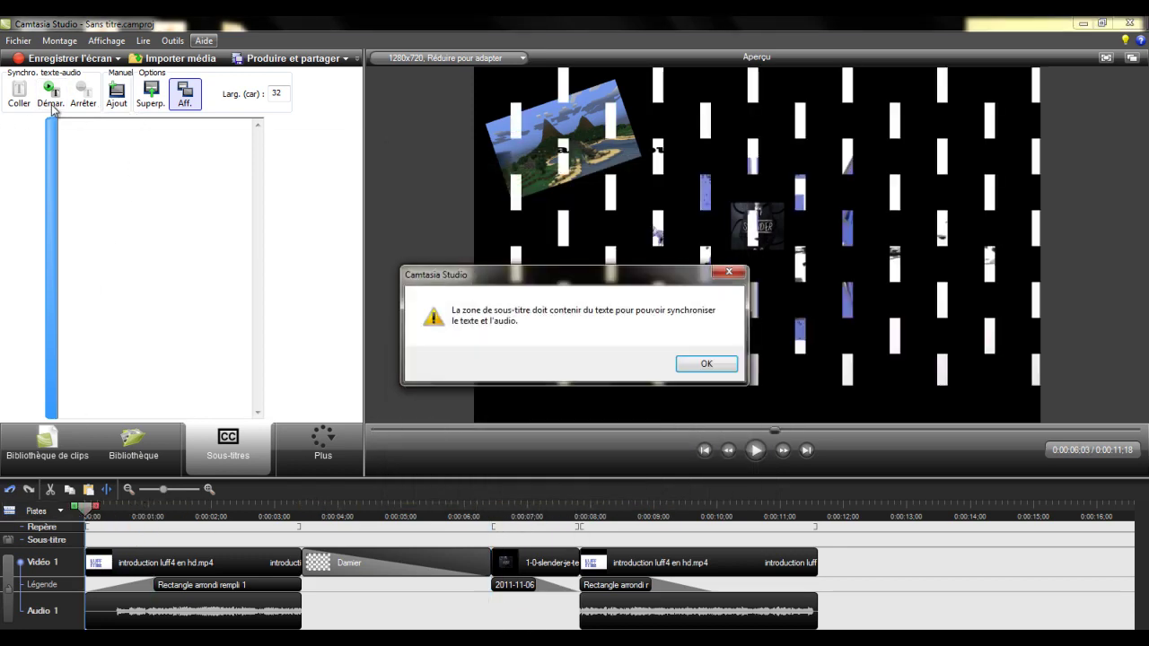
{"action": "left_click", "coordinate": [705, 364]}
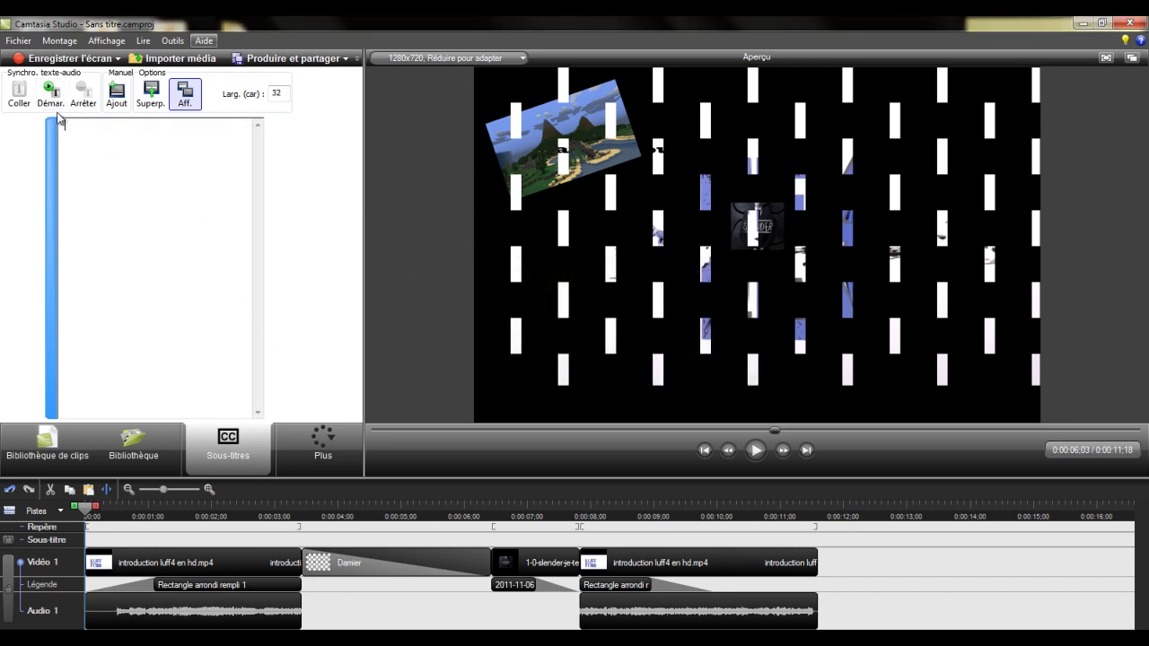
Step: Add a manual caption point at 0:00:06;03 and cut it from the caption track
{"action": "left_click", "coordinate": [115, 101]}
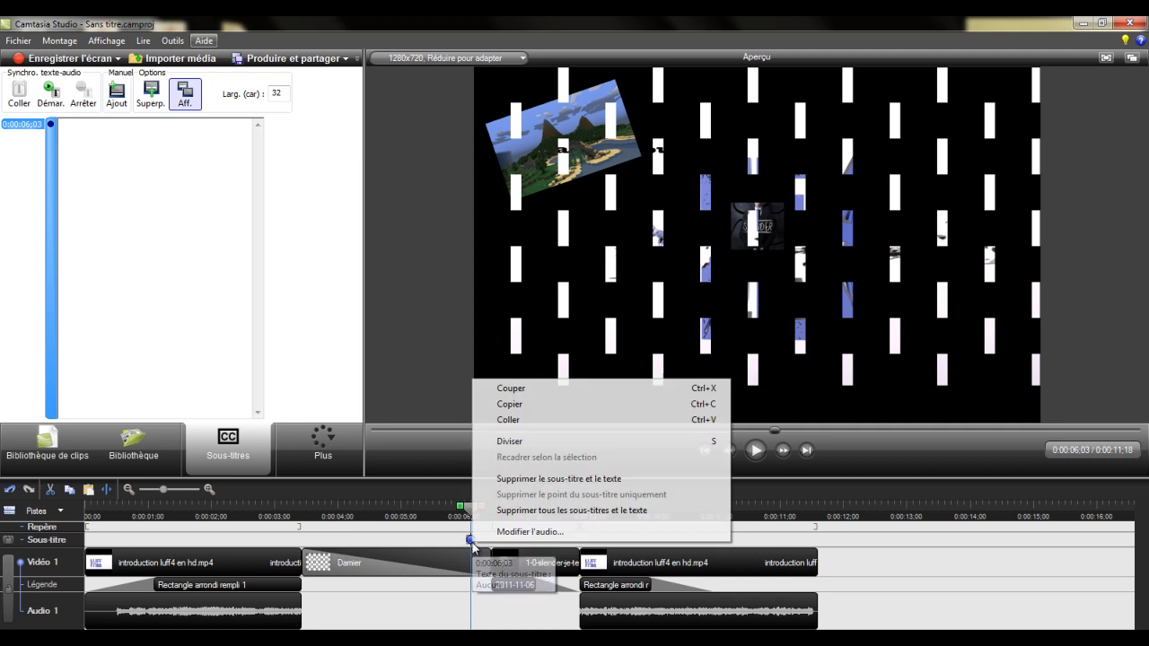
{"action": "right_click", "coordinate": [470, 540]}
{"action": "left_click", "coordinate": [529, 389]}
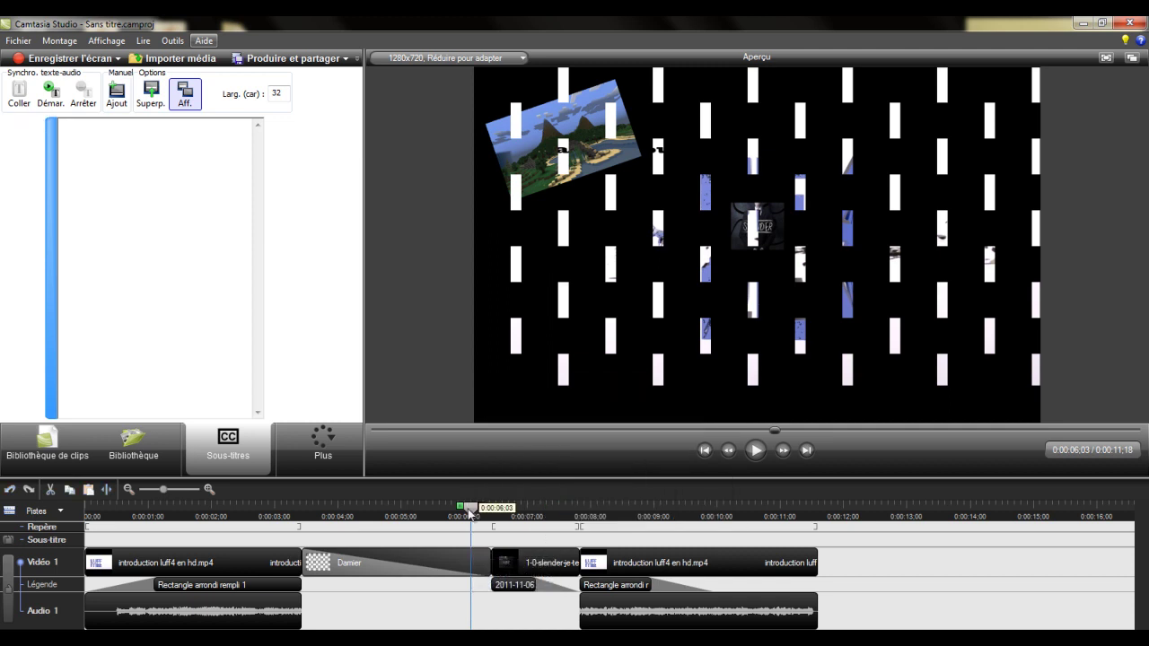
Step: Add the caption "salut a tous" at 0:00:00;00
{"action": "left_click", "coordinate": [209, 177]}
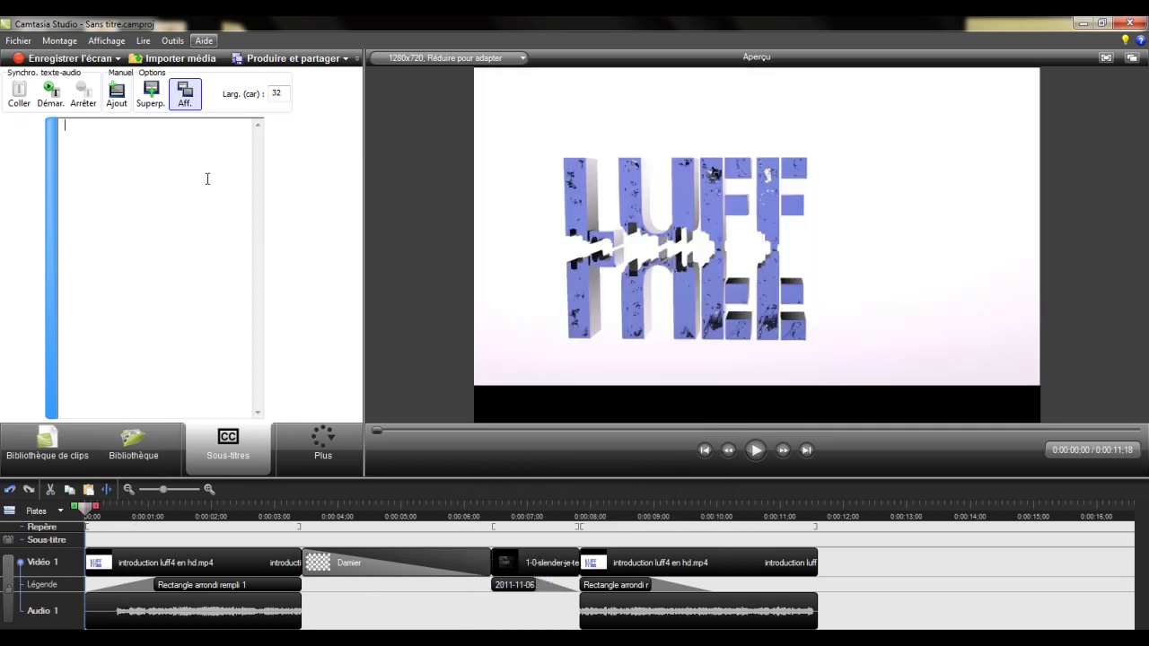
{"action": "type", "text": "e"}
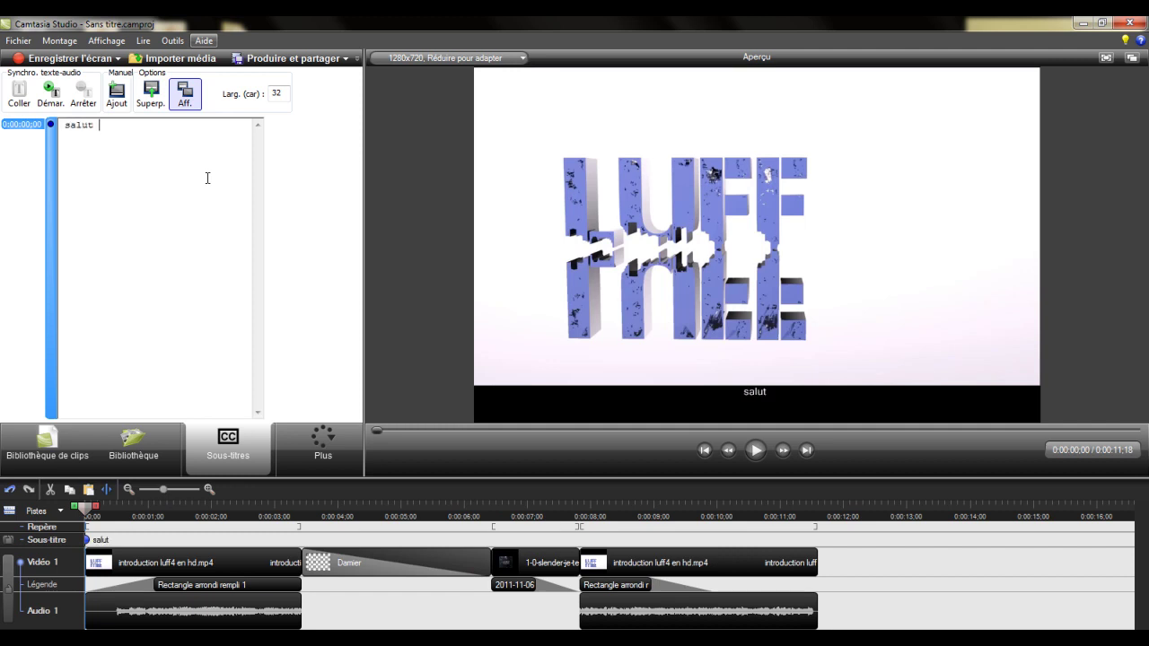
{"action": "type", "text": "salut a tous"}
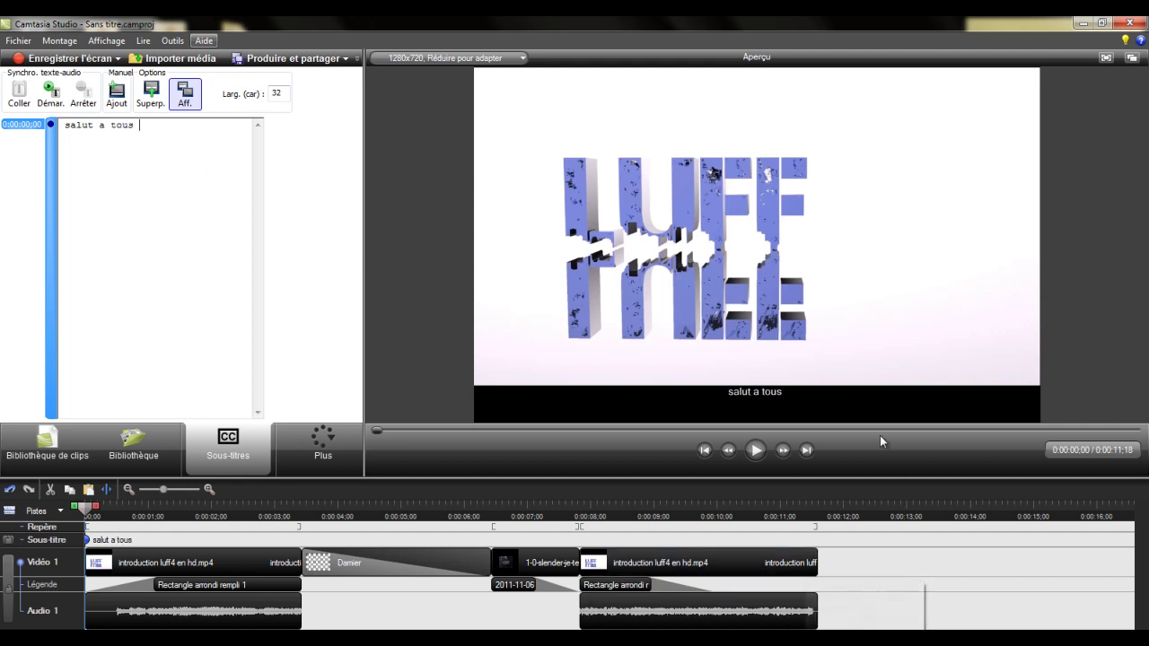
Step: Lower the audio volume of the first introduction clip and play the timeline from the start to check it
{"action": "right_click", "coordinate": [244, 612]}
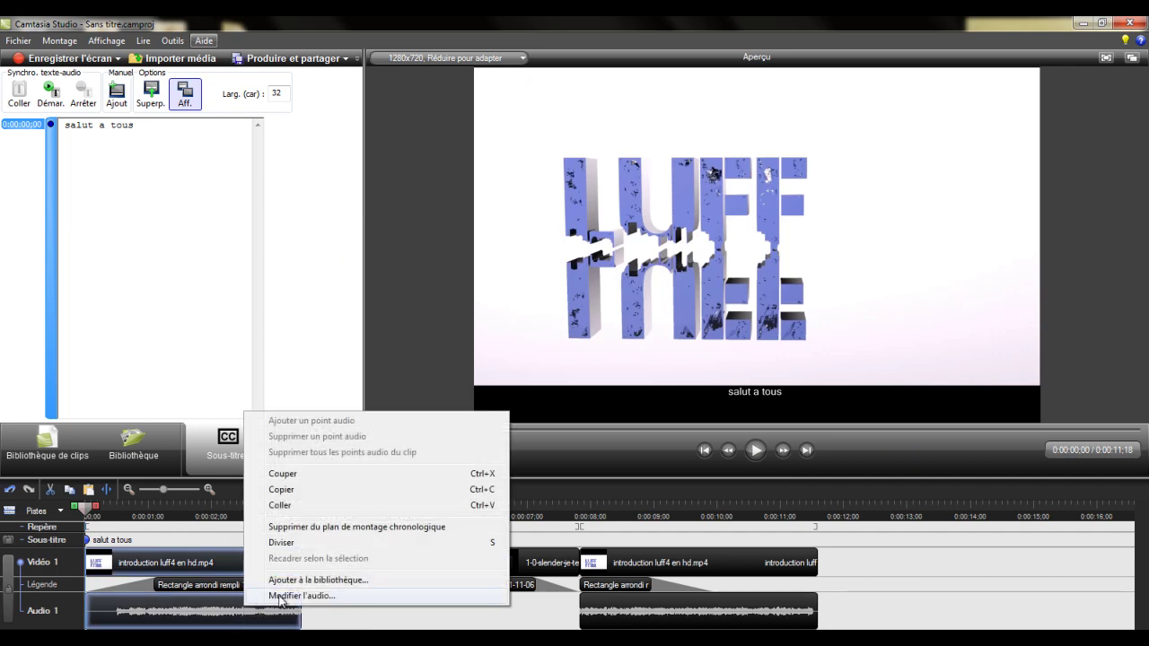
{"action": "left_click", "coordinate": [280, 585]}
{"action": "left_click_drag", "start_coordinate": [237, 620], "coordinate": [237, 621]}
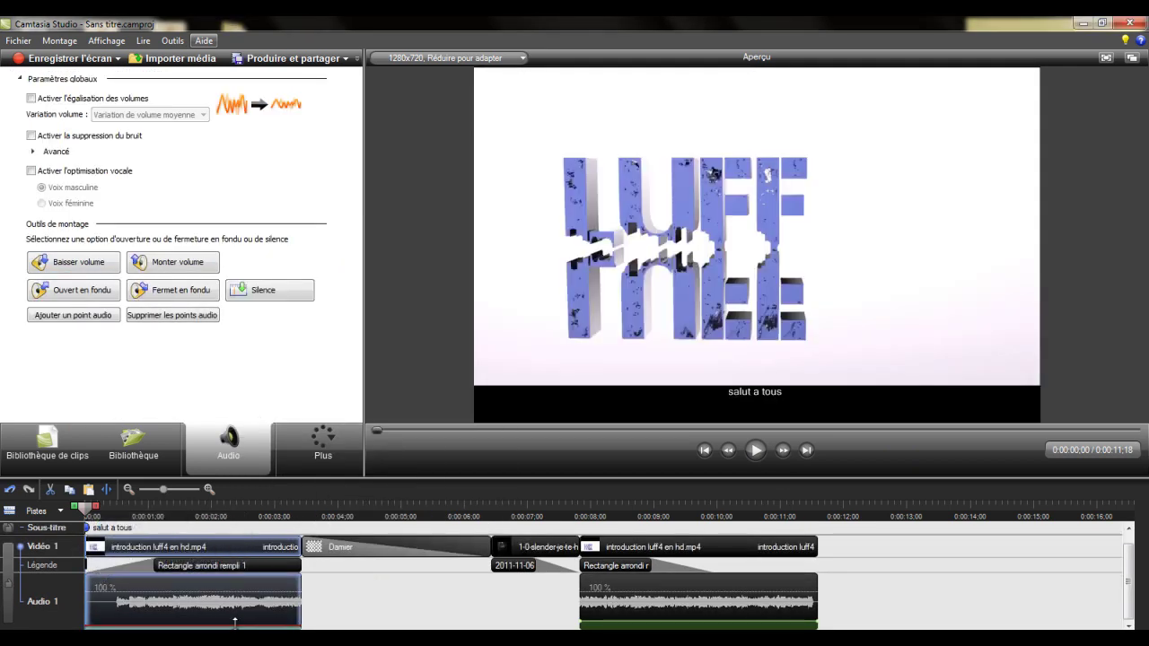
{"action": "left_click", "coordinate": [755, 451]}
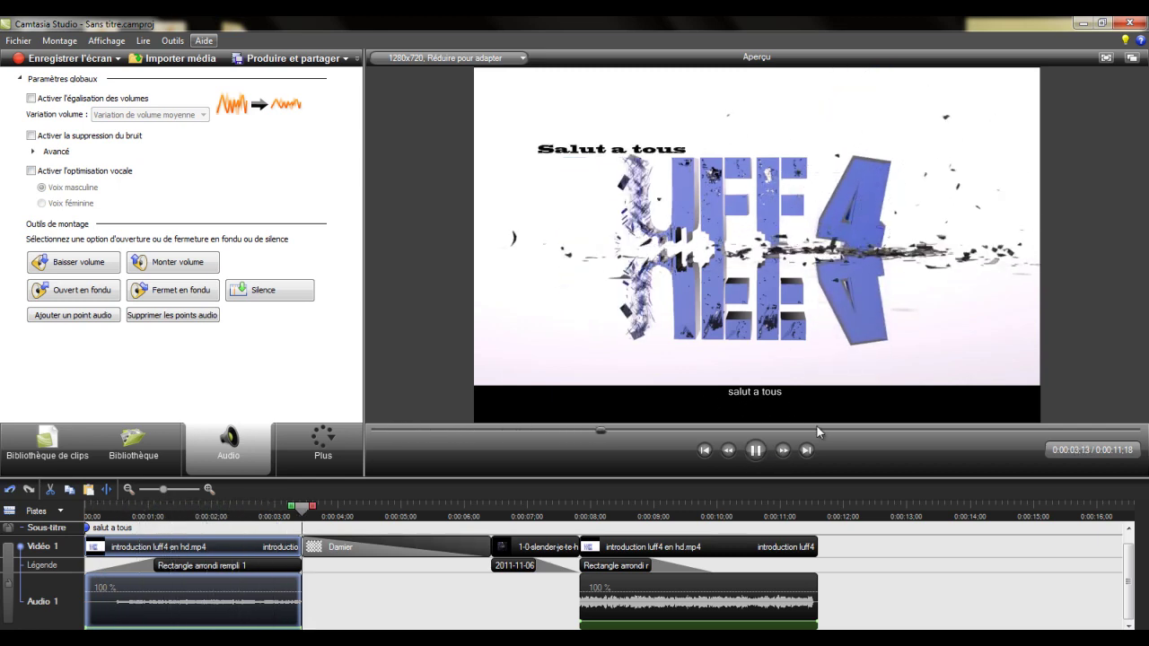
{"action": "left_click", "coordinate": [753, 458]}
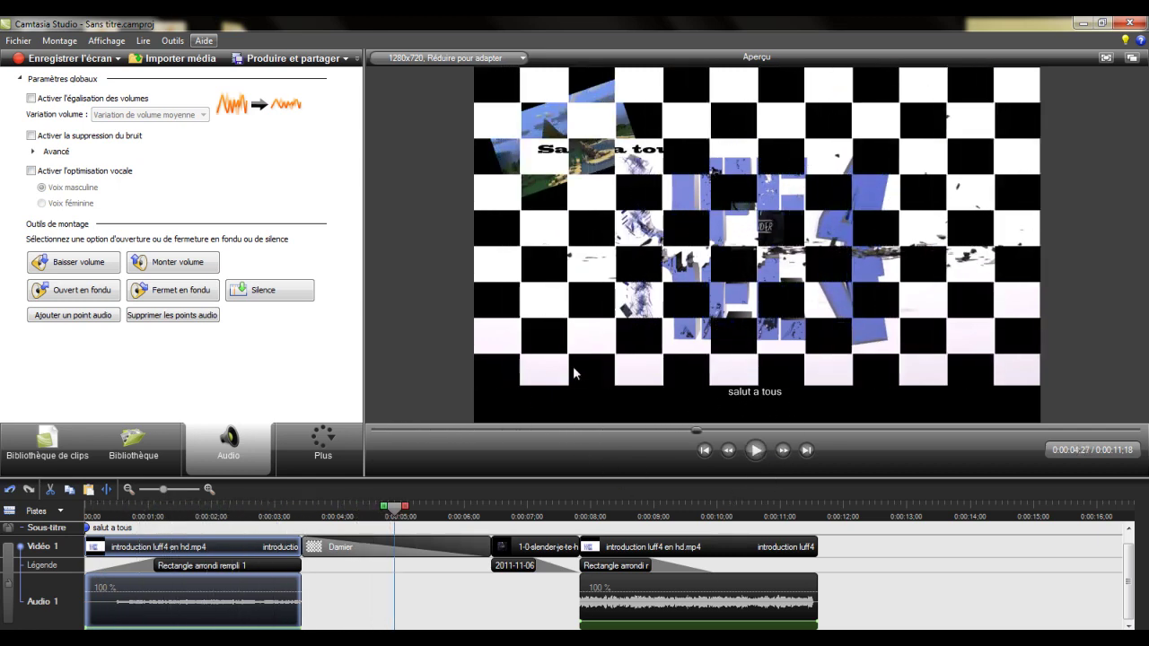
Step: Open the quiz tools and try to add a quiz at 0:00:04;27, inside the Damier transition
{"action": "left_click", "coordinate": [38, 448]}
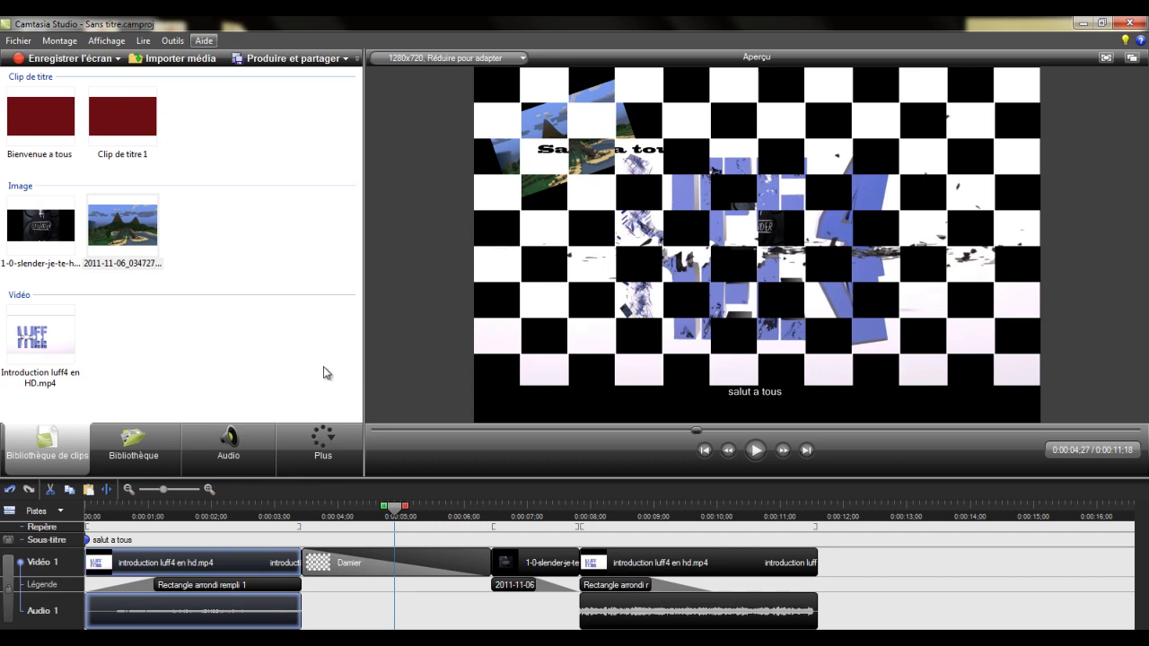
{"action": "left_click", "coordinate": [300, 466]}
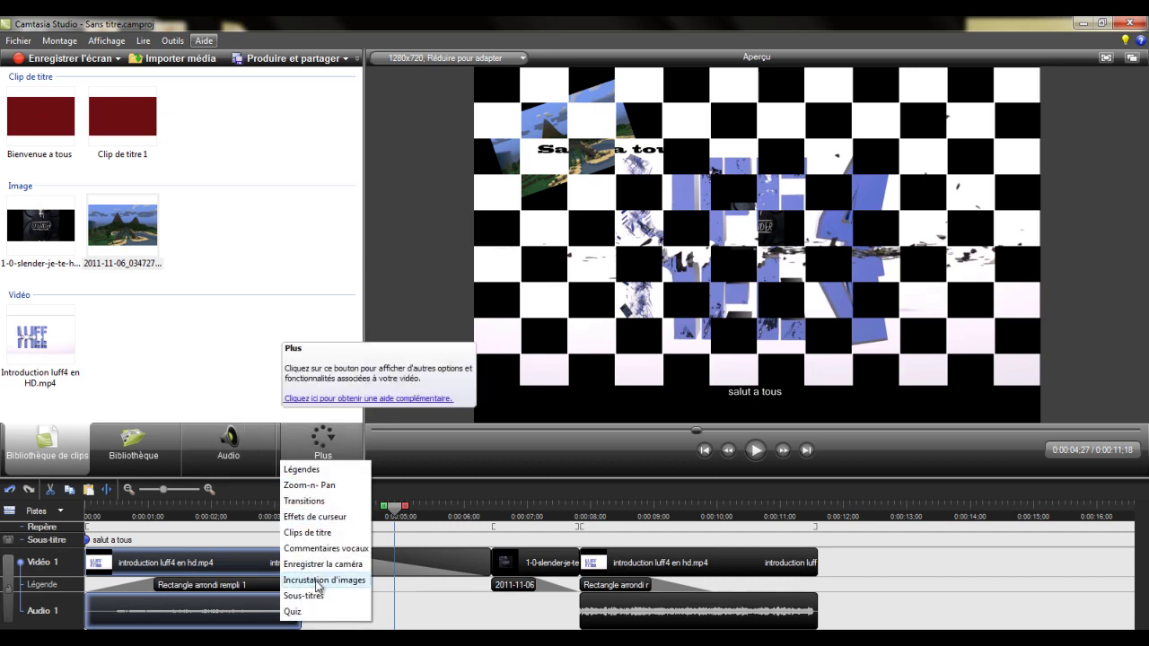
{"action": "left_click", "coordinate": [293, 611]}
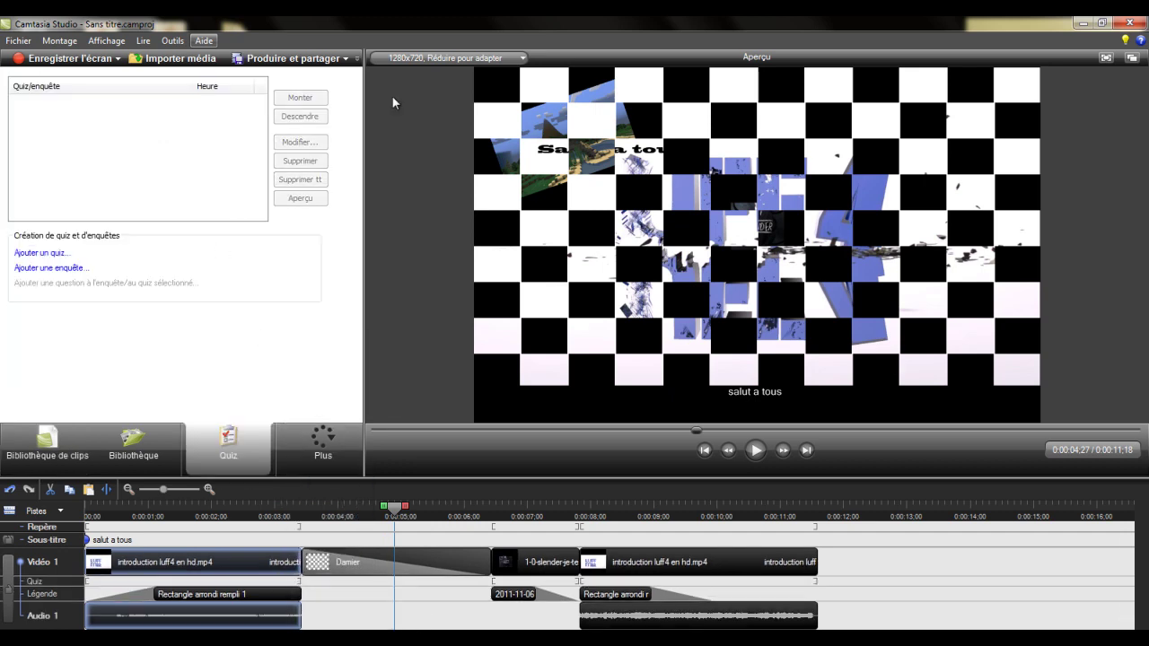
{"action": "left_click", "coordinate": [52, 252]}
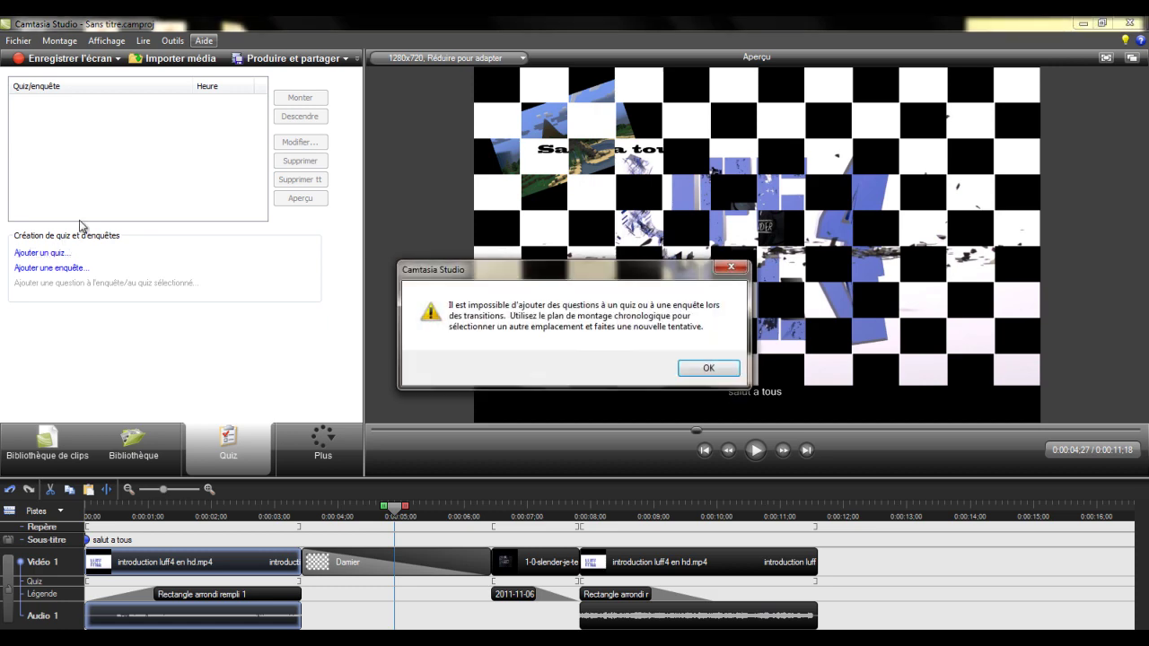
{"action": "left_click", "coordinate": [698, 365]}
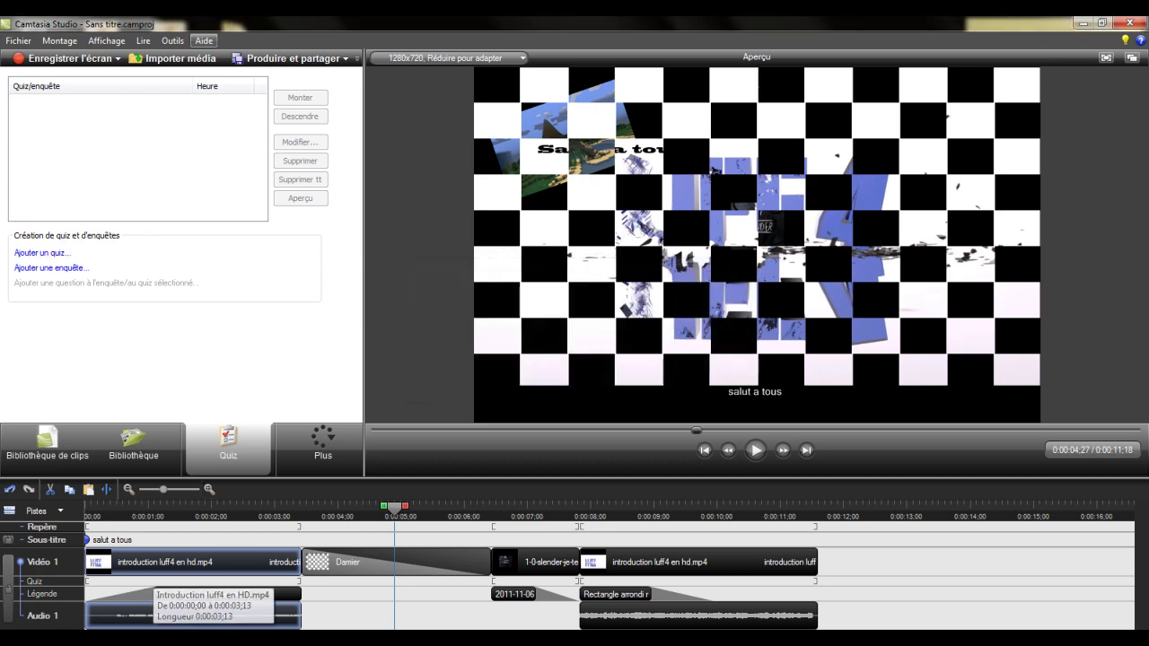
Step: Try to add a quiz named luff4 at 0:00:00;00 with the incorrect-answer action Continuer, cancel it and return to the clip bin
{"action": "left_click", "coordinate": [143, 509]}
{"action": "left_click_drag", "start_coordinate": [143, 509], "coordinate": [79, 509]}
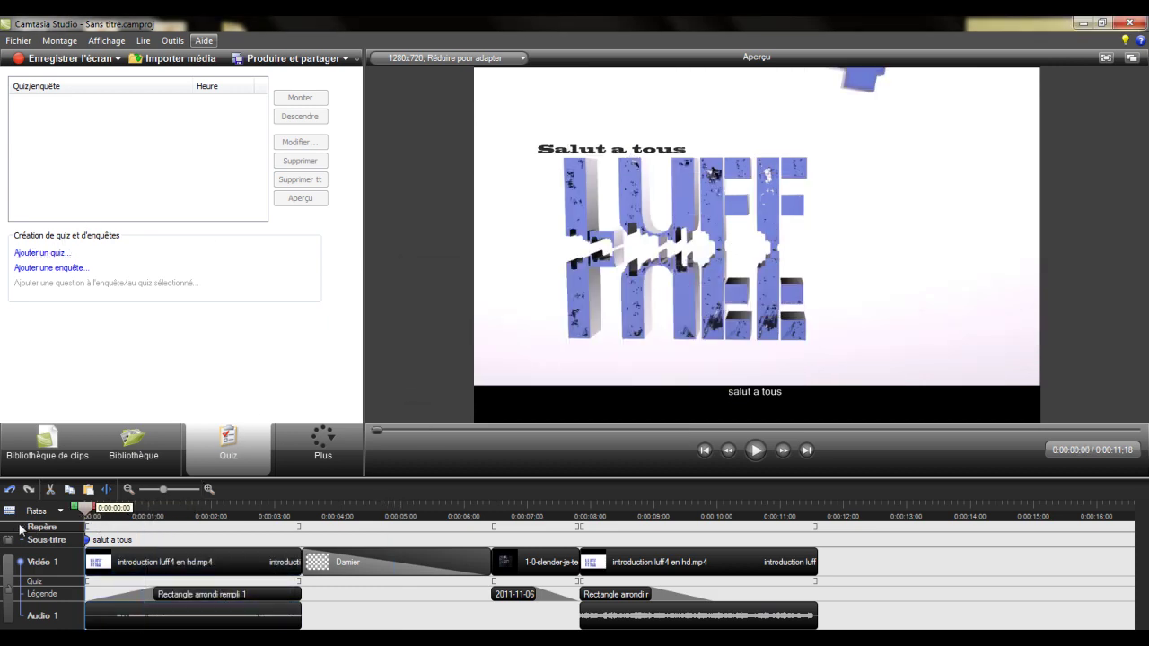
{"action": "left_click", "coordinate": [41, 253]}
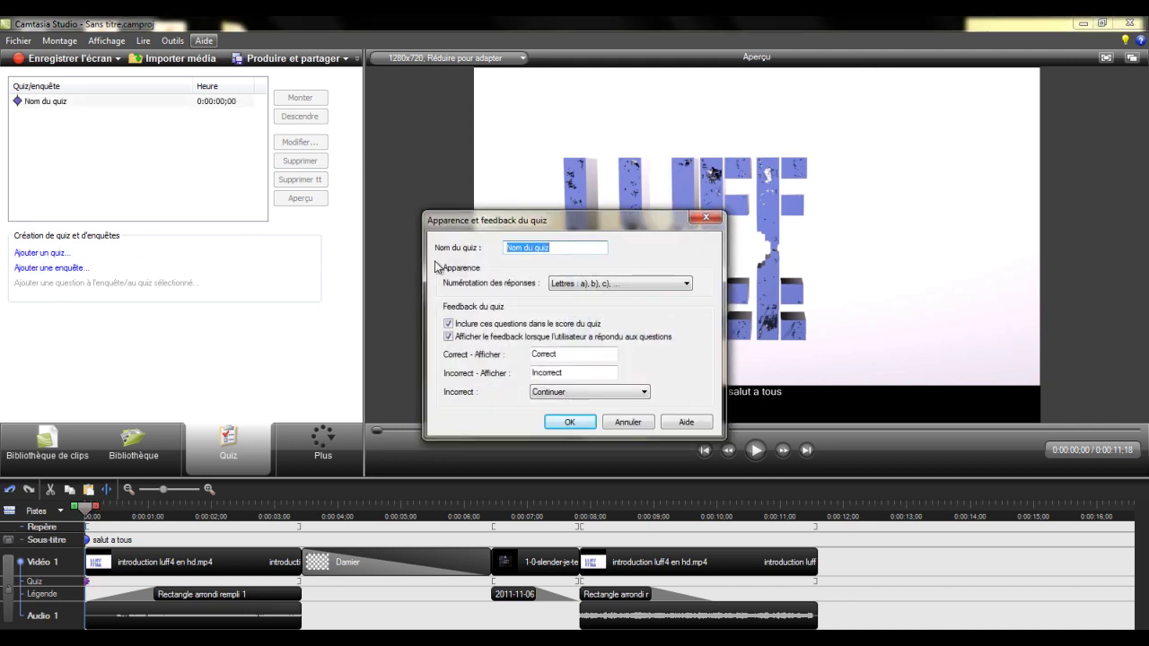
{"action": "type", "text": "luff4"}
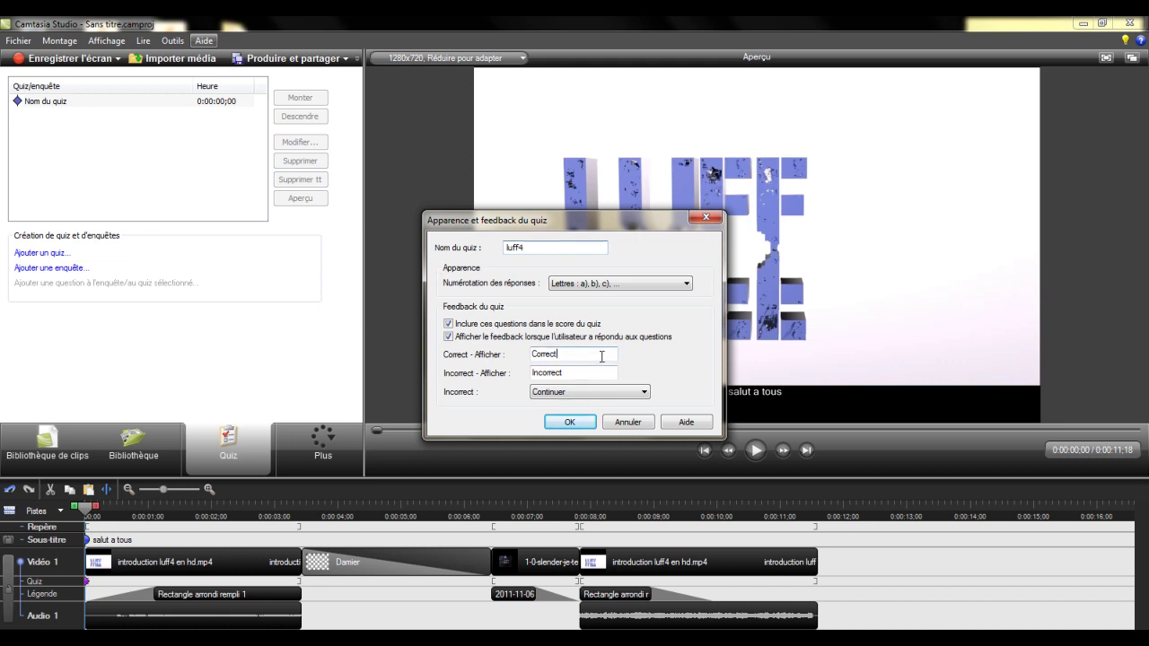
{"action": "key", "text": "Tab"}
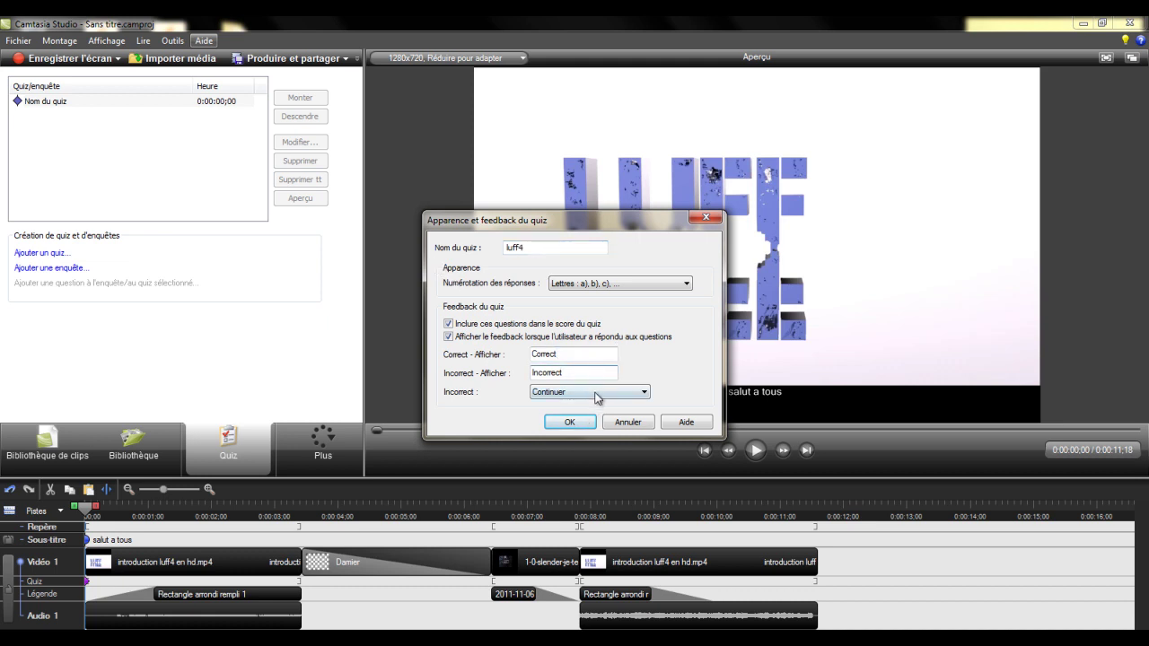
{"action": "left_click", "coordinate": [597, 392]}
{"action": "left_click", "coordinate": [588, 406]}
{"action": "left_click", "coordinate": [627, 421]}
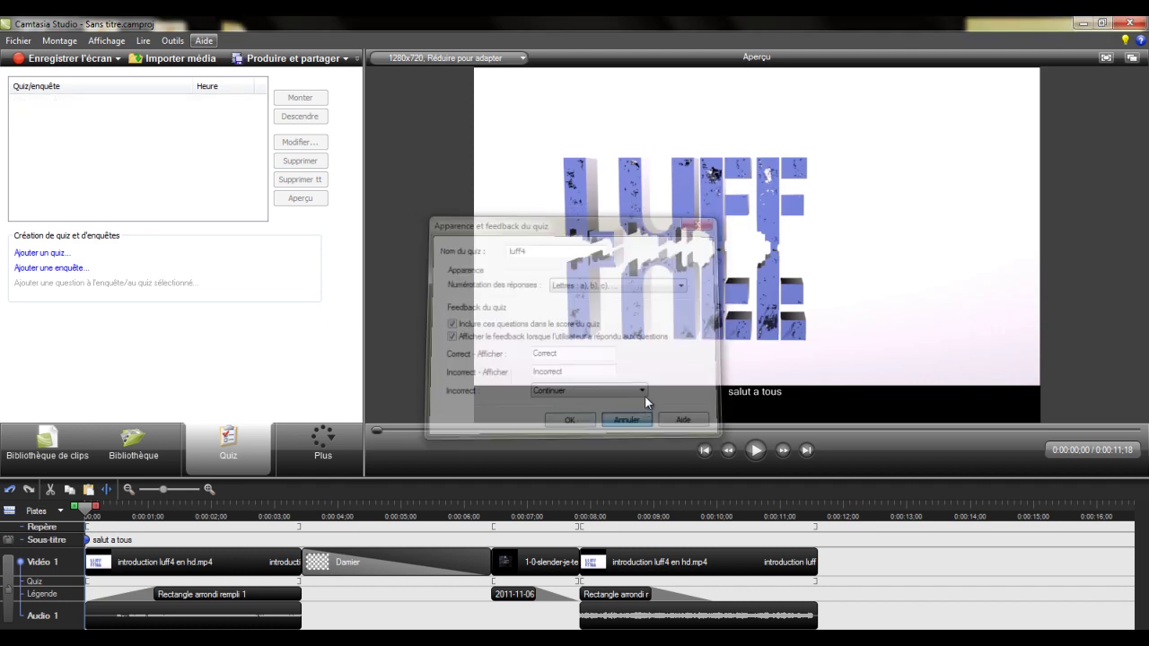
{"action": "left_click", "coordinate": [7, 448]}
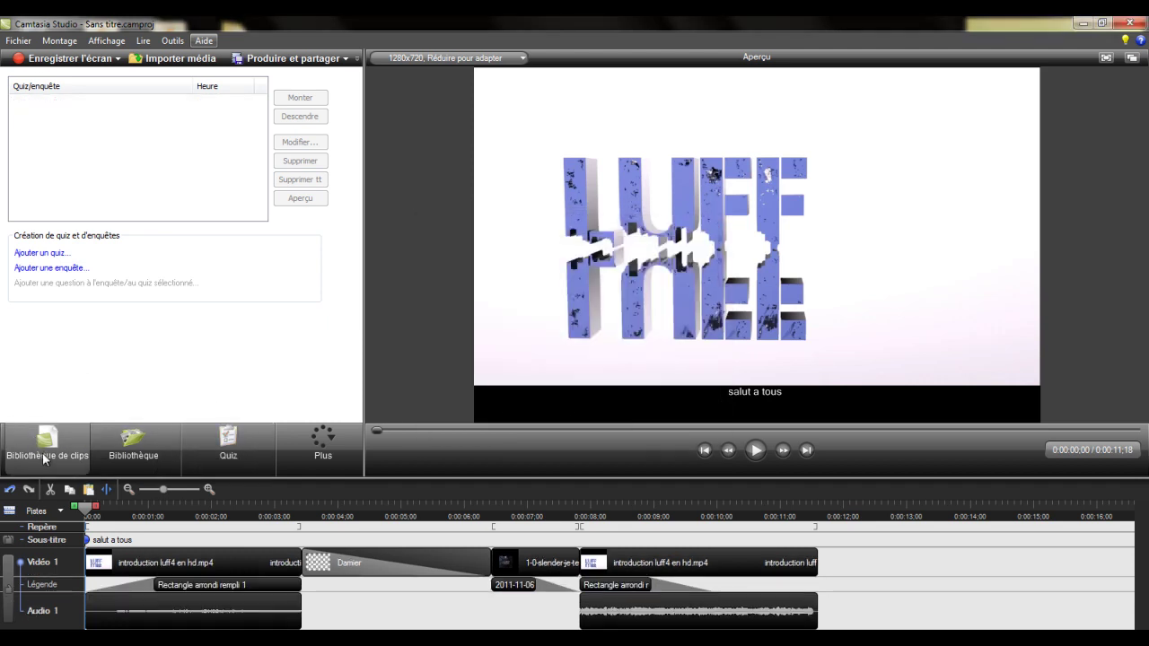
Step: Open the callout tools to view the existing callouts and return to the clip bin
{"action": "left_click", "coordinate": [345, 461]}
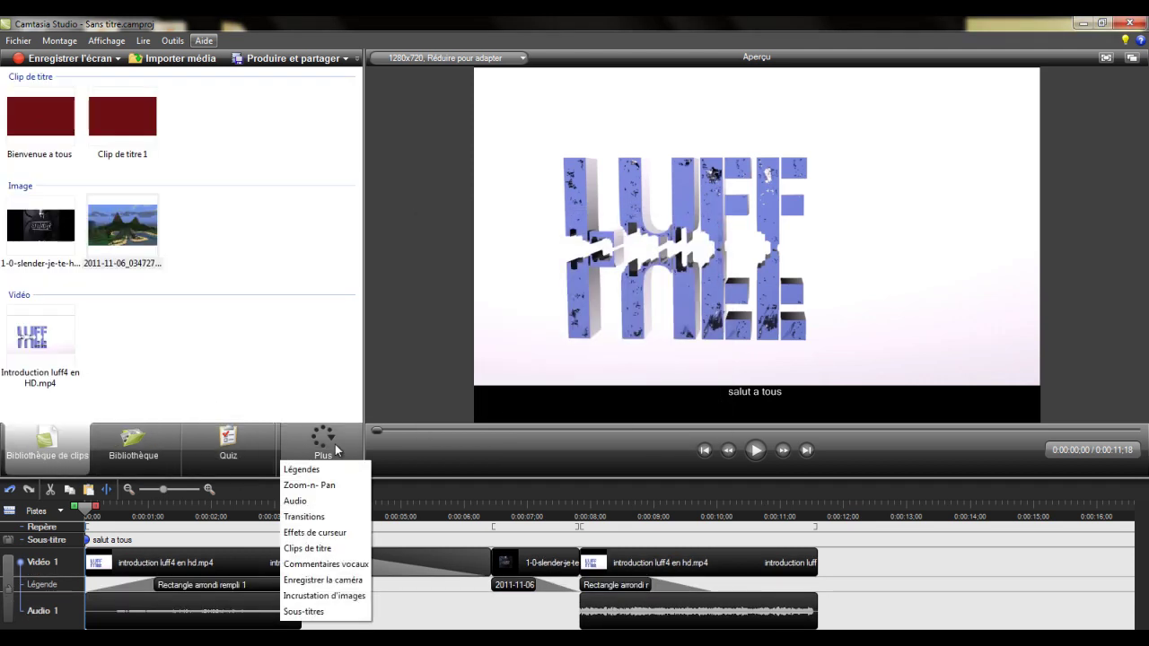
{"action": "left_click", "coordinate": [303, 468]}
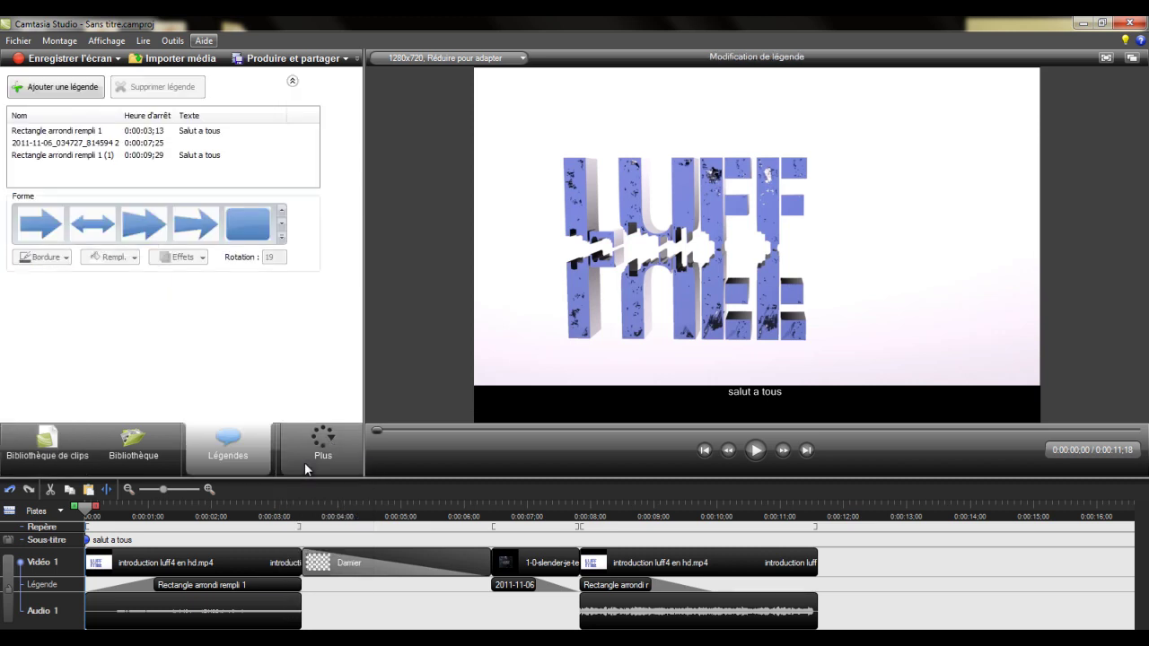
{"action": "left_click", "coordinate": [27, 440]}
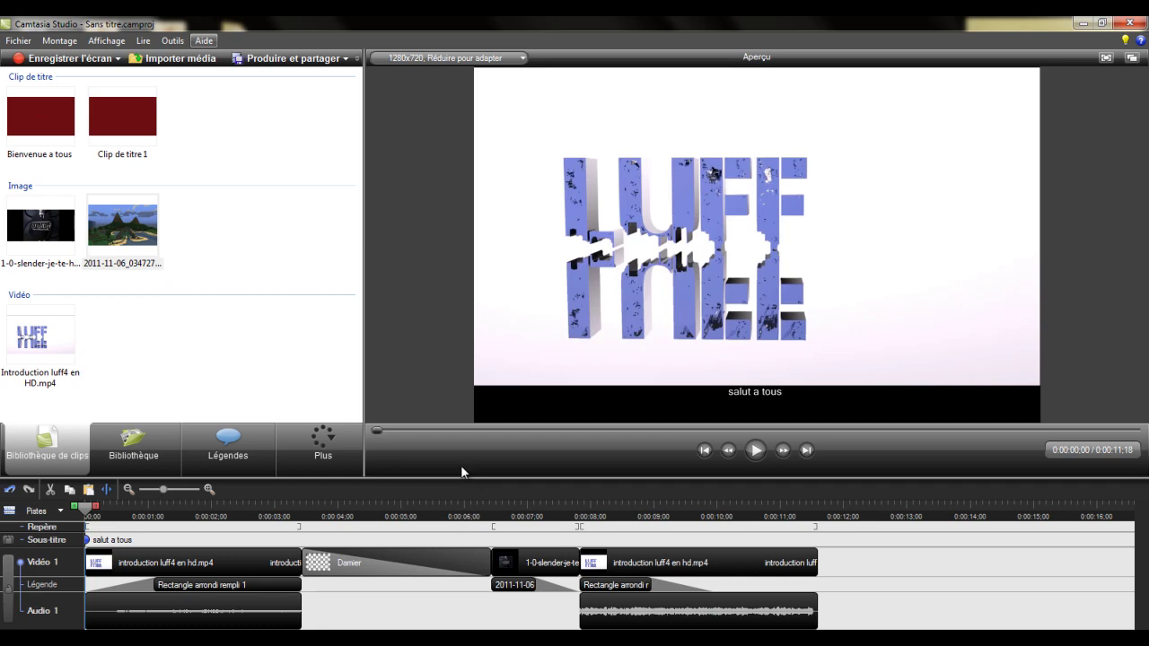
Step: Start producing the video and choose the HD preset in the production wizard
{"action": "left_click", "coordinate": [345, 59]}
{"action": "left_click", "coordinate": [334, 76]}
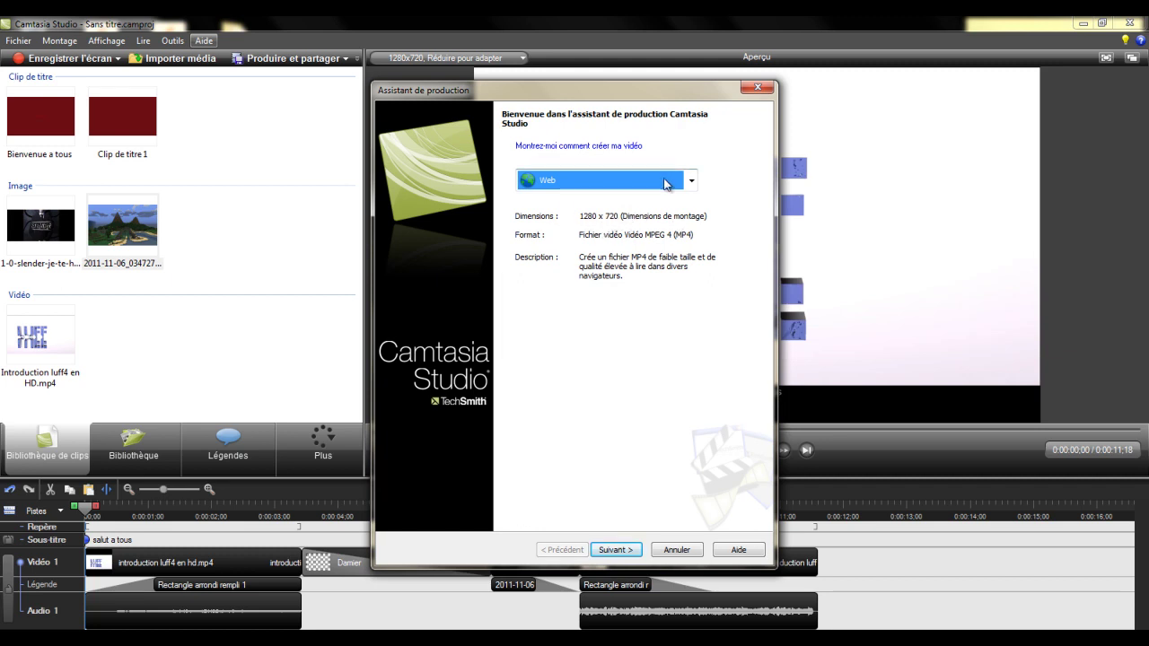
{"action": "left_click", "coordinate": [663, 182]}
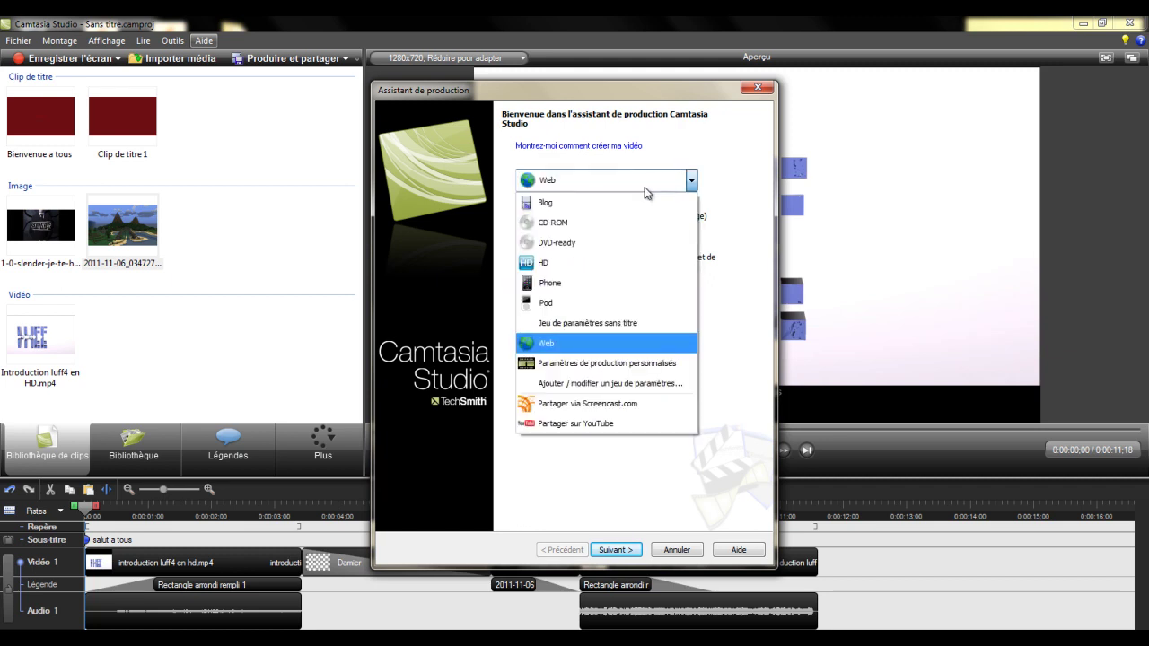
{"action": "left_click", "coordinate": [555, 266]}
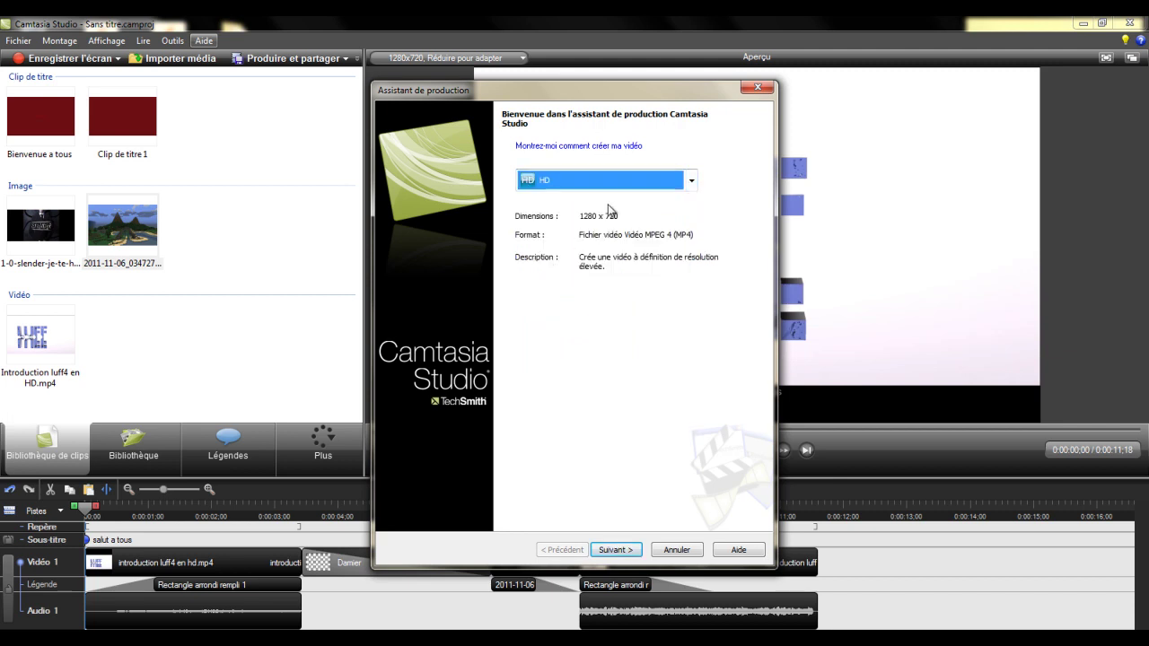
{"action": "left_click", "coordinate": [614, 180]}
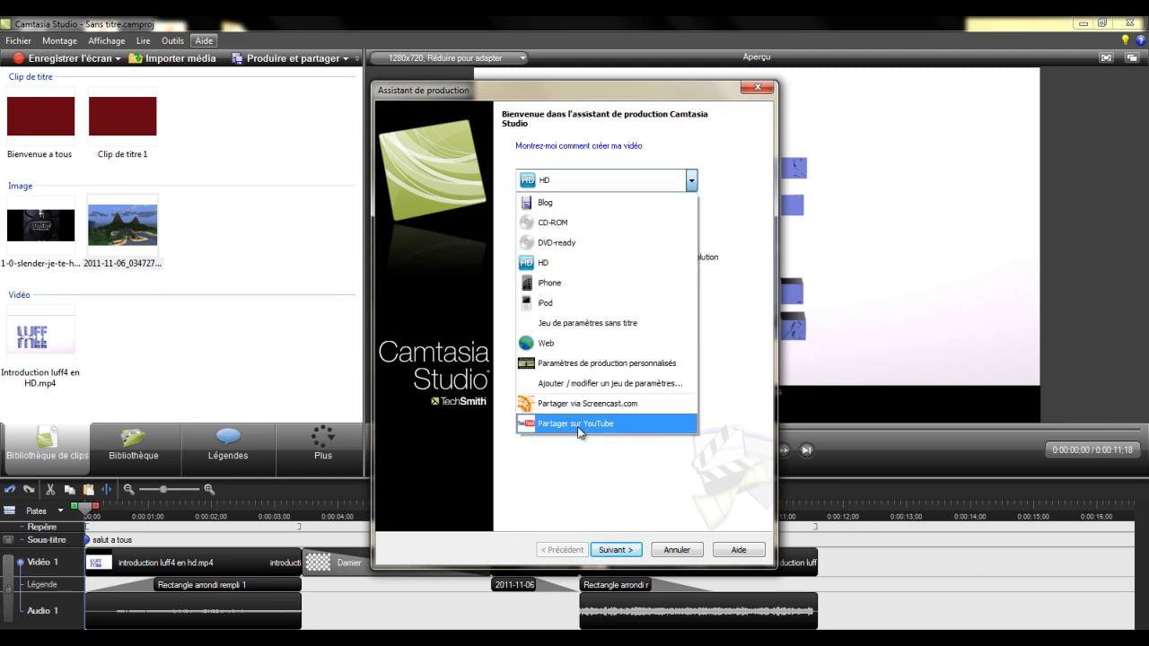
{"action": "left_click", "coordinate": [629, 266]}
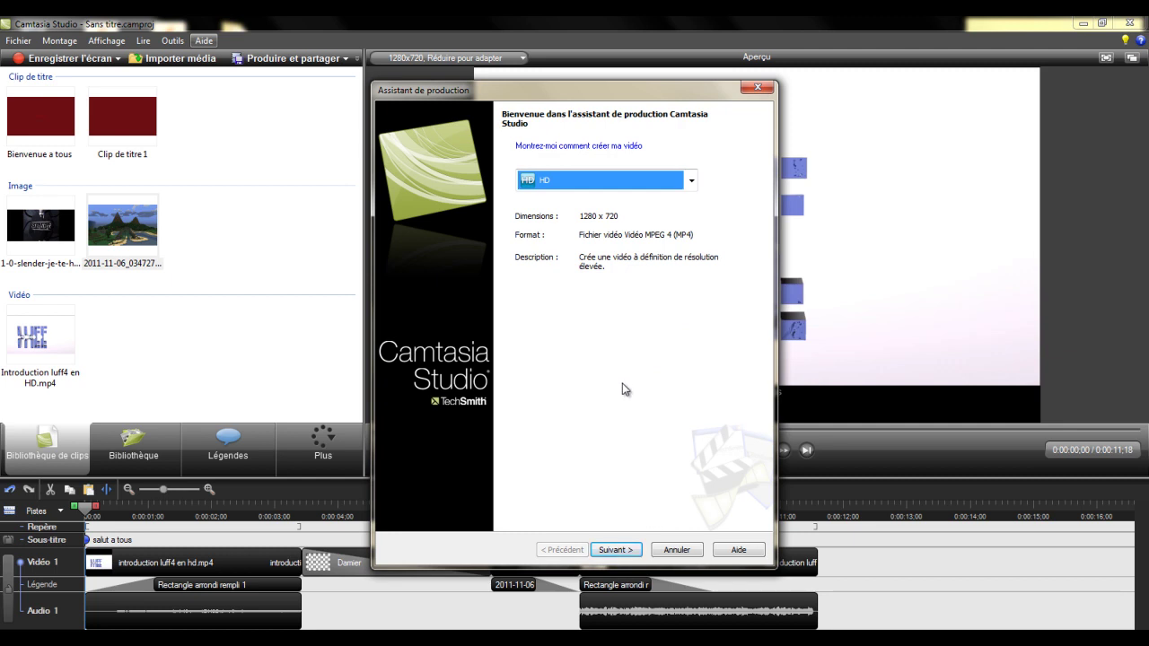
Step: Try to finish production with an empty production name, review the folder and post-production options, and close the wizard
{"action": "left_click", "coordinate": [614, 549]}
{"action": "type", "text": "tut"}
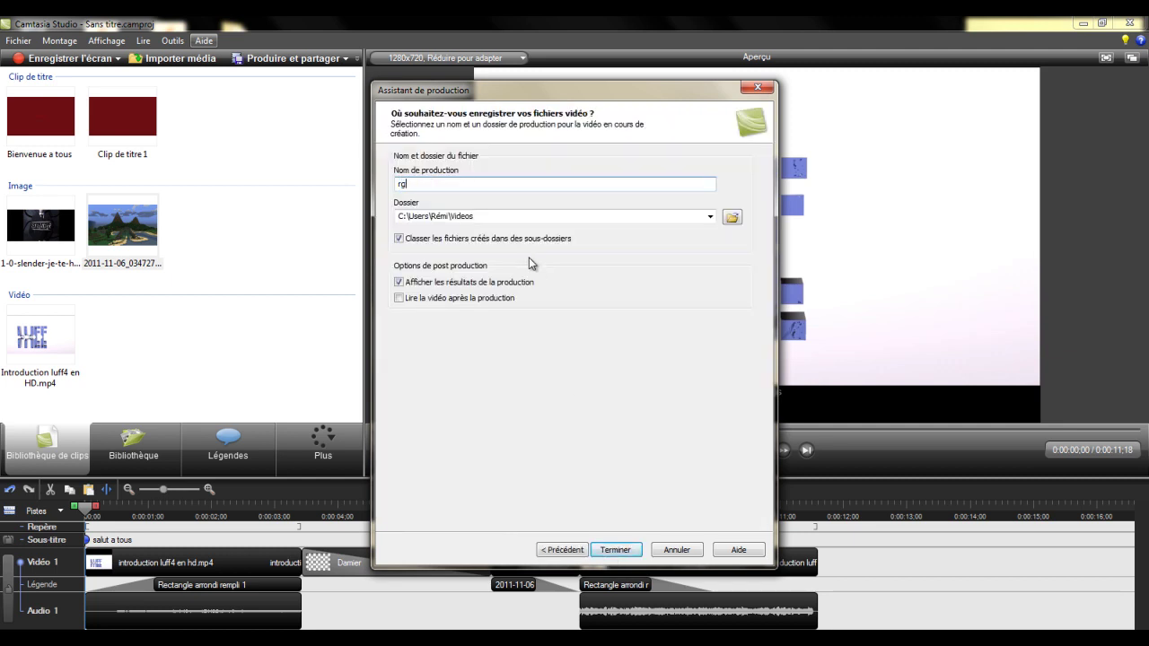
{"action": "key", "text": "BackSpace"}
{"action": "key", "text": "BackSpace"}
{"action": "key", "text": "BackSpace"}
{"action": "double_click", "coordinate": [518, 213]}
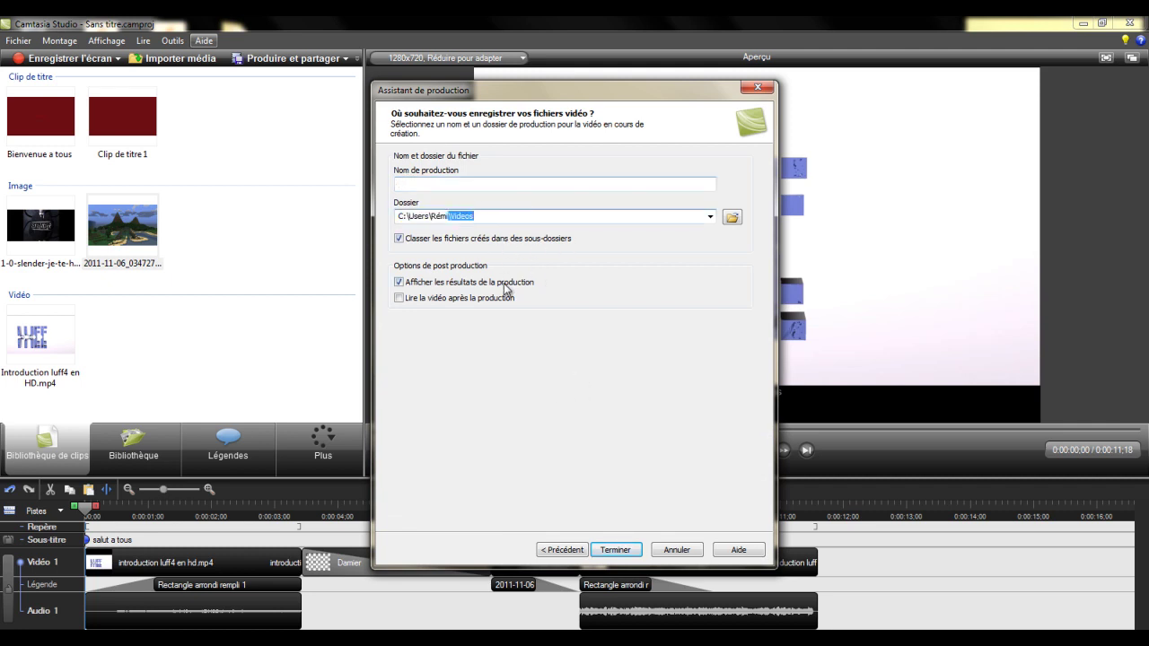
{"action": "left_click", "coordinate": [400, 298]}
{"action": "left_click", "coordinate": [399, 298]}
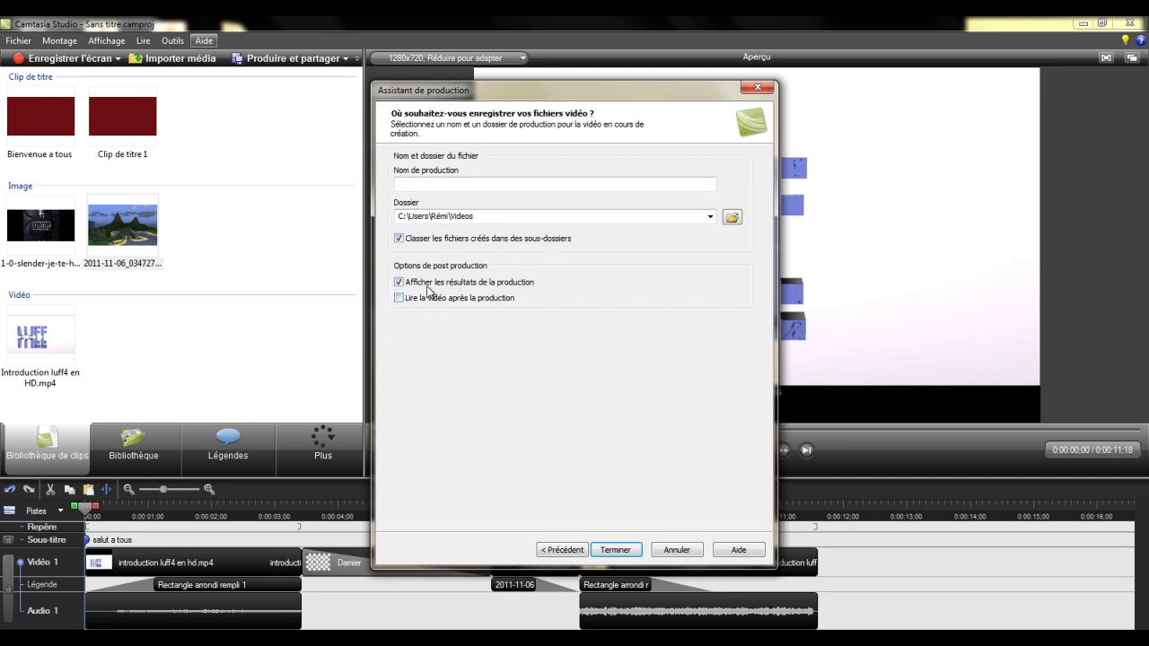
{"action": "left_click", "coordinate": [611, 550]}
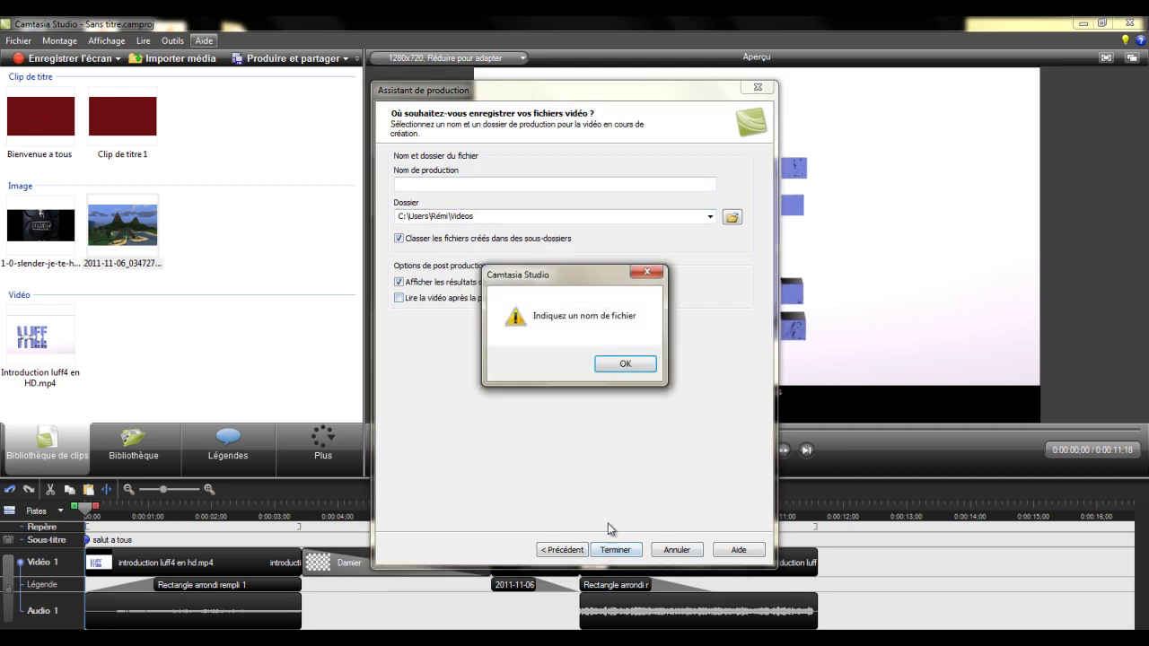
{"action": "left_click", "coordinate": [619, 366]}
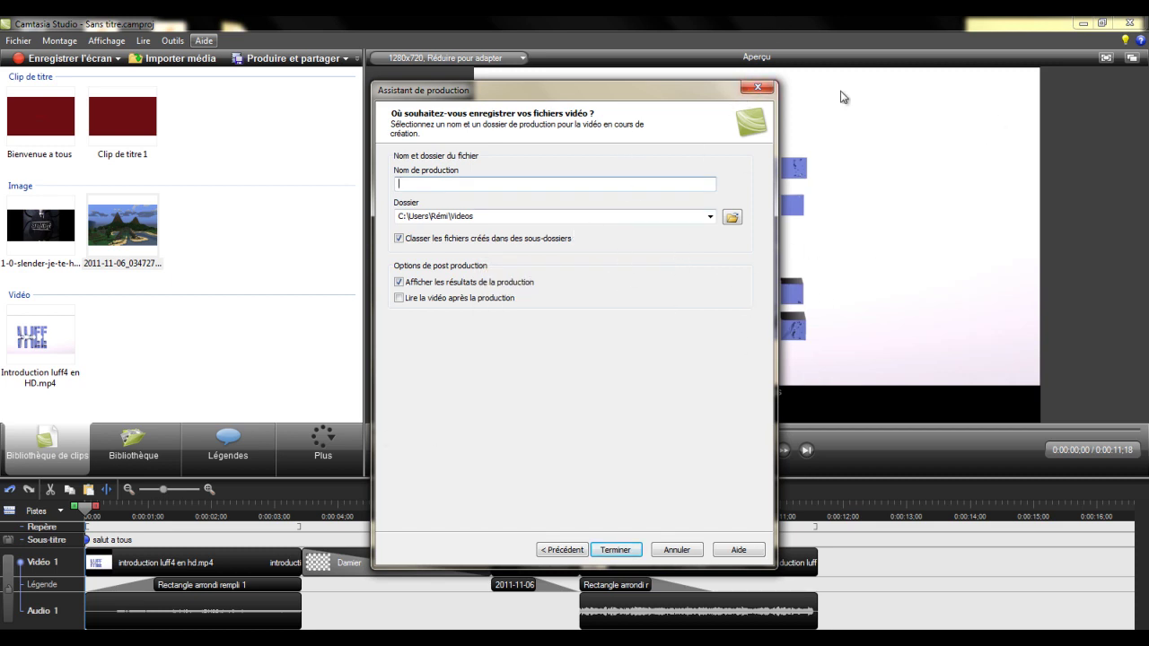
{"action": "left_click", "coordinate": [757, 87]}
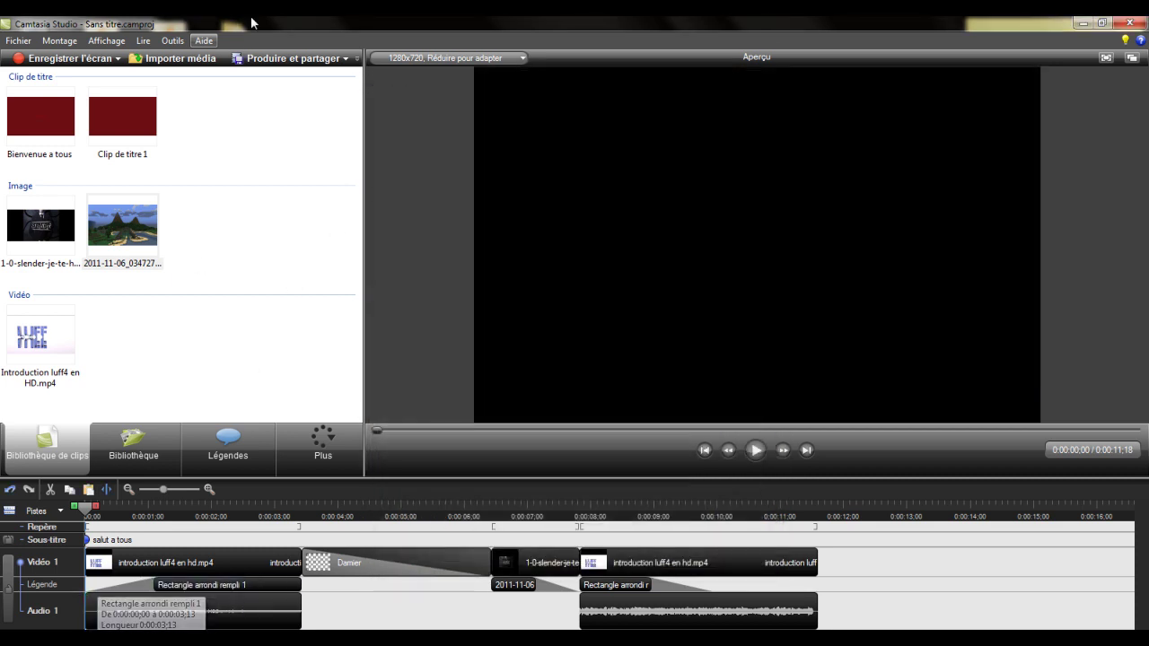
Step: Locate the Intro et image slender video in the Vidéos library while importing media, and cancel the import
{"action": "left_click", "coordinate": [187, 58]}
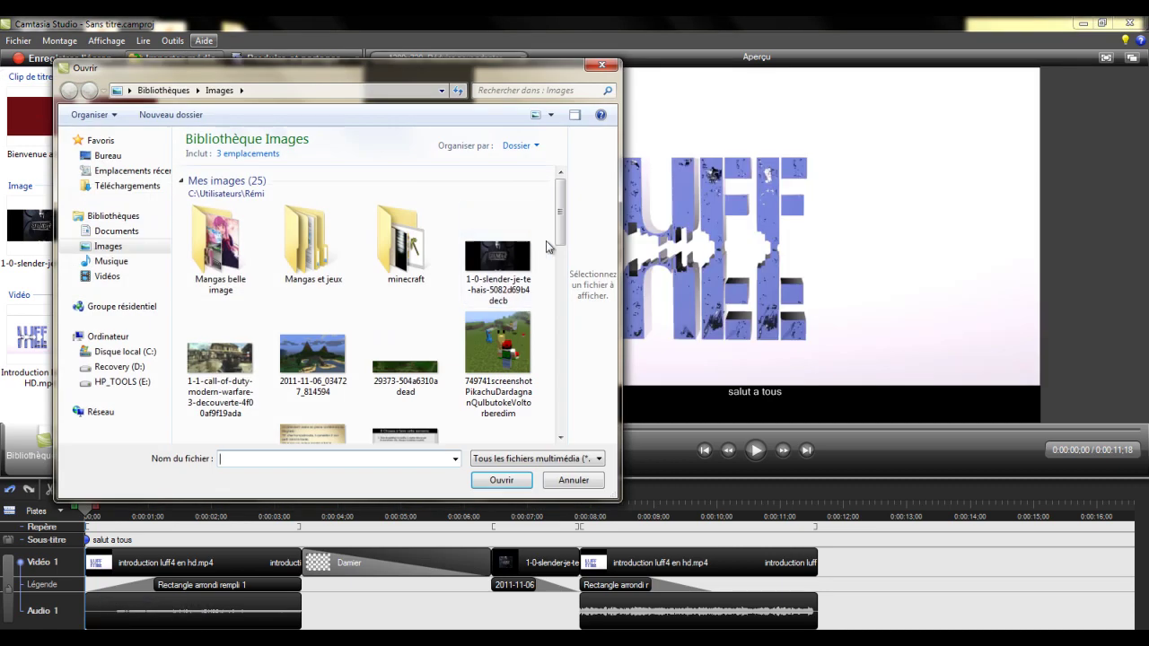
{"action": "left_click", "coordinate": [108, 275]}
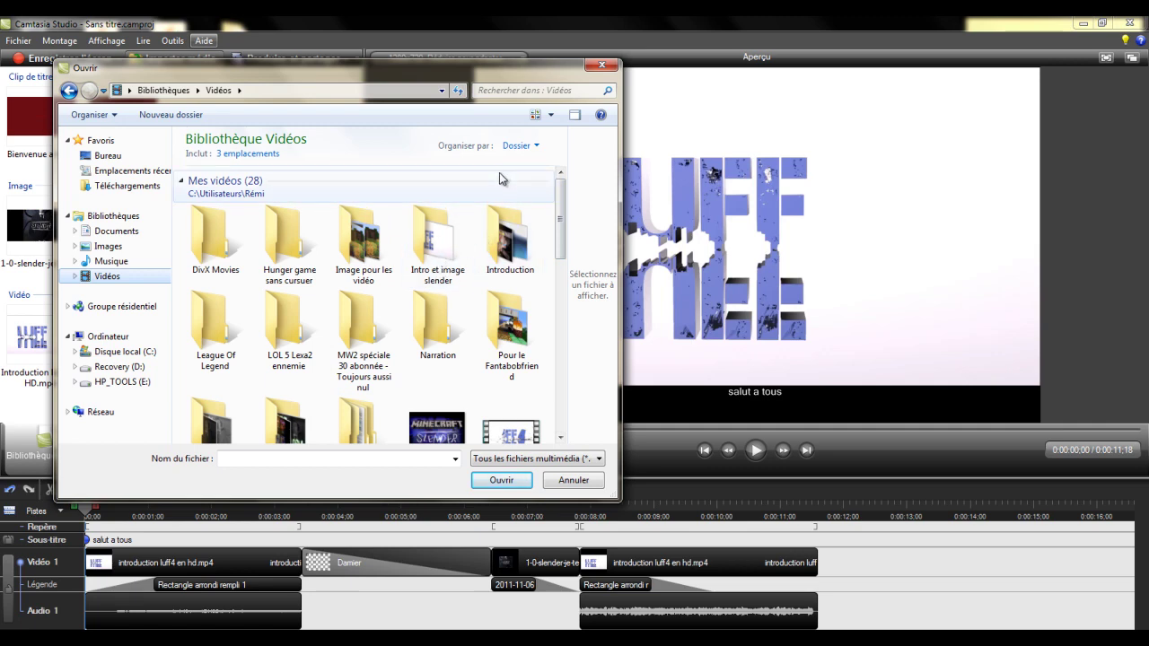
{"action": "double_click", "coordinate": [428, 254]}
{"action": "left_click", "coordinate": [215, 222]}
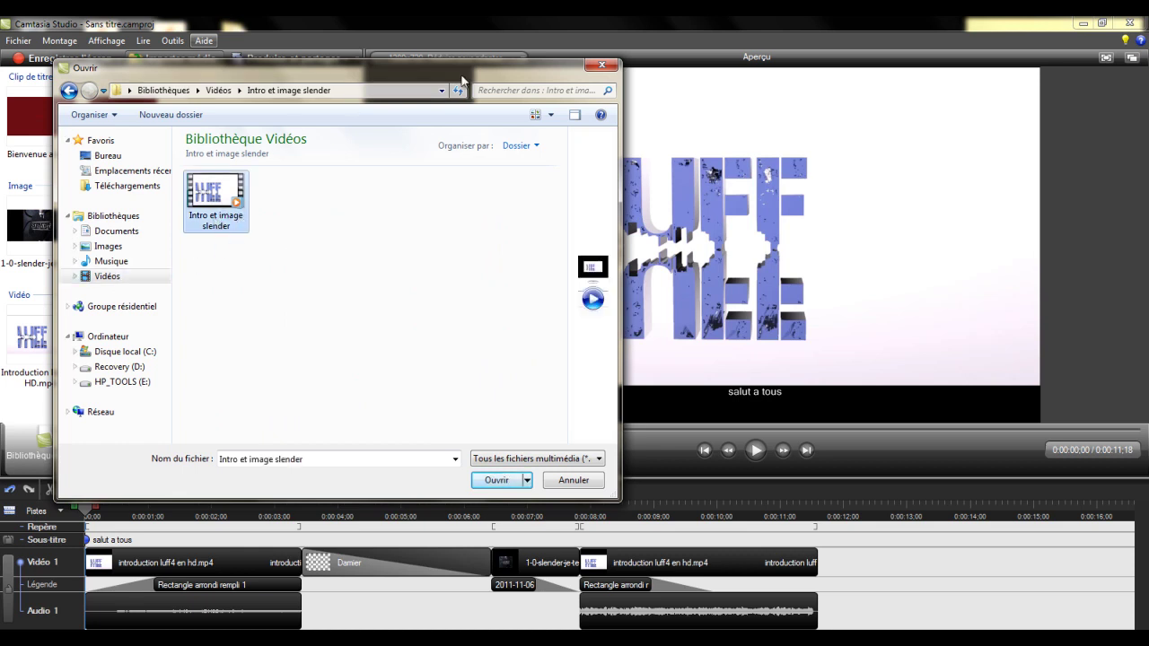
{"action": "left_click", "coordinate": [106, 277]}
{"action": "left_click", "coordinate": [563, 485]}
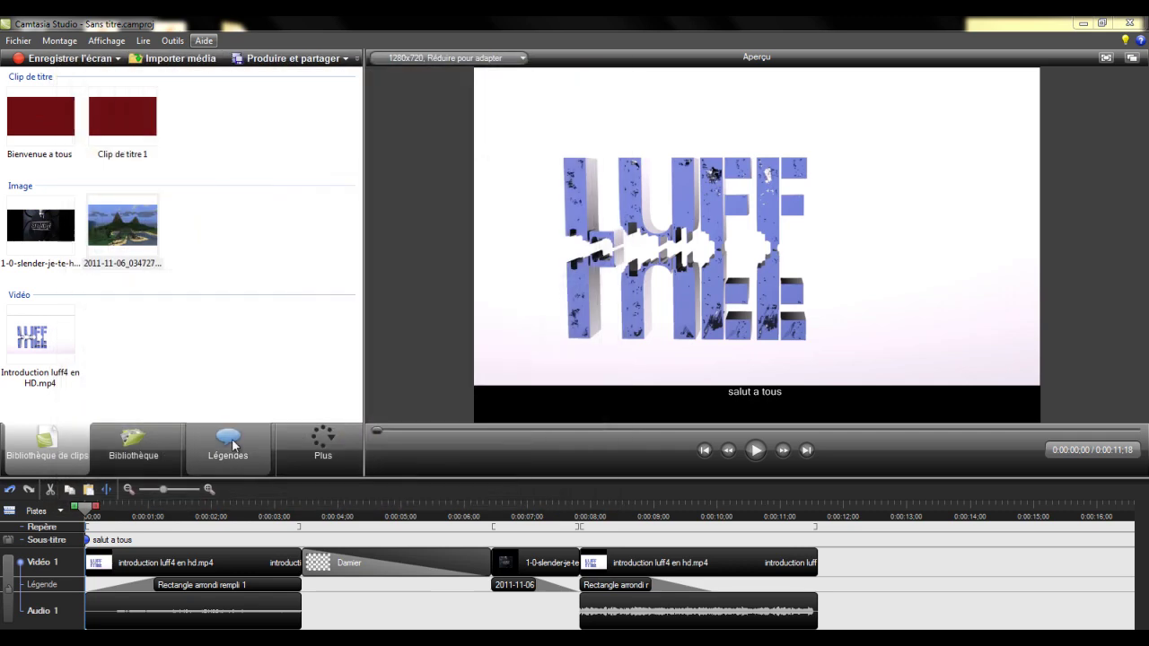
{"action": "left_click", "coordinate": [348, 61]}
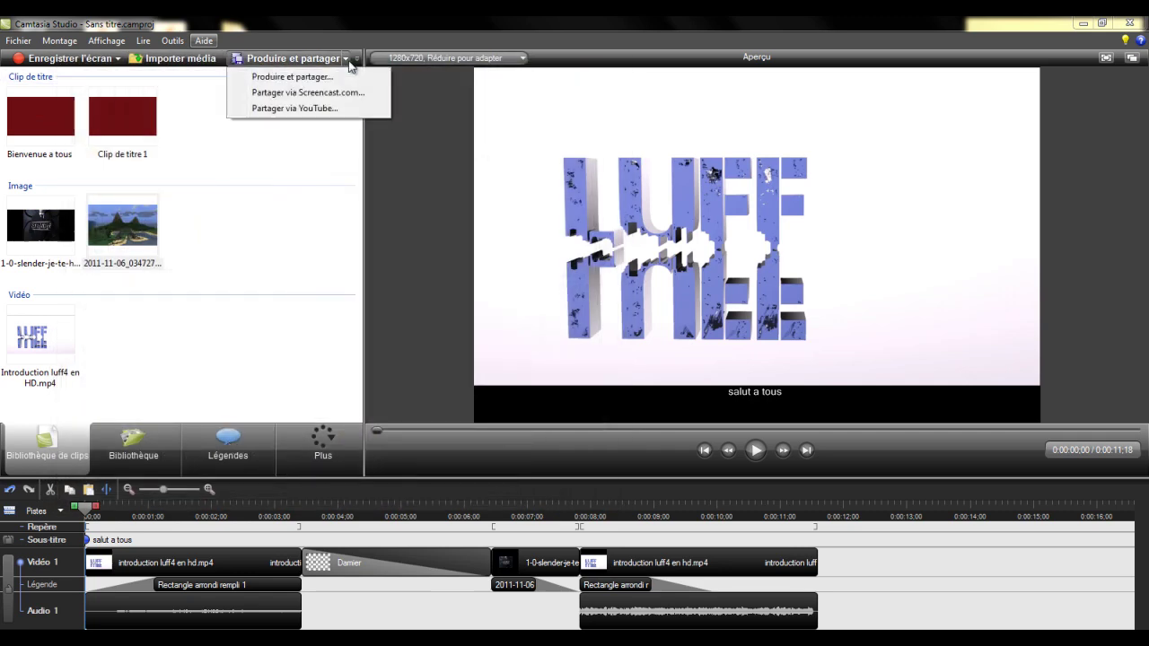
{"action": "left_click", "coordinate": [349, 63]}
{"action": "left_click", "coordinate": [135, 445]}
{"action": "left_click", "coordinate": [43, 449]}
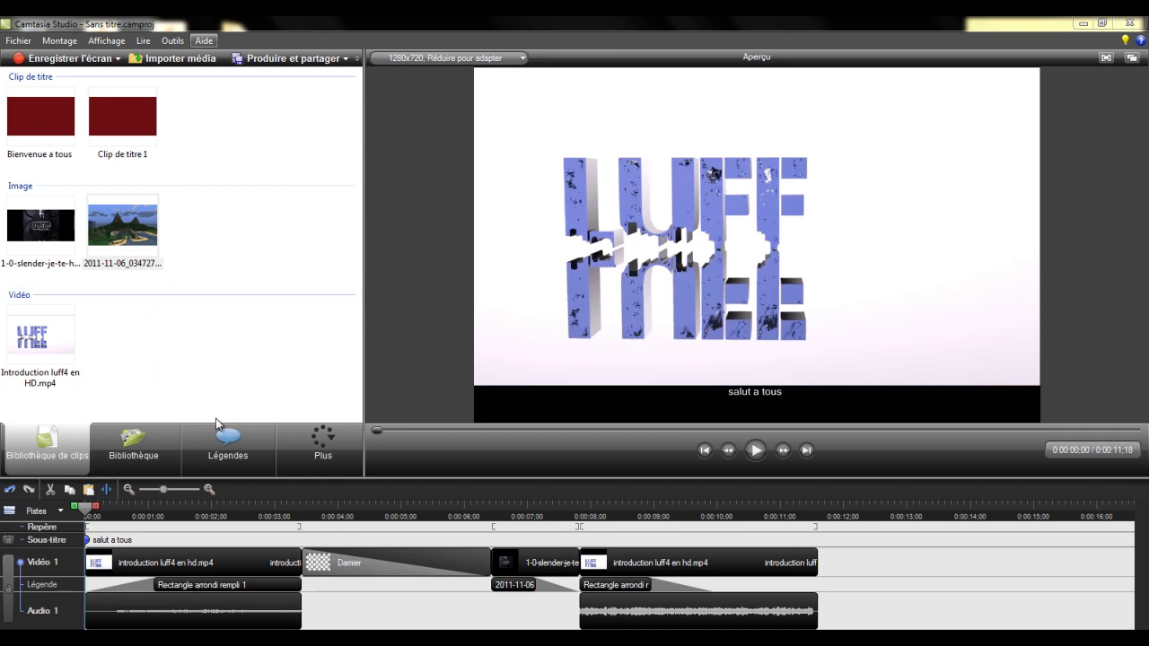
Step: Import the video Pour le Fantabobfriend from its folder in the Vidéos library into the clip bin
{"action": "left_click", "coordinate": [190, 58]}
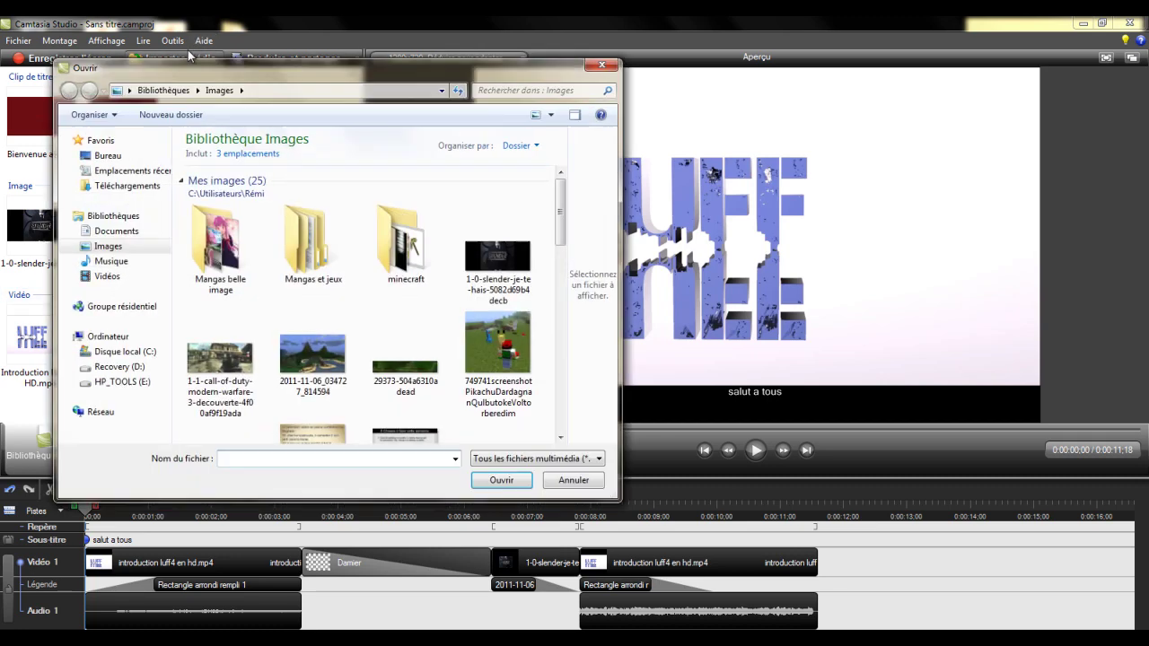
{"action": "left_click", "coordinate": [107, 276]}
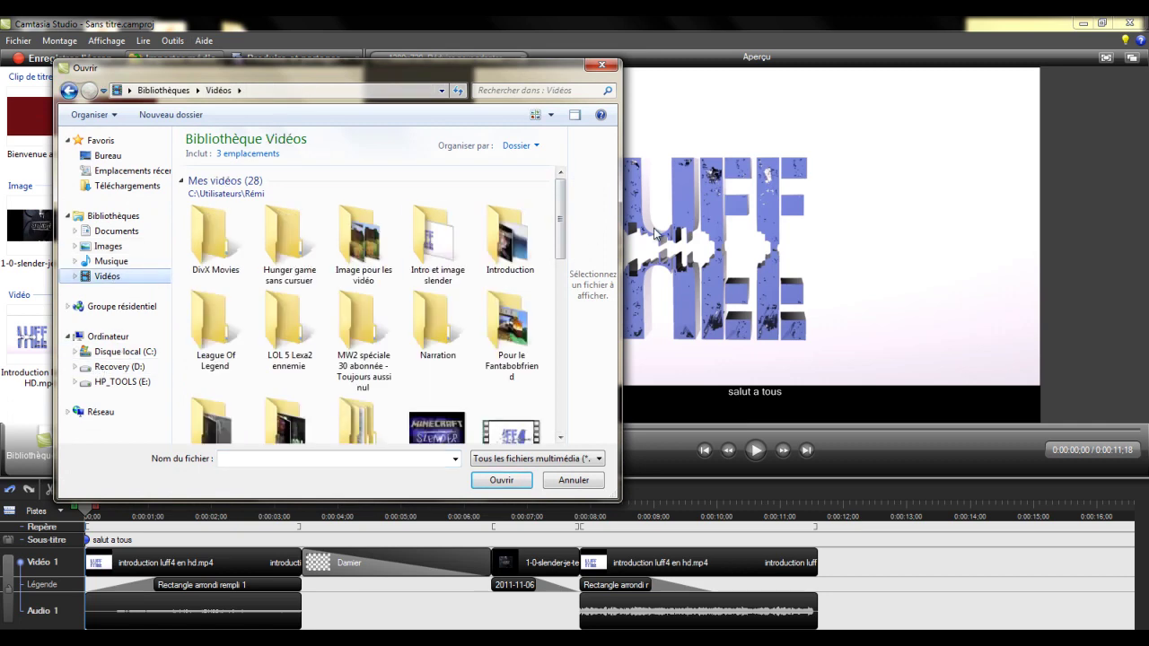
{"action": "left_click", "coordinate": [489, 334]}
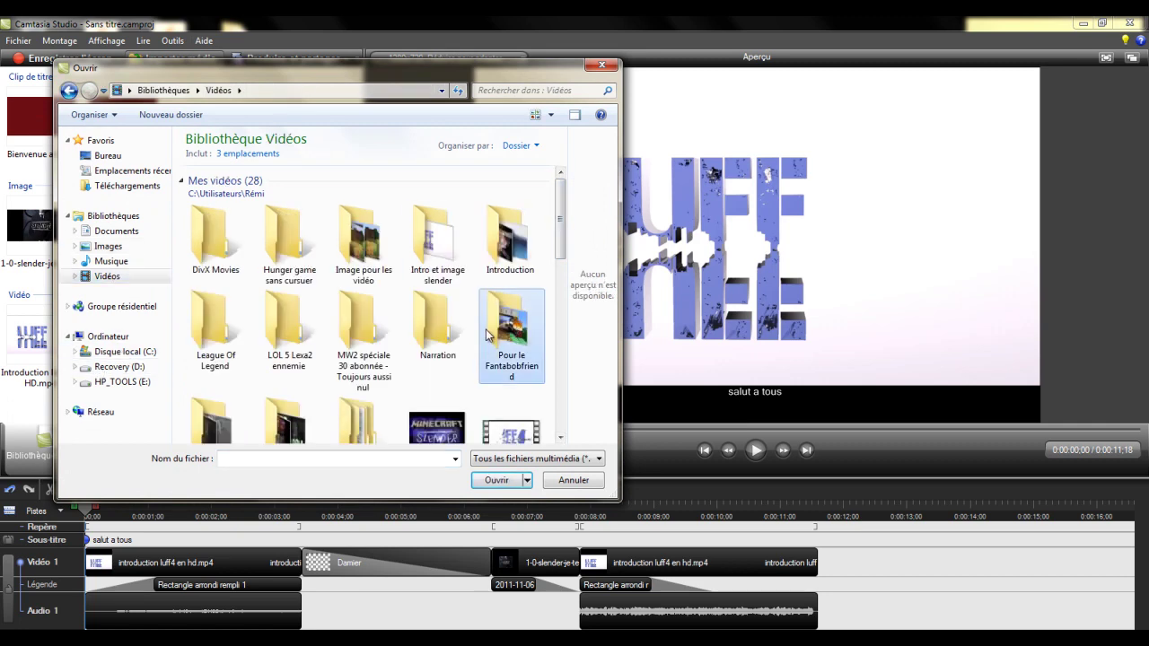
{"action": "double_click", "coordinate": [509, 332]}
{"action": "left_click", "coordinate": [215, 202]}
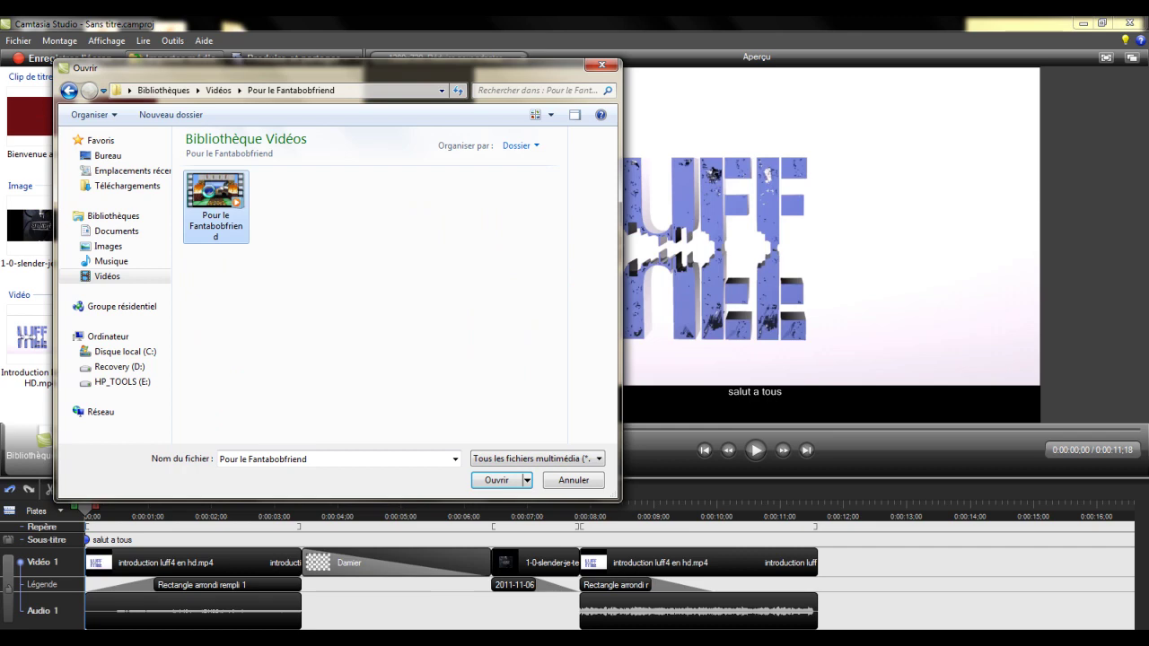
{"action": "right_click", "coordinate": [211, 193]}
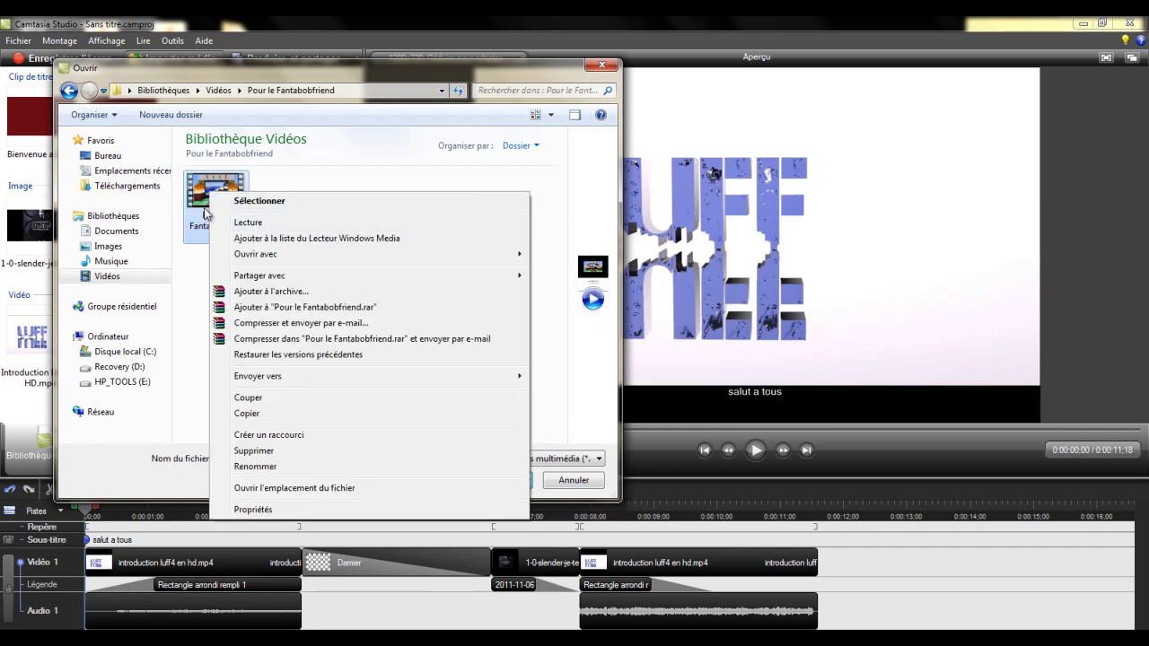
{"action": "left_click", "coordinate": [321, 173]}
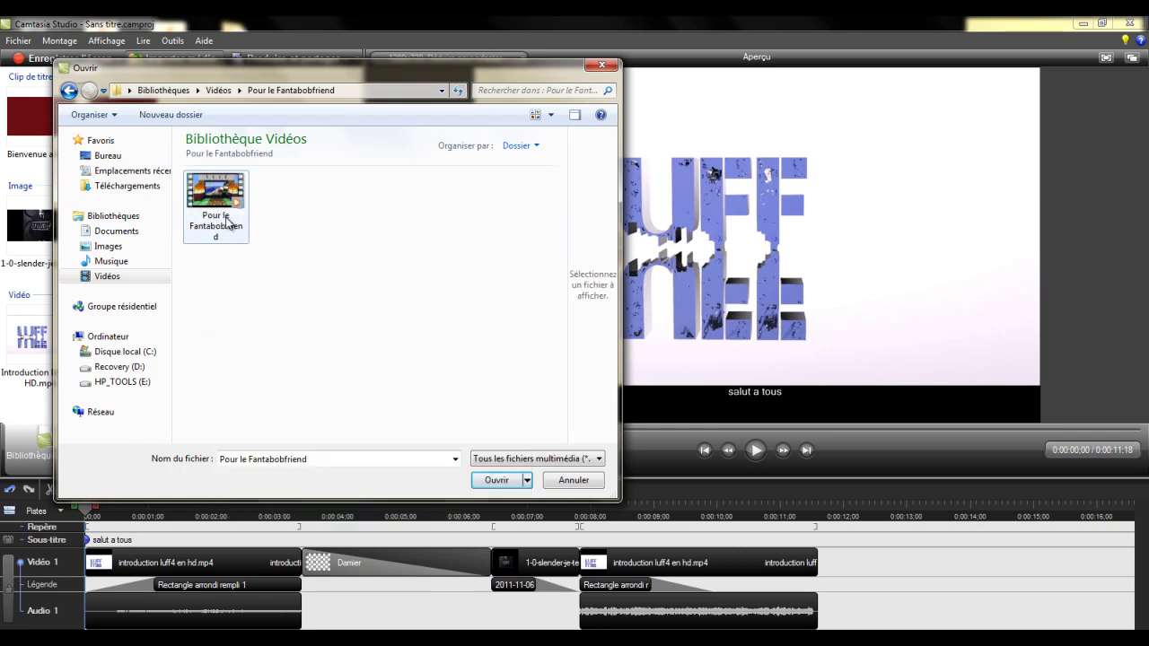
{"action": "left_click", "coordinate": [496, 480]}
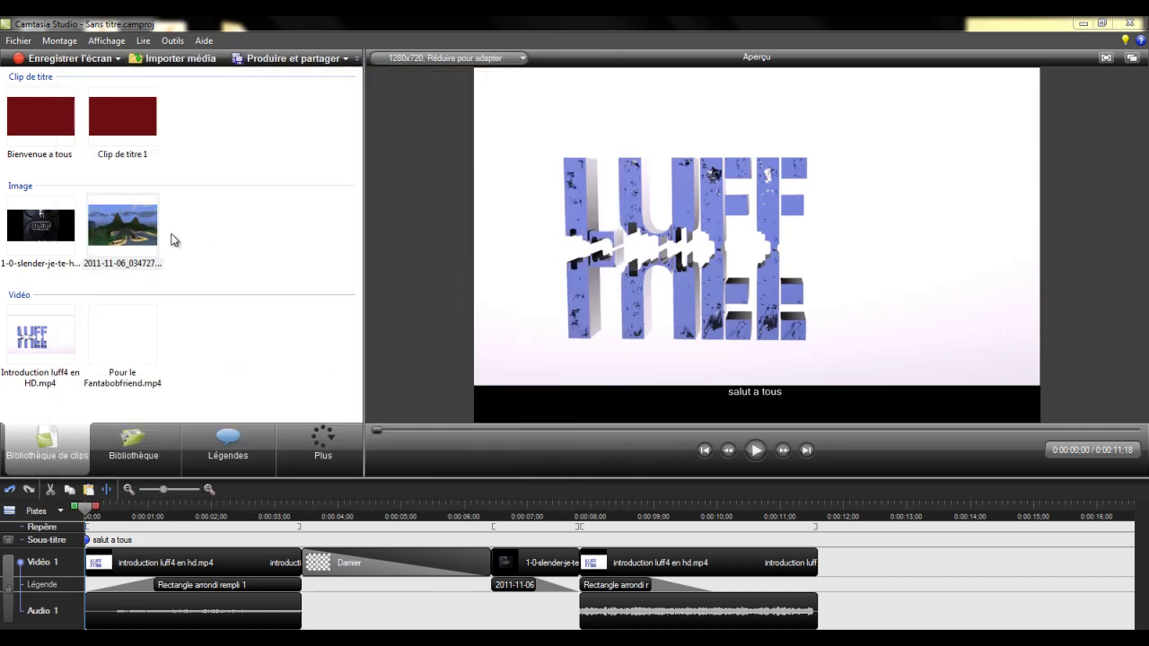
Step: Add Pour le Fantabobfriend.mp4 to the PIP video track with the preview over the video track, and move it to 0:00:00;00
{"action": "left_click_drag", "start_coordinate": [126, 357], "coordinate": [275, 367]}
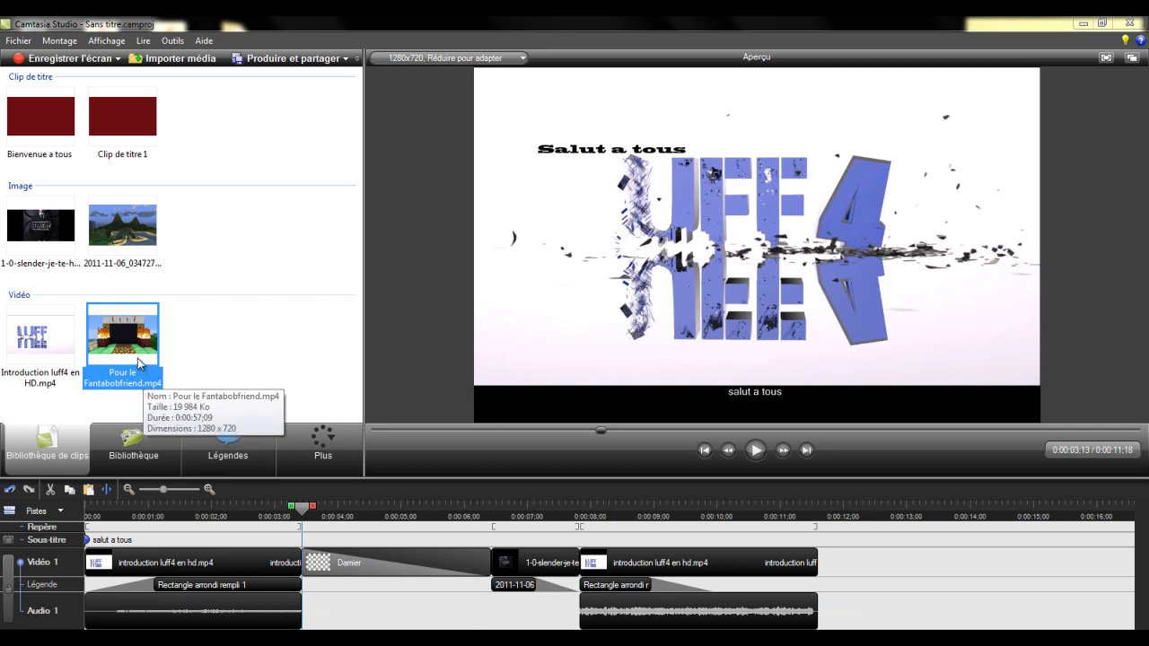
{"action": "right_click", "coordinate": [139, 362]}
{"action": "mouse_move", "coordinate": [234, 405]}
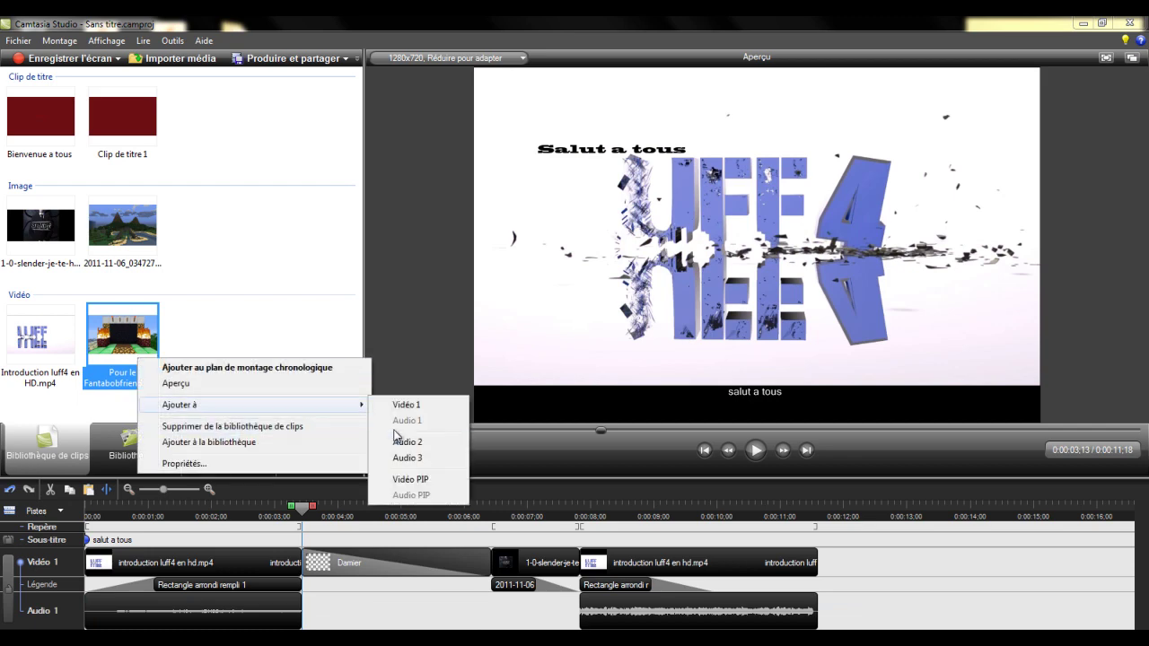
{"action": "left_click", "coordinate": [408, 482]}
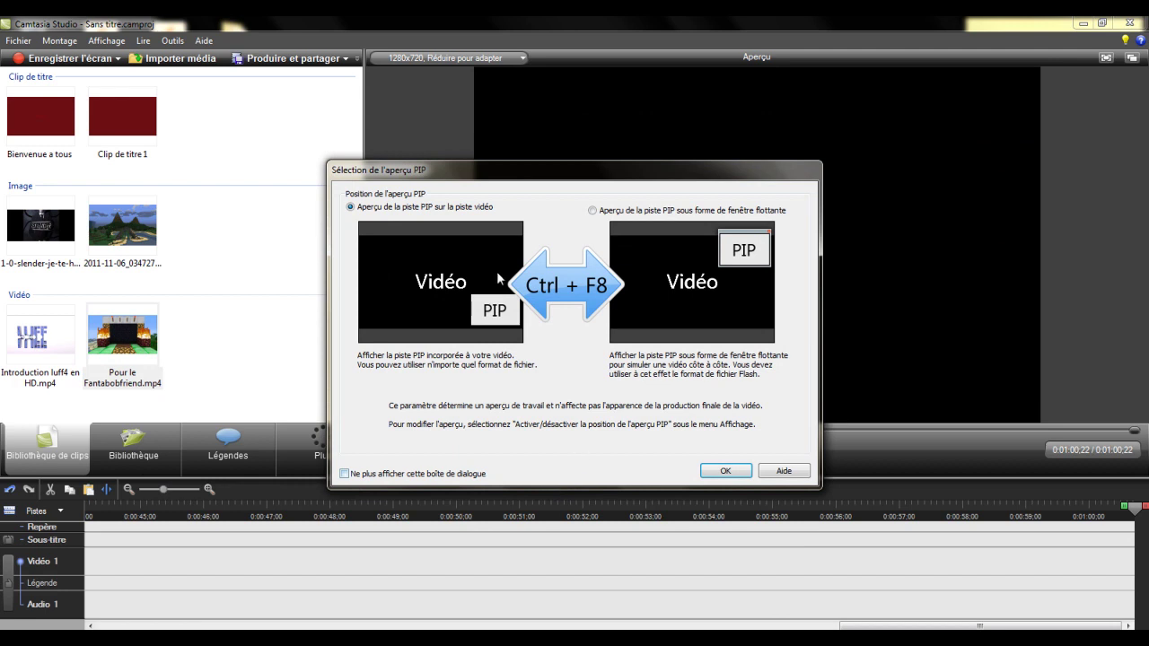
{"action": "left_click", "coordinate": [728, 468]}
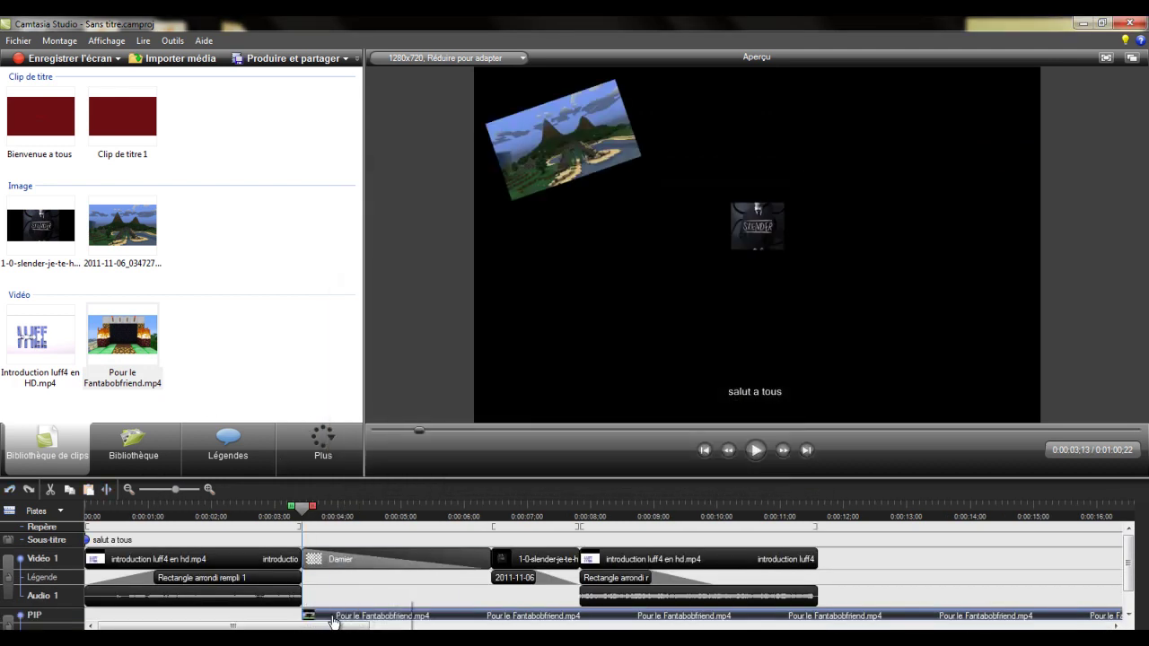
{"action": "left_click_drag", "start_coordinate": [332, 621], "coordinate": [162, 621]}
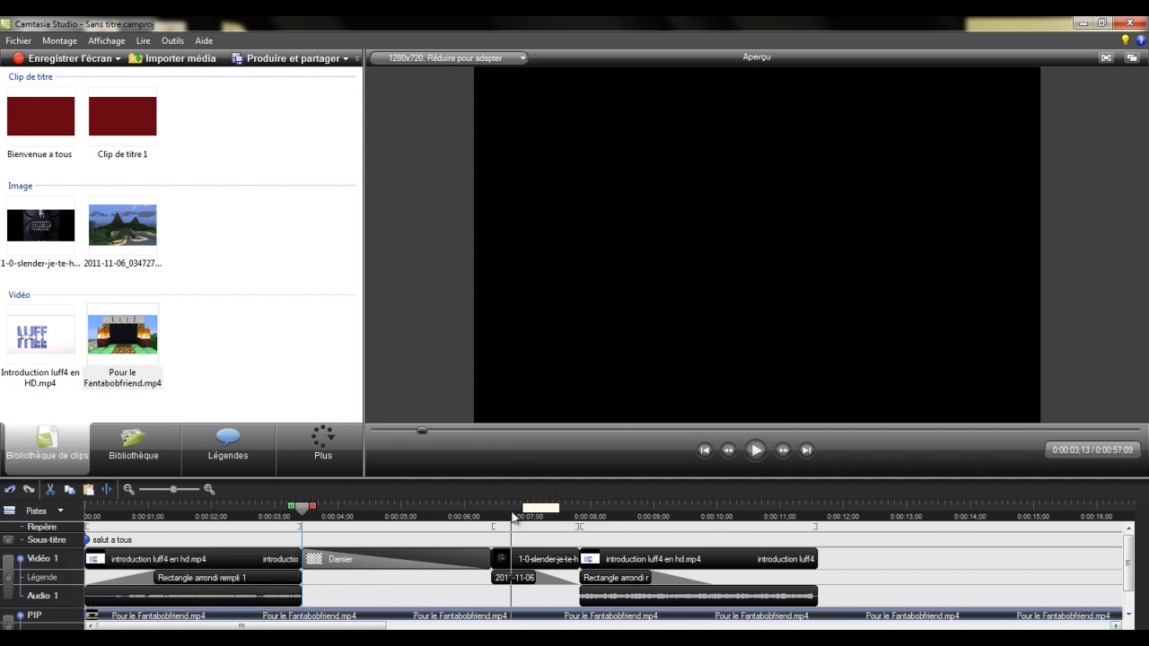
Step: Enlarge the timeline area and silence the audio of Pour le Fantabobfriend.mp4 on the PIP track
{"action": "left_click_drag", "start_coordinate": [518, 474], "coordinate": [544, 392]}
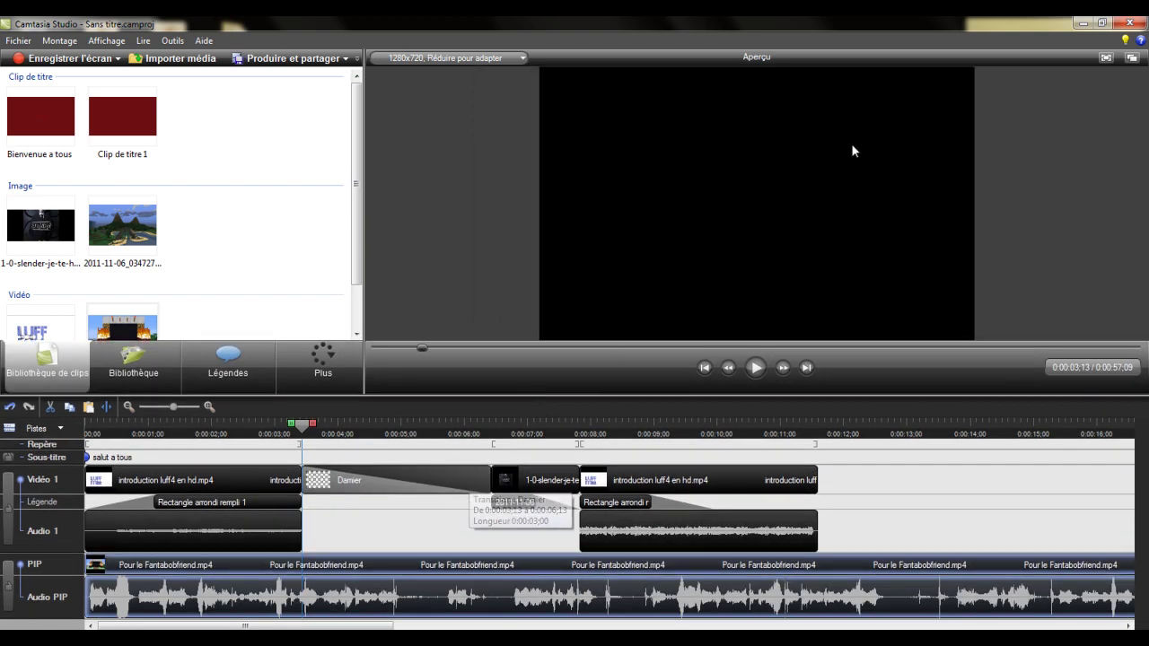
{"action": "right_click", "coordinate": [202, 595]}
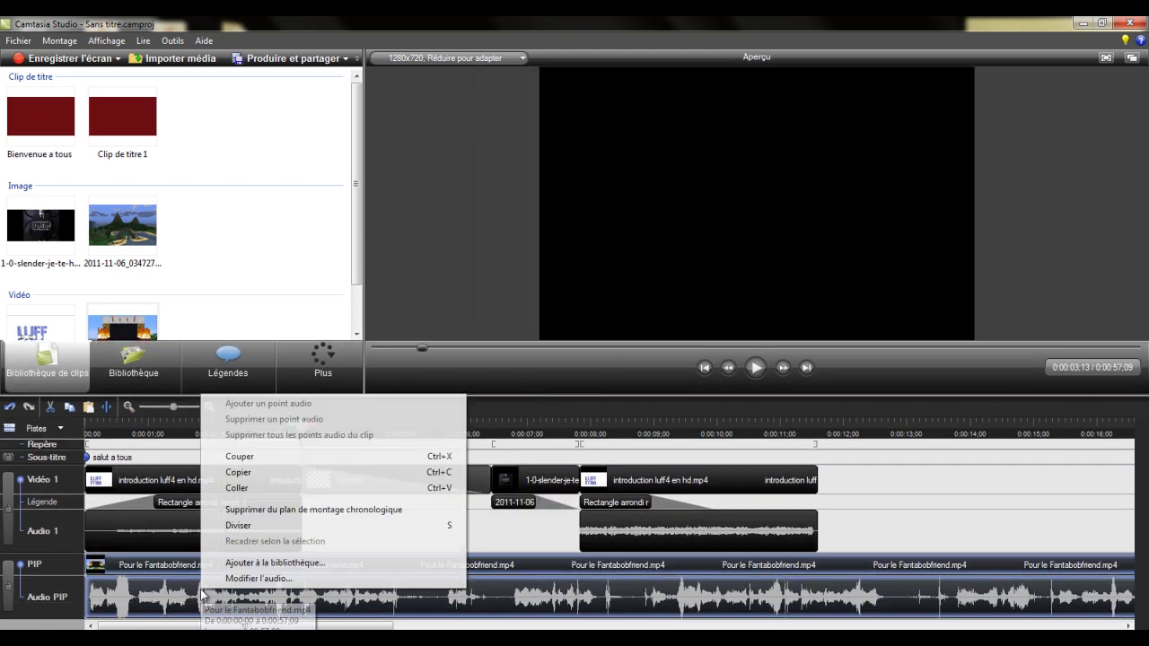
{"action": "left_click", "coordinate": [235, 578]}
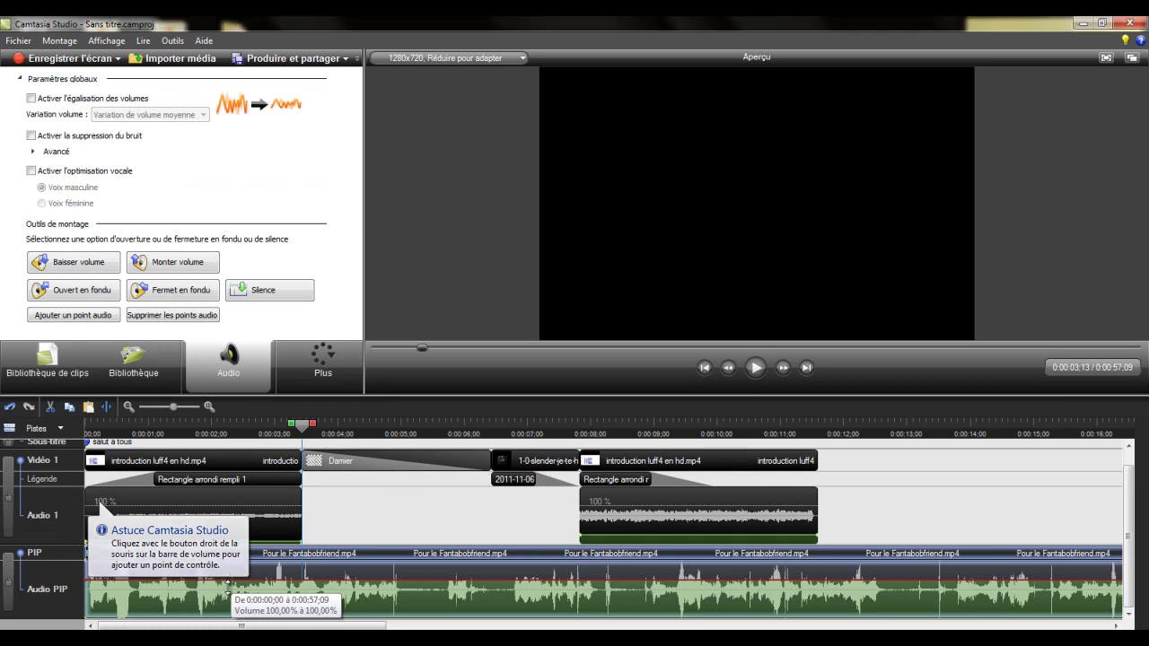
{"action": "left_click", "coordinate": [241, 556]}
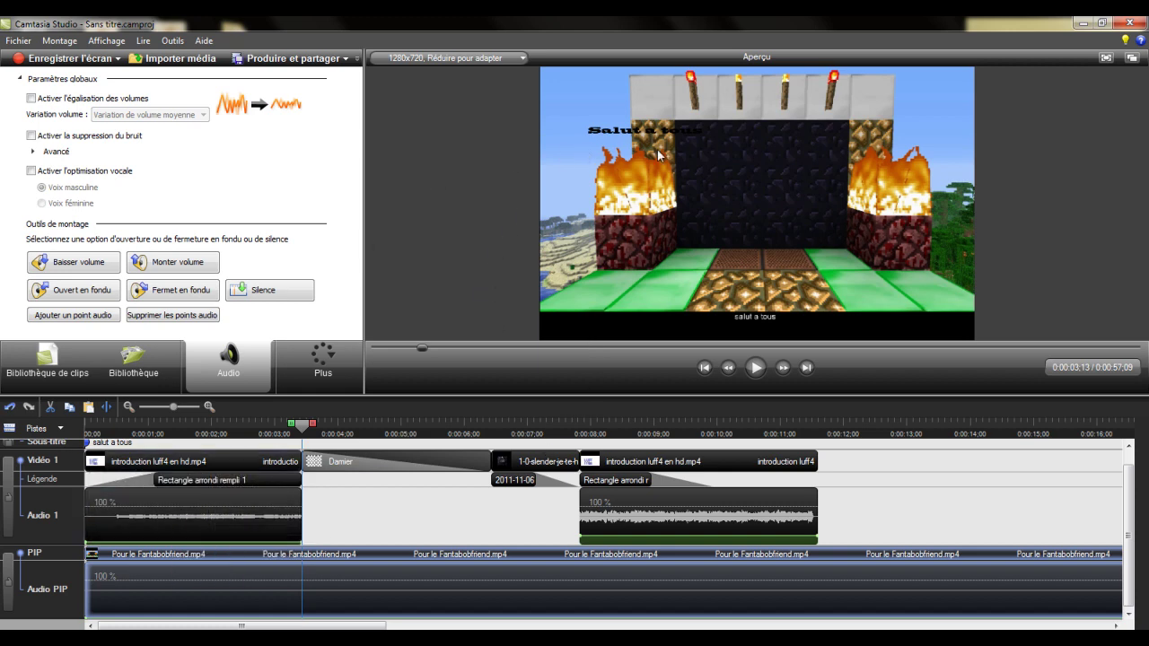
Step: Shrink the picture-in-picture video to about 334 × 188 and place it in the lower-right area of the frame, at about X 902, Y 404
{"action": "left_click", "coordinate": [734, 180]}
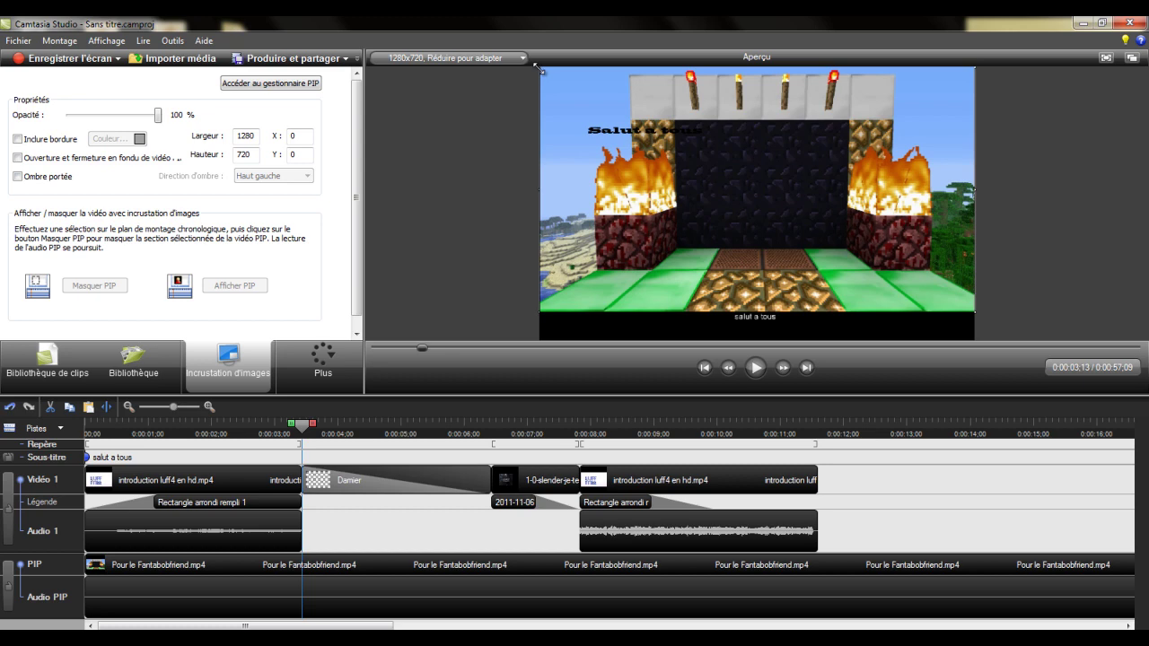
{"action": "left_click_drag", "start_coordinate": [539, 67], "coordinate": [861, 248]}
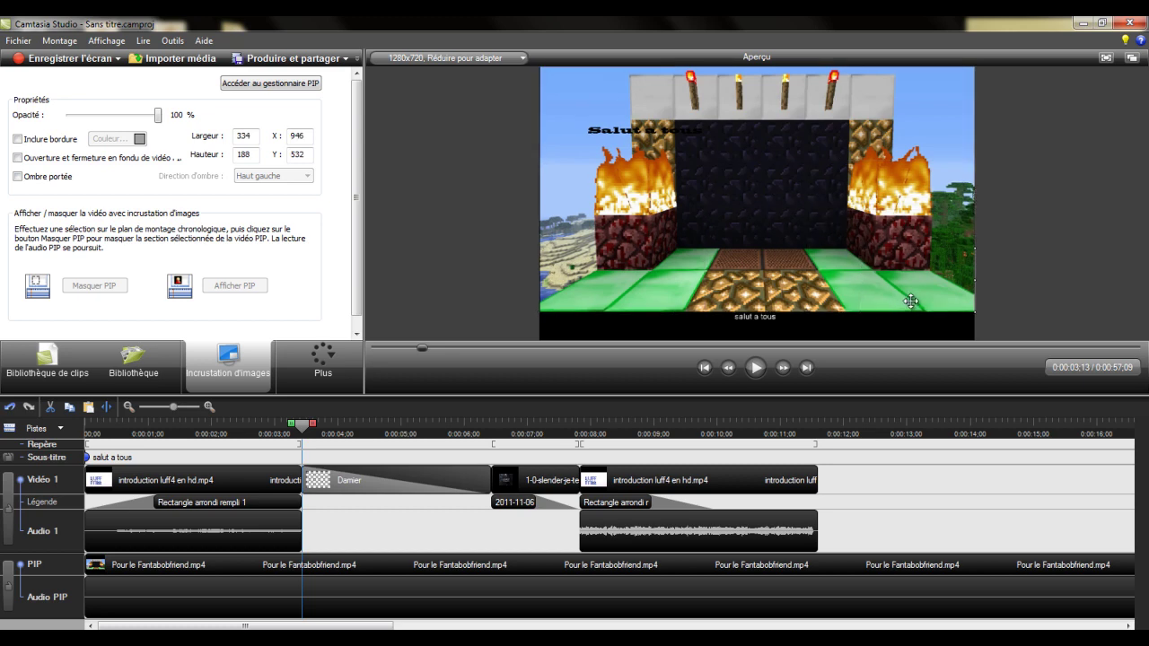
{"action": "left_click_drag", "start_coordinate": [915, 278], "coordinate": [891, 235]}
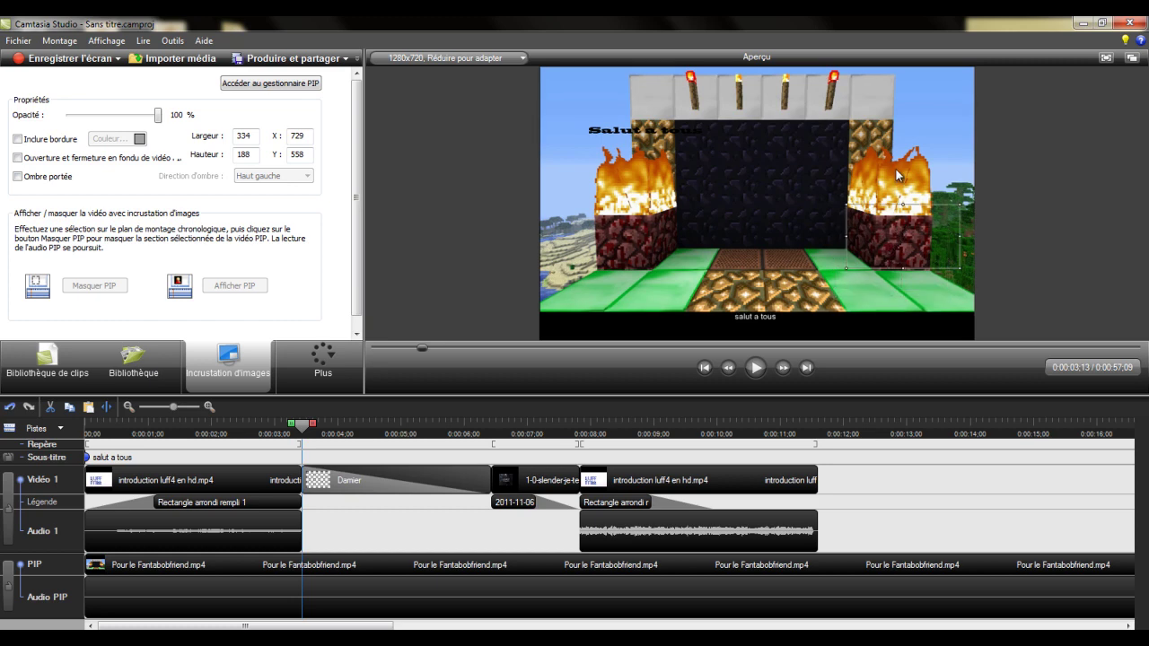
{"action": "left_click_drag", "start_coordinate": [895, 168], "coordinate": [894, 167]}
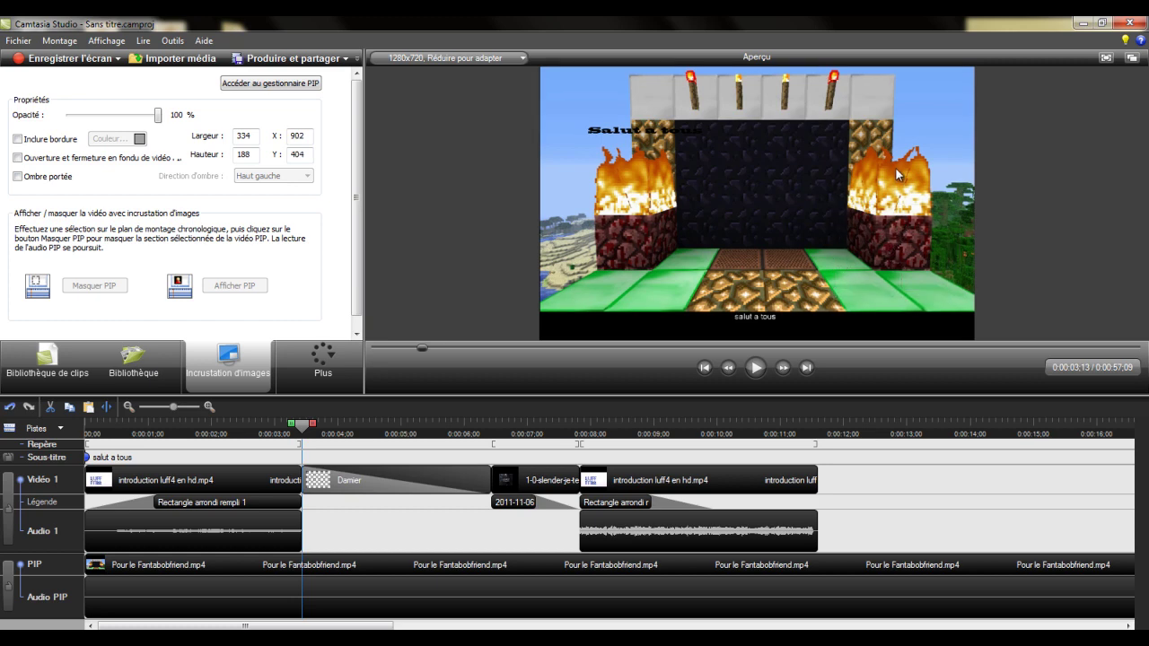
Step: Return the playhead to 0:00:00;00, move the picture-in-picture video to the frame's upper-left corner and enlarge it to about 473 × 266
{"action": "left_click", "coordinate": [180, 428]}
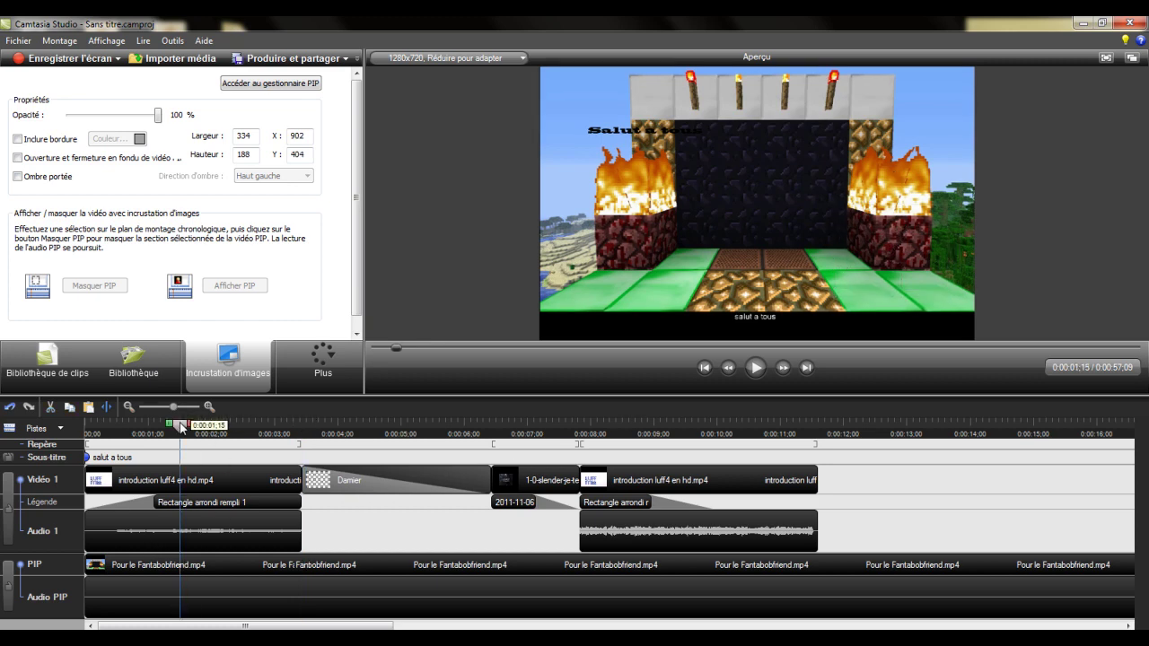
{"action": "left_click", "coordinate": [162, 569]}
{"action": "left_click", "coordinate": [289, 428]}
{"action": "left_click_drag", "start_coordinate": [289, 428], "coordinate": [76, 429]}
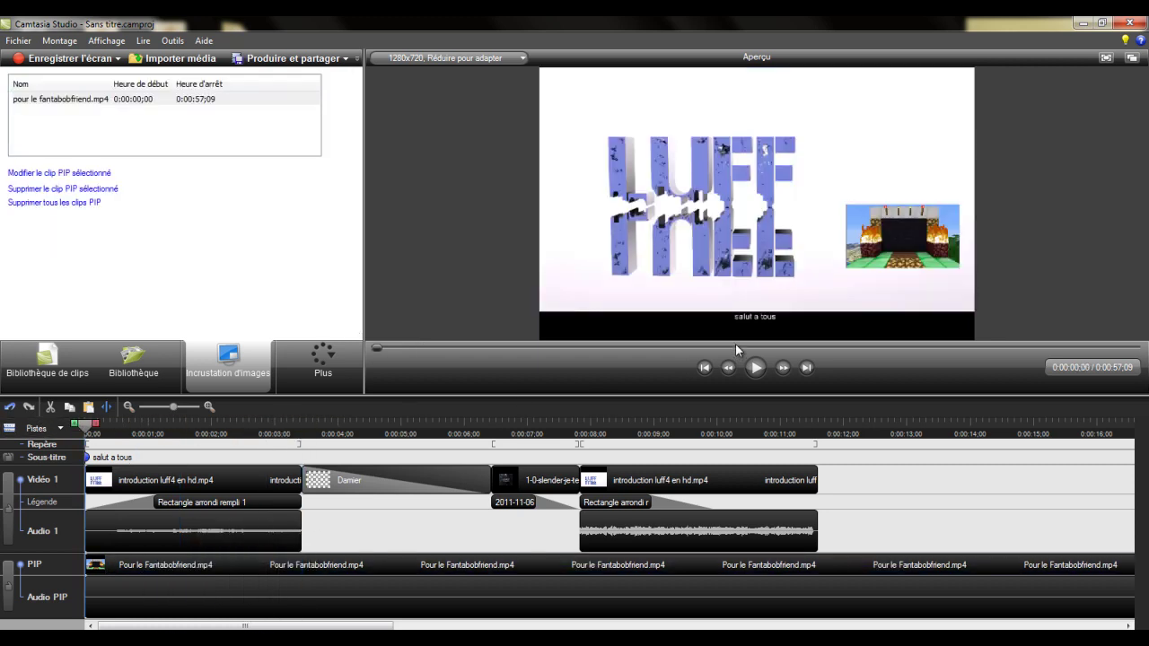
{"action": "left_click_drag", "start_coordinate": [910, 271], "coordinate": [700, 158]}
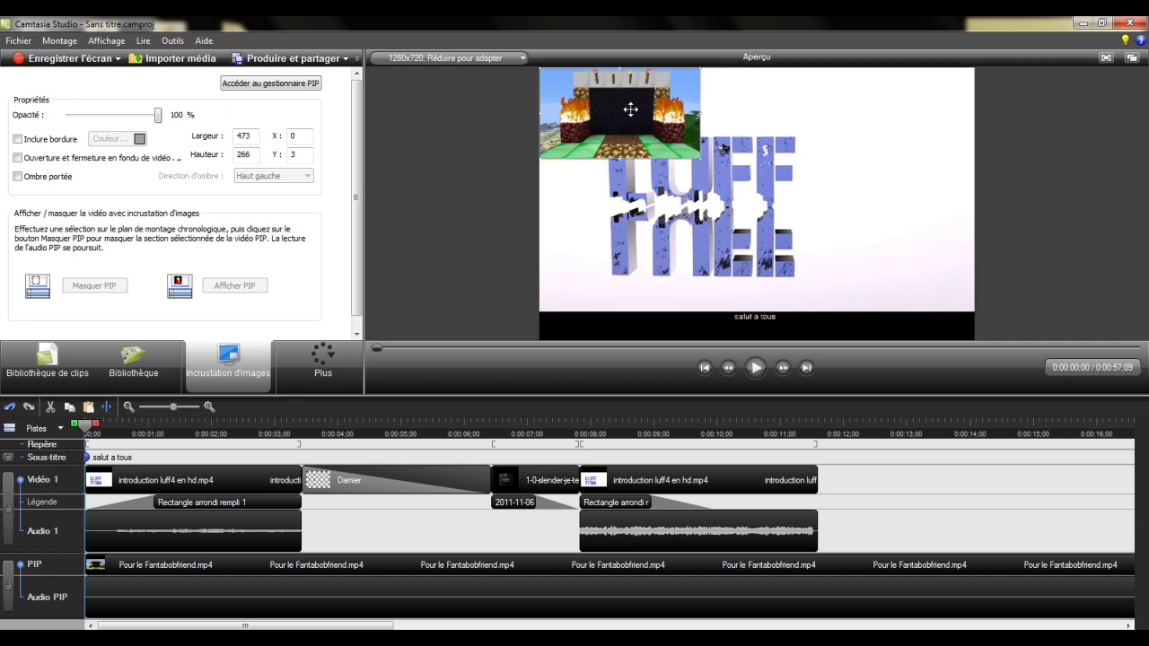
Step: Play the montage from the start to about 14 seconds, pausing to nudge the picture-in-picture video up to Y 1
{"action": "left_click", "coordinate": [755, 368]}
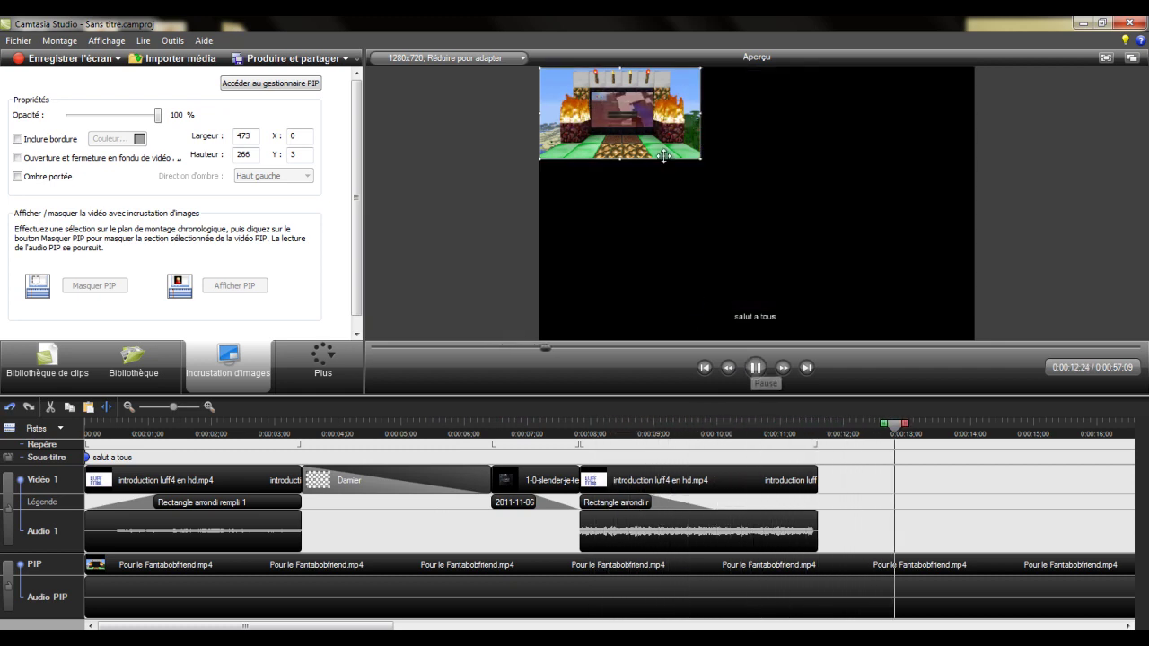
{"action": "left_click_drag", "start_coordinate": [620, 130], "coordinate": [621, 128]}
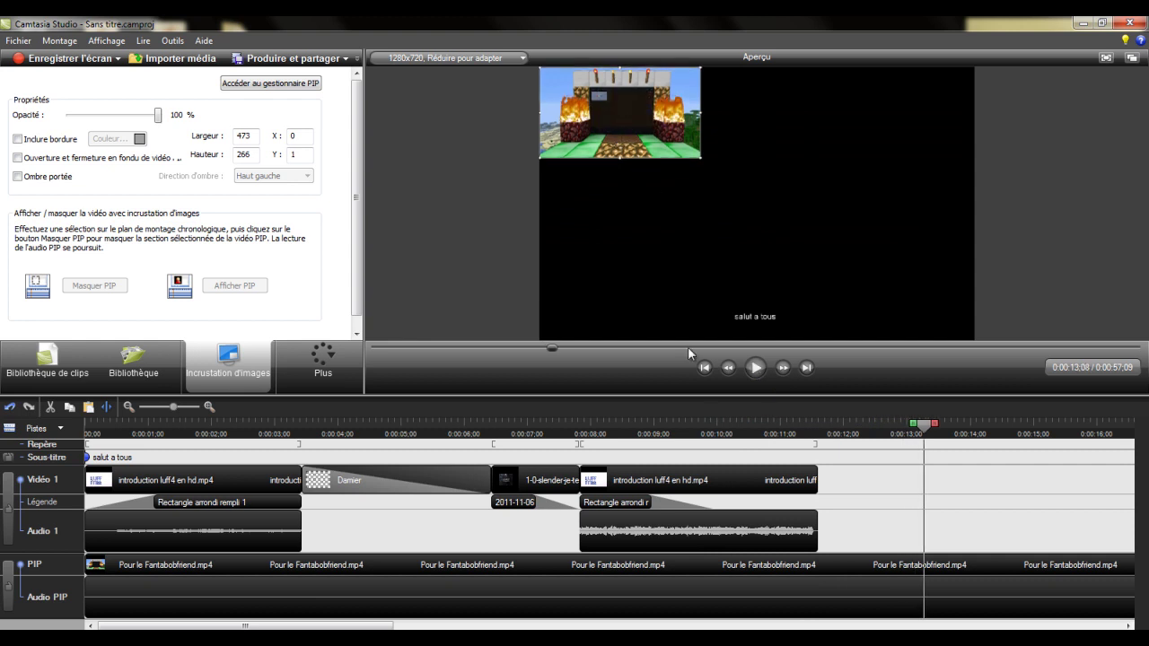
{"action": "left_click", "coordinate": [755, 367]}
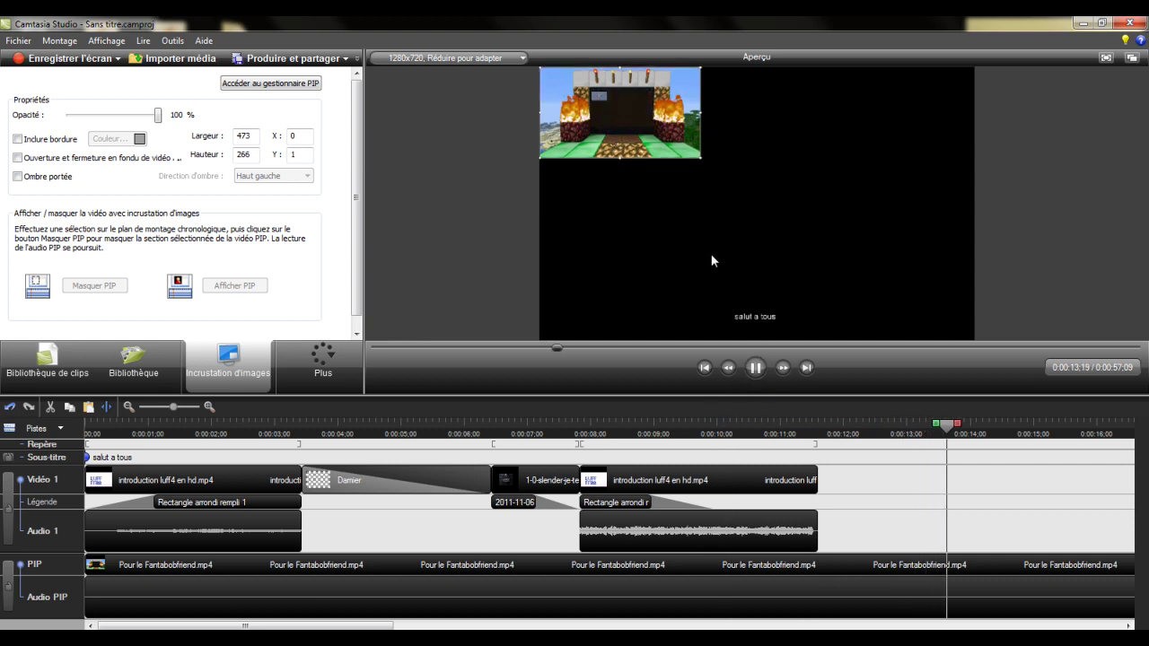
{"action": "left_click", "coordinate": [755, 367]}
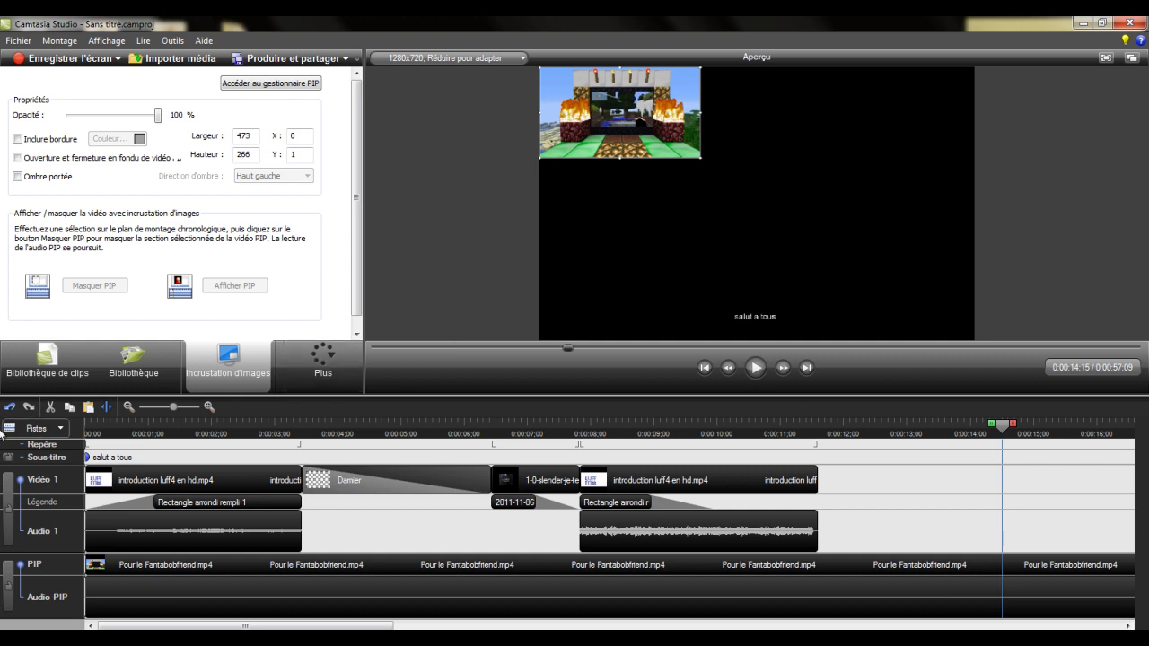
{"action": "left_click", "coordinate": [49, 368]}
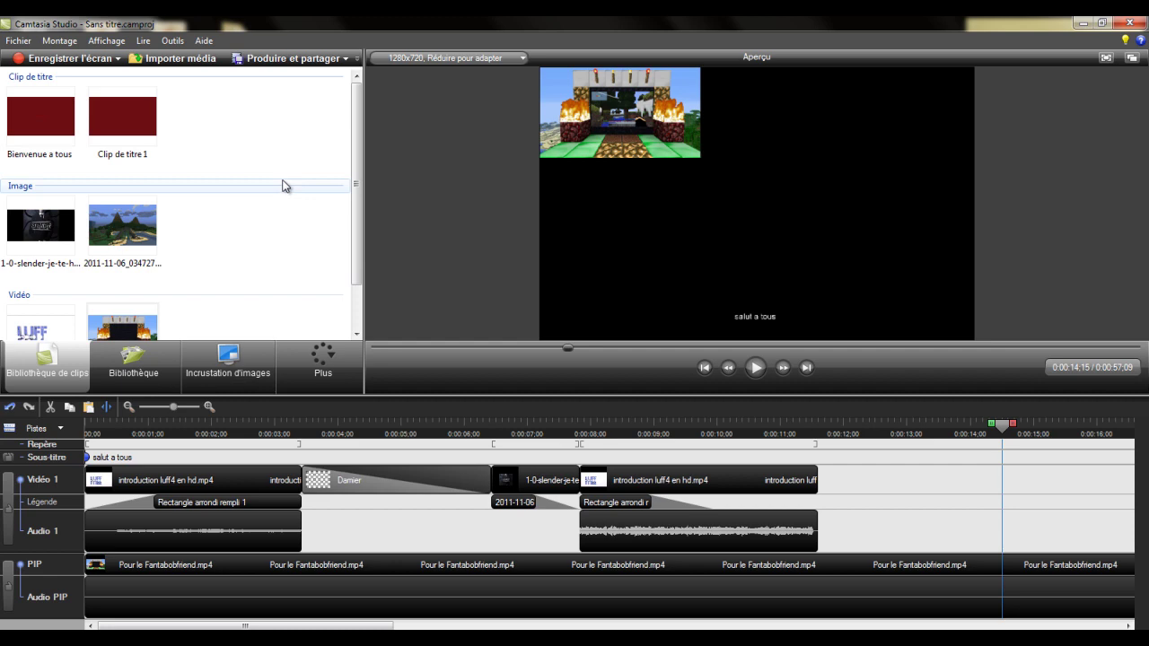
{"action": "left_click", "coordinate": [72, 42]}
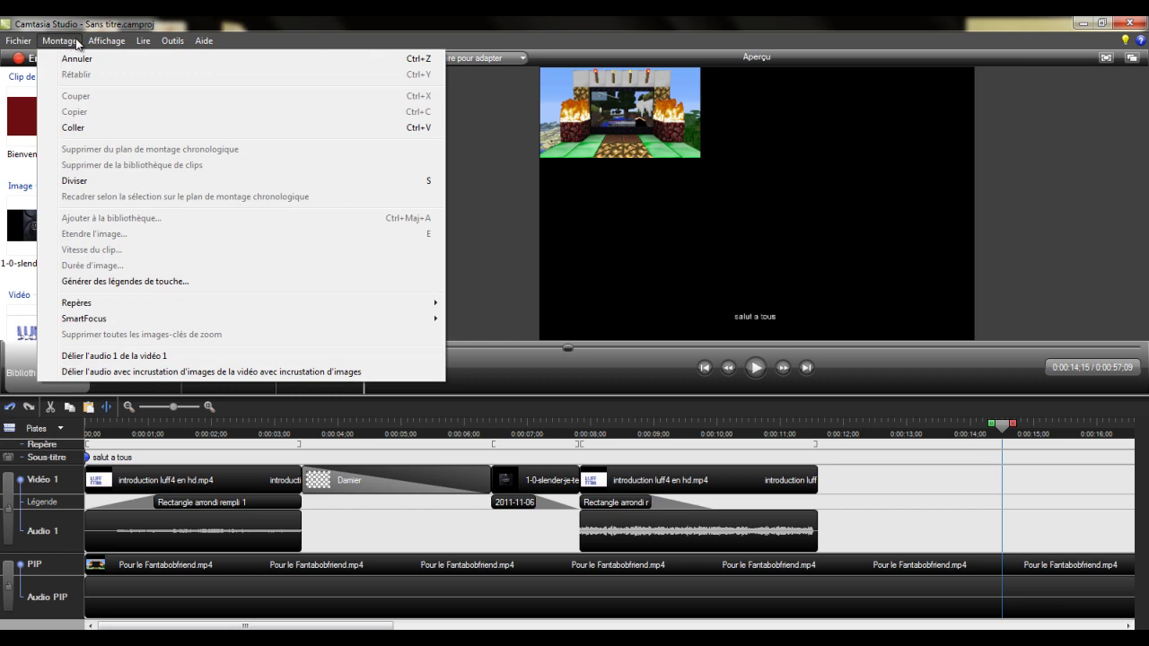
{"action": "mouse_move", "coordinate": [139, 40]}
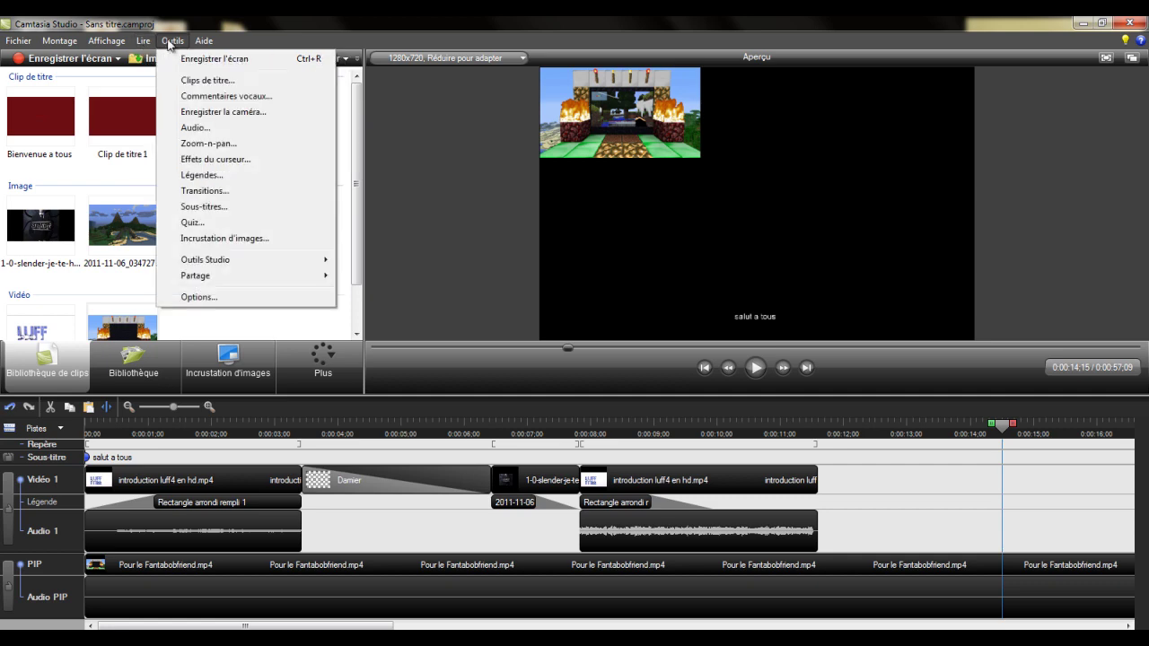
{"action": "mouse_move", "coordinate": [247, 260]}
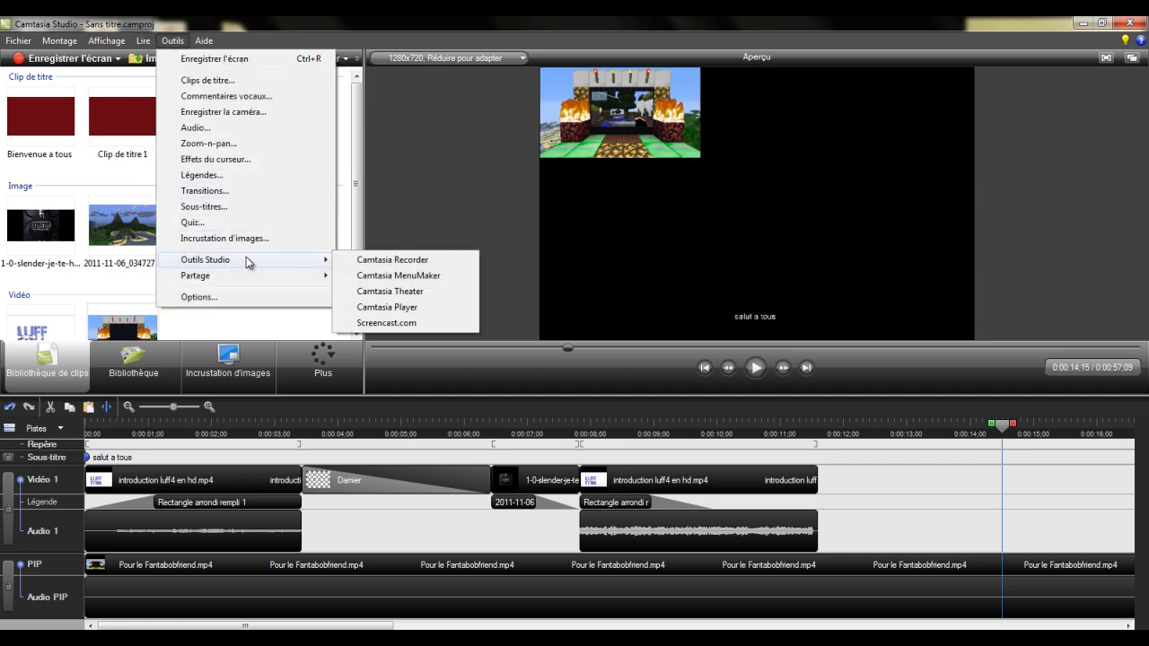
{"action": "left_click", "coordinate": [218, 43]}
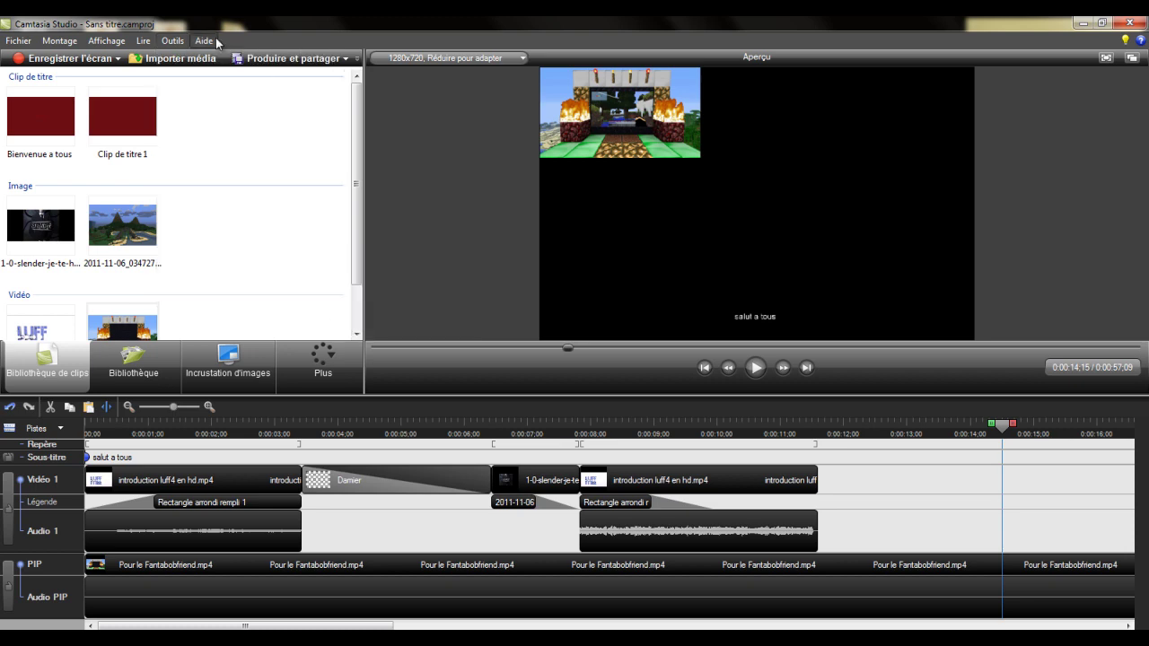
{"action": "left_click", "coordinate": [202, 42]}
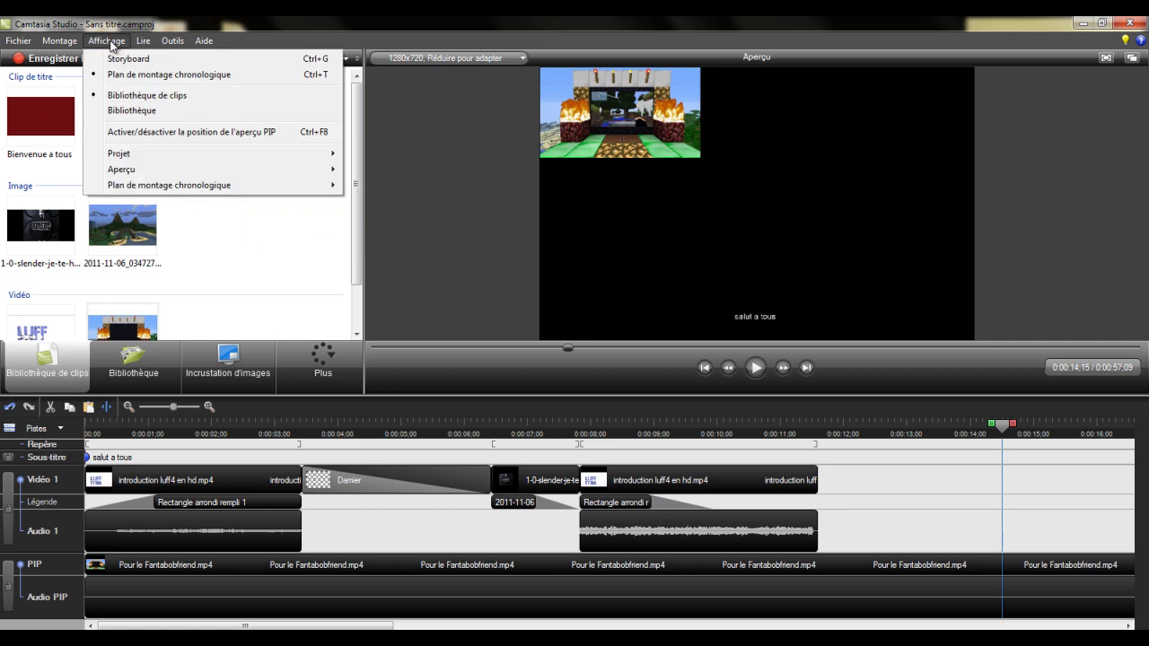
{"action": "left_click", "coordinate": [56, 42]}
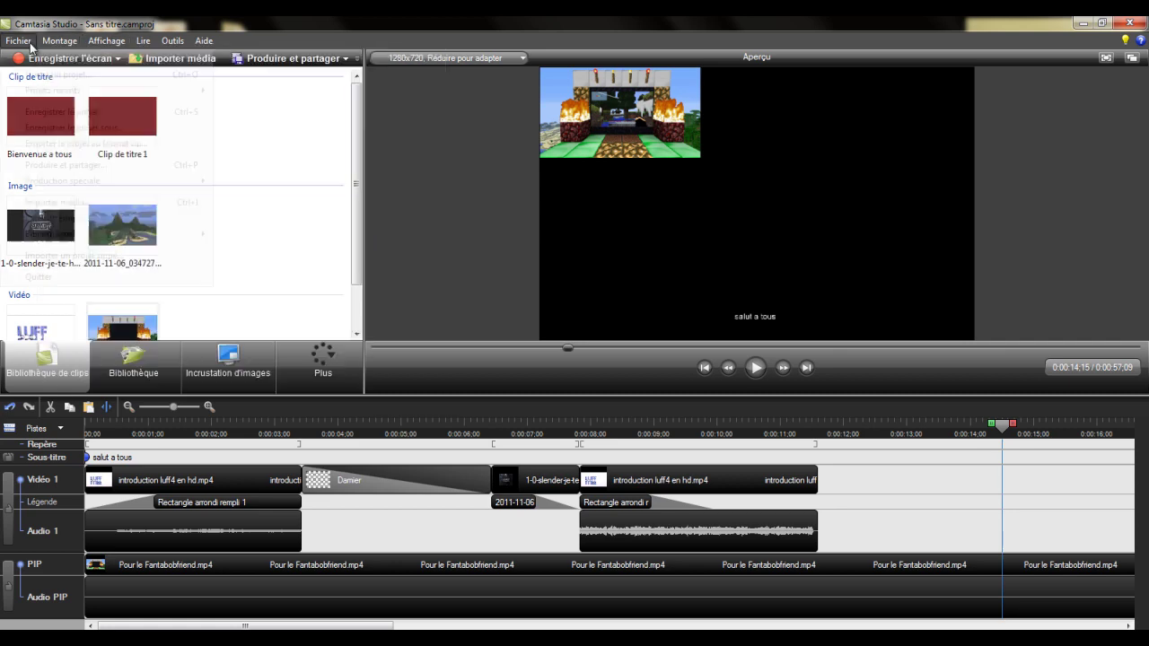
{"action": "left_click", "coordinate": [18, 42]}
{"action": "left_click", "coordinate": [286, 126]}
{"action": "left_click", "coordinate": [285, 126]}
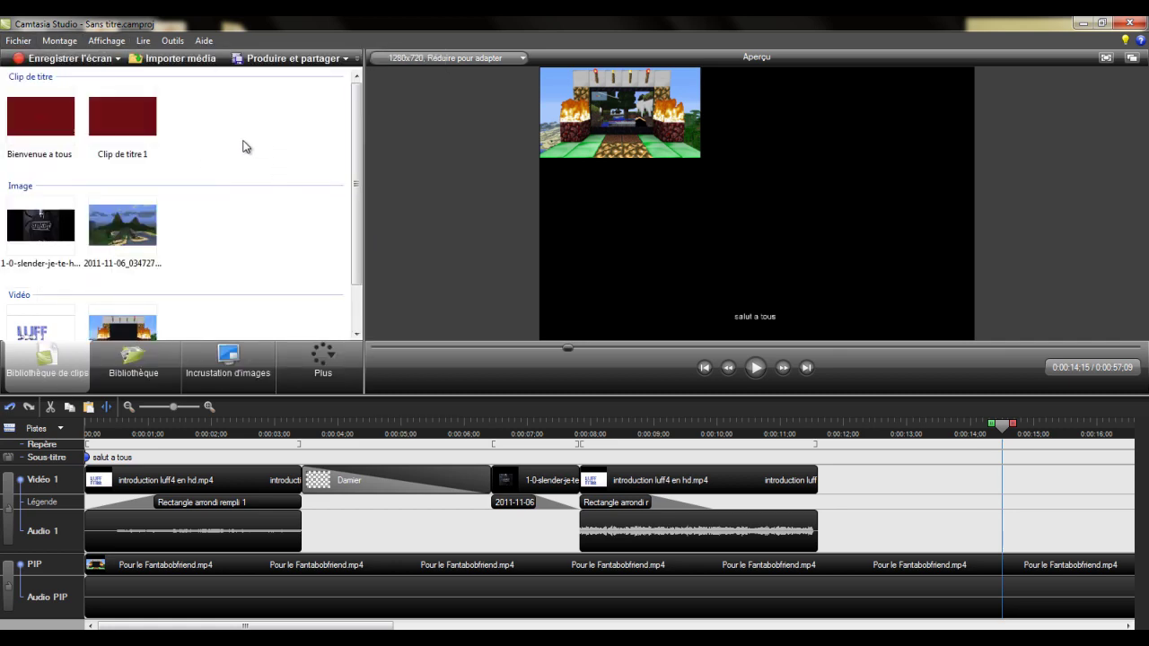